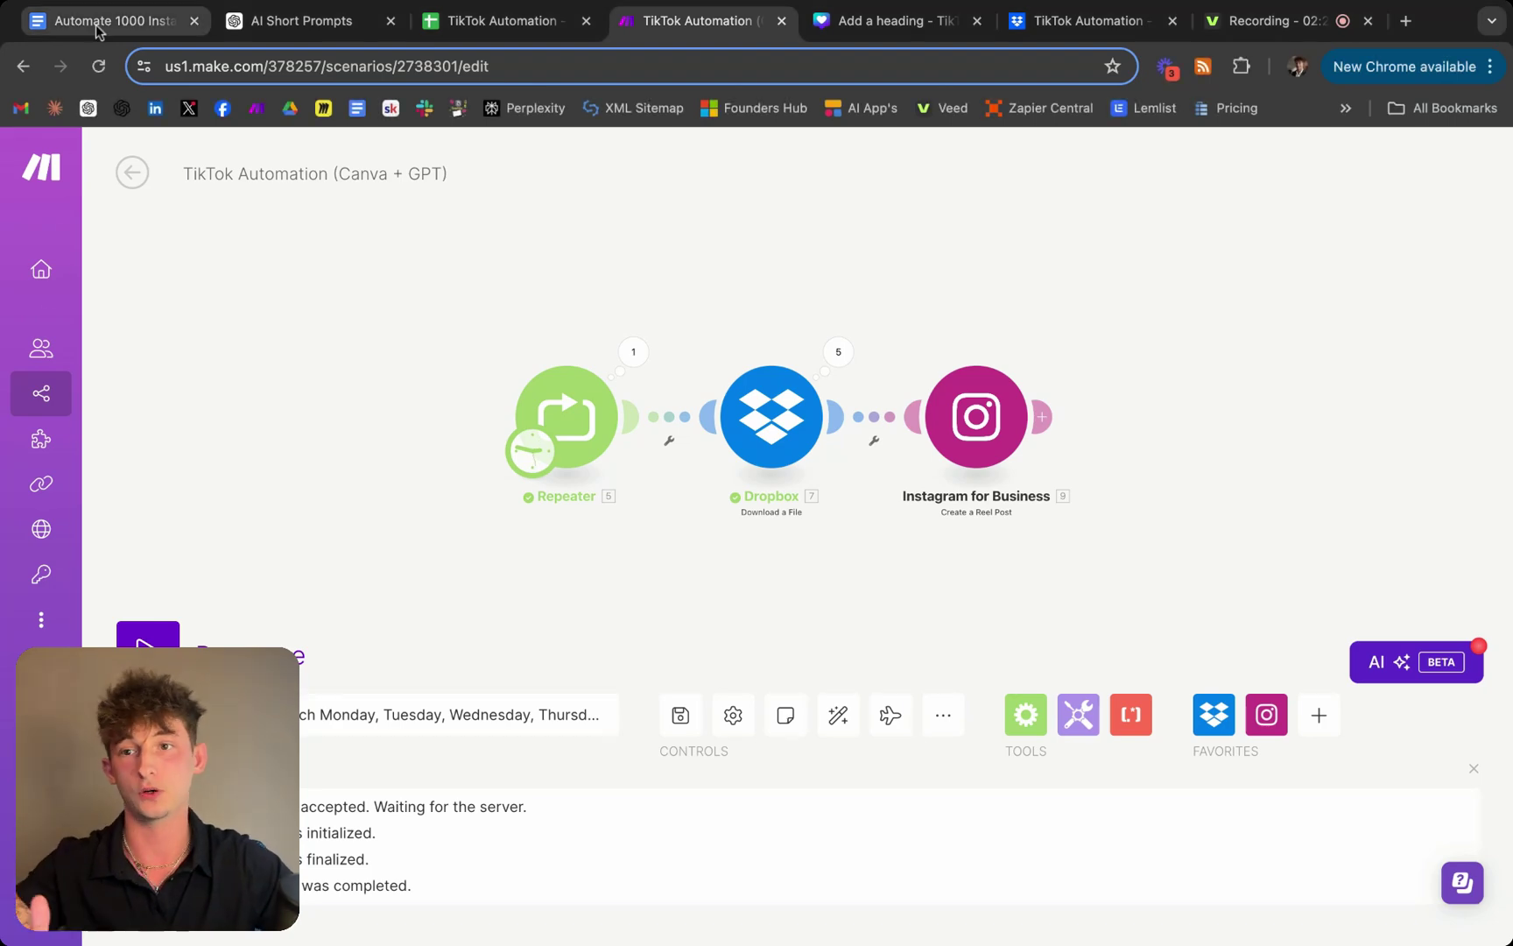
# Select all text in the Instagram and TikTok shorts prompt document in Google Docs
pyautogui.click(140, 20)
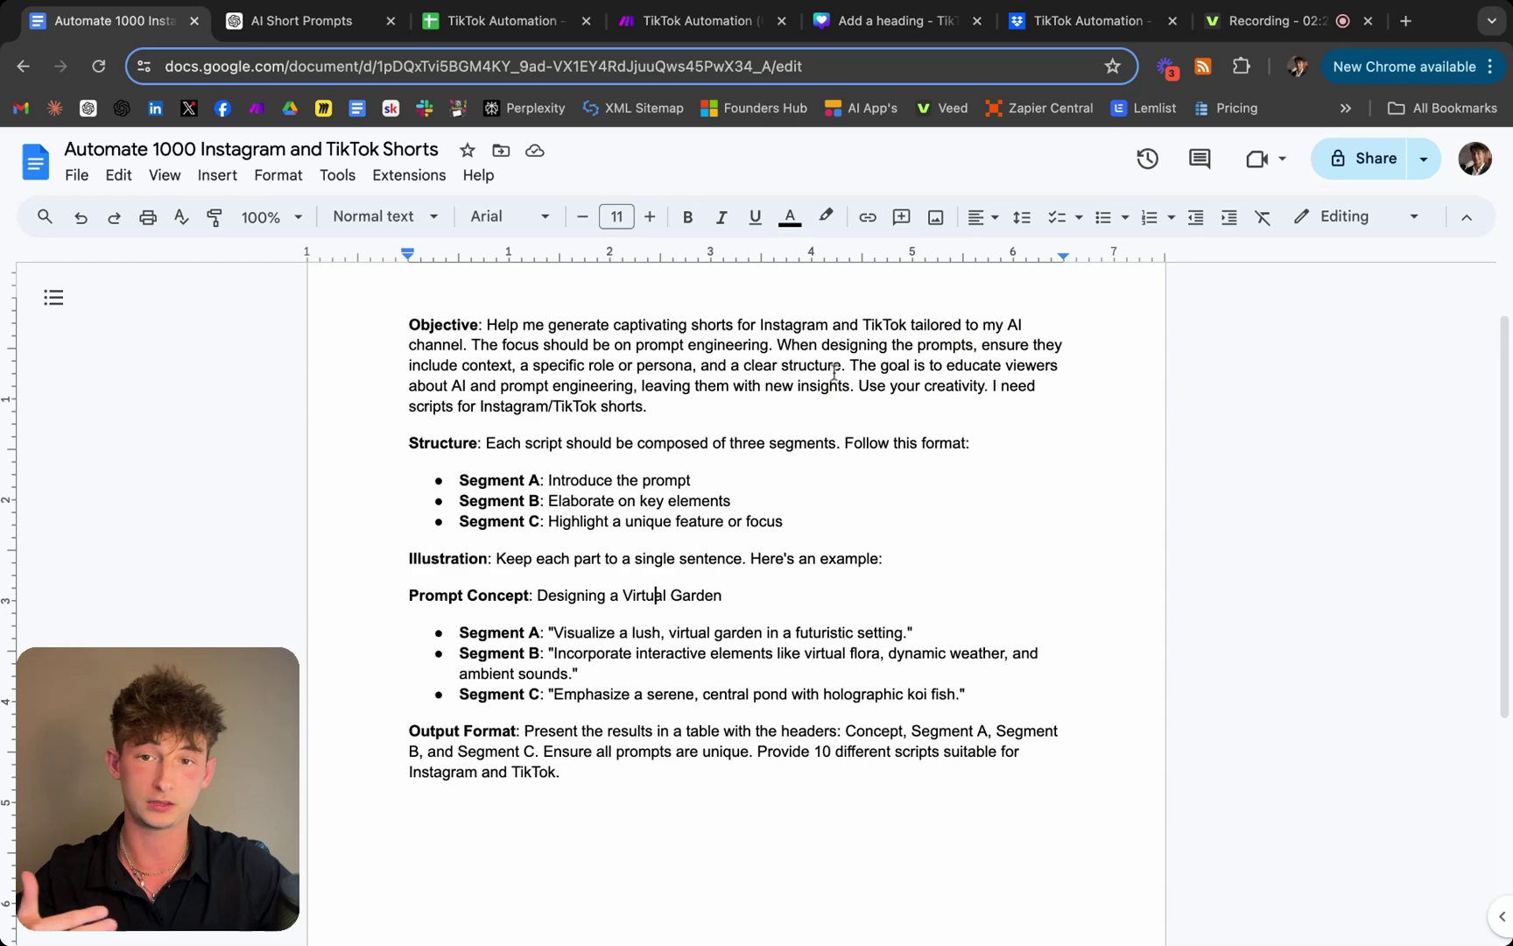
pyautogui.scroll(-1, 697, 503)
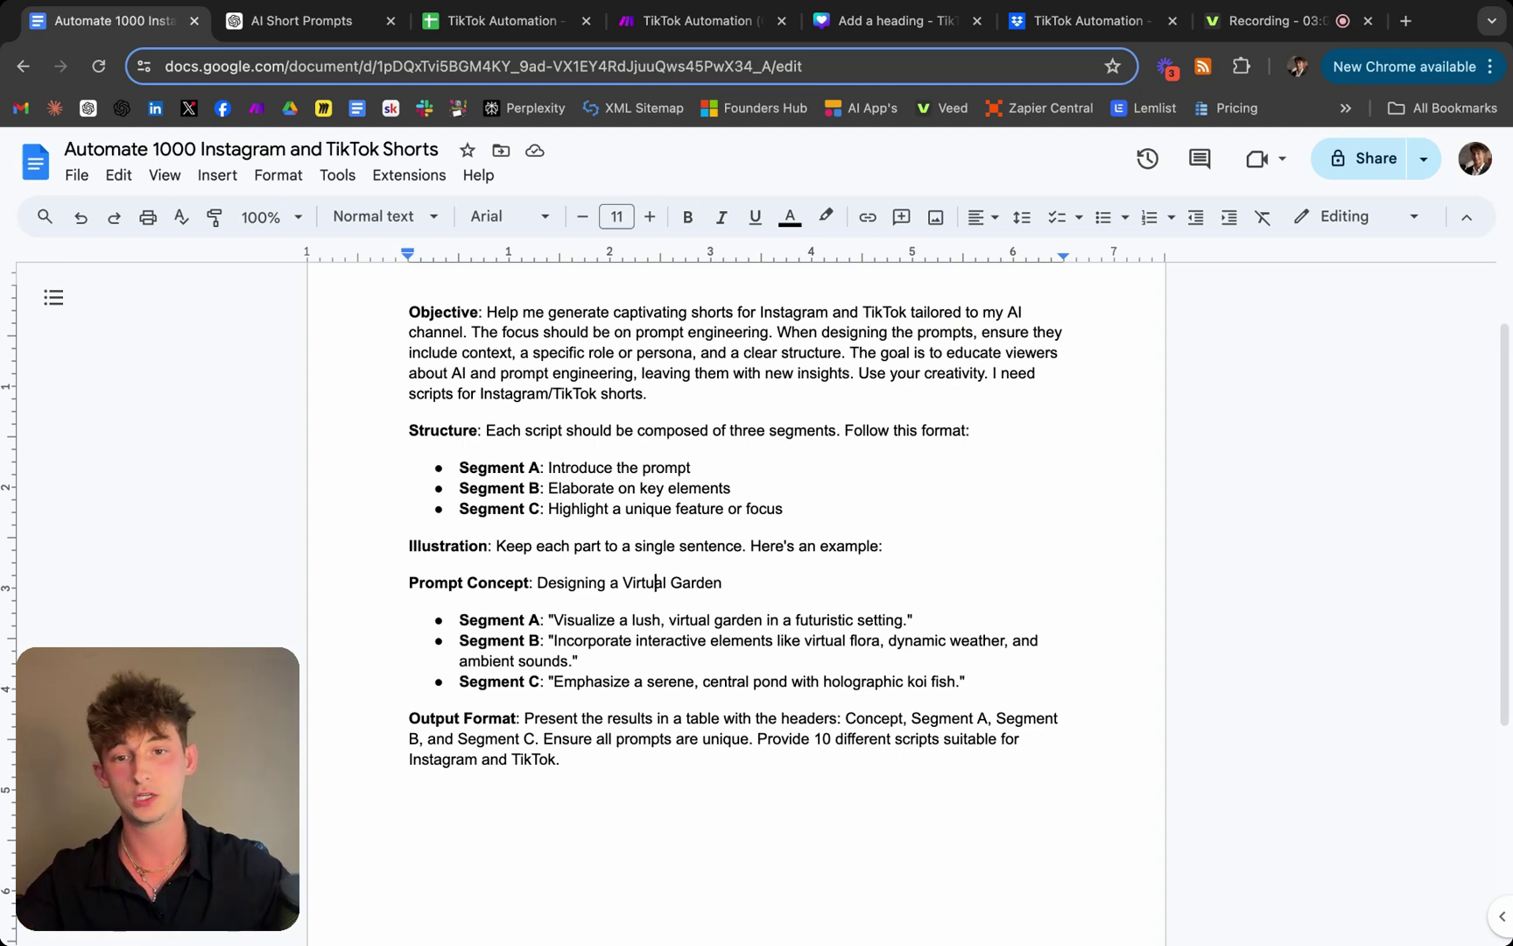
pyautogui.keyDown('shift'); pyautogui.click(581, 759); pyautogui.keyUp('shift')
pyautogui.press('super+a')
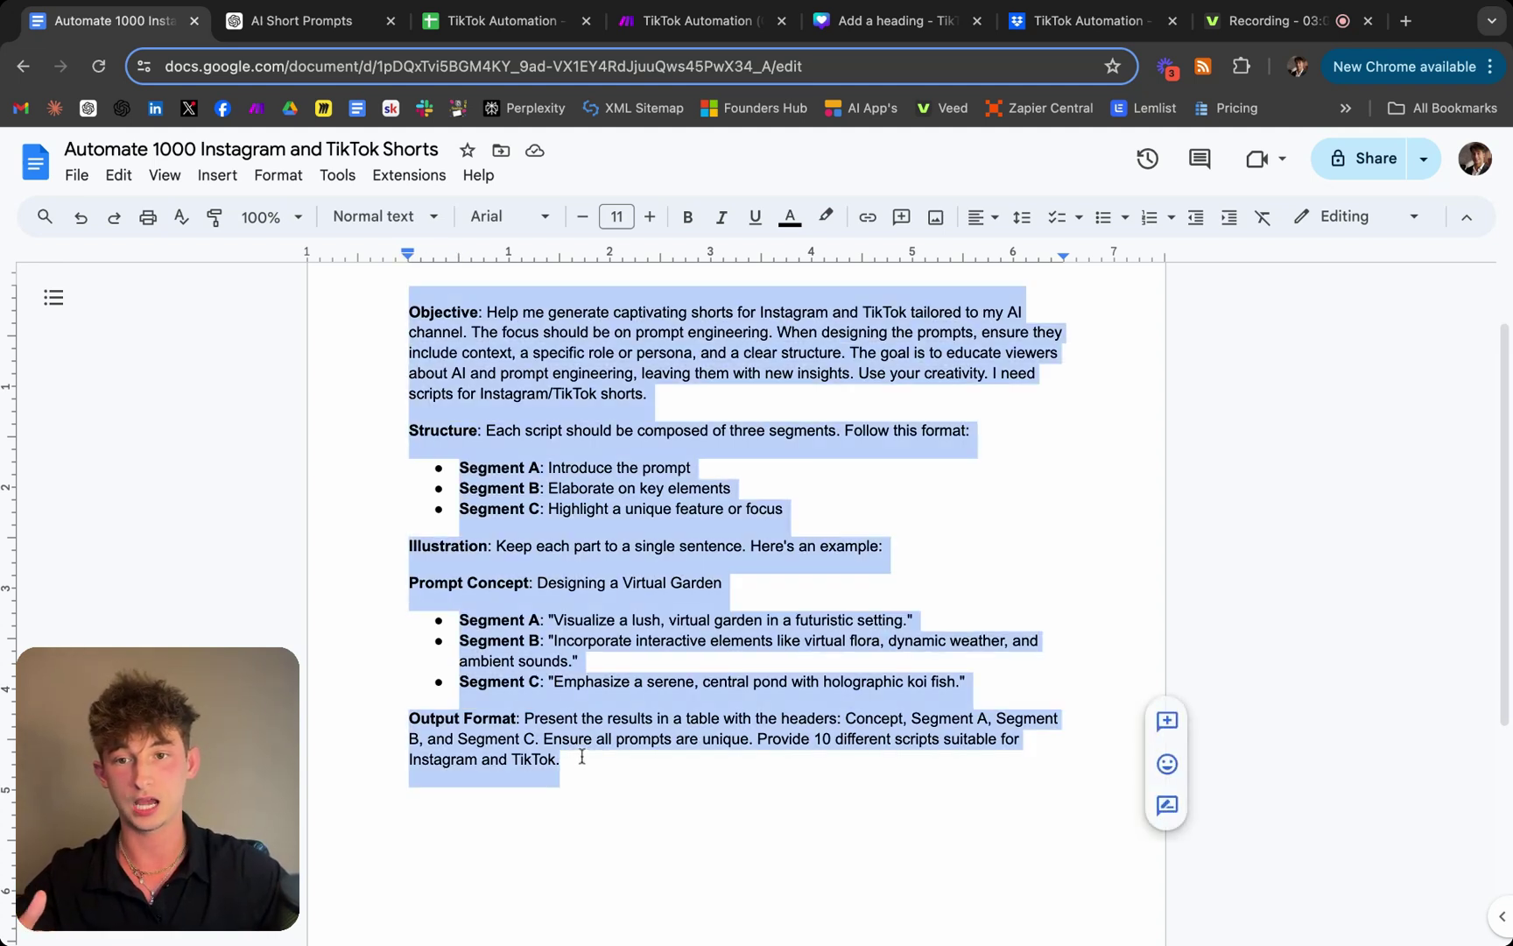
pyautogui.rightClick(447, 347)
# Copy the prompt, then select the 10-script table in the AI Short Prompts chat
pyautogui.click(497, 410)
pyautogui.click(302, 20)
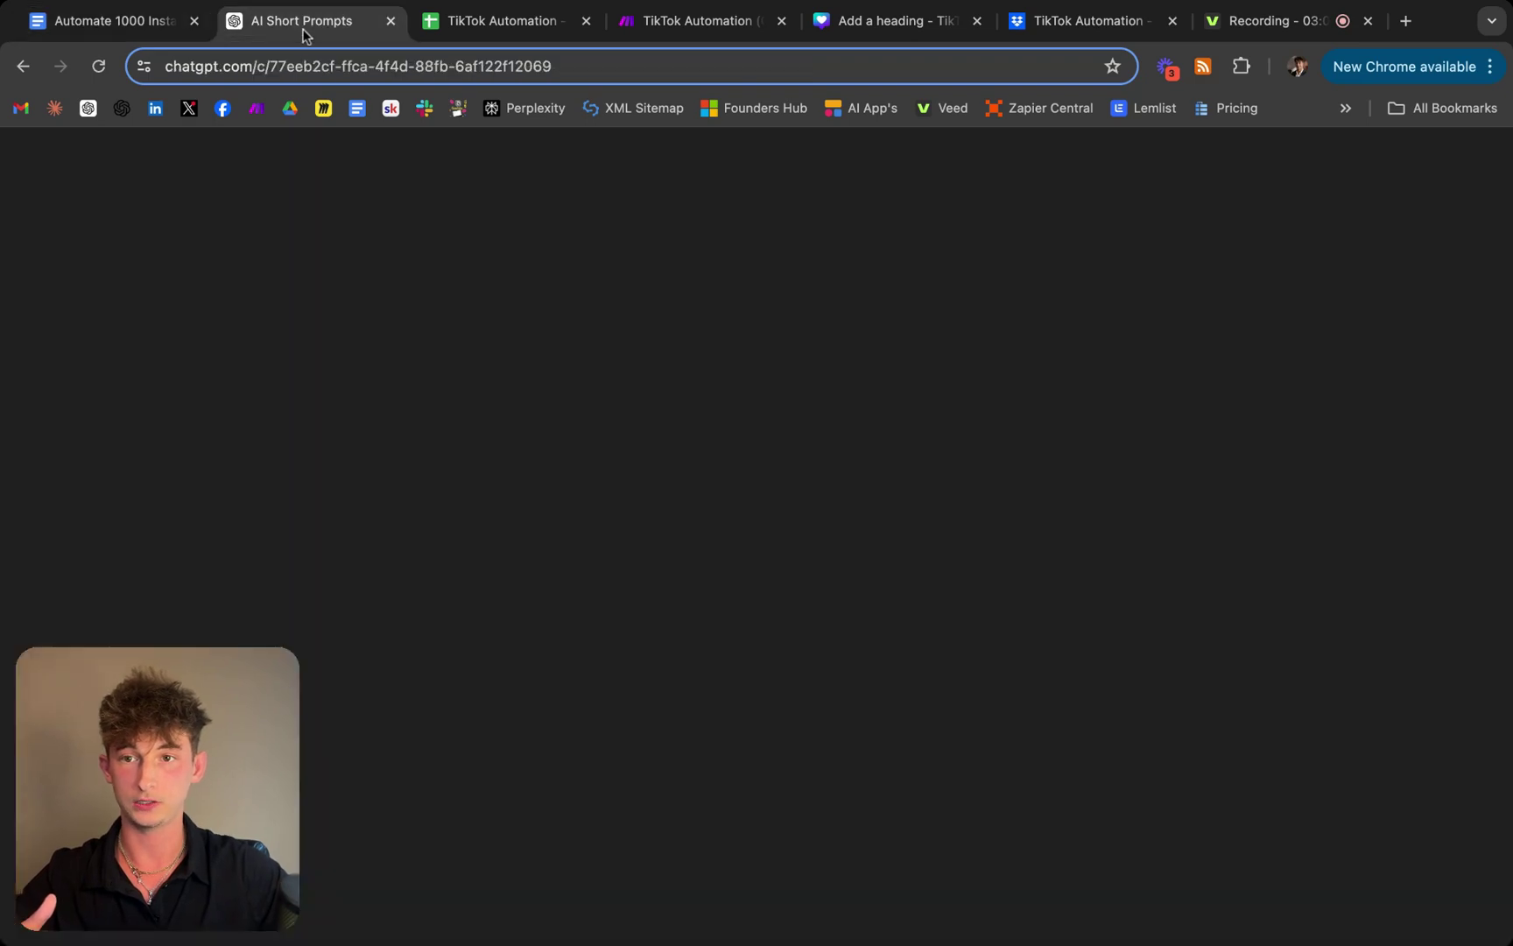
pyautogui.scroll(5, 825, 401)
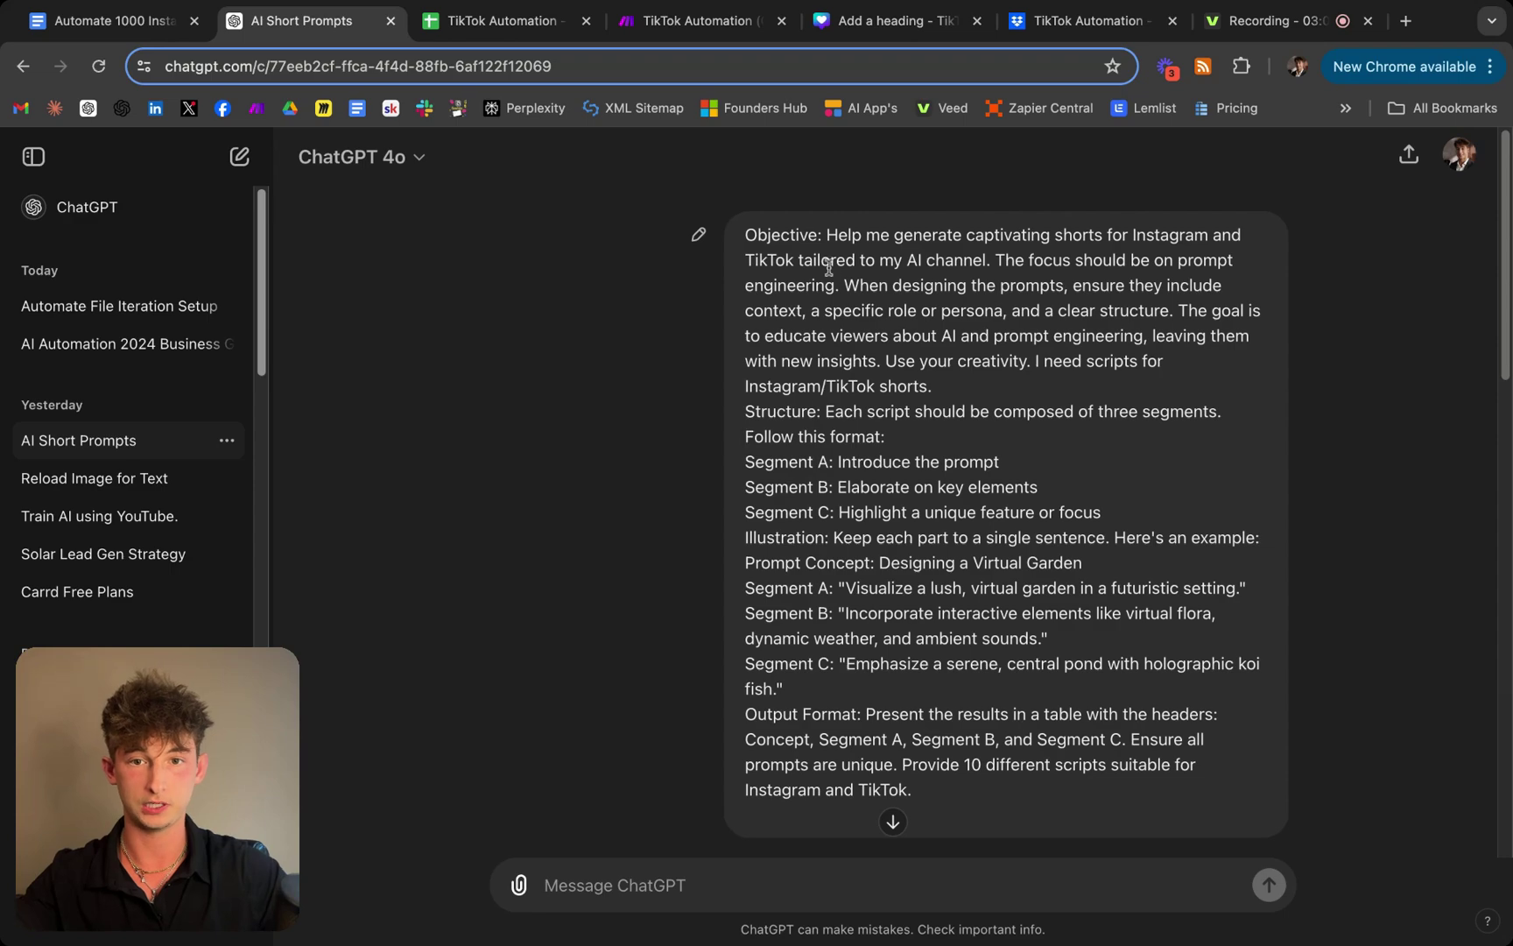
pyautogui.scroll(-7, 908, 729)
pyautogui.scroll(-8, 648, 449)
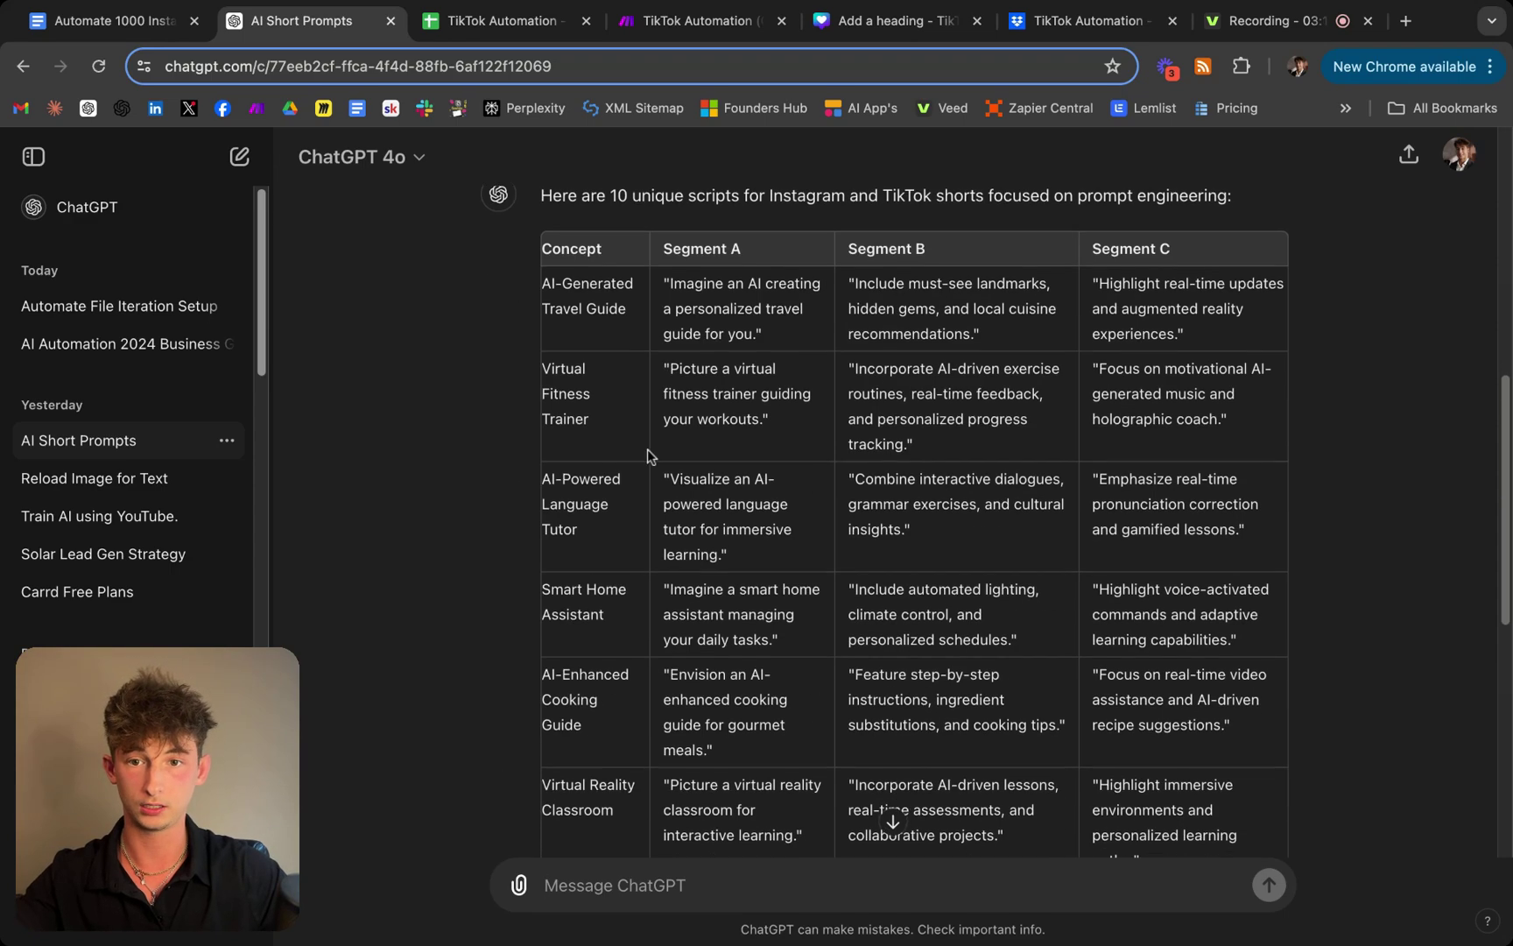
pyautogui.scroll(-3, 713, 517)
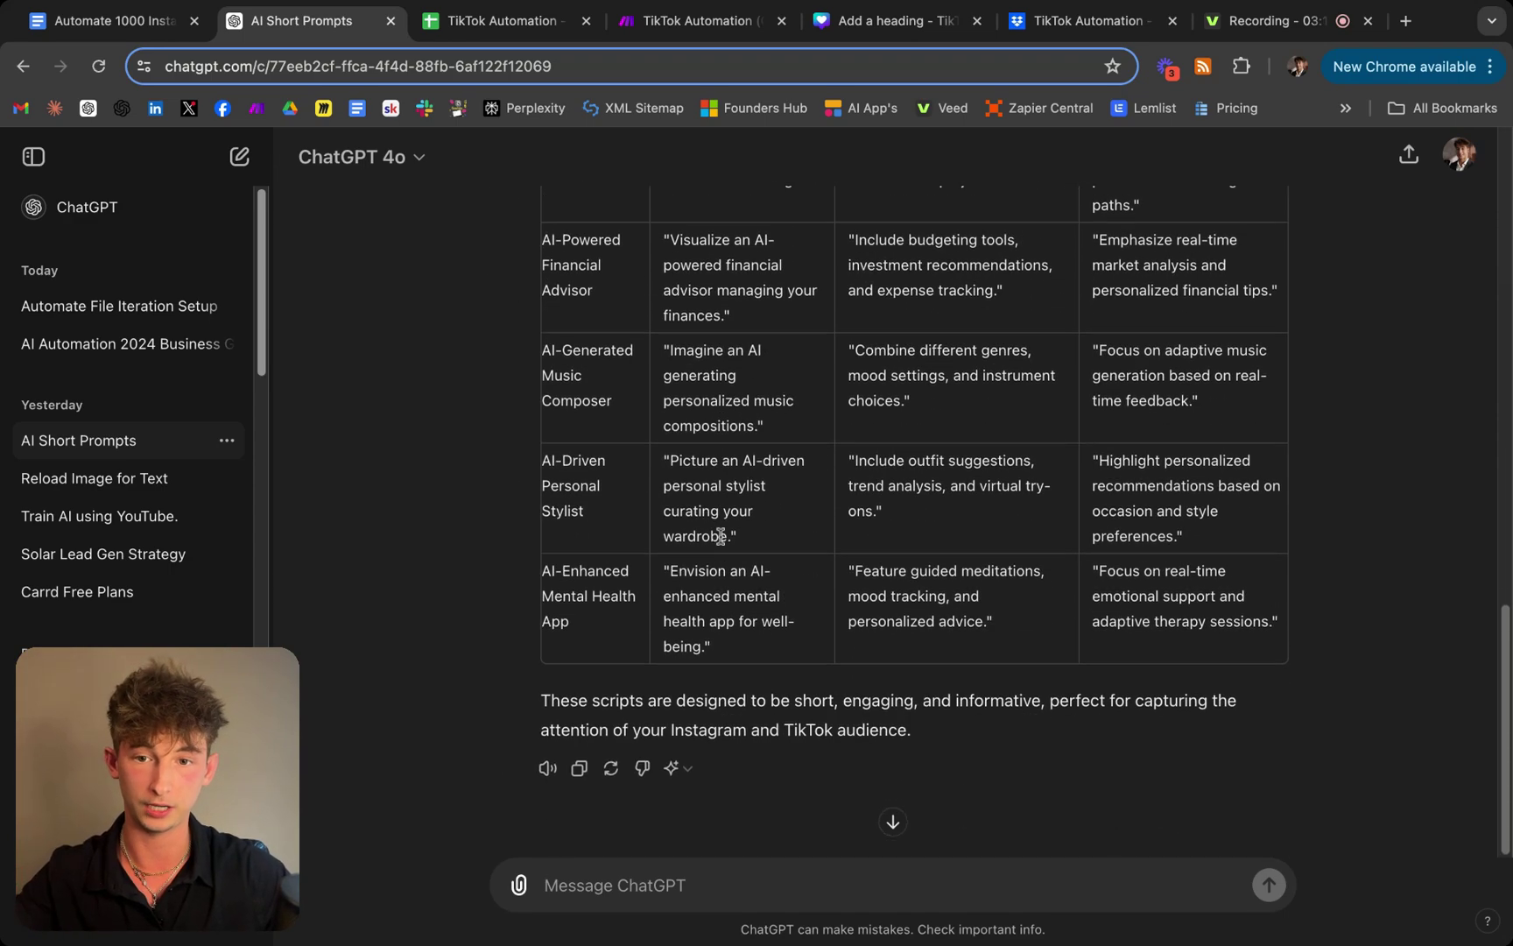
pyautogui.scroll(10, 693, 581)
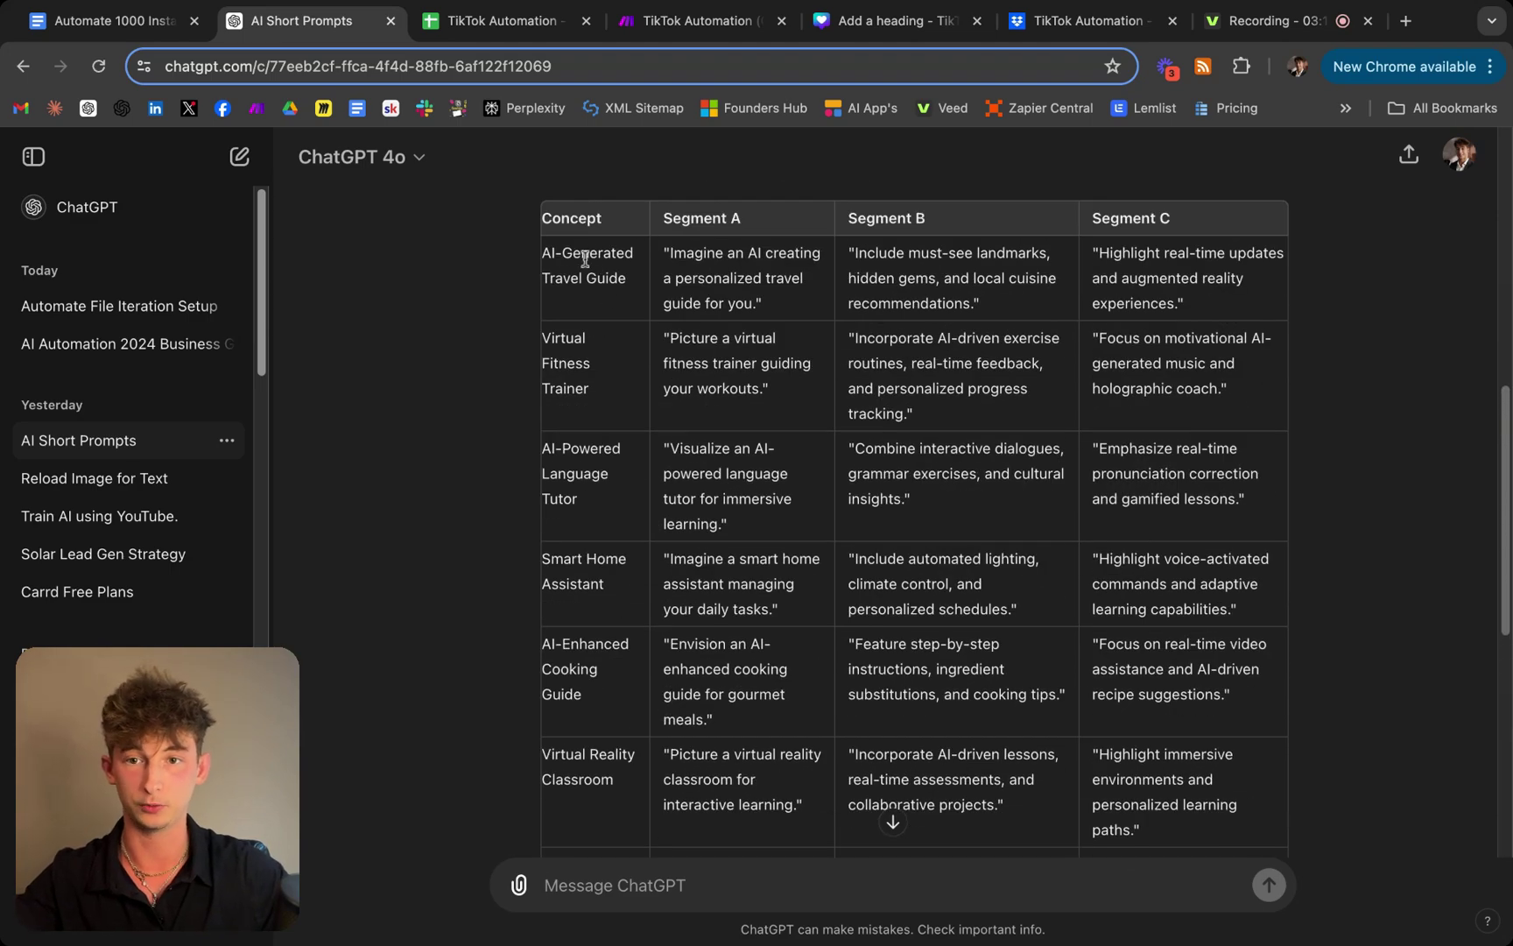
pyautogui.moveTo(543, 219)
pyautogui.mouseDown()
pyautogui.moveTo(910, 501)
pyautogui.moveTo(1261, 832)
pyautogui.moveTo(1261, 624)
pyautogui.mouseUp()
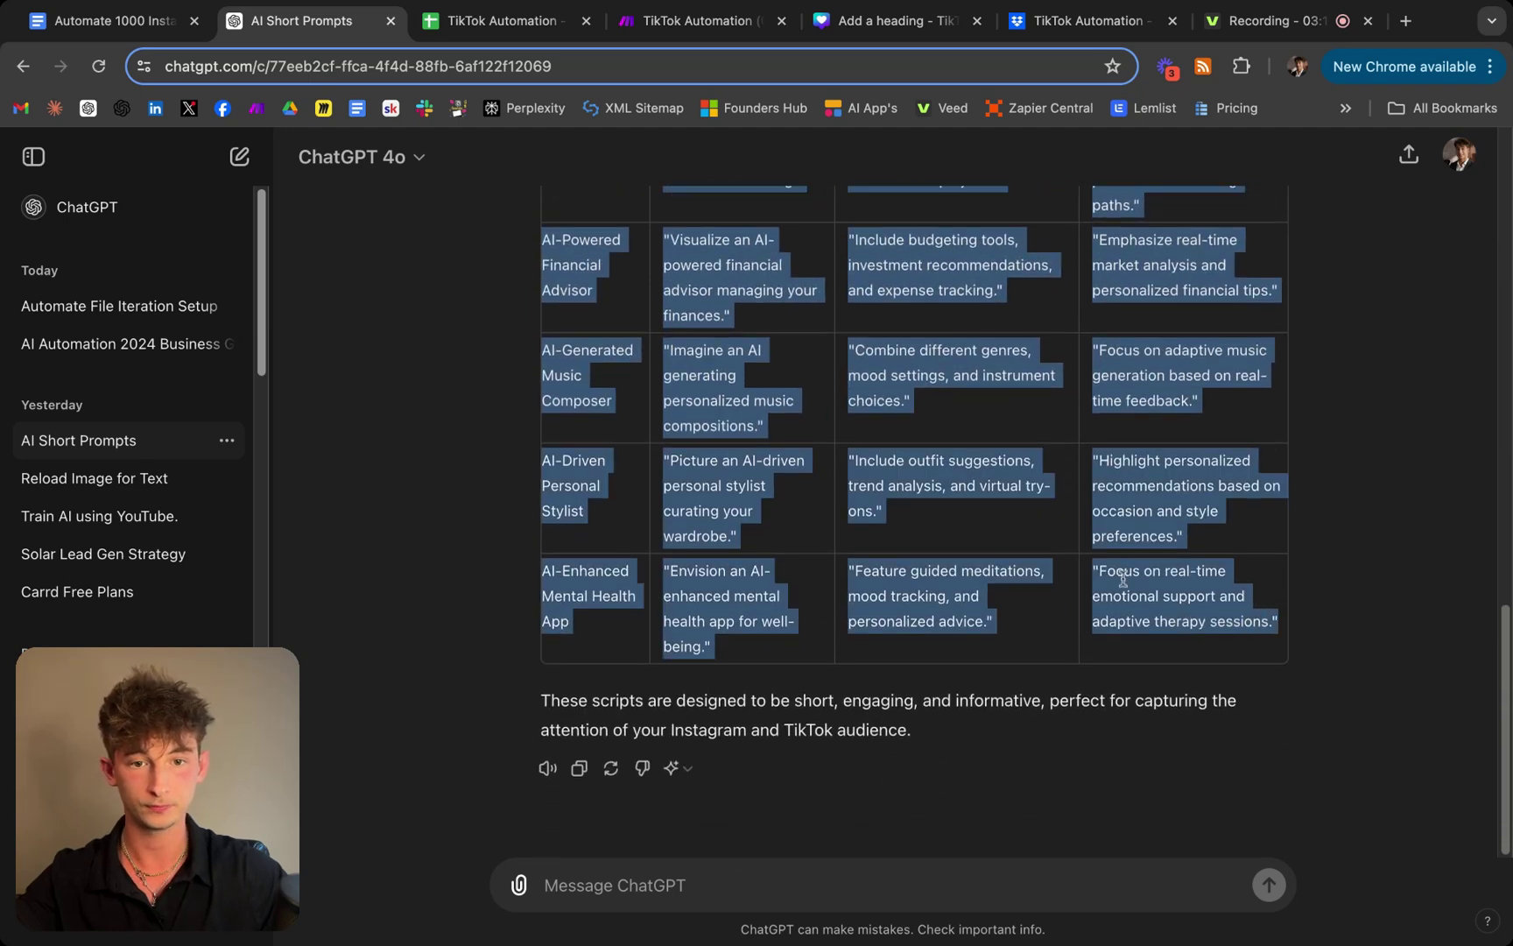
# Review the 10 scripts in rows 2–11 of the TikTok Automation spreadsheet
pyautogui.click(509, 26)
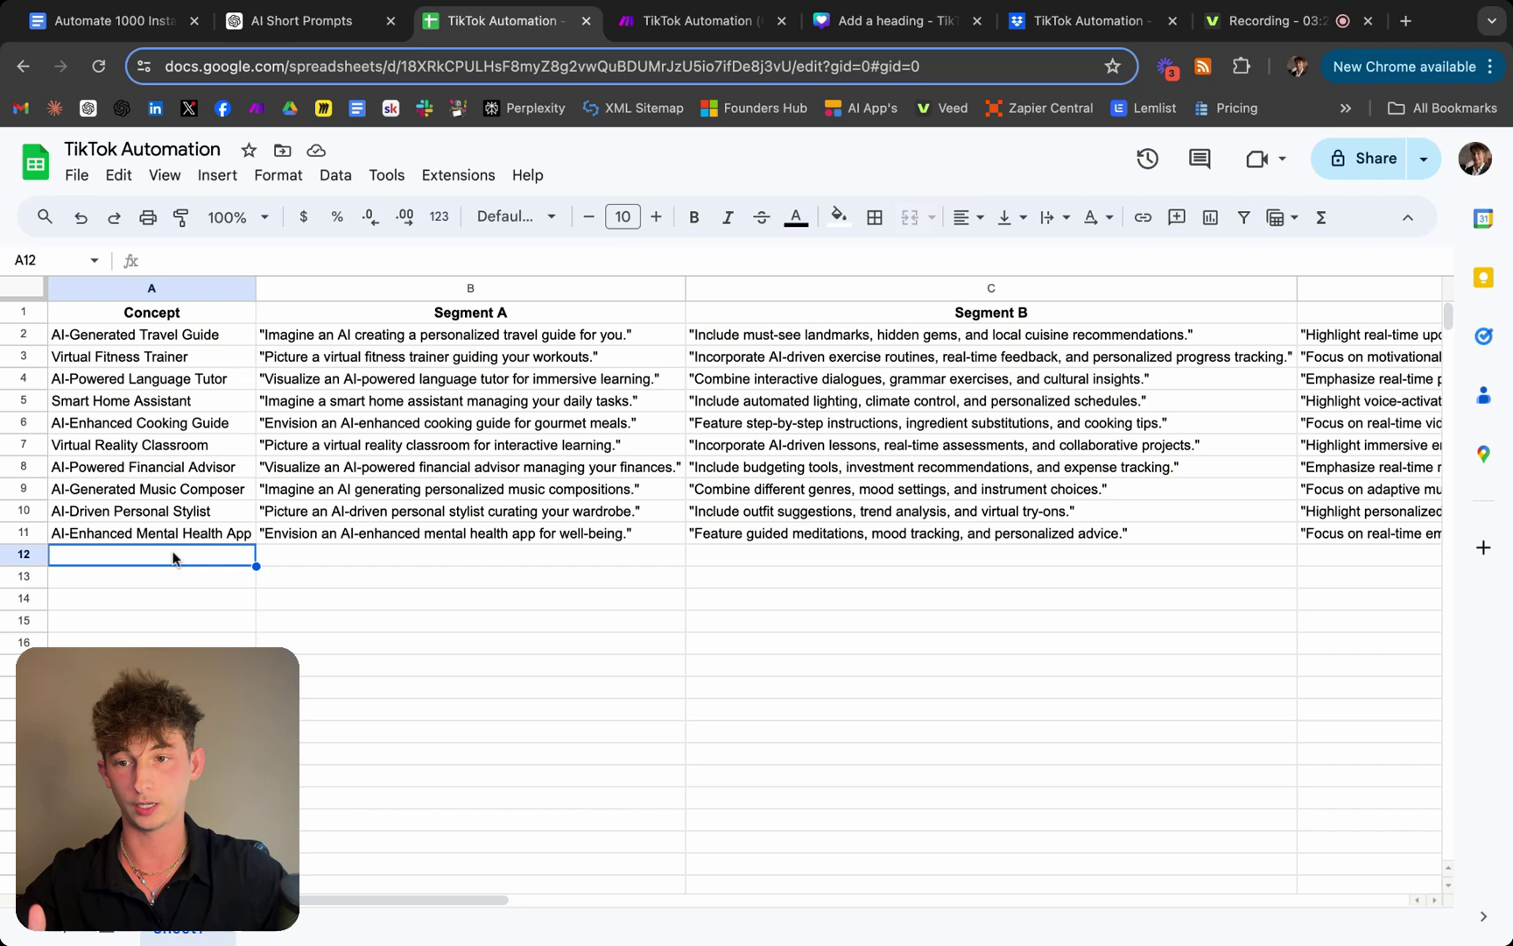
pyautogui.click(148, 534)
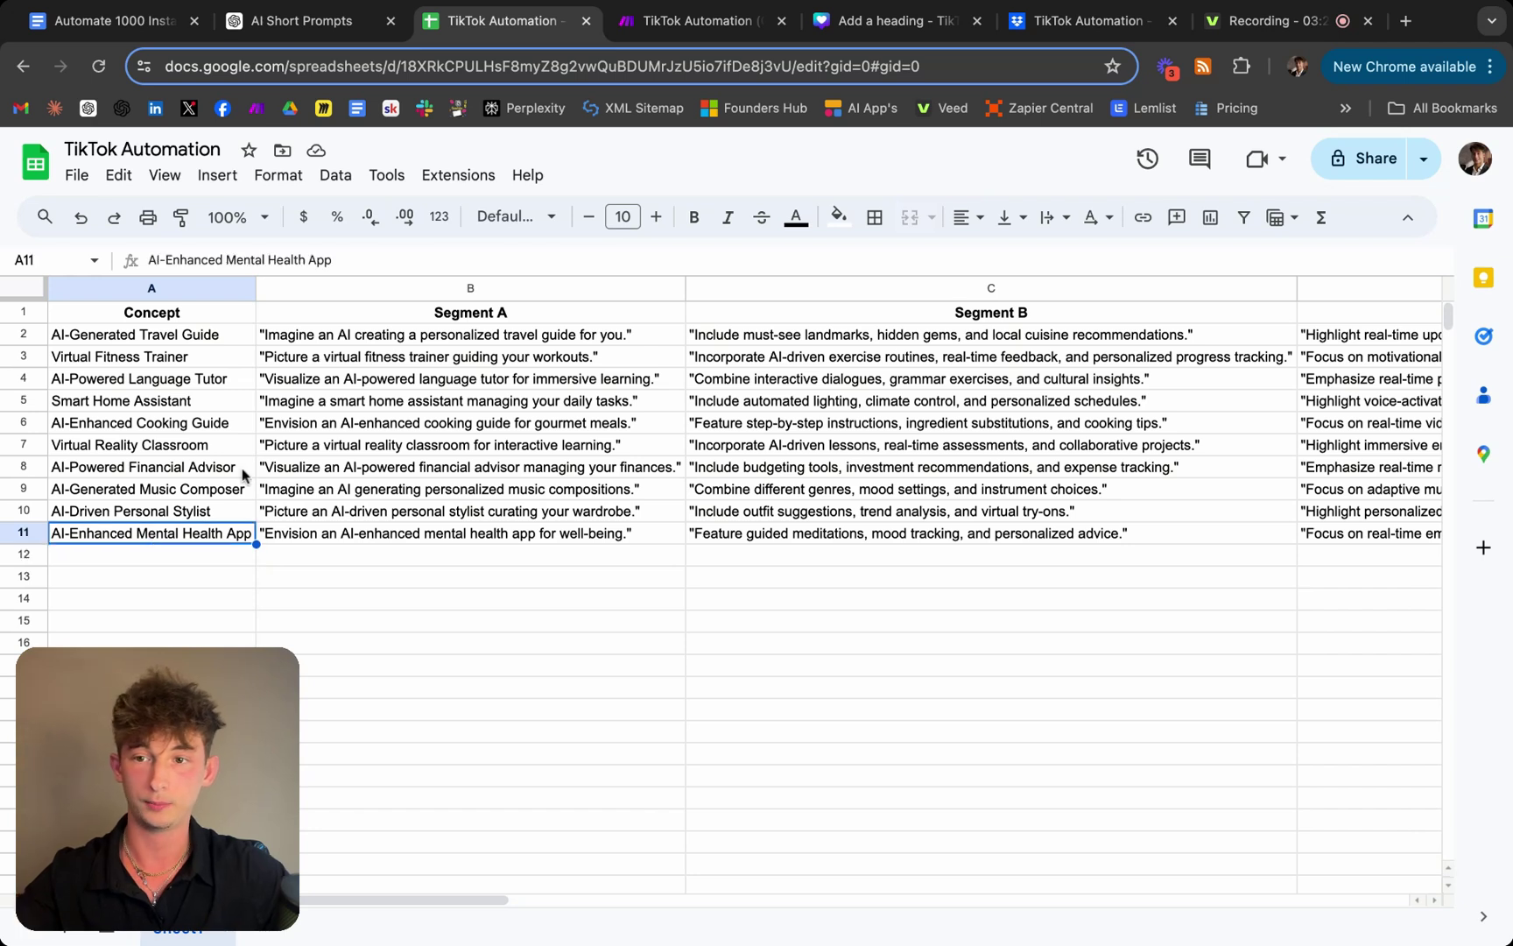
pyautogui.click(145, 320)
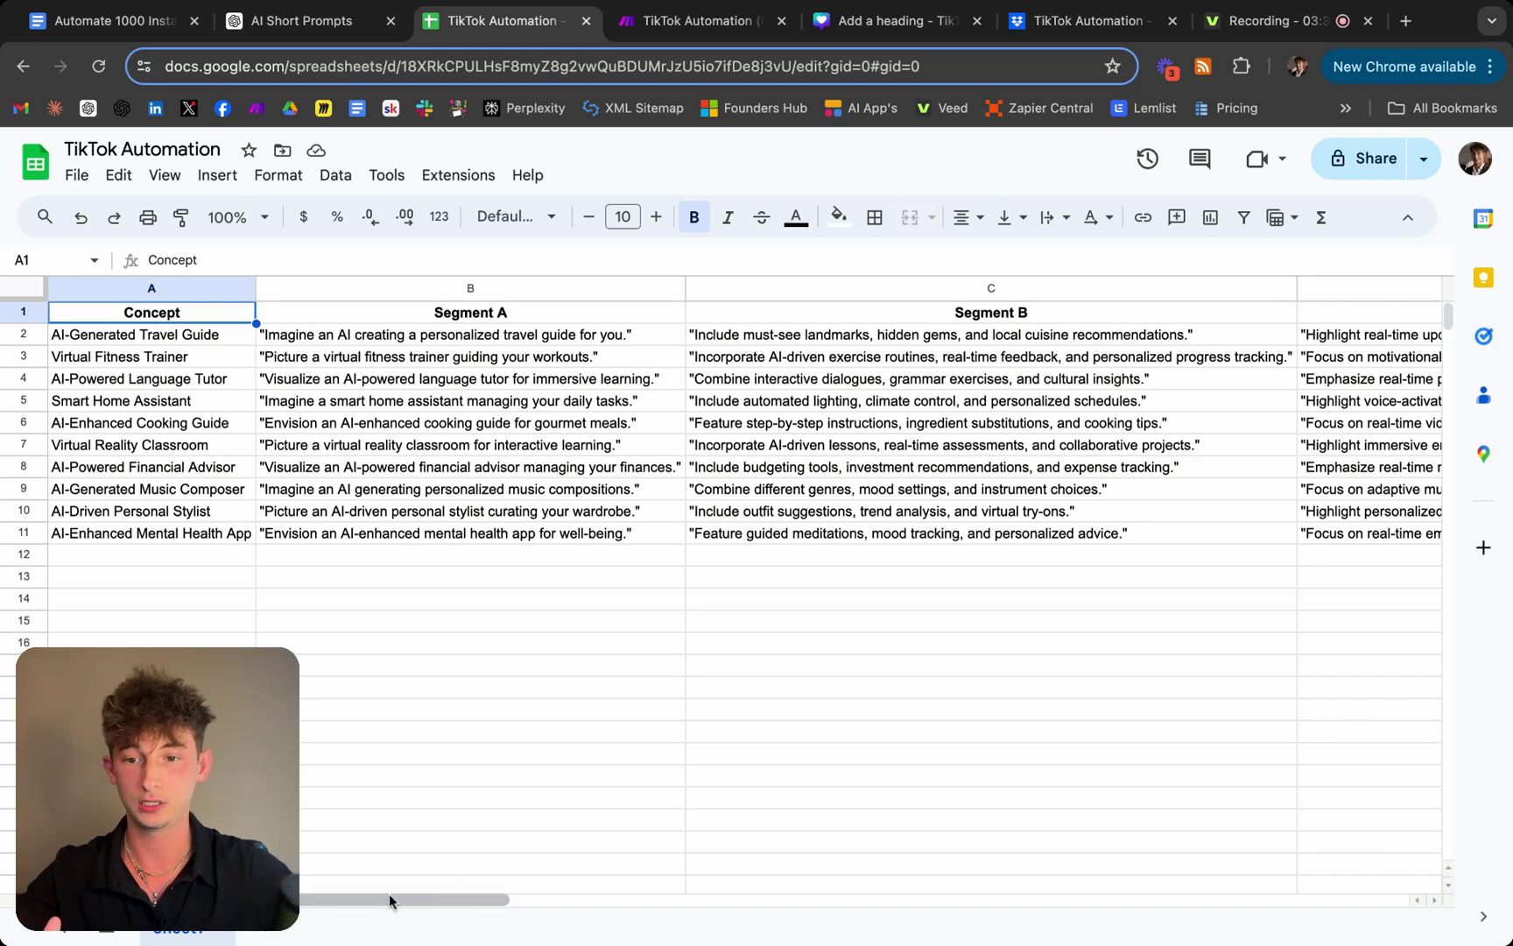
pyautogui.hscroll(5, 389, 894)
pyautogui.hscroll(-5, 557, 894)
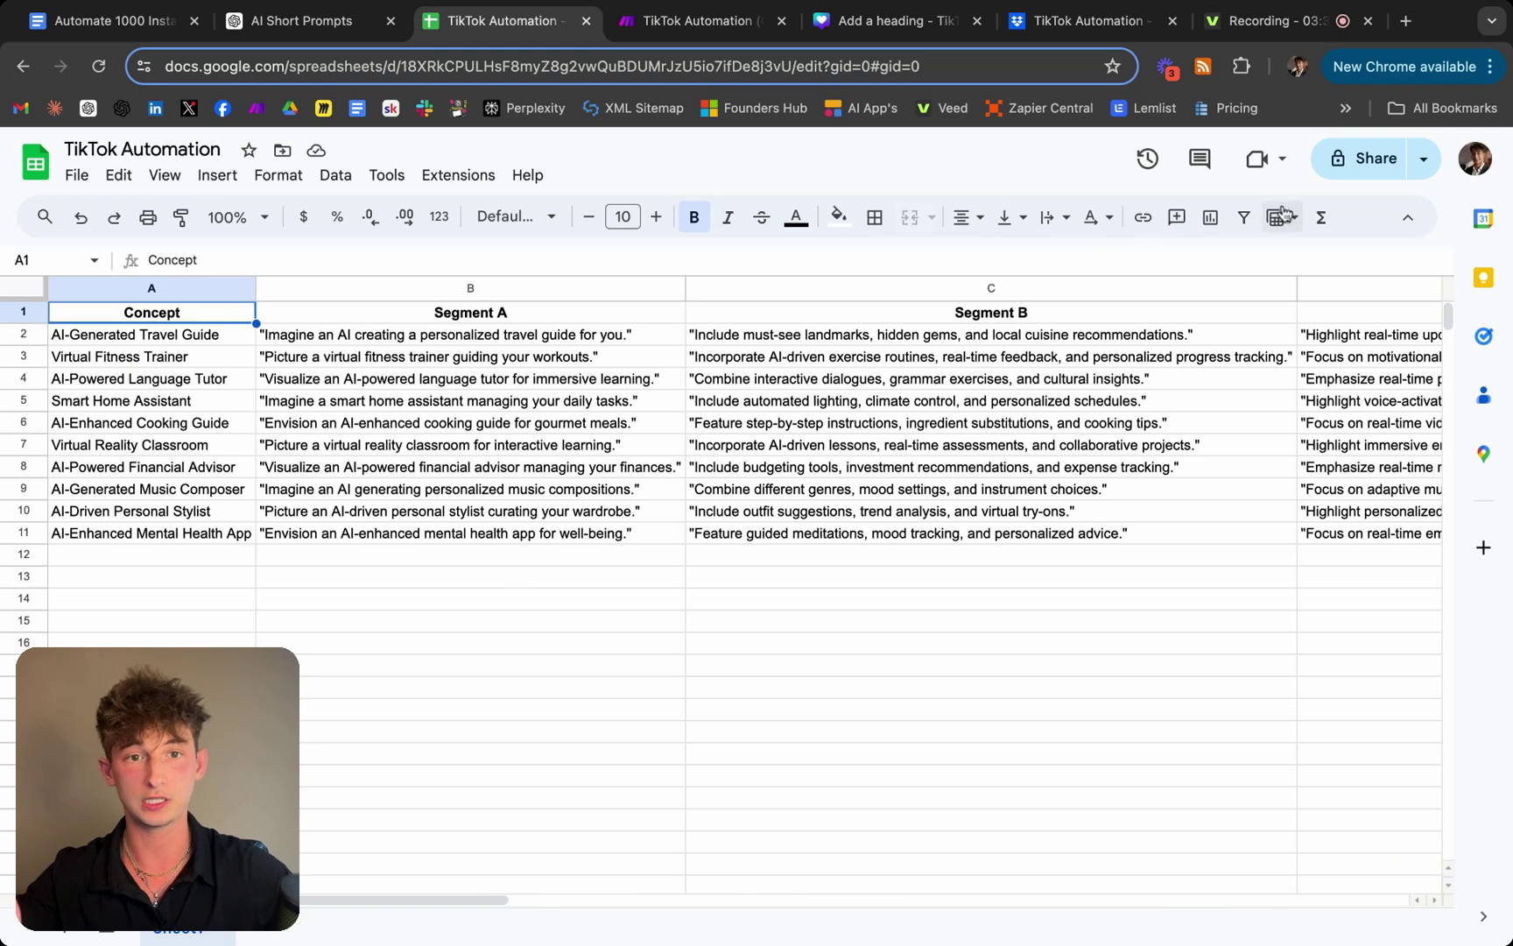
# Download the TikTok Automation sheet as a Comma Separated Values (.csv) file
pyautogui.click(77, 175)
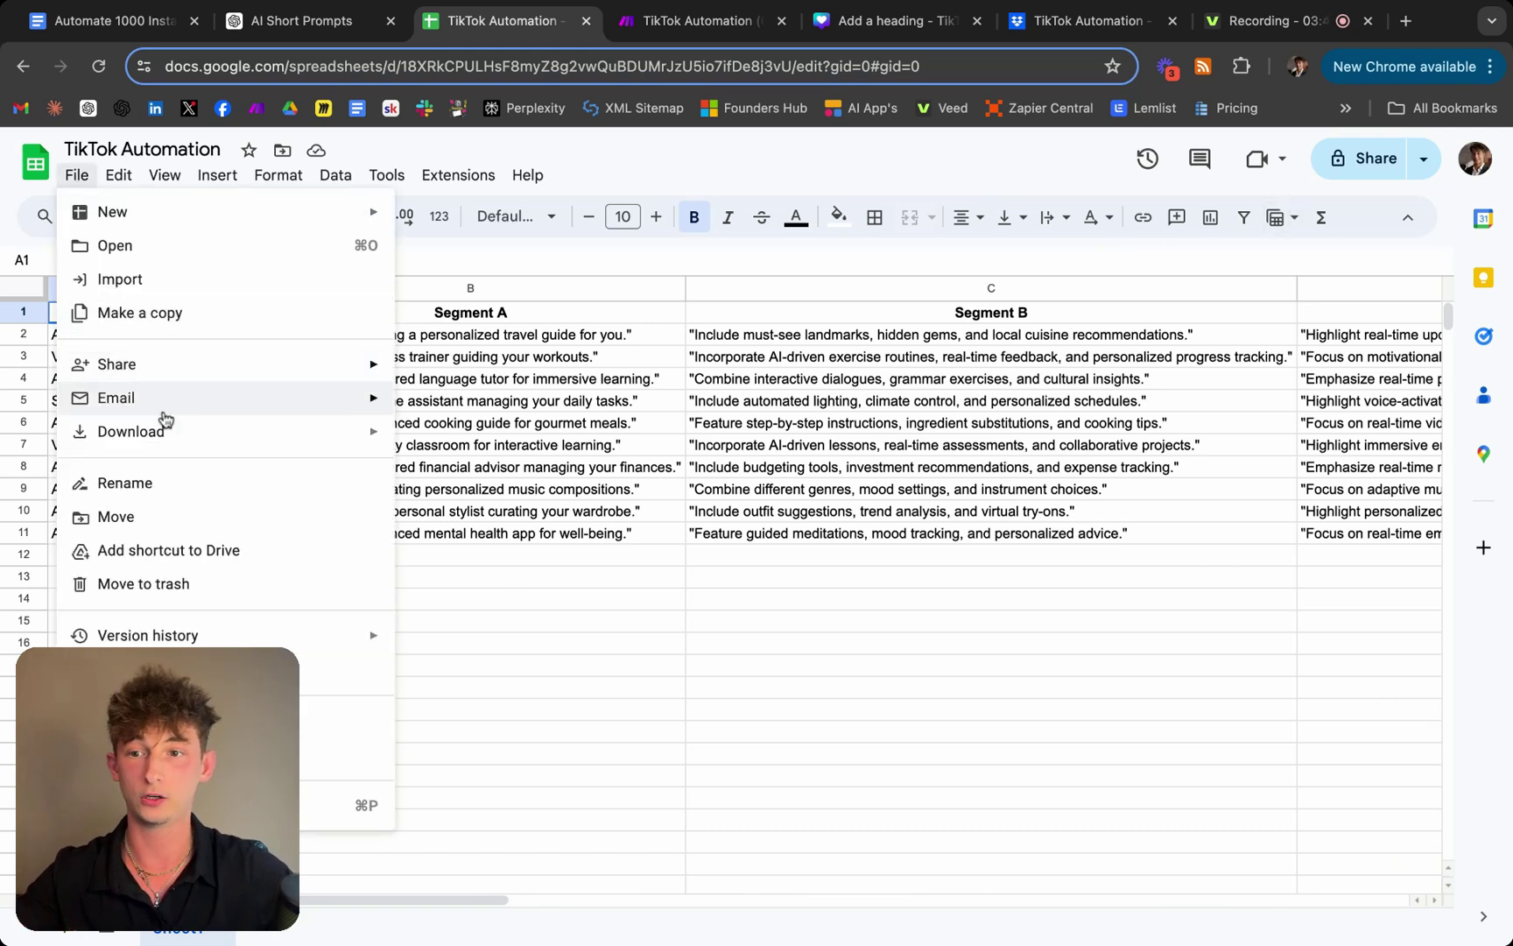
pyautogui.moveTo(163, 431)
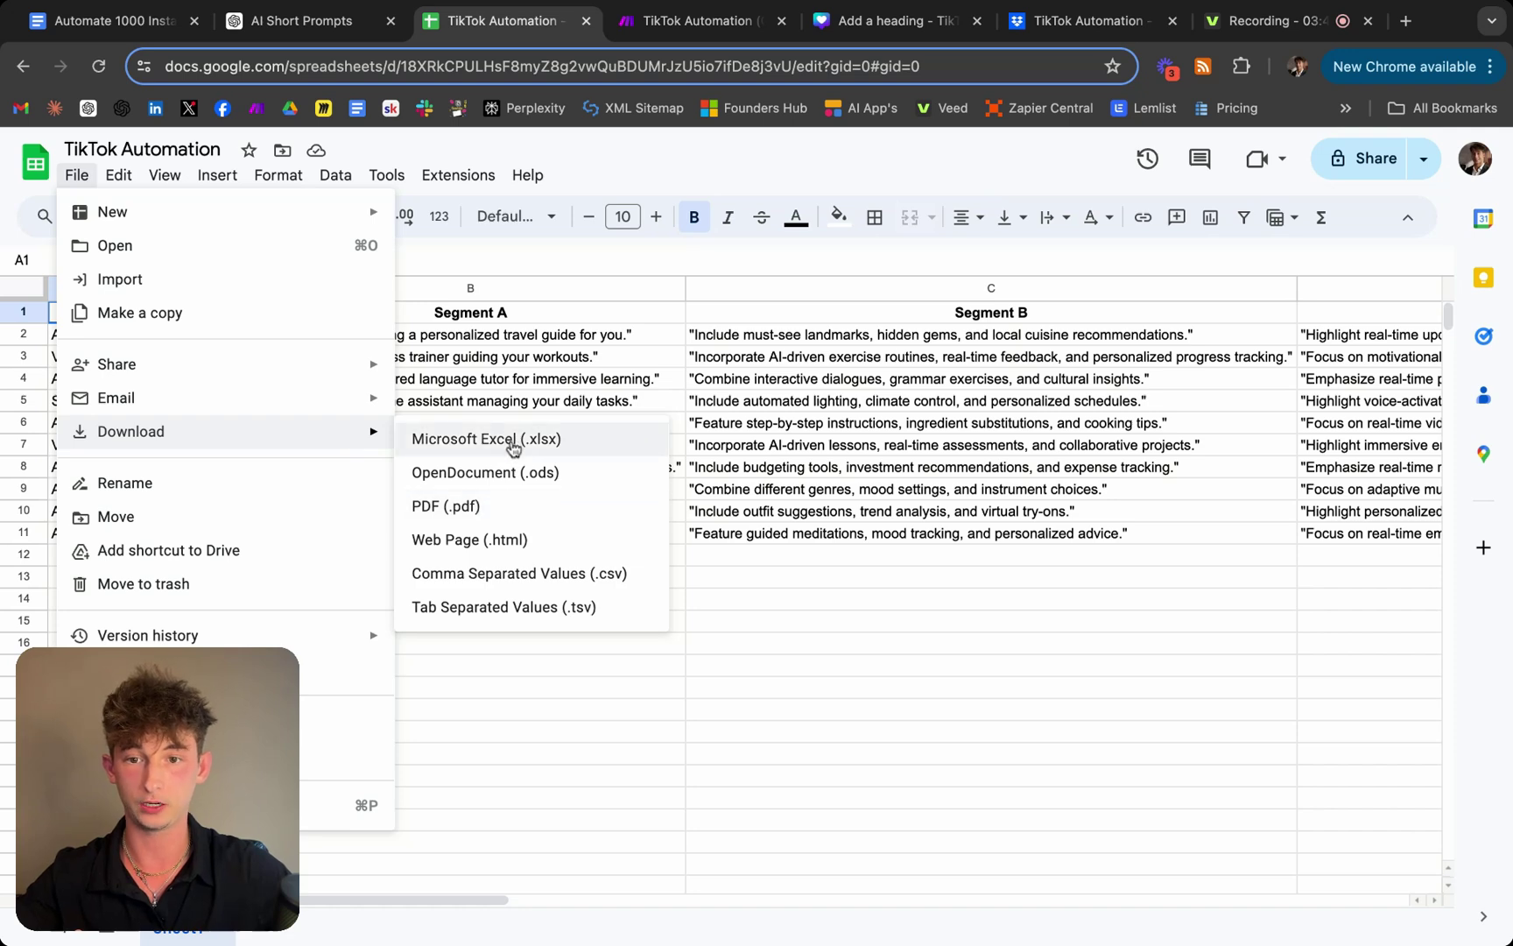
pyautogui.click(519, 567)
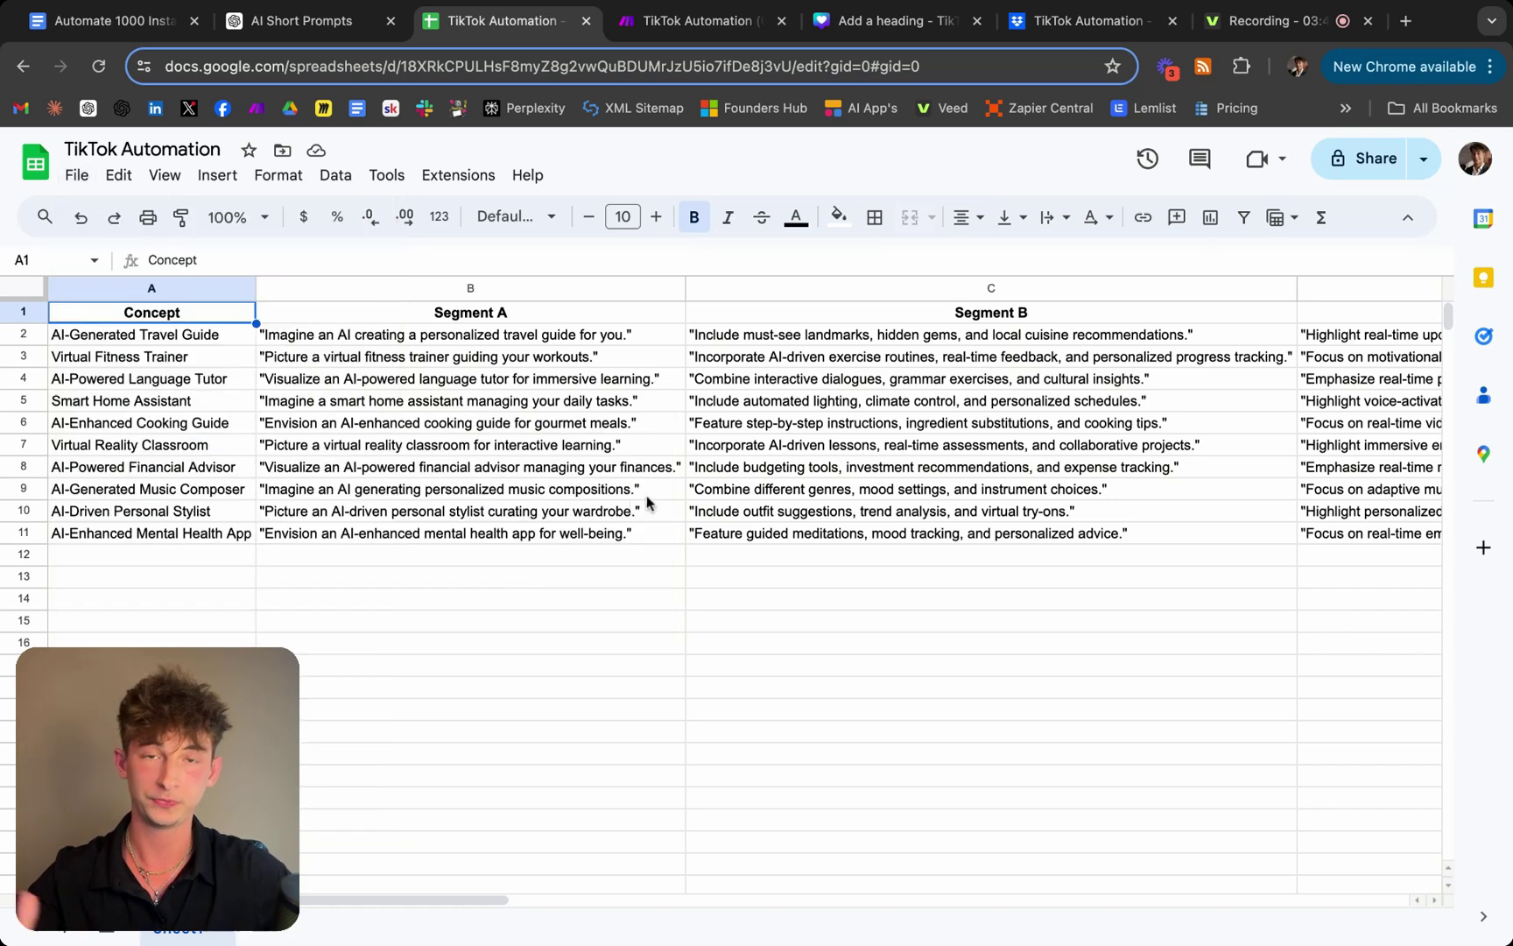
# From Canva's home page, create a new blank TikTok Photo Mode 9:16 design
pyautogui.click(868, 26)
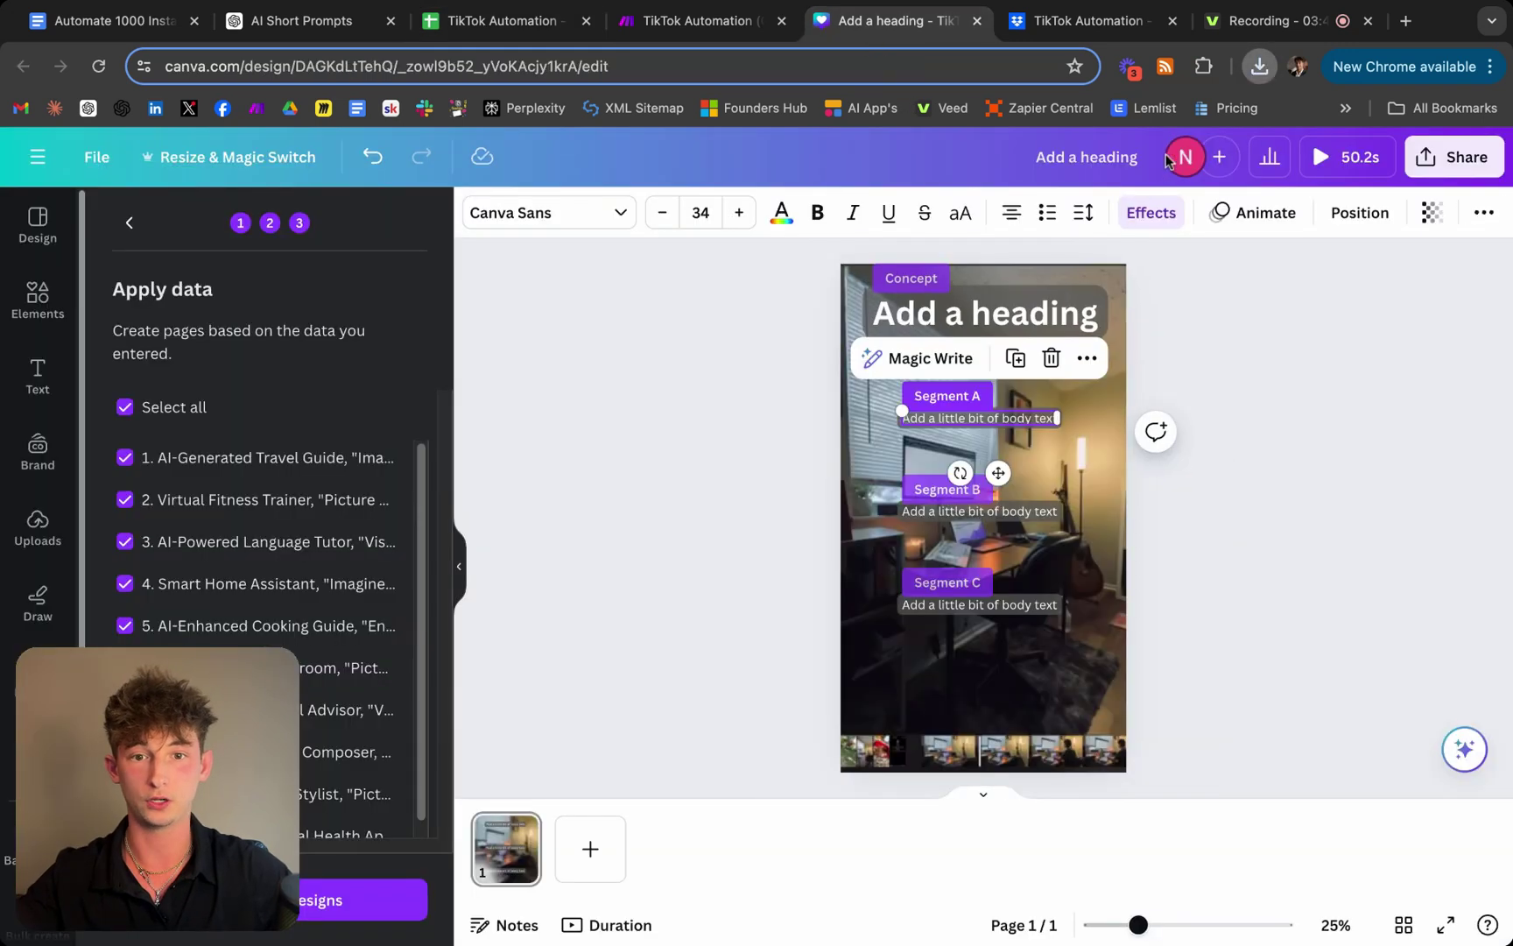
pyautogui.click(746, 515)
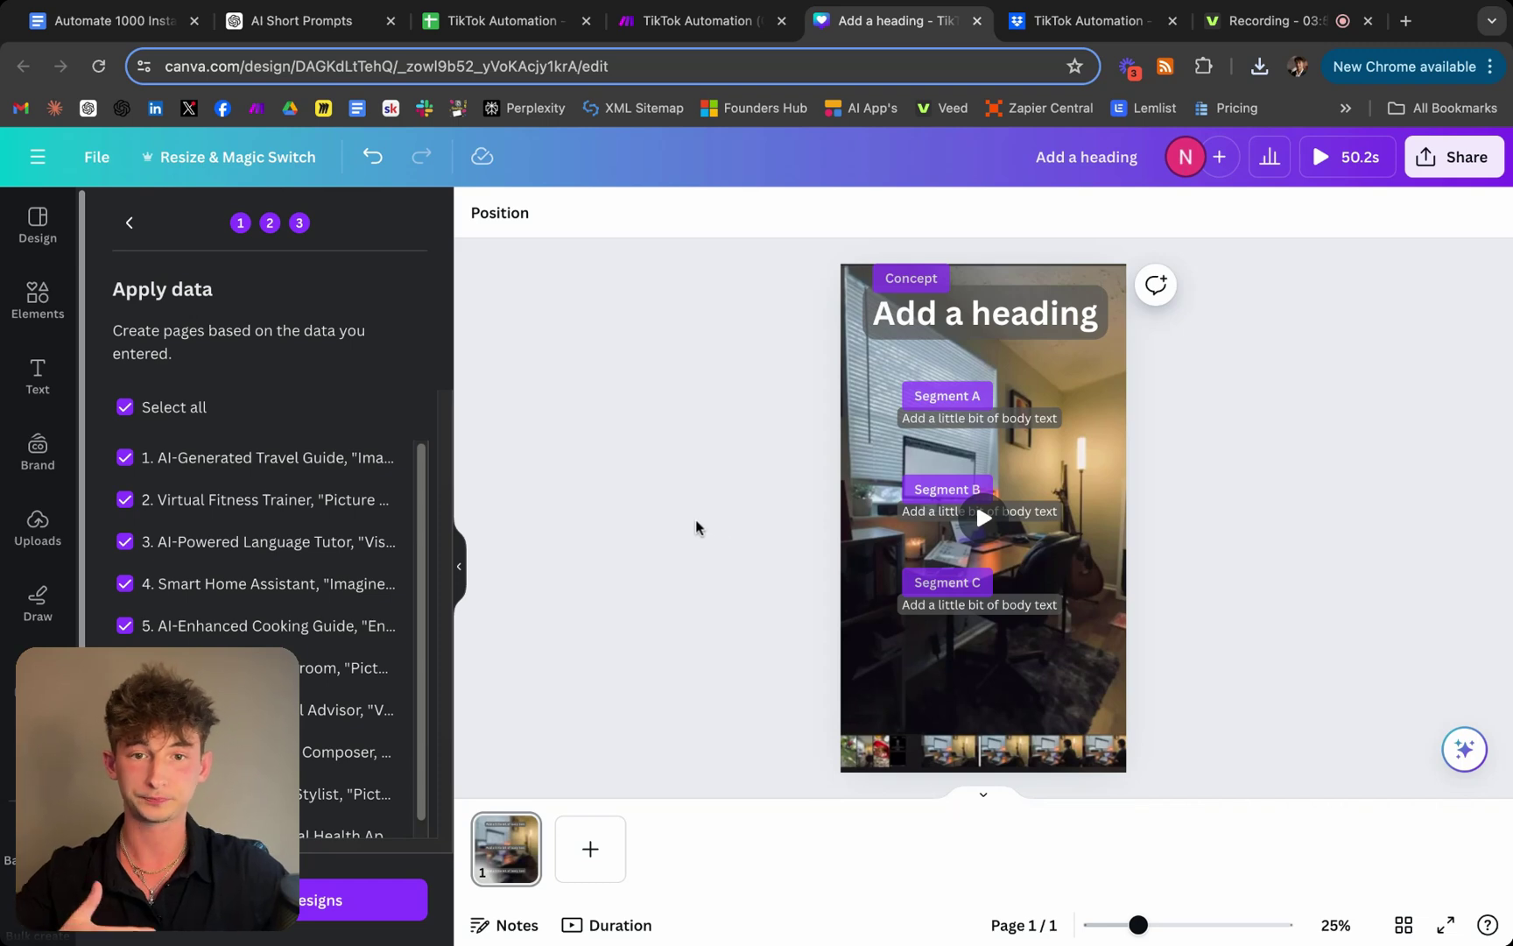
pyautogui.click(38, 156)
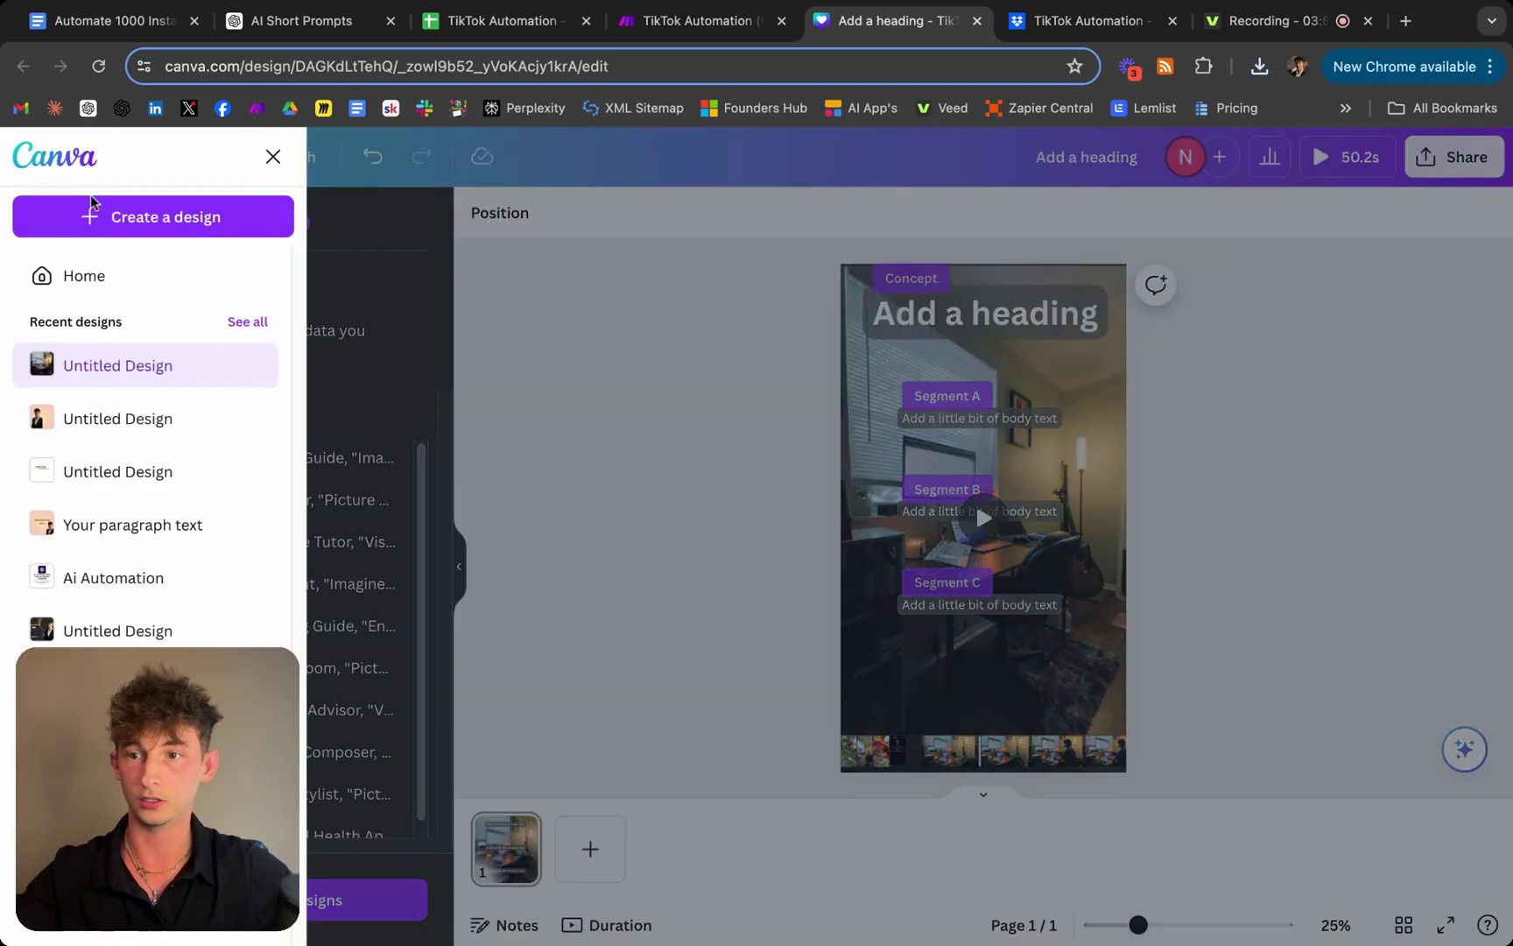
pyautogui.click(84, 276)
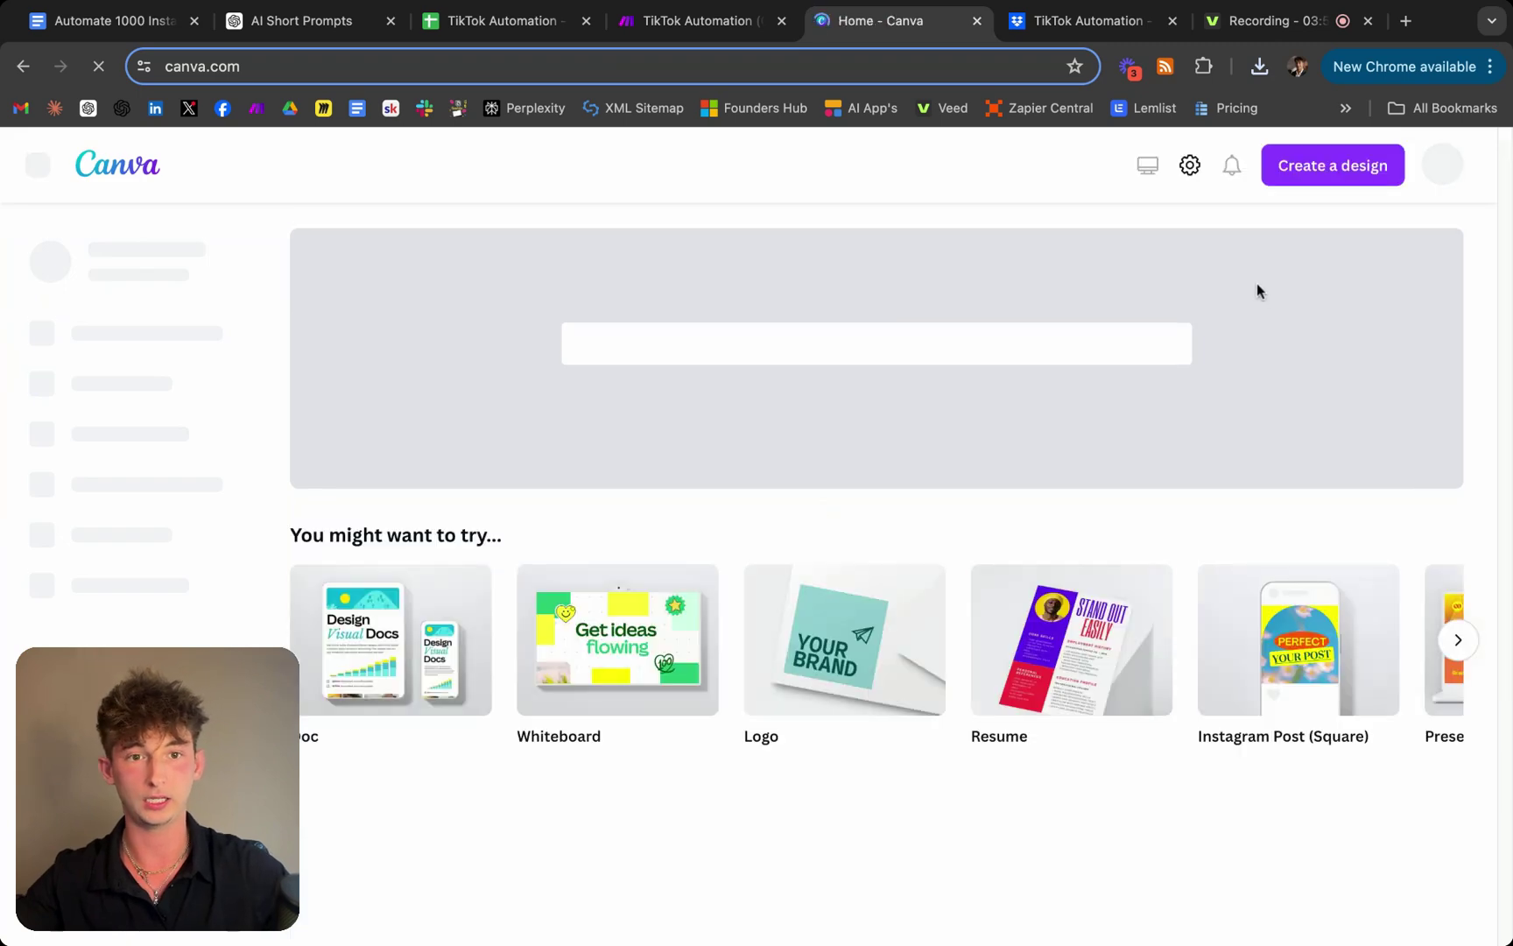
pyautogui.click(1331, 168)
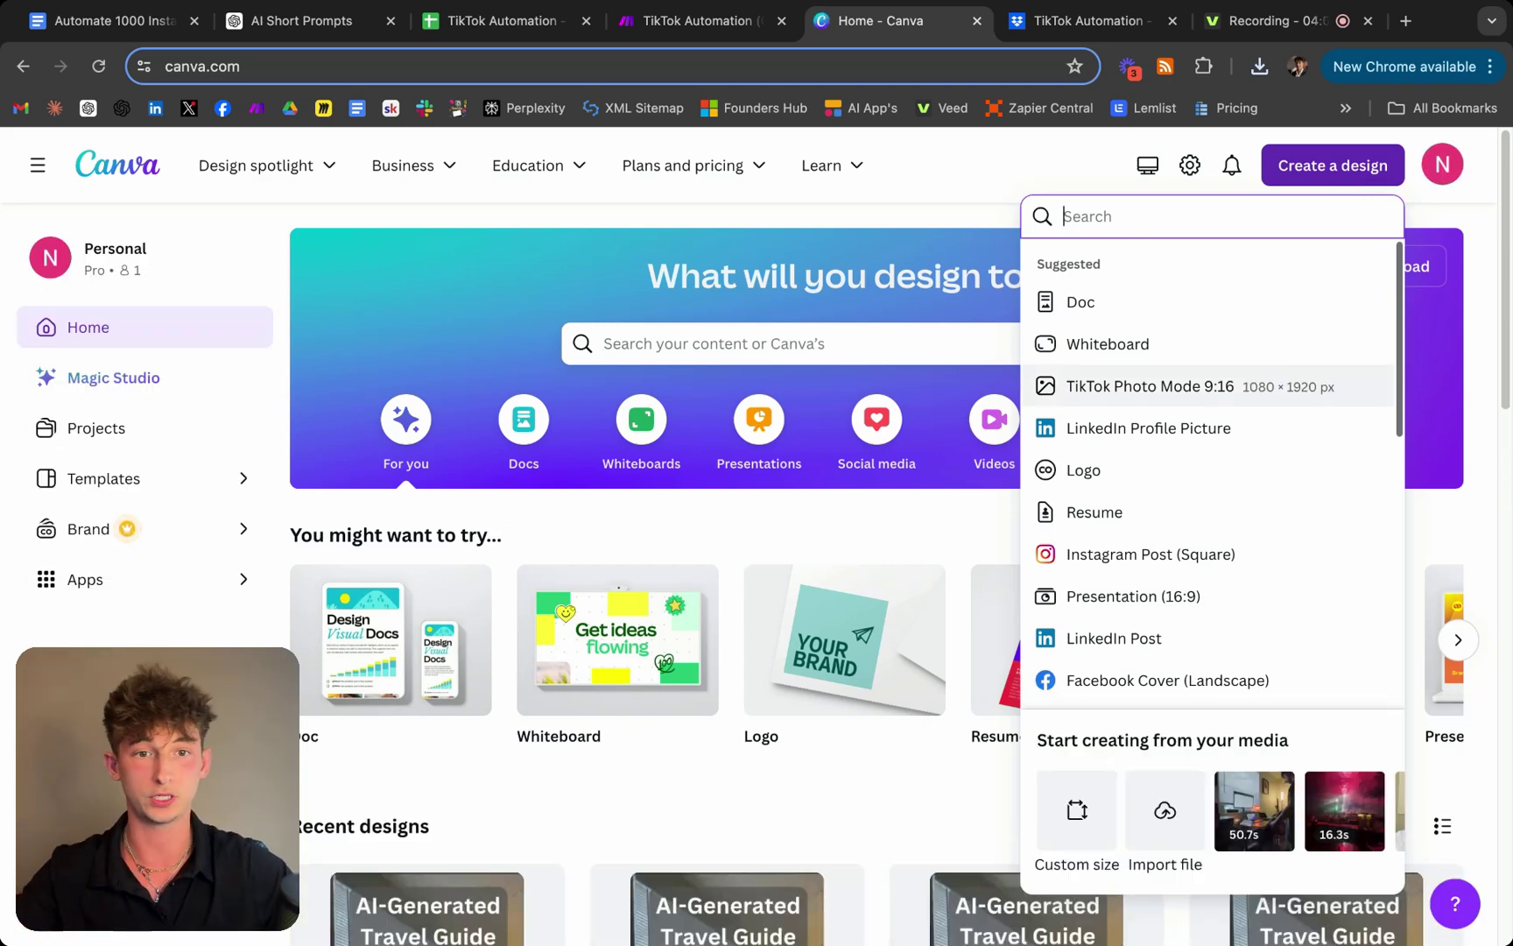
pyautogui.press('Return')
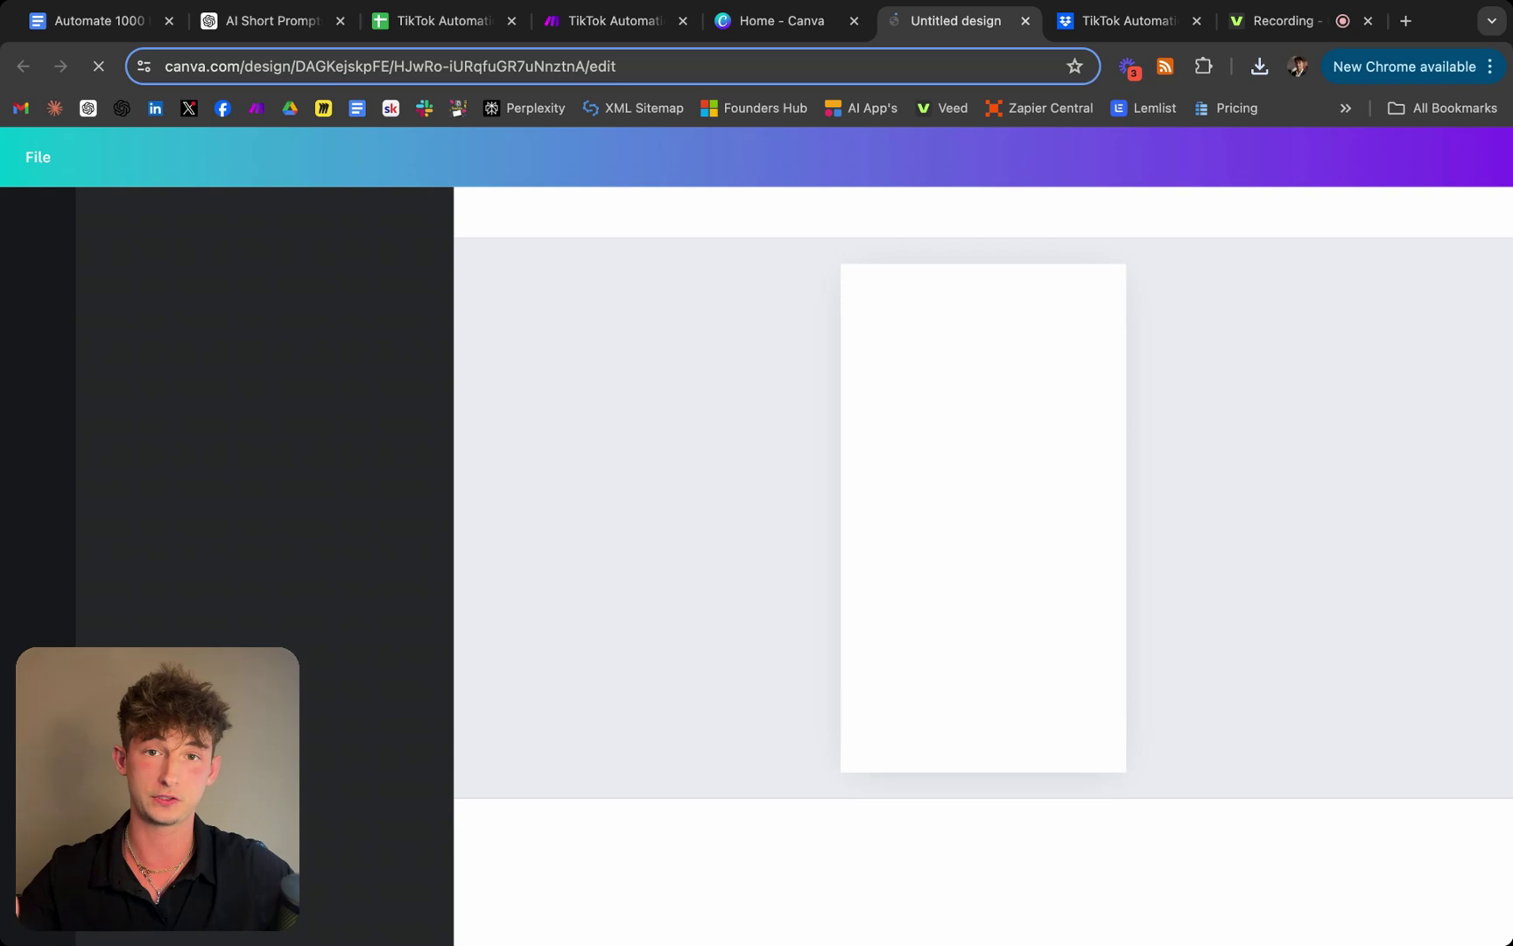
# Add the 16.3 s fireworks video from uploads and stretch it to fill the page
pyautogui.click(854, 20)
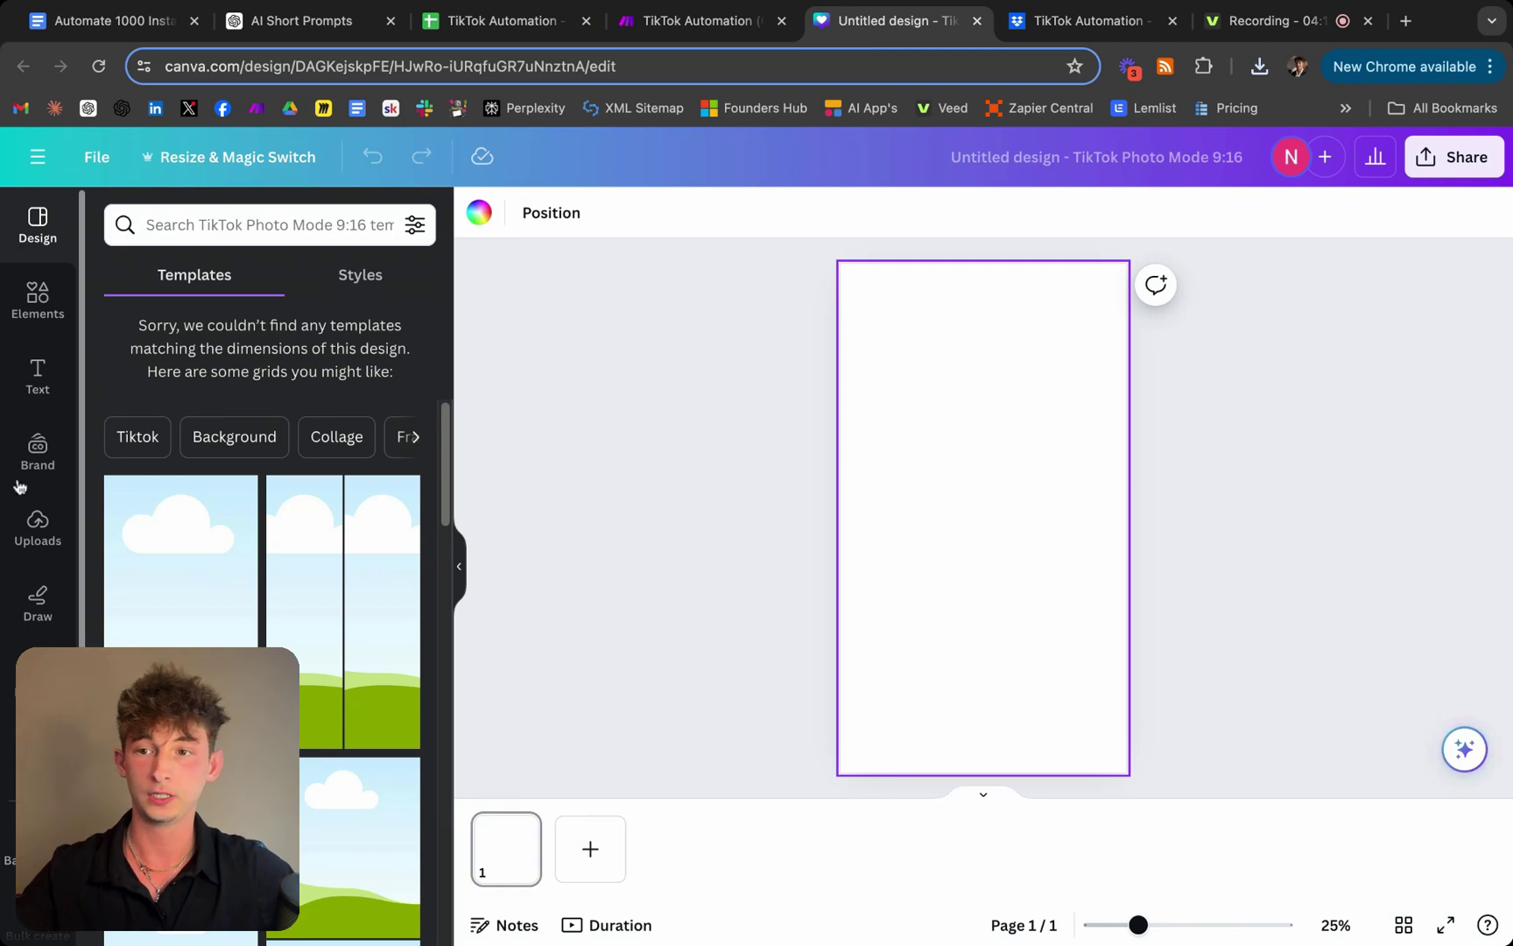
pyautogui.click(38, 525)
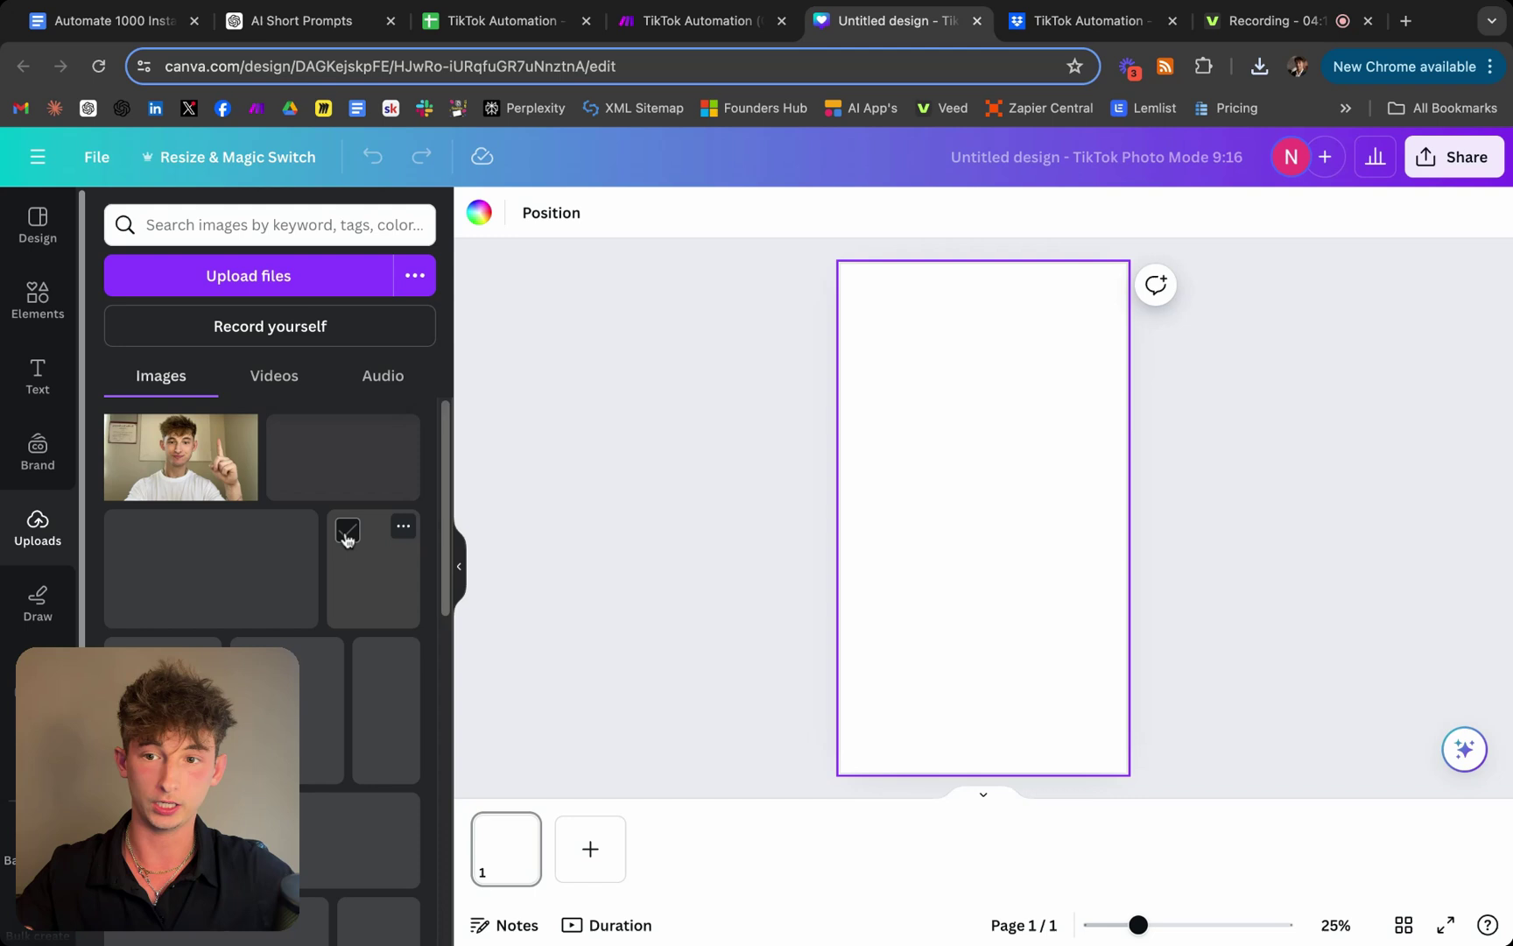
pyautogui.click(266, 378)
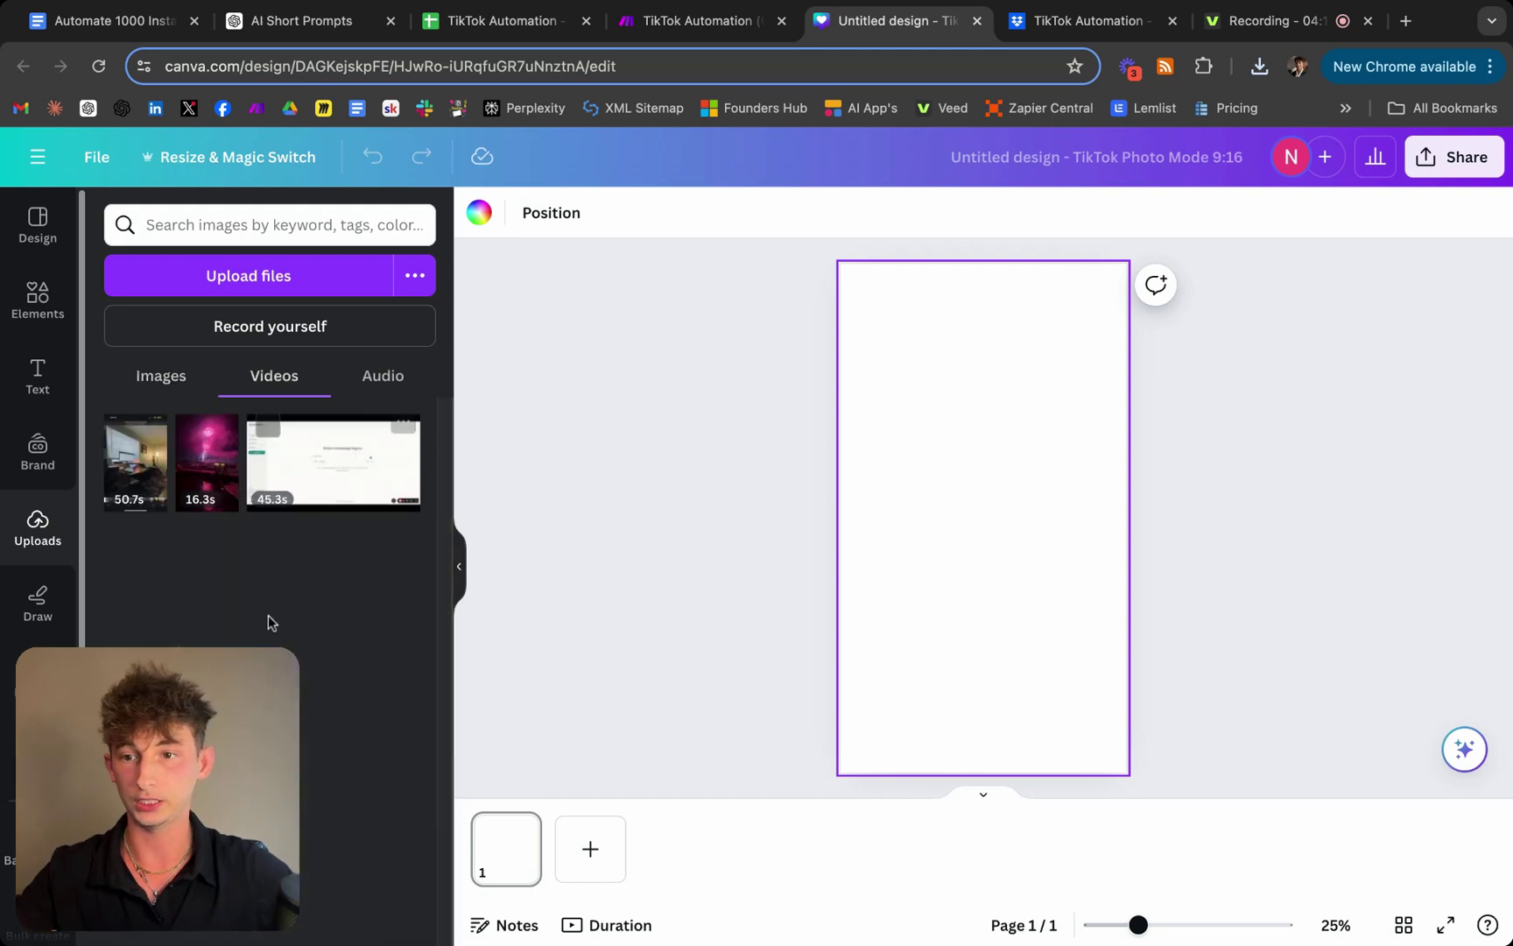
pyautogui.click(210, 493)
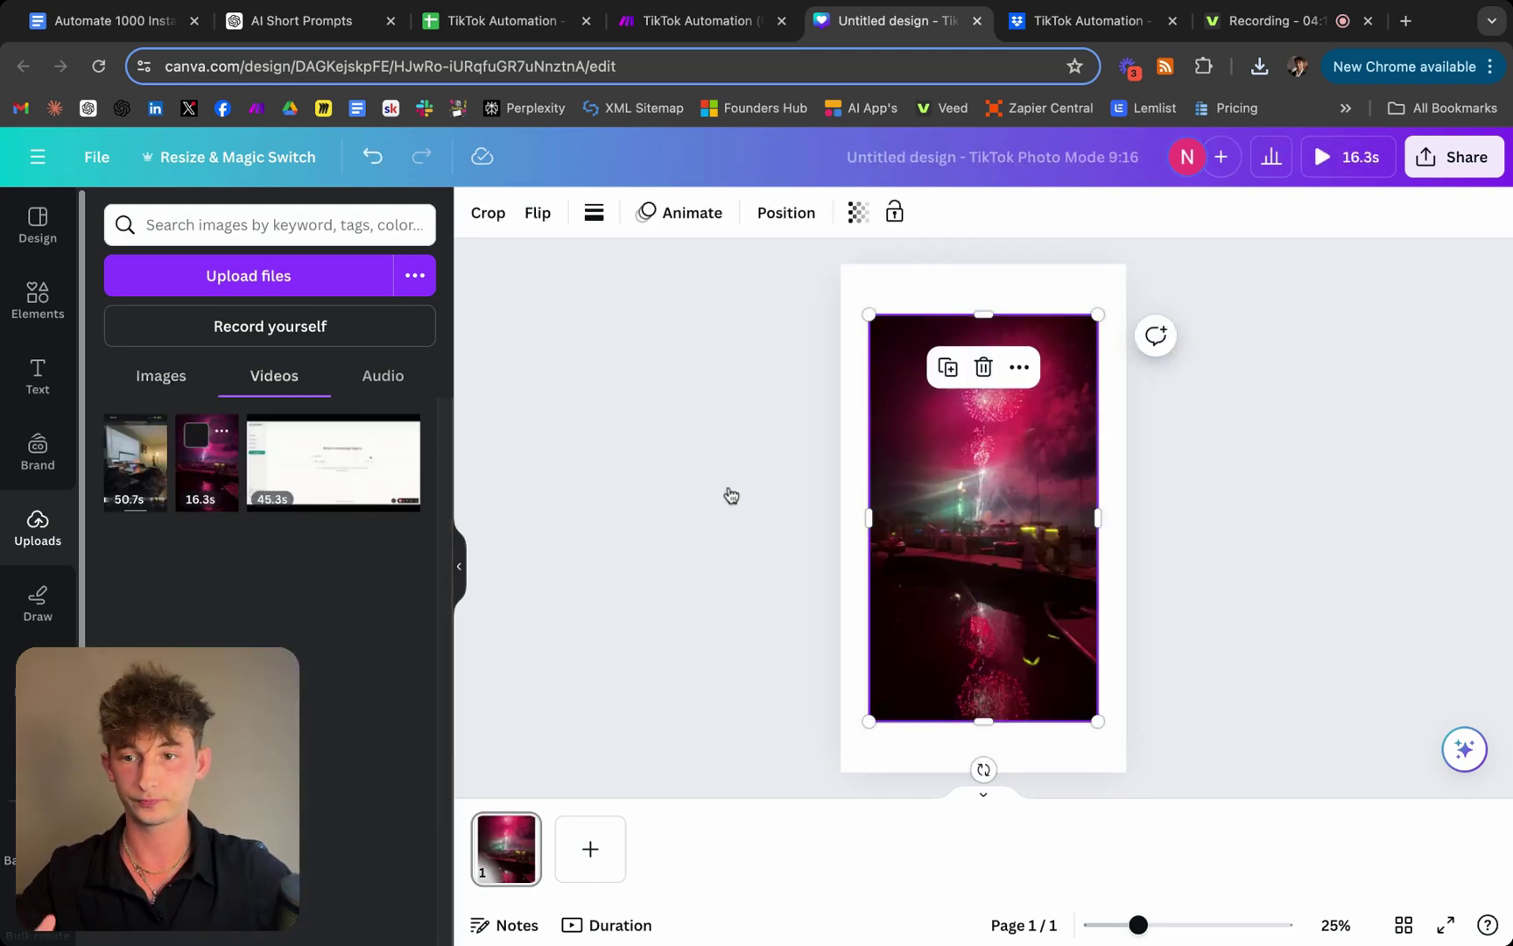
pyautogui.moveTo(869, 315); pyautogui.dragTo(841, 263)
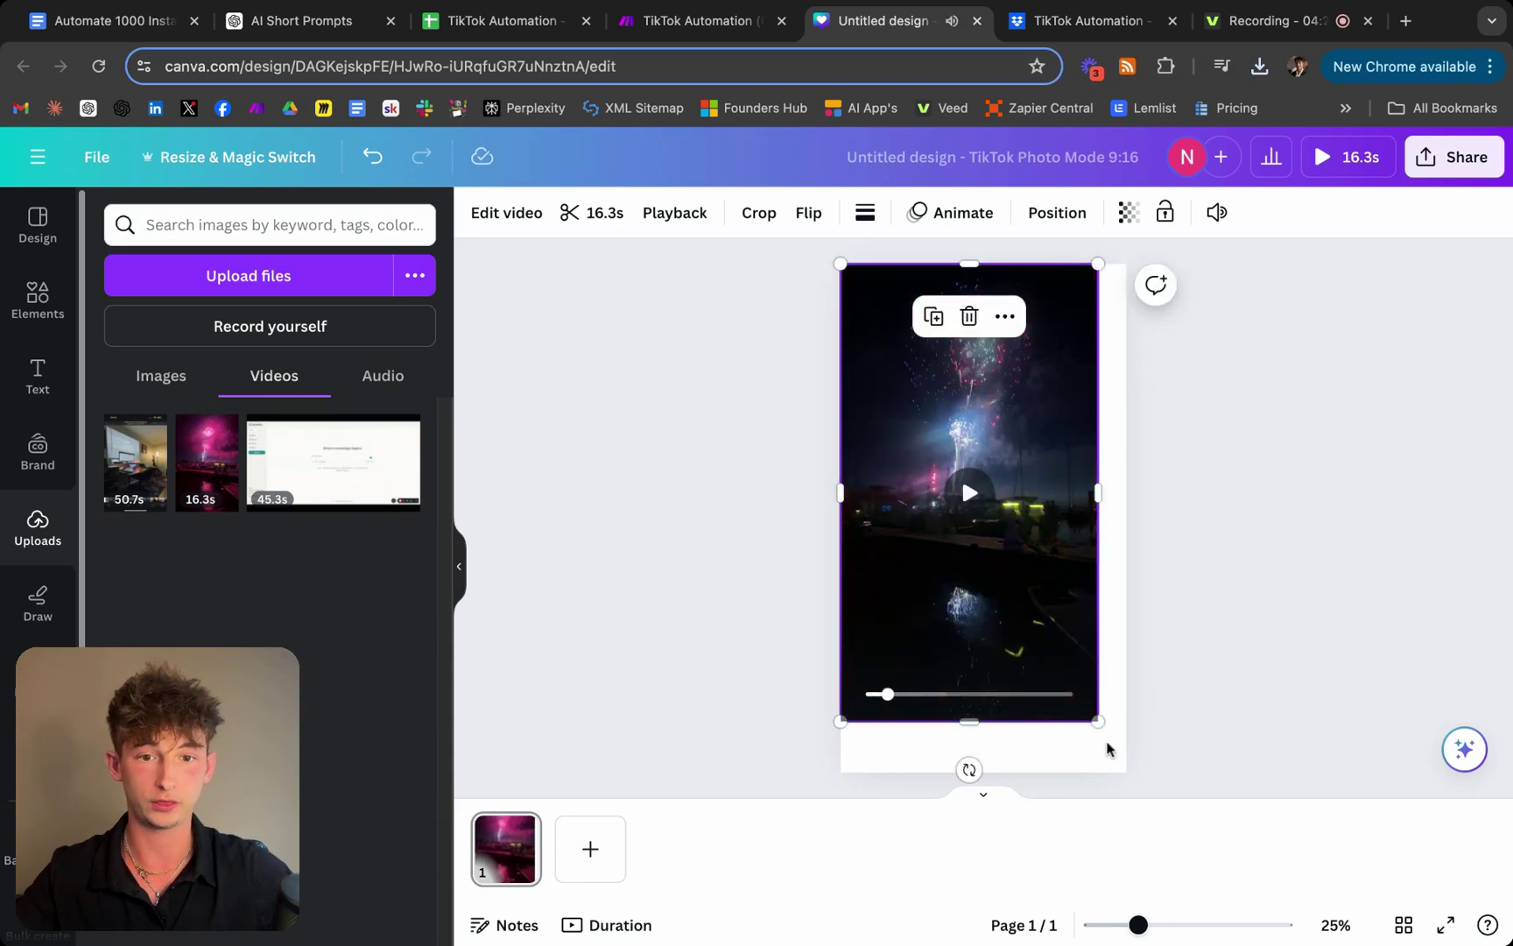
pyautogui.moveTo(1098, 726); pyautogui.dragTo(1098, 723)
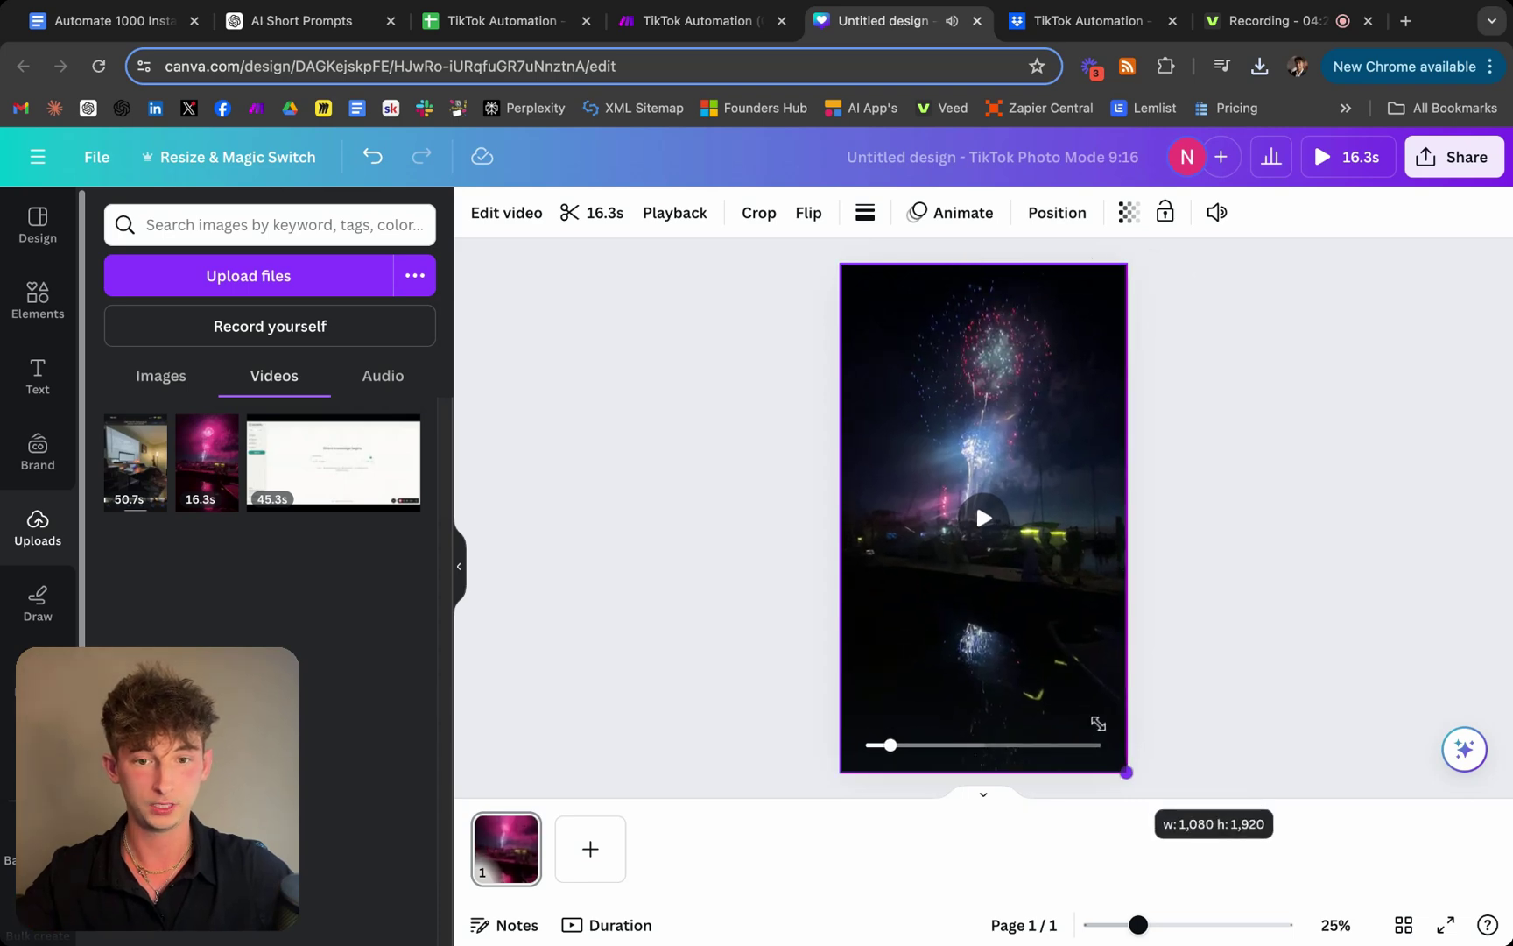
pyautogui.click(1284, 621)
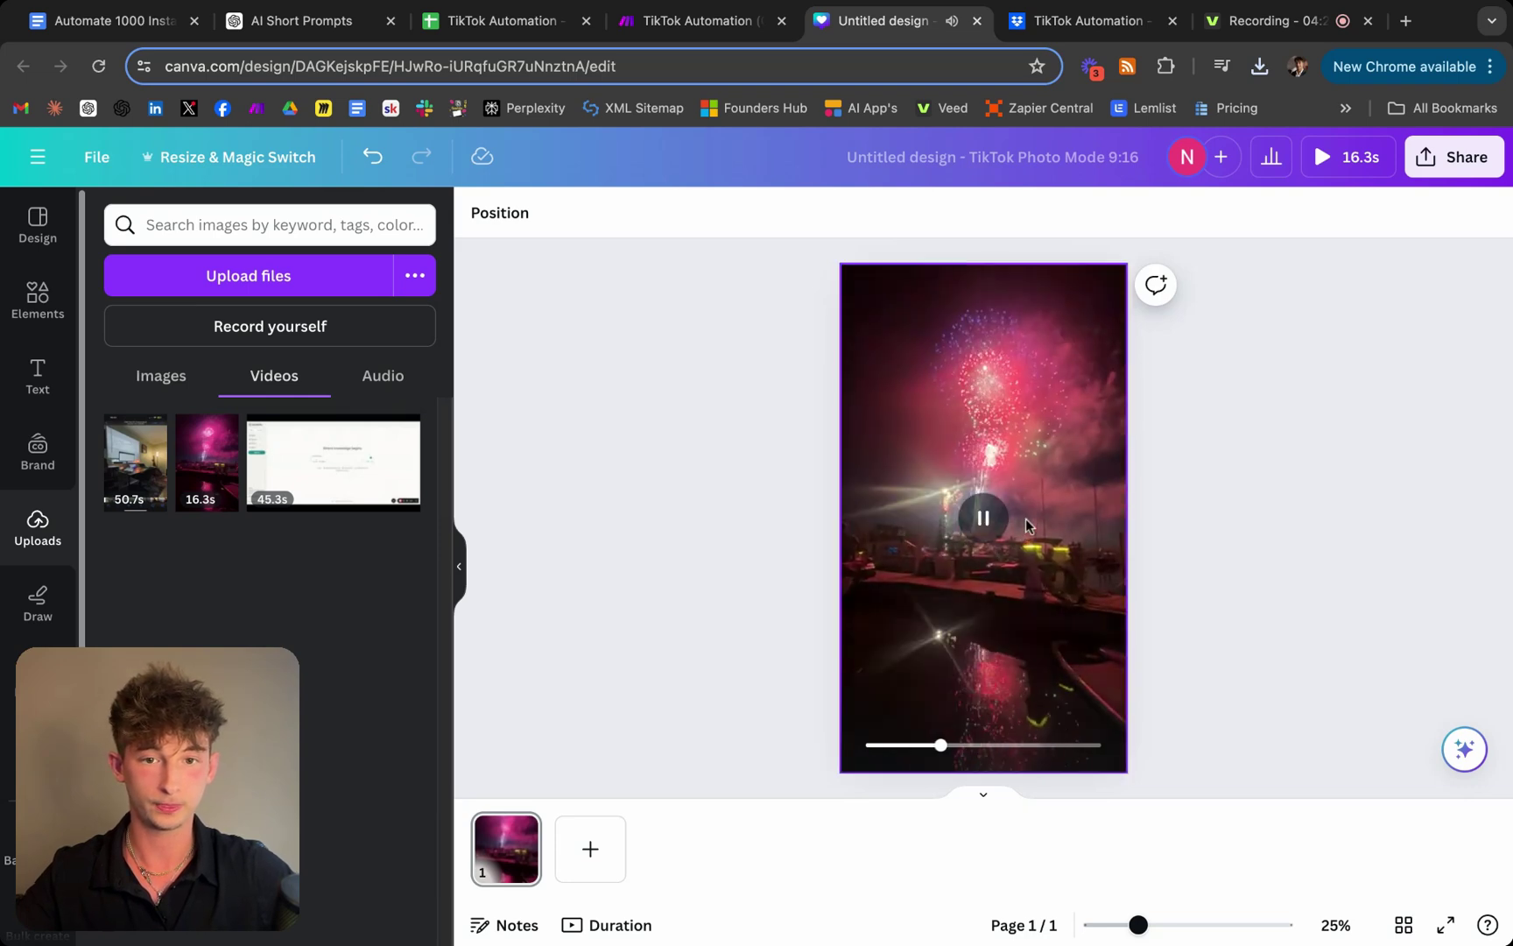
pyautogui.click(982, 518)
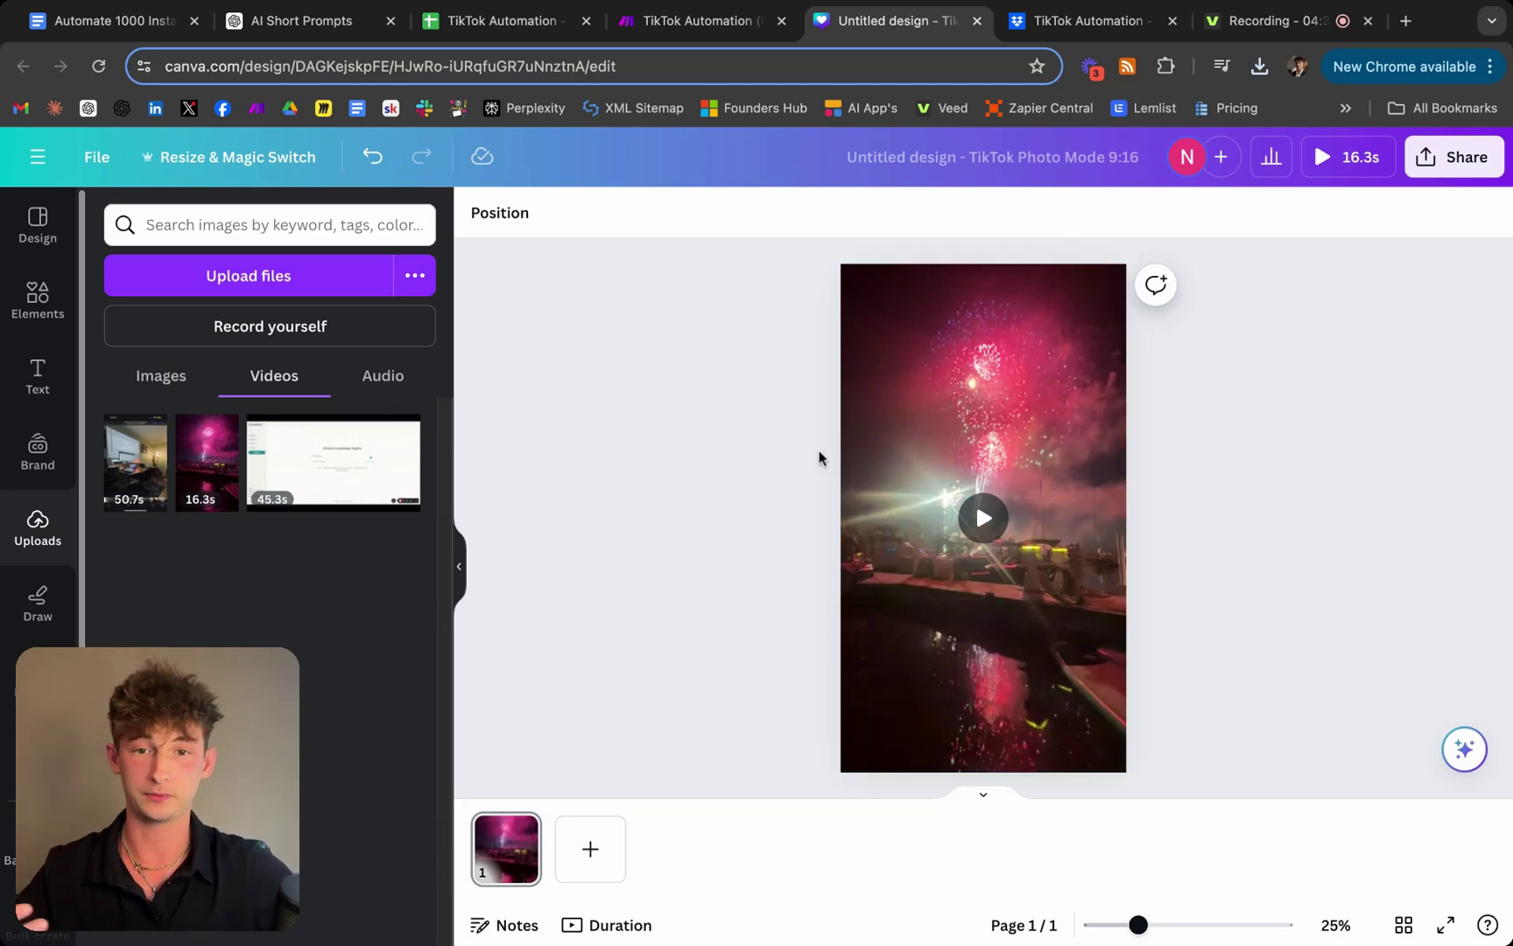
# Mute the fireworks video to volume 0 and preview its playback
pyautogui.click(942, 635)
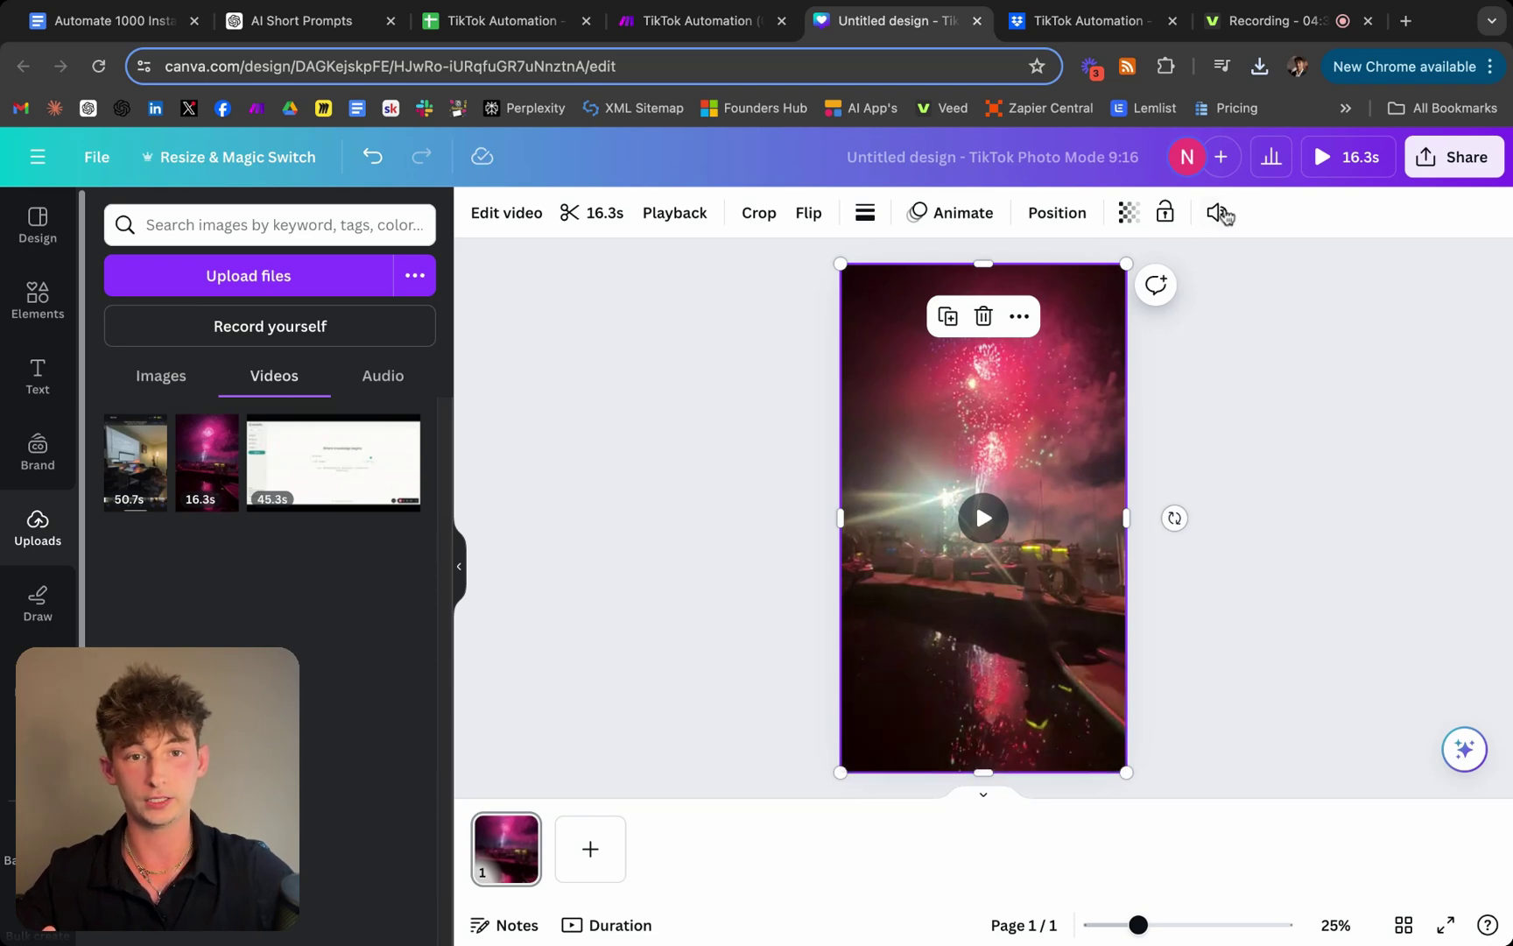
pyautogui.click(1217, 215)
pyautogui.click(1195, 283)
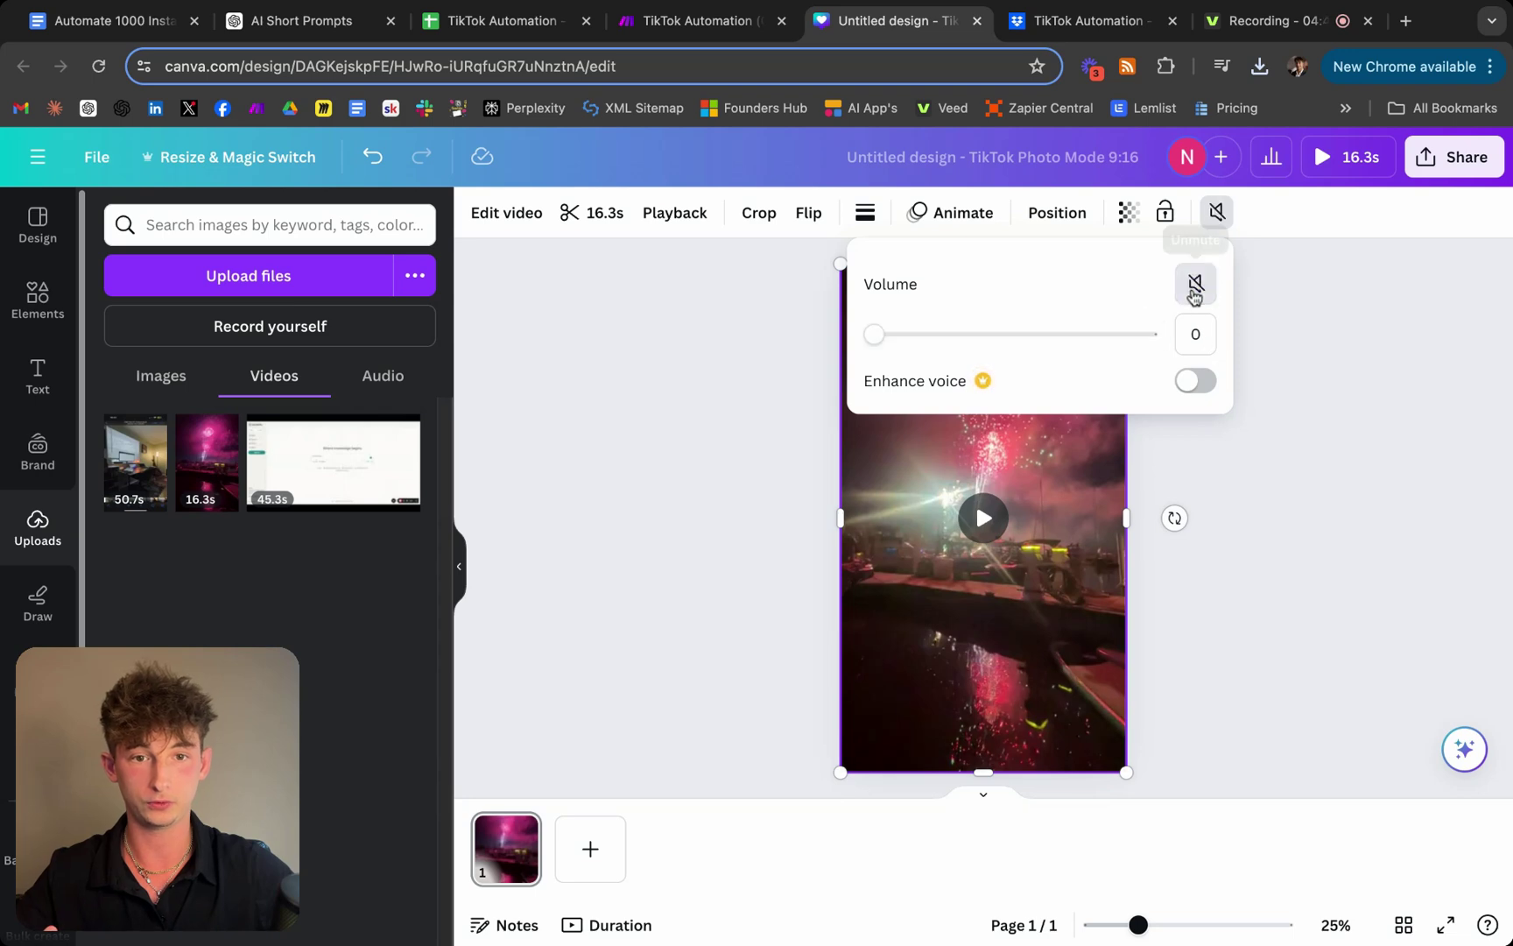
pyautogui.click(1003, 512)
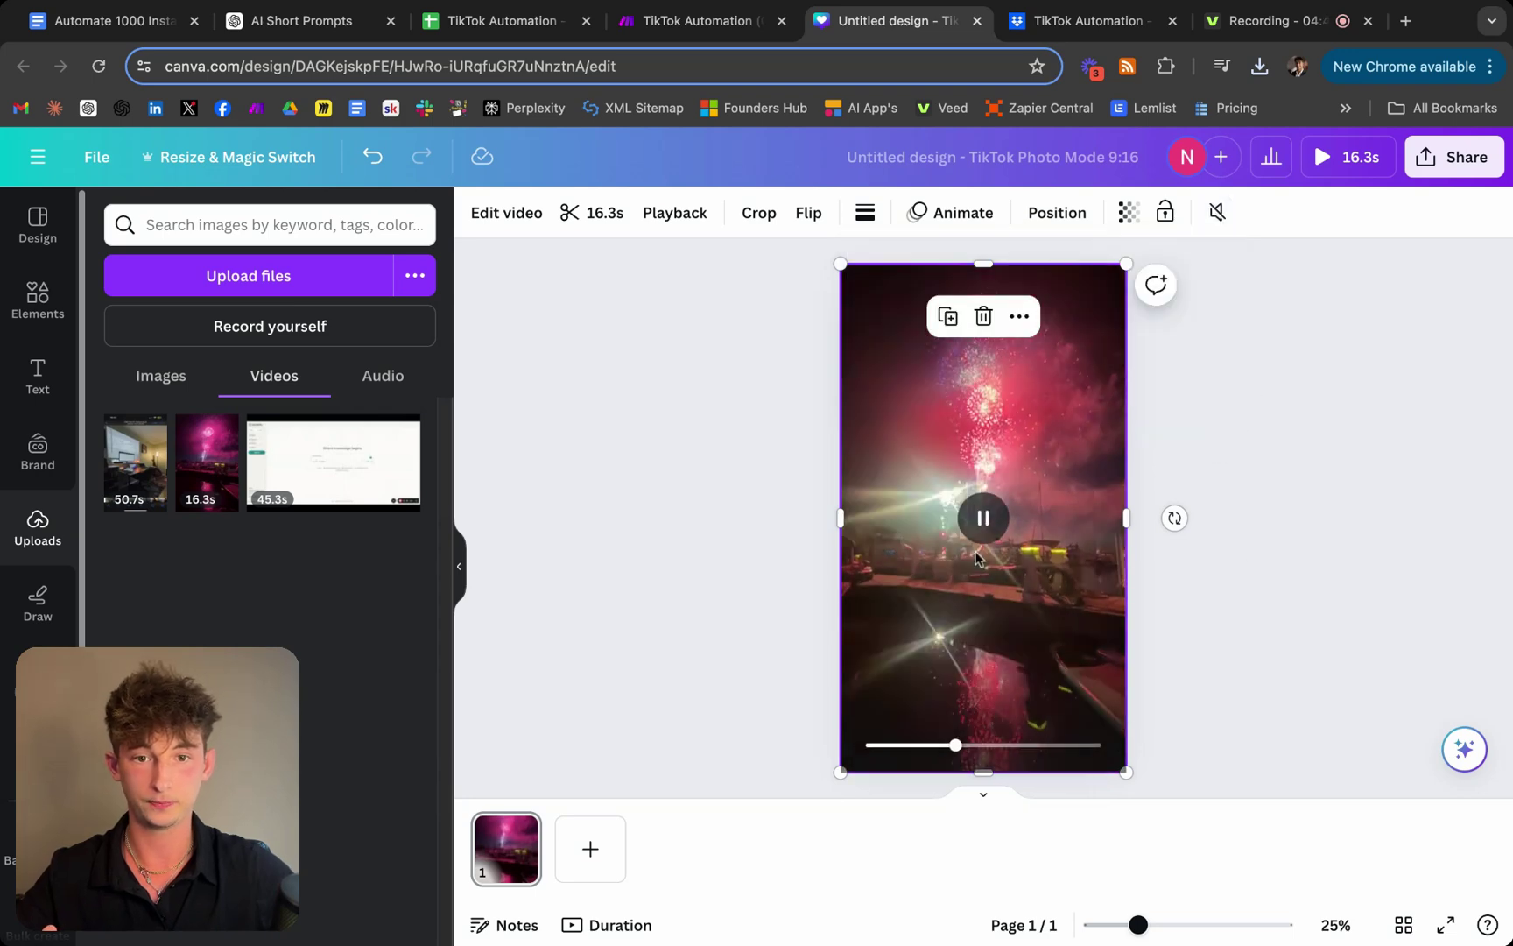
pyautogui.click(986, 523)
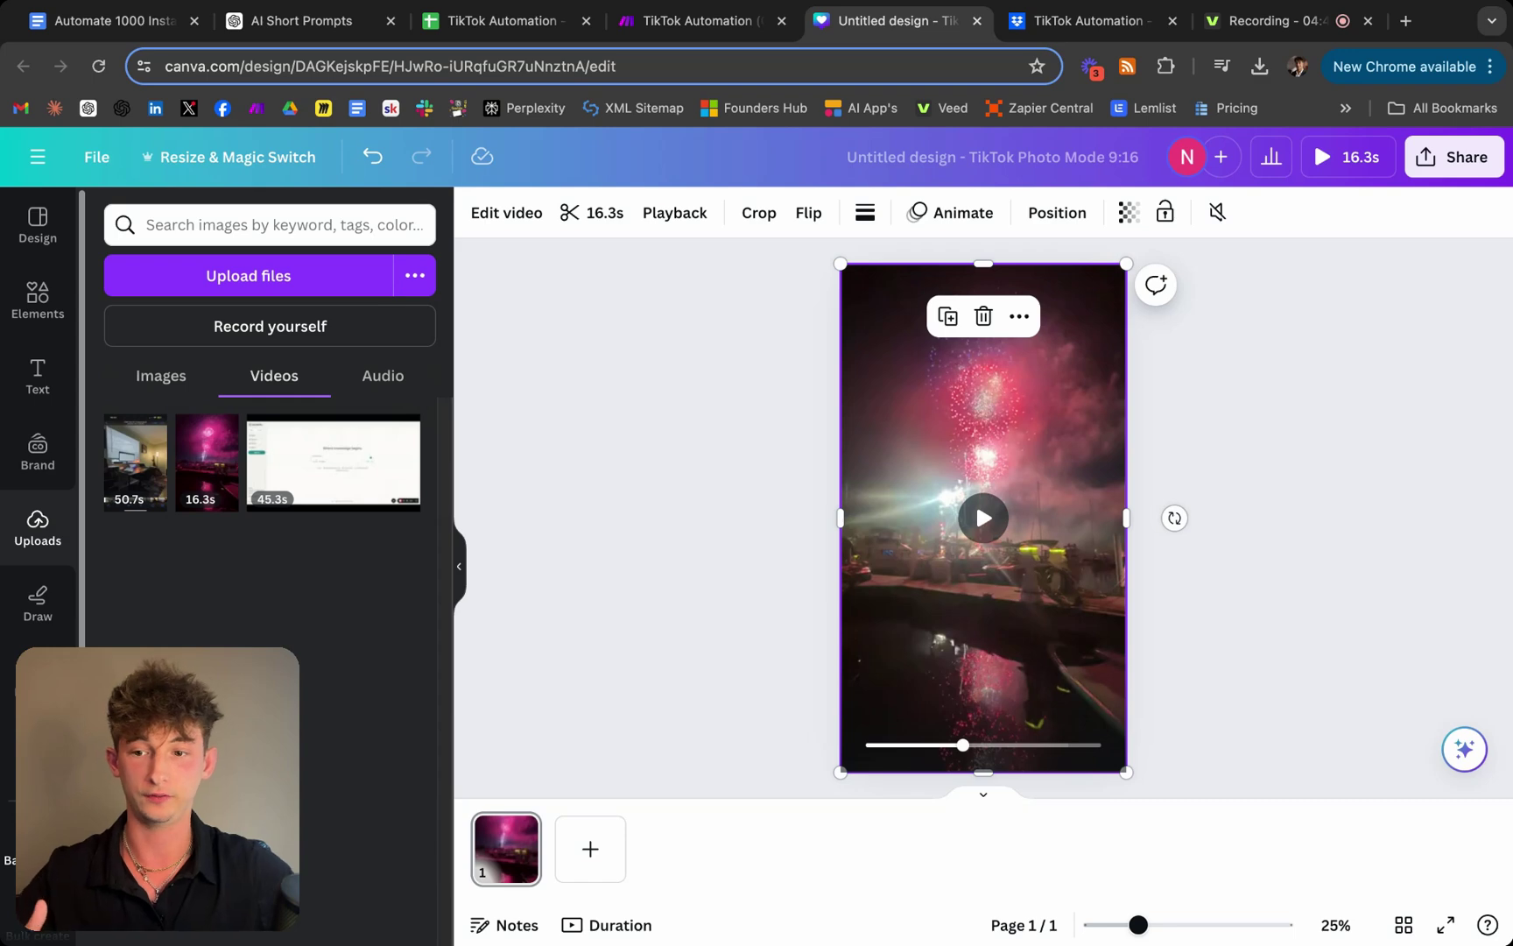
pyautogui.click(38, 753)
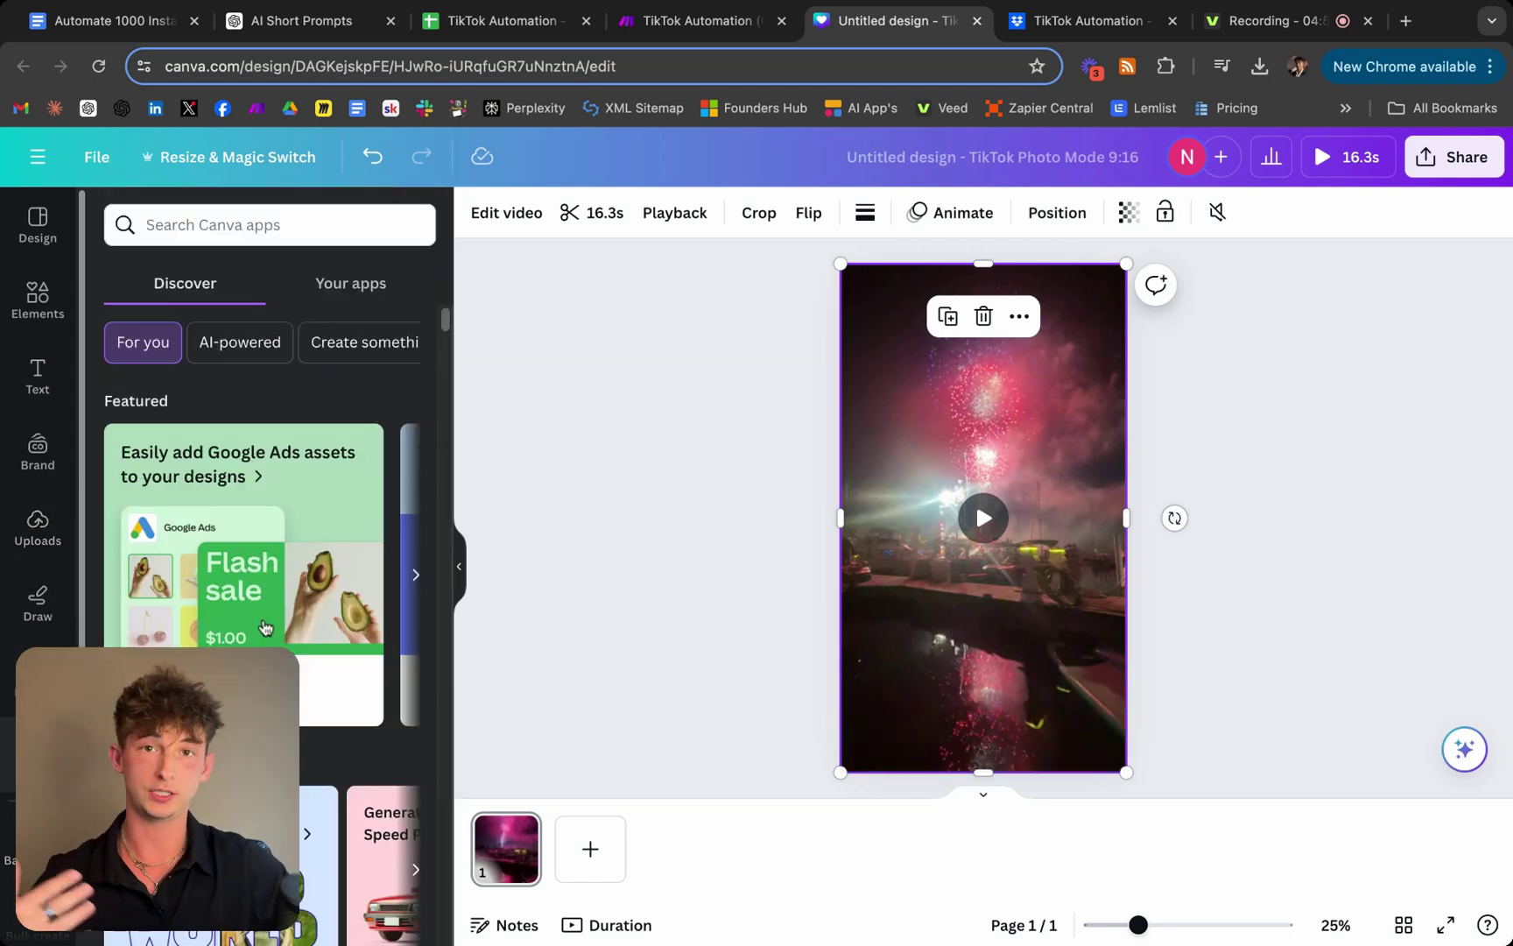
# Check the TikTok Automation spreadsheet, then launch Bulk create from Canva's Apps panel
pyautogui.click(505, 24)
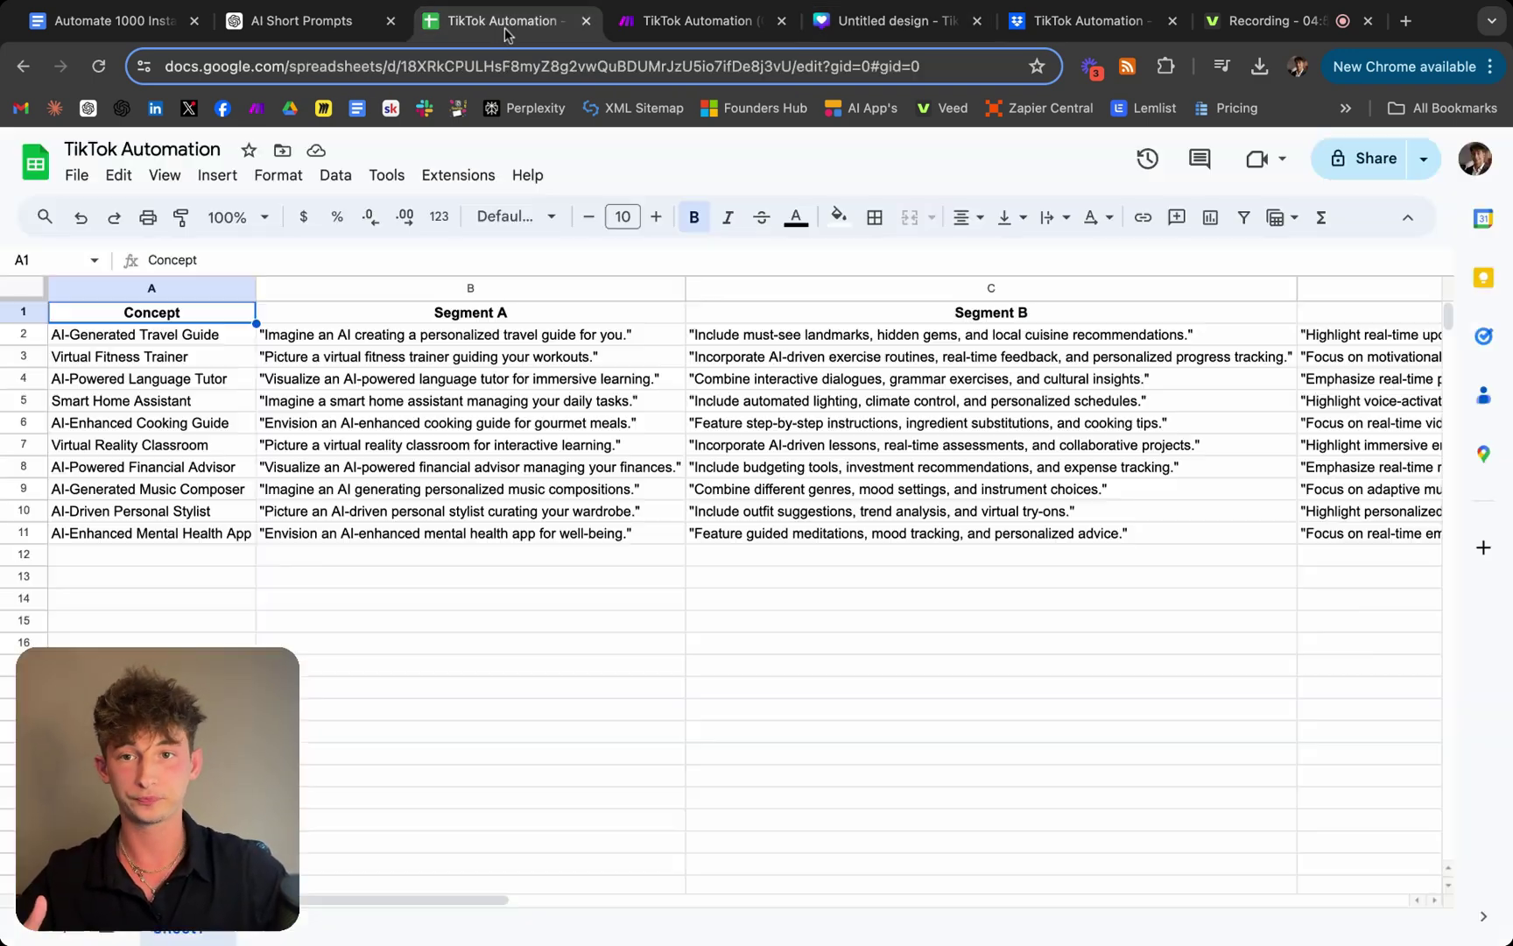
pyautogui.click(909, 26)
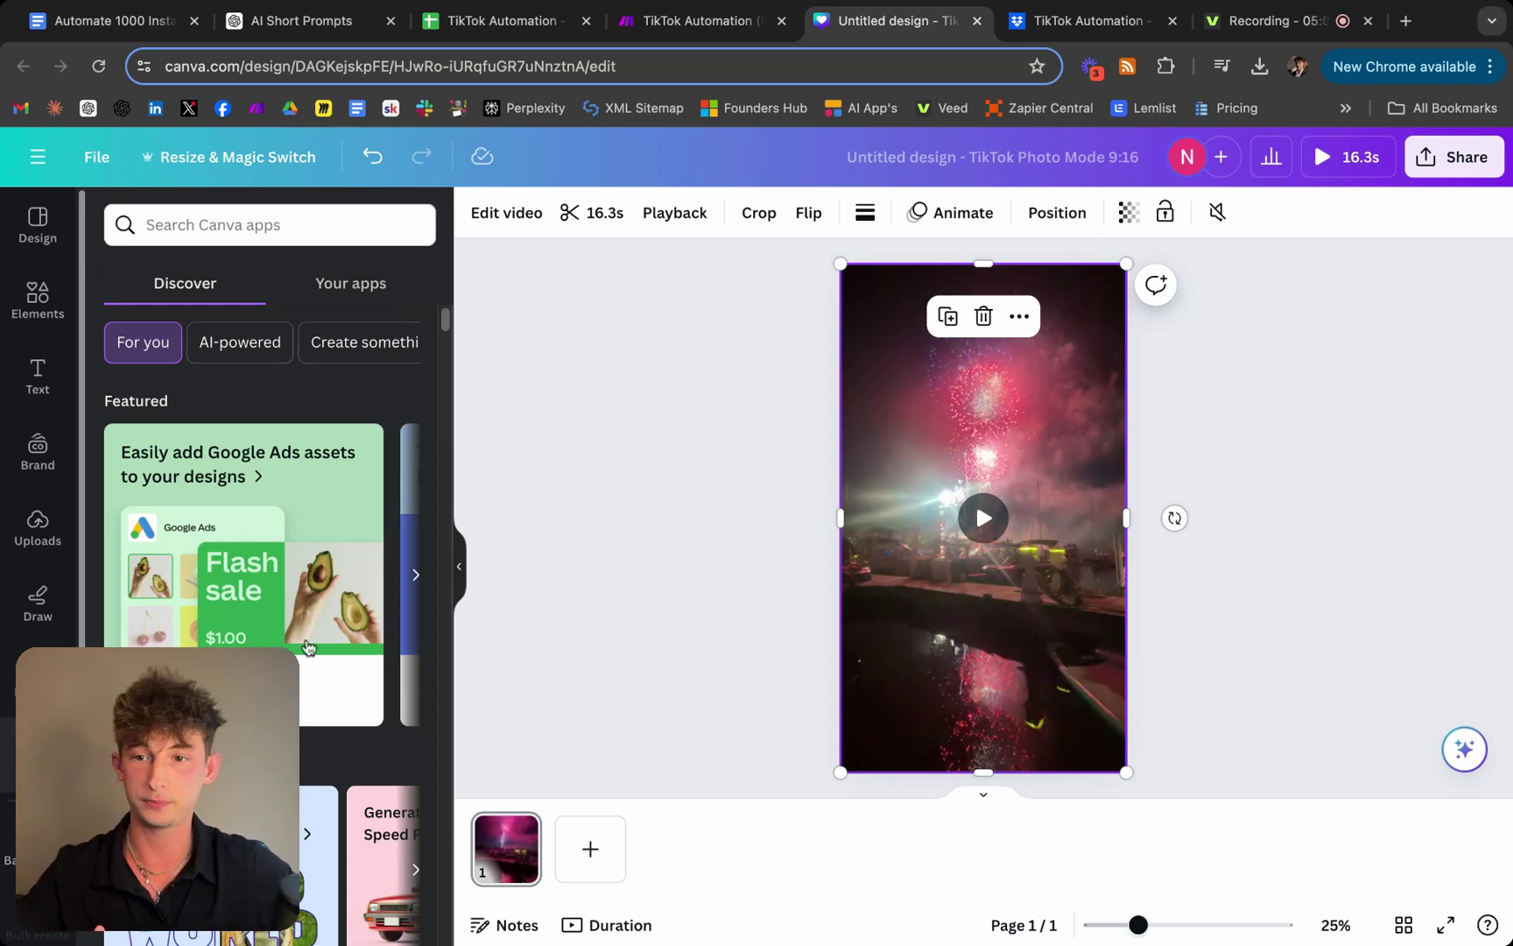
pyautogui.scroll(-5, 307, 646)
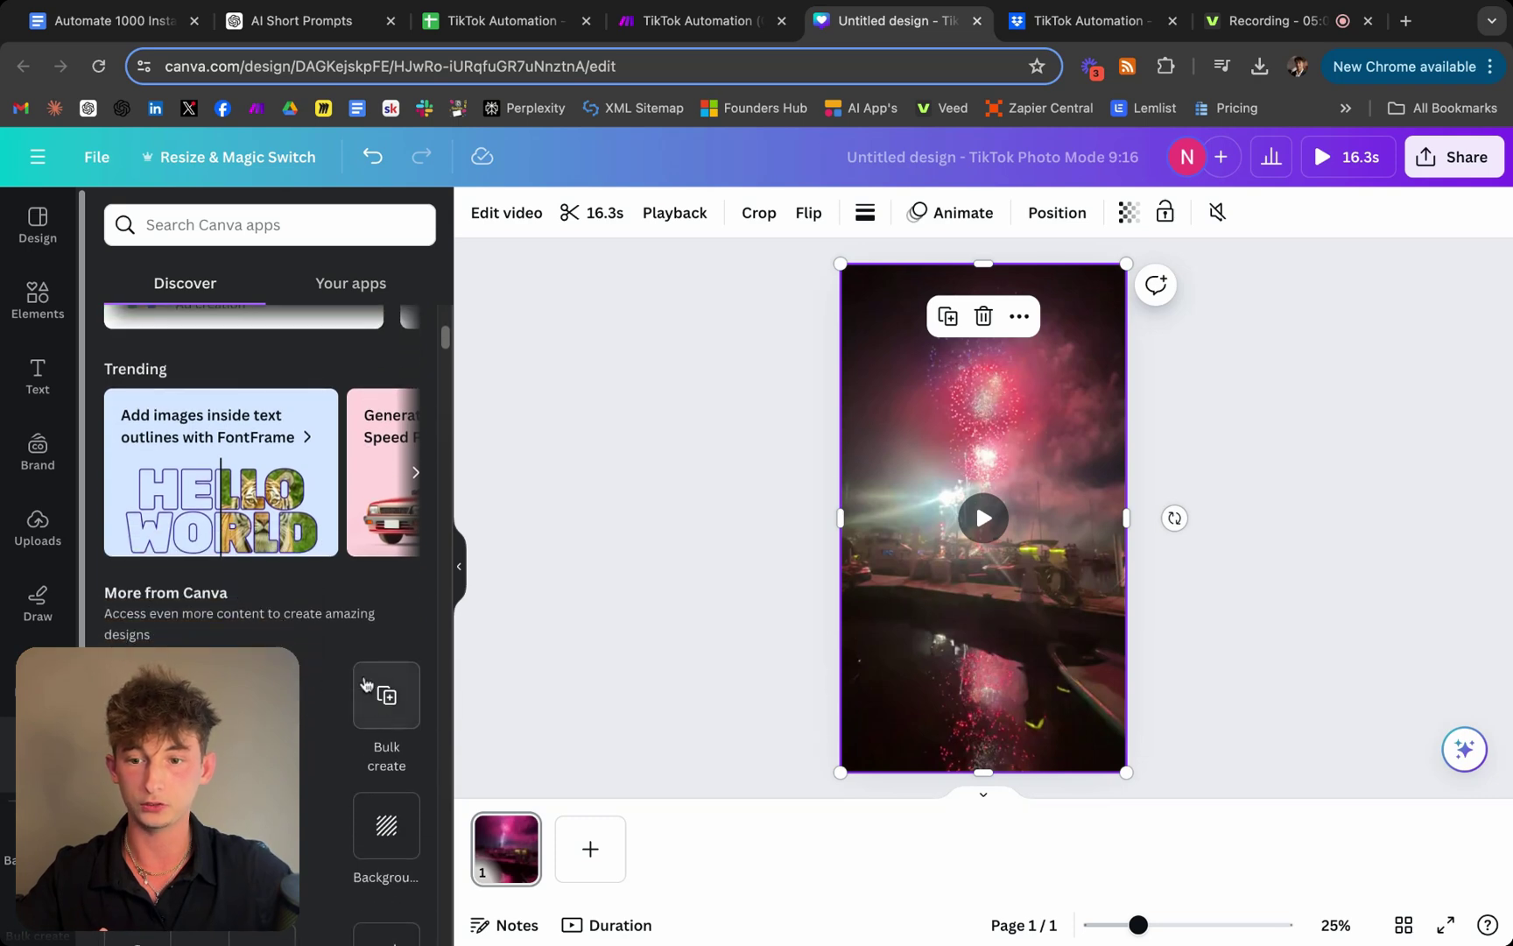
pyautogui.click(378, 692)
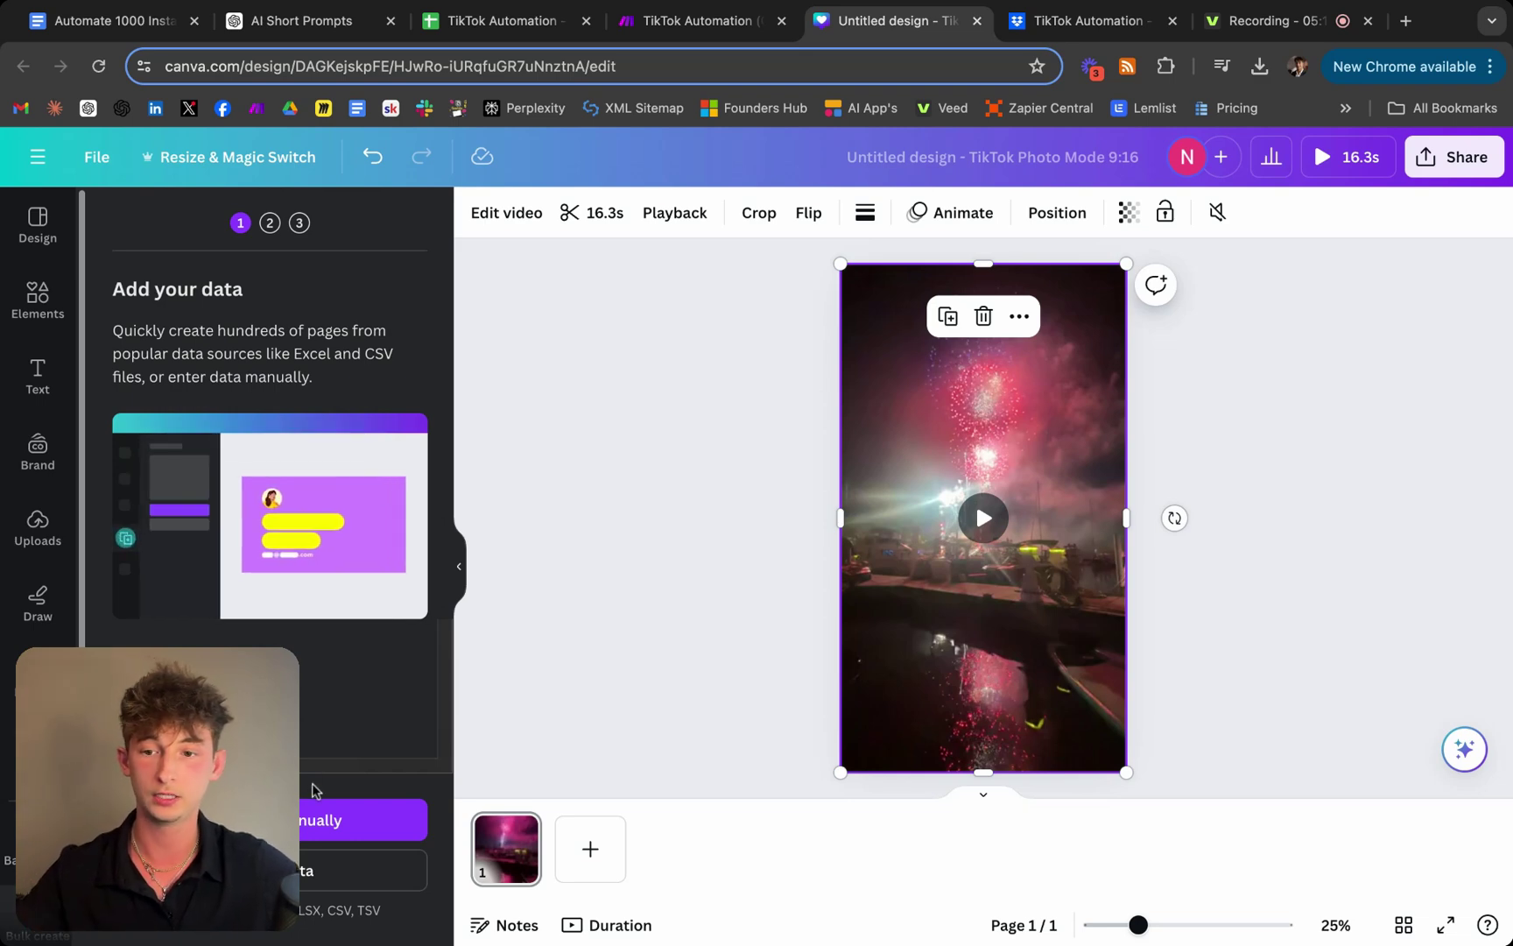
# Skip manual data entry, load the CSV data, and deselect the video
pyautogui.click(385, 819)
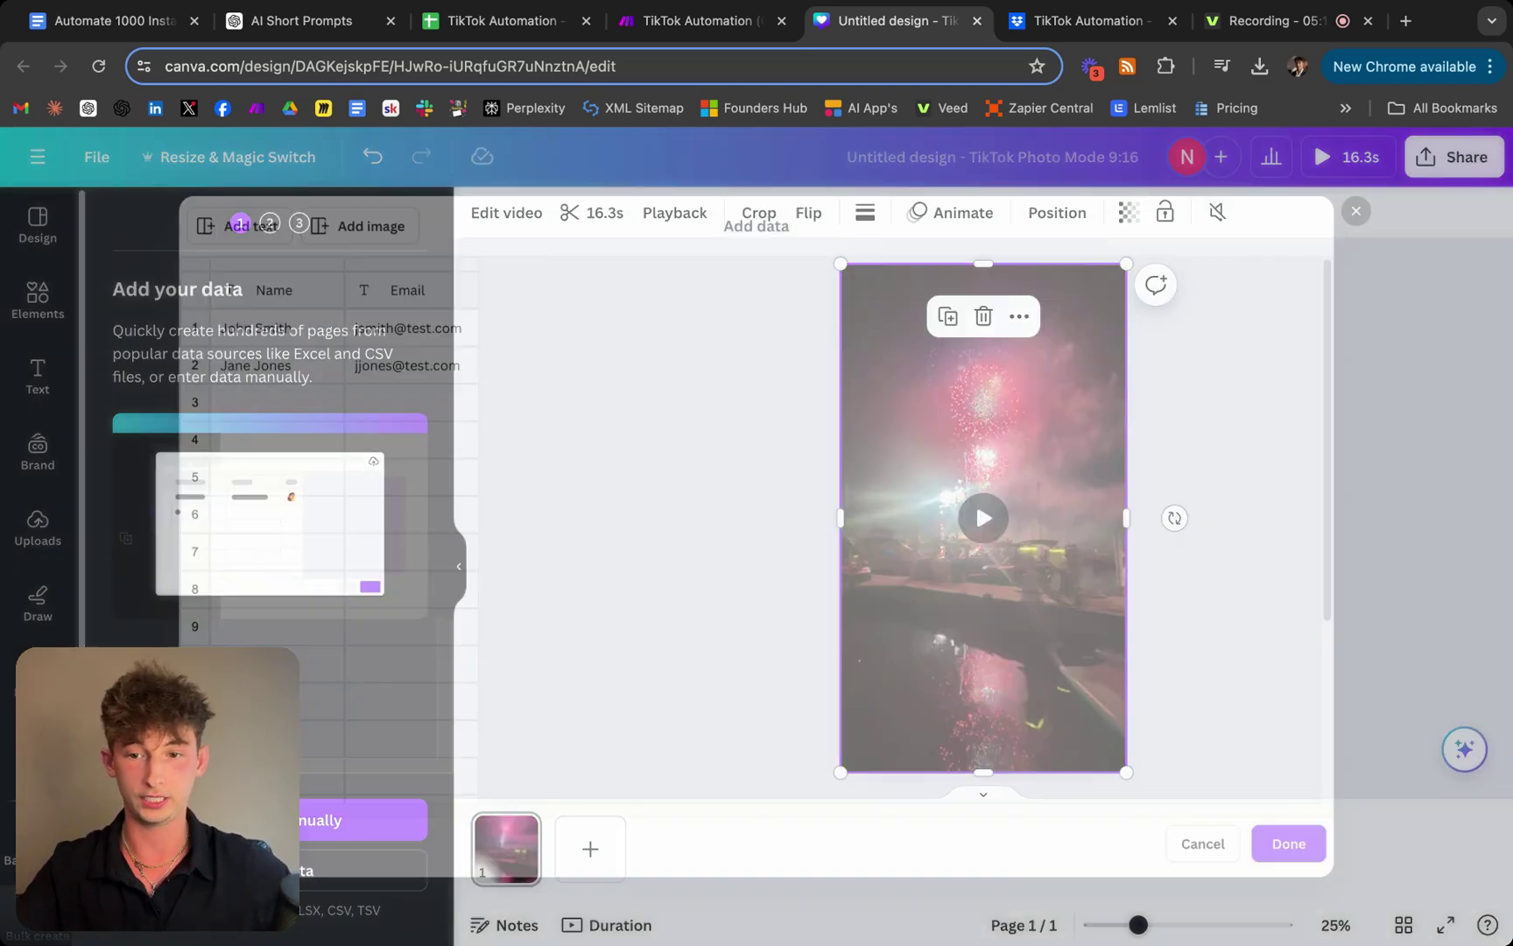
pyautogui.click(1431, 172)
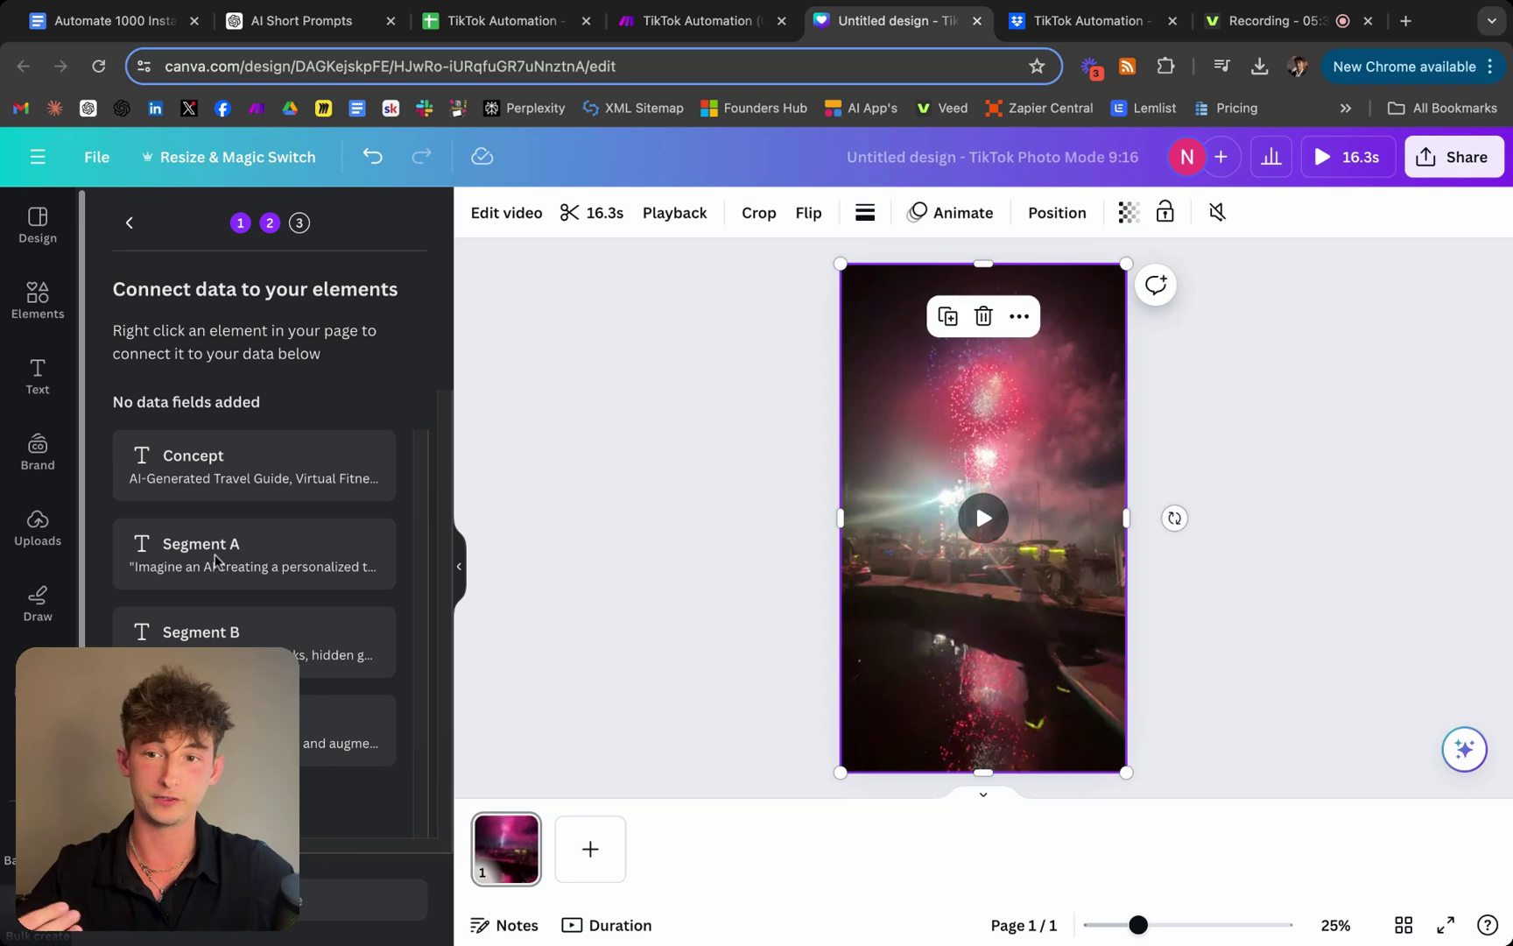
pyautogui.click(741, 433)
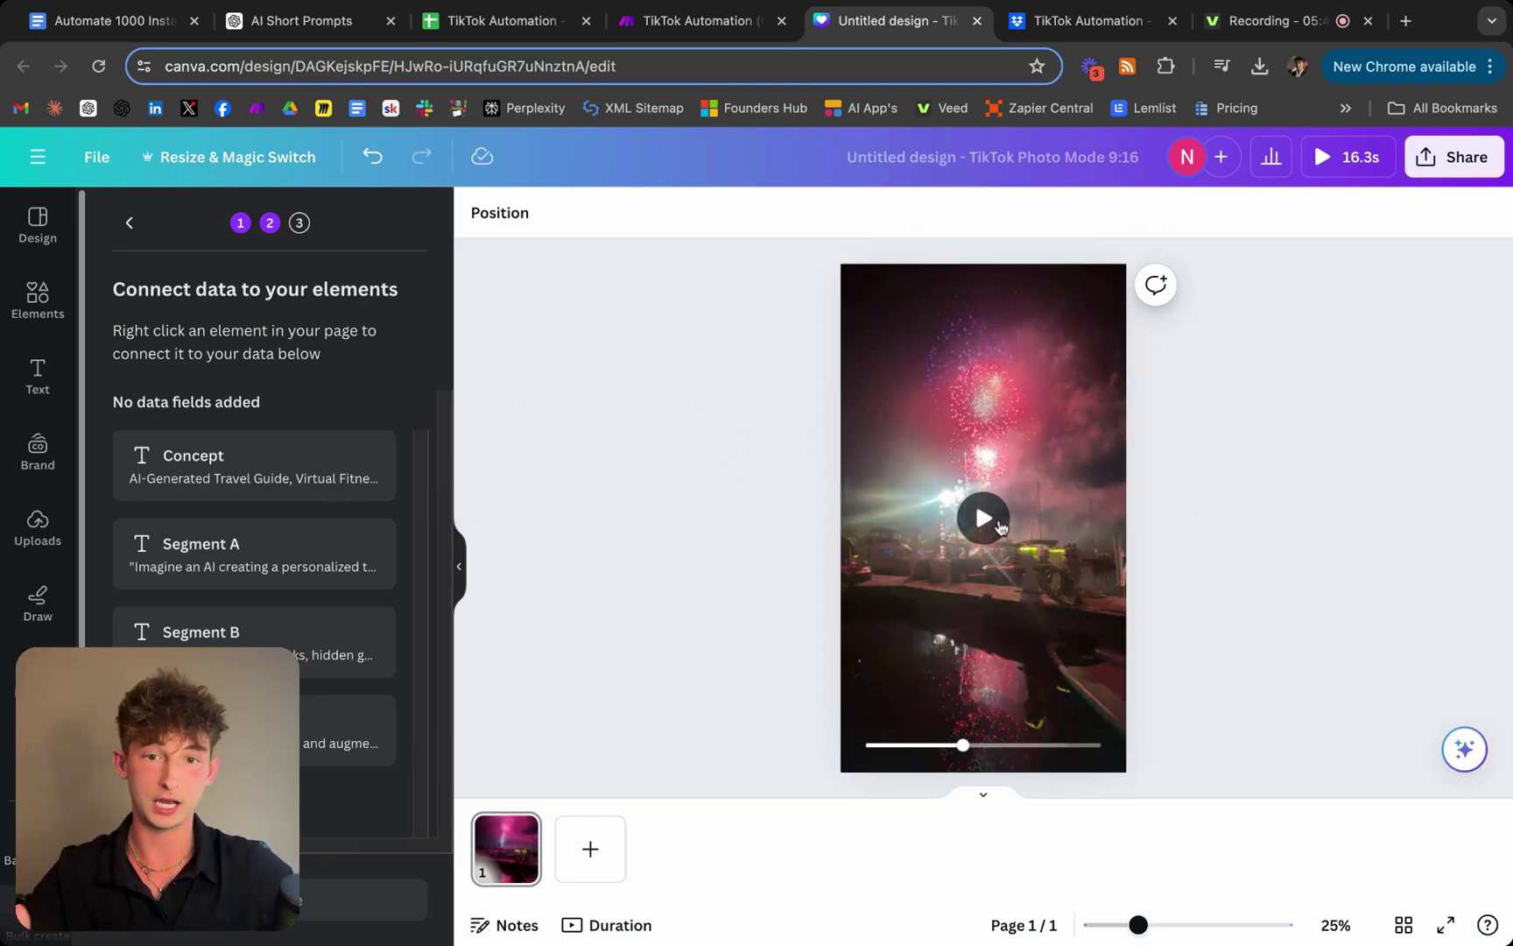
# Add an 'Add a heading' title at the top of the page with body text below
pyautogui.click(39, 377)
pyautogui.click(235, 289)
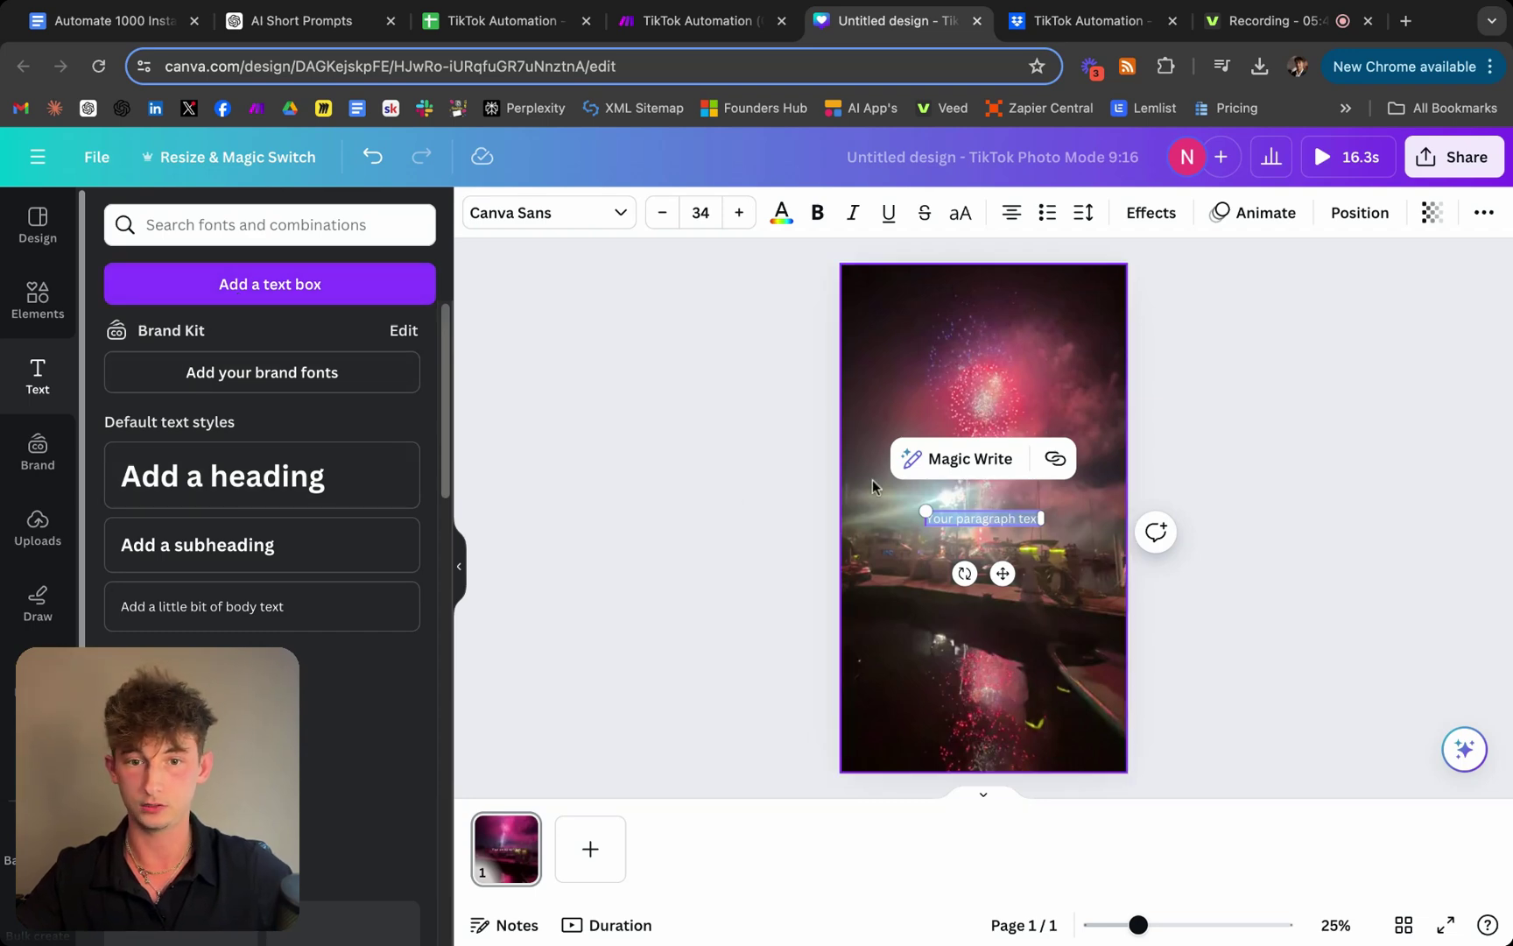
pyautogui.click(924, 564)
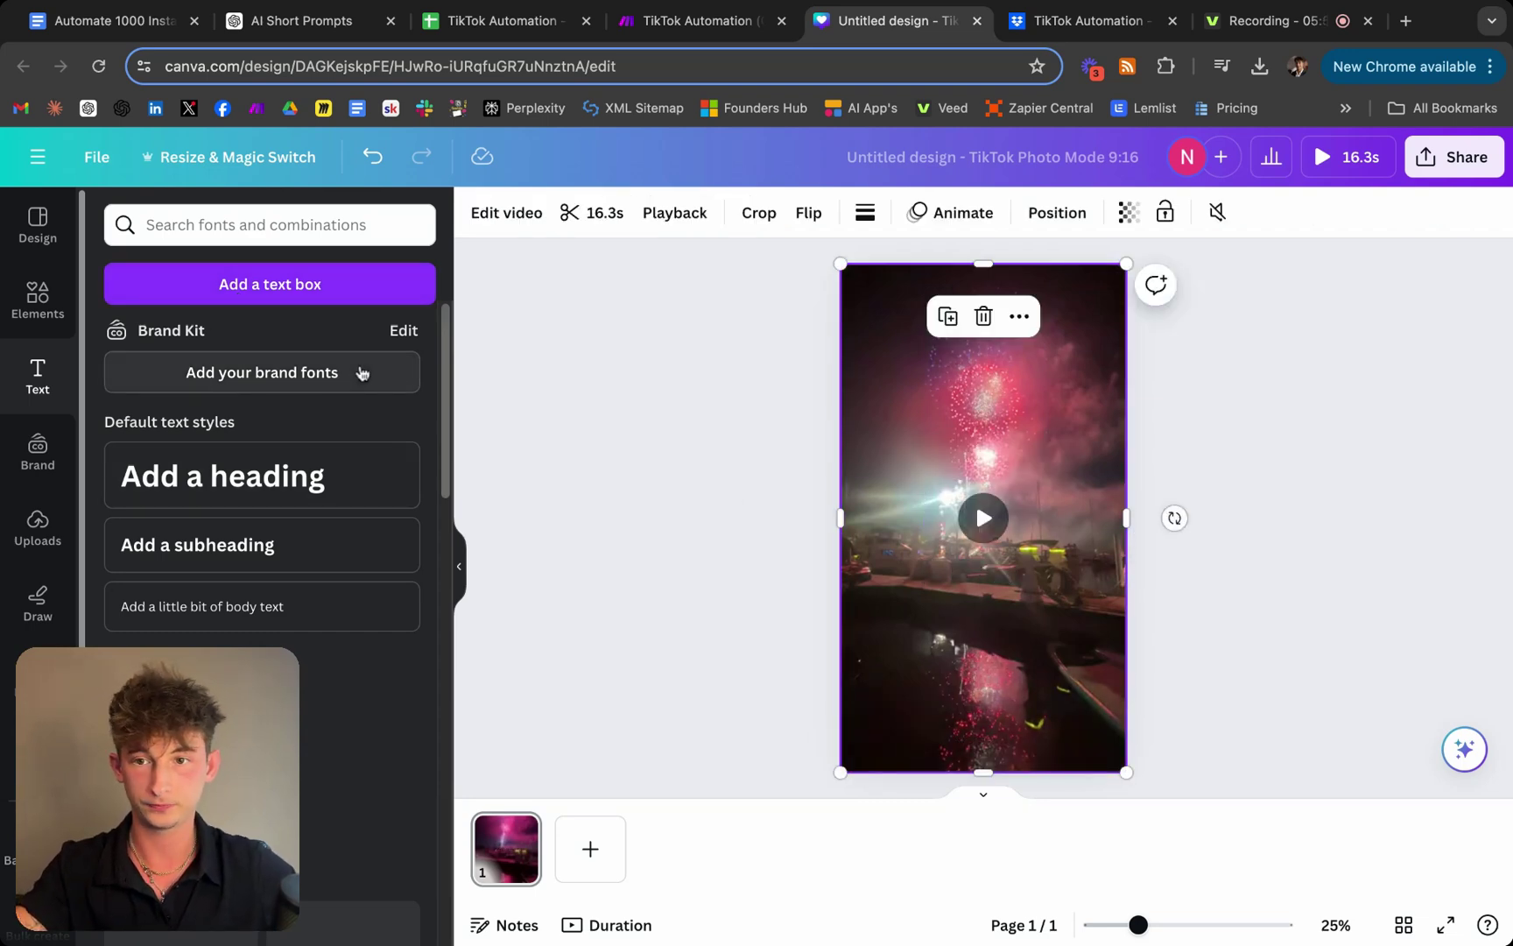
pyautogui.click(254, 481)
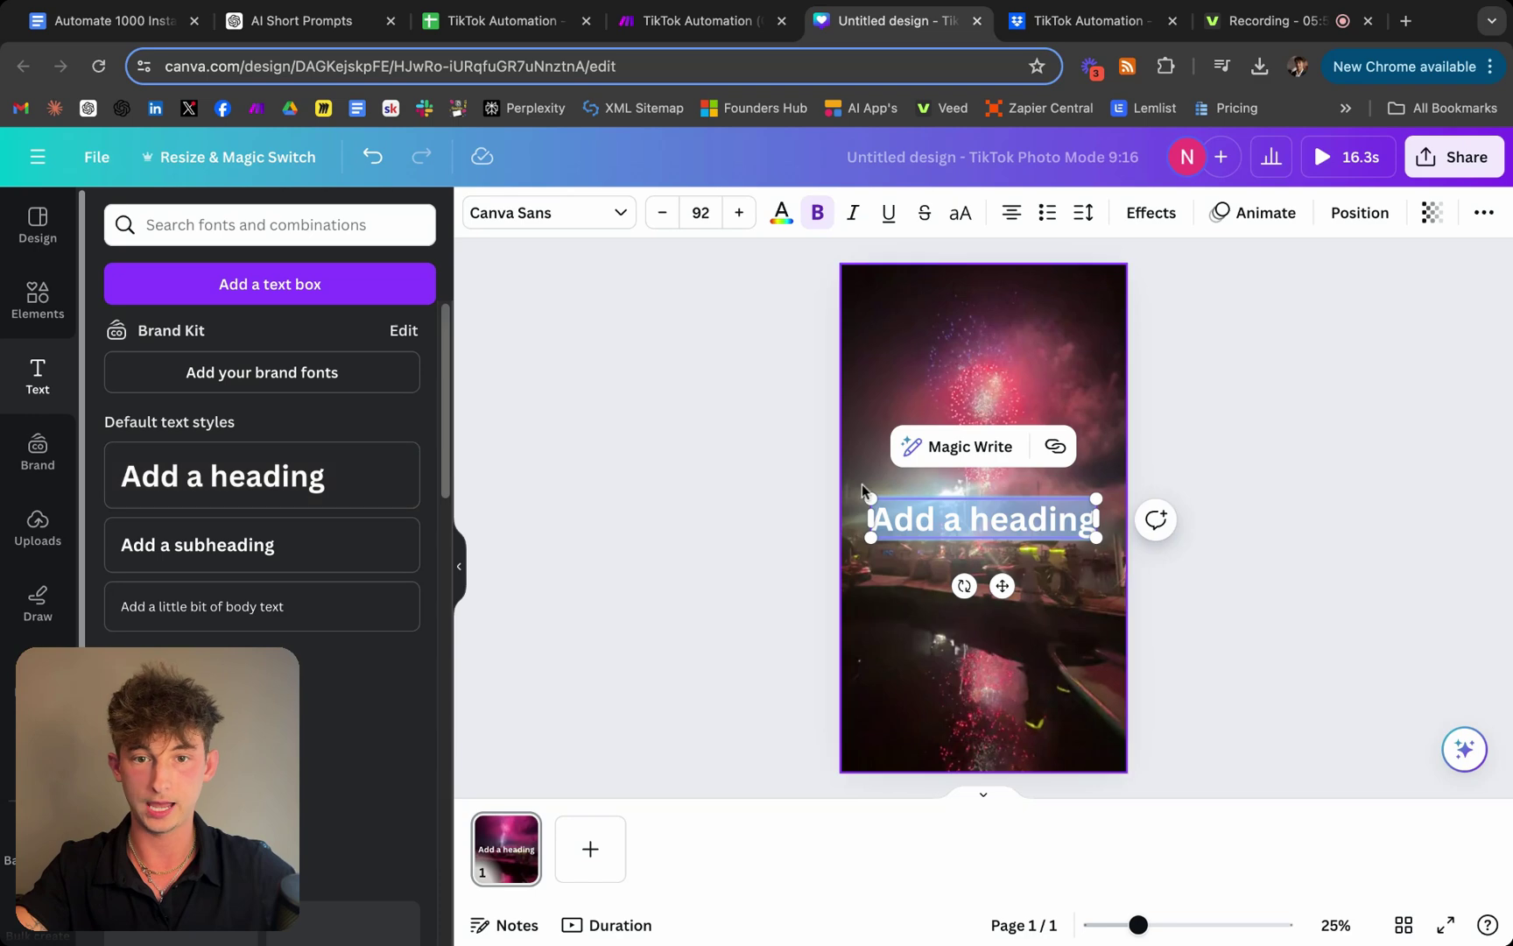
pyautogui.click(929, 521)
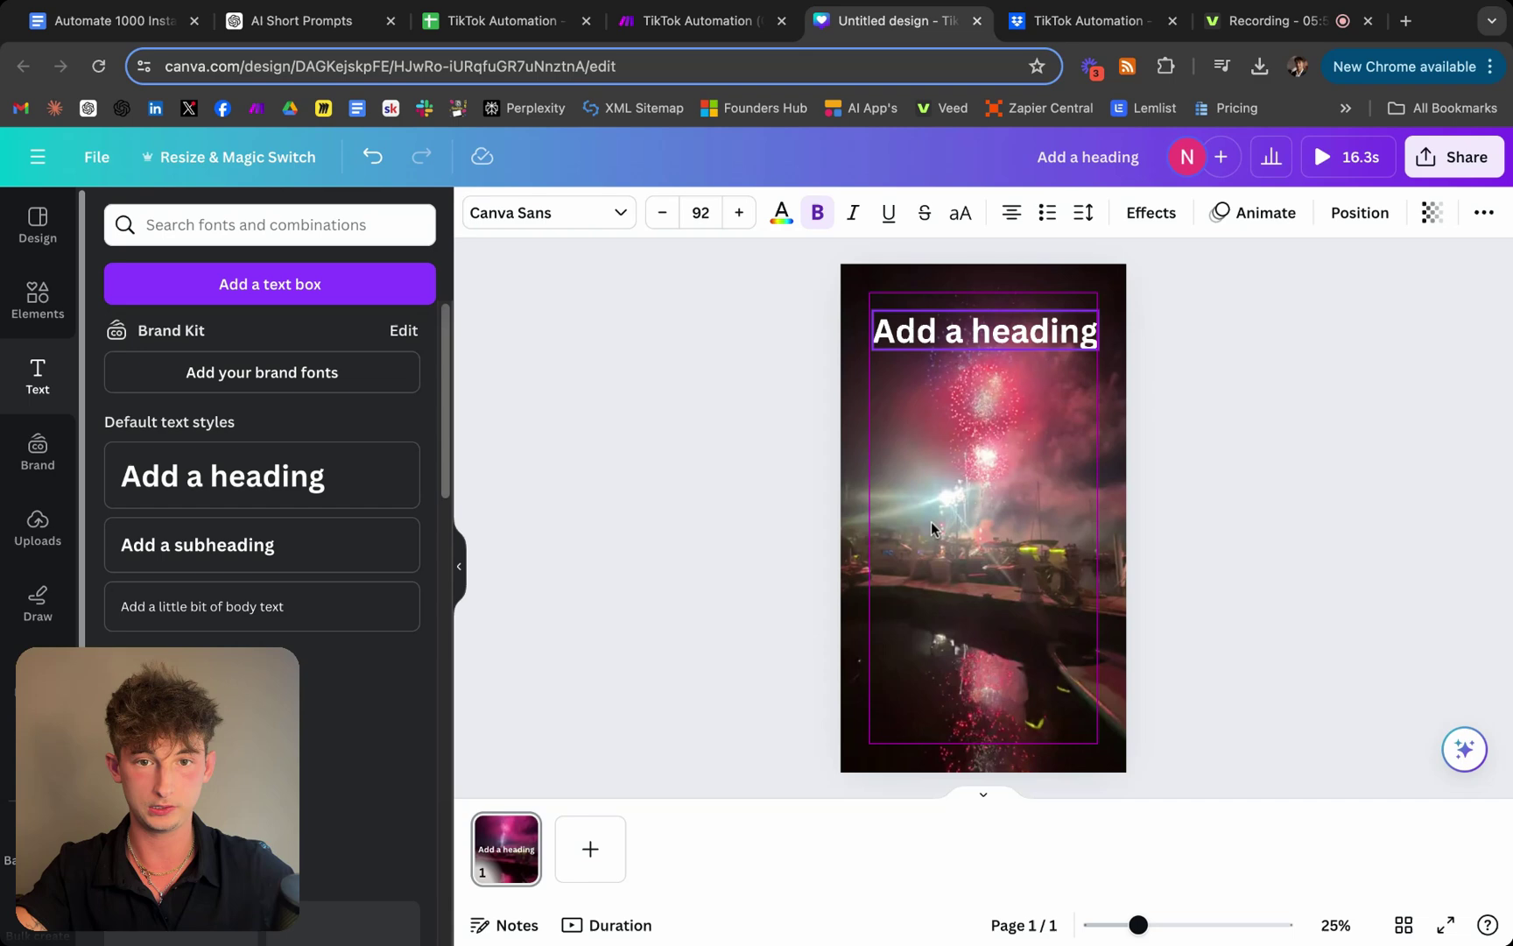
pyautogui.click(227, 620)
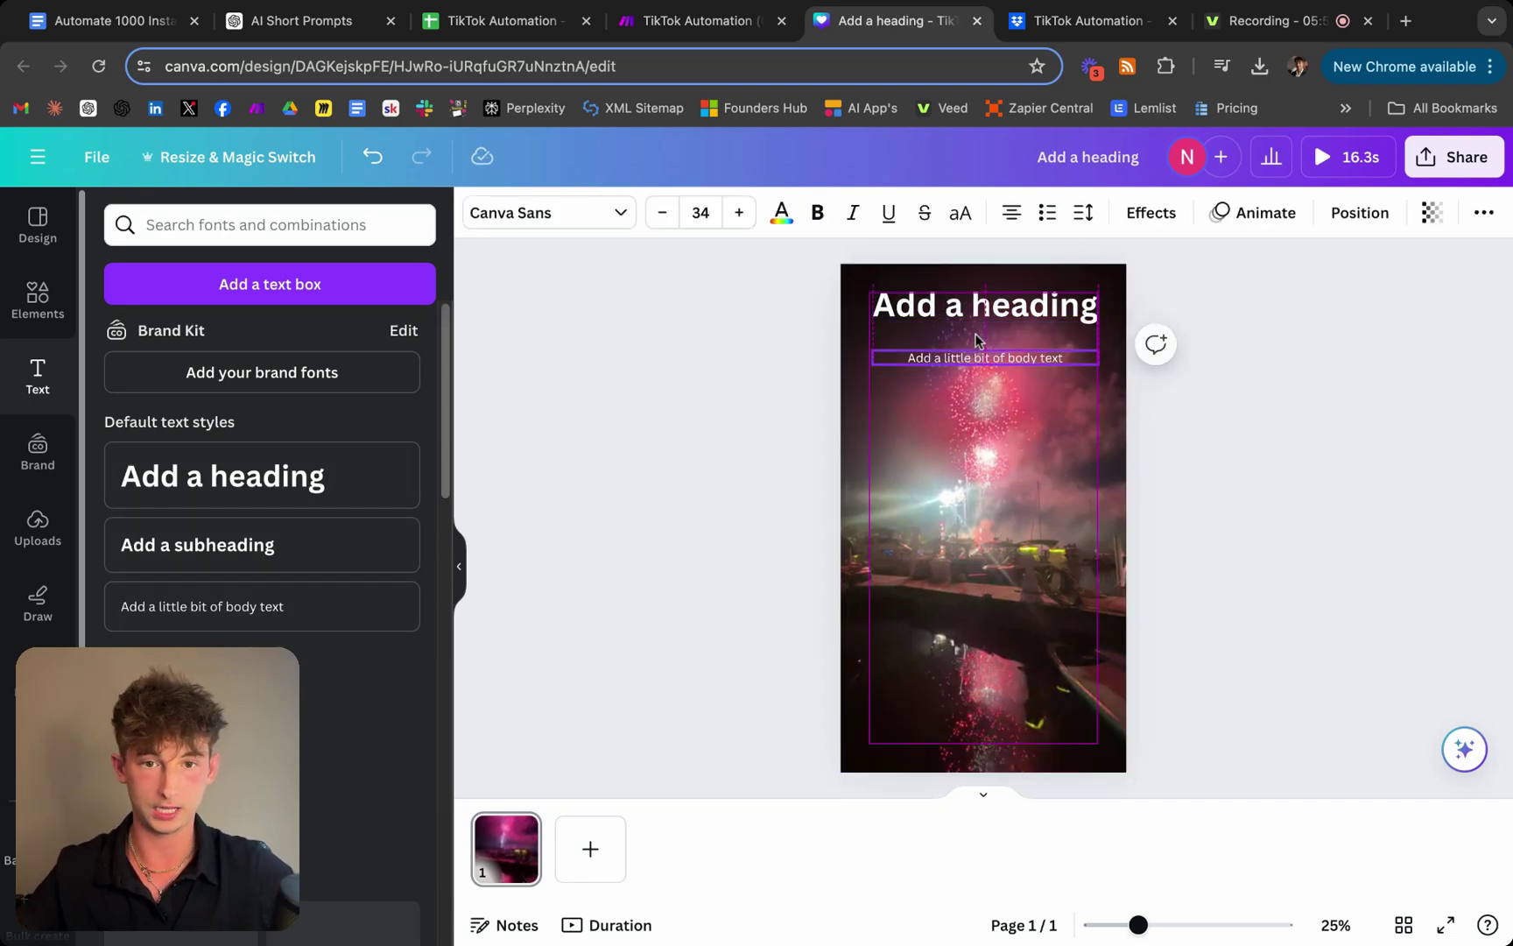
pyautogui.click(985, 306)
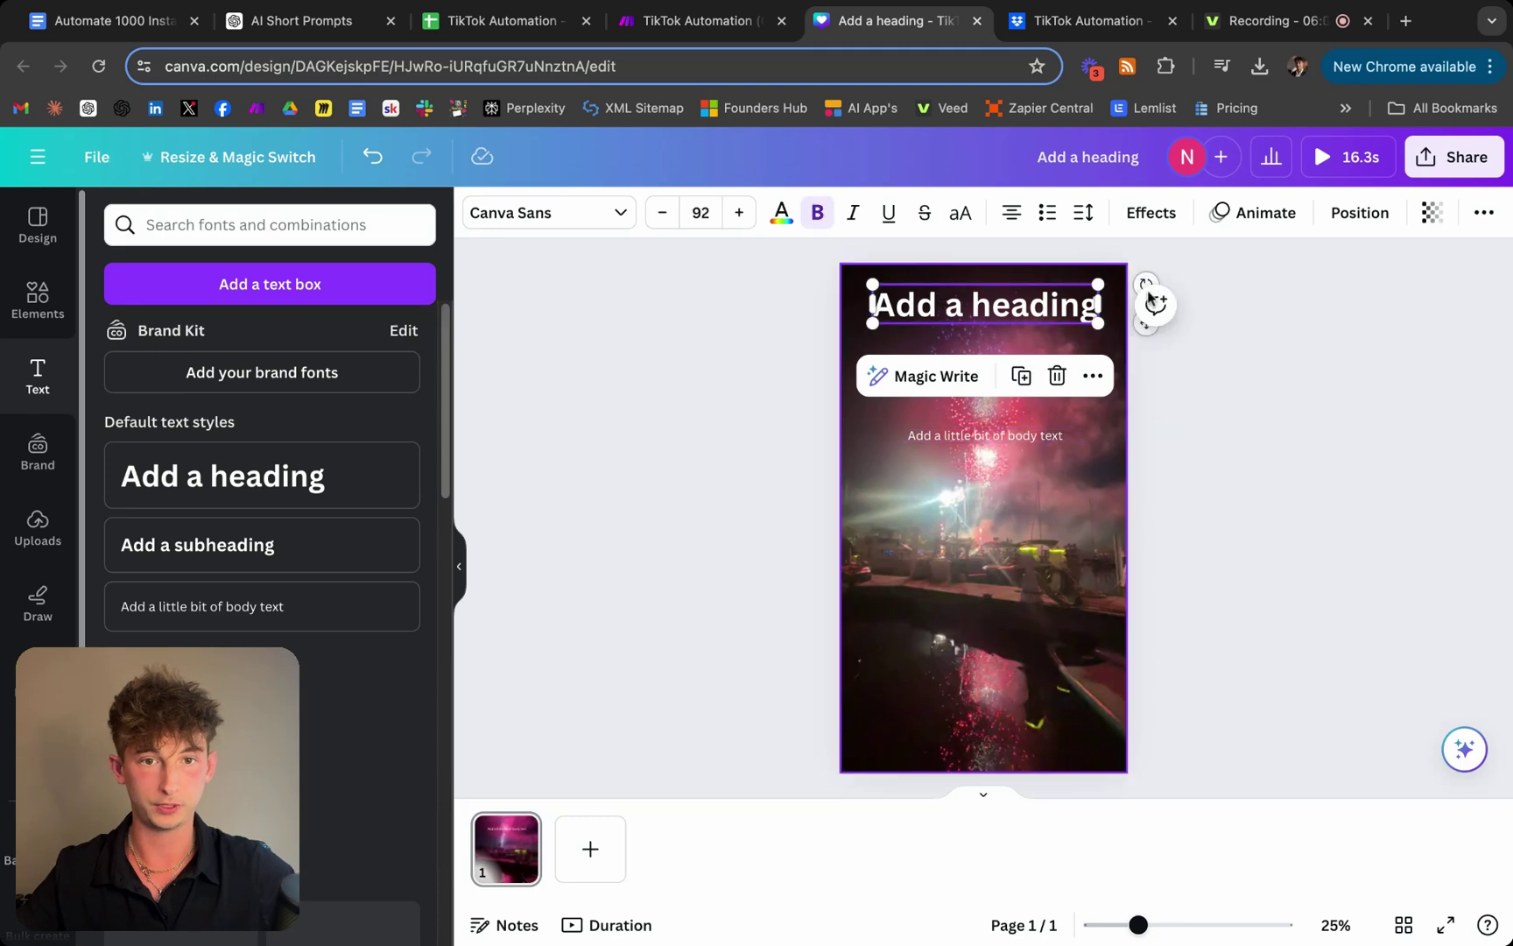
# Give the heading a grey Background effect: roundness 50, spread 50, transparency 53
pyautogui.click(1145, 215)
pyautogui.scroll(-2, 350, 613)
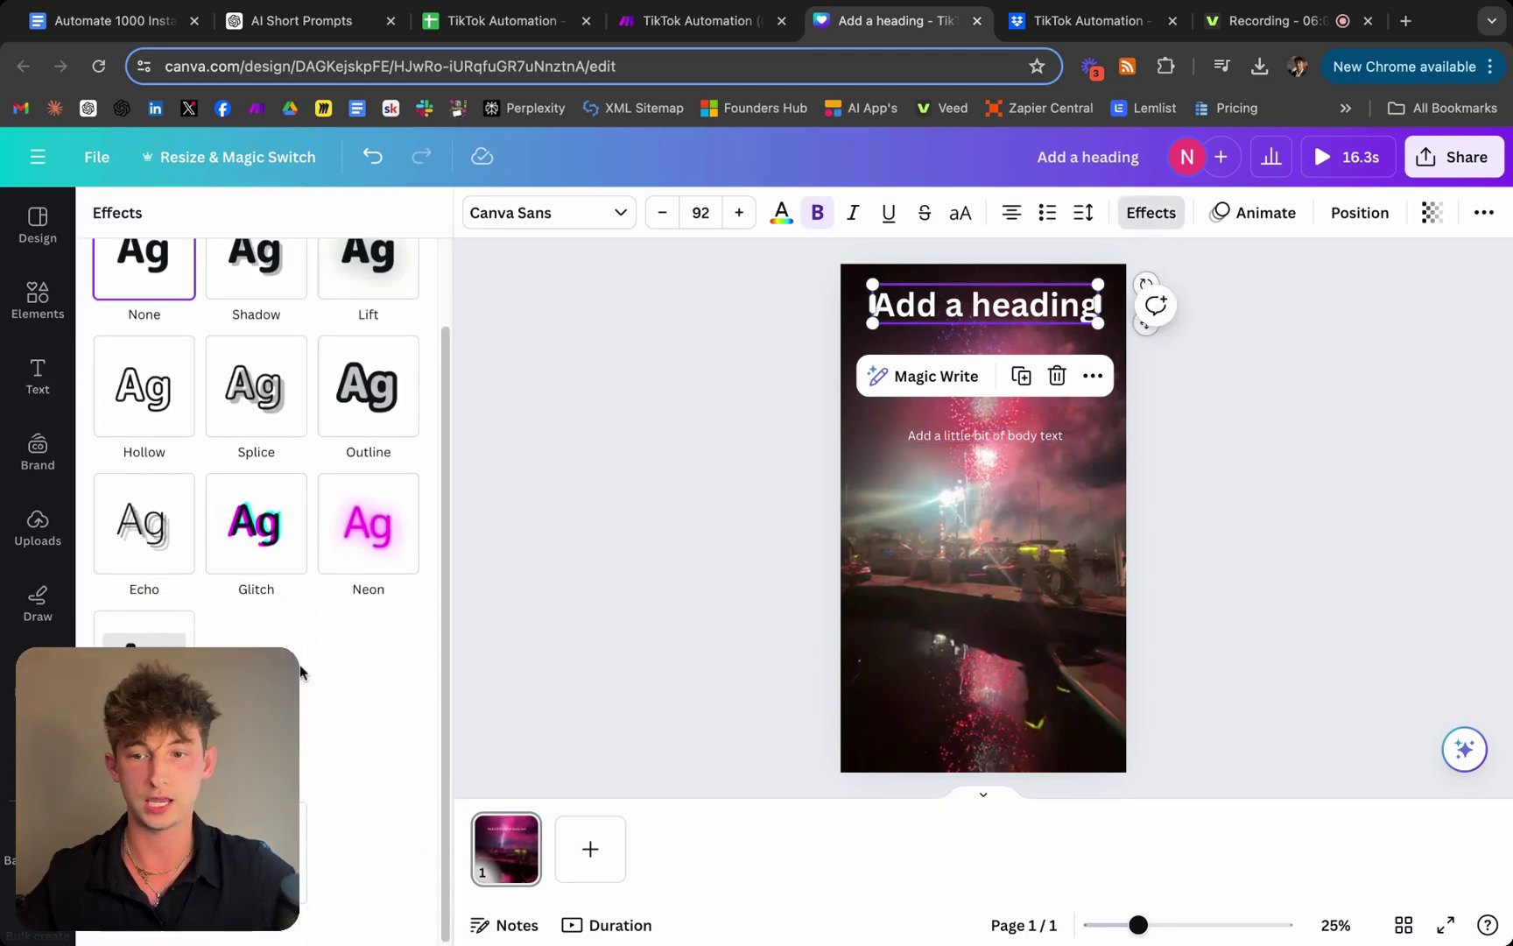
pyautogui.click(144, 629)
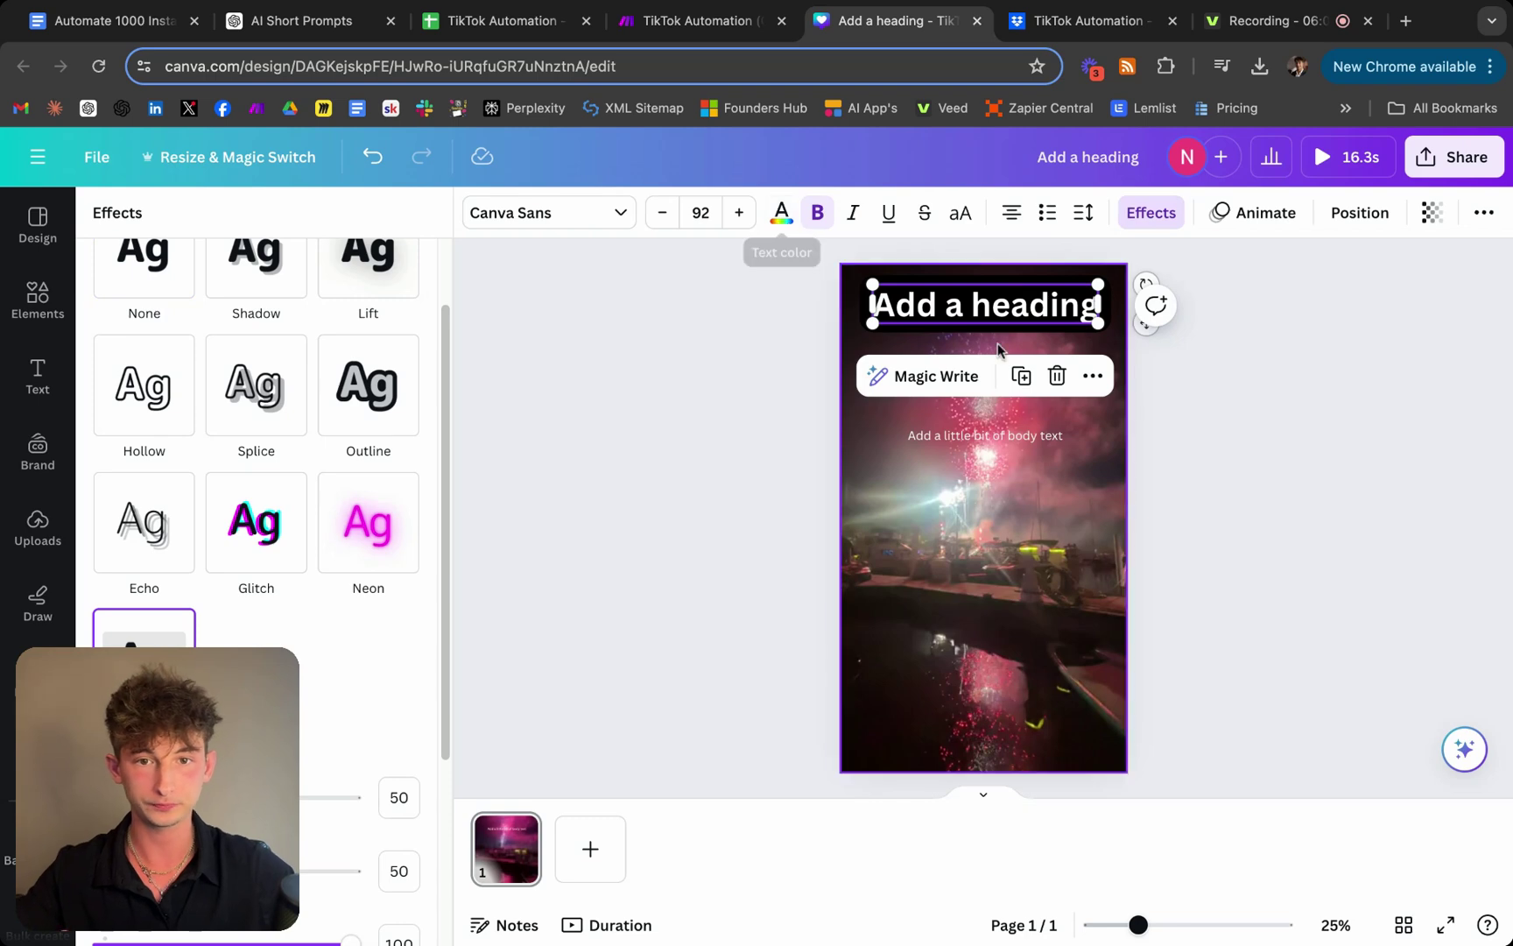
pyautogui.scroll(-3, 254, 526)
pyautogui.moveTo(350, 713); pyautogui.dragTo(289, 726)
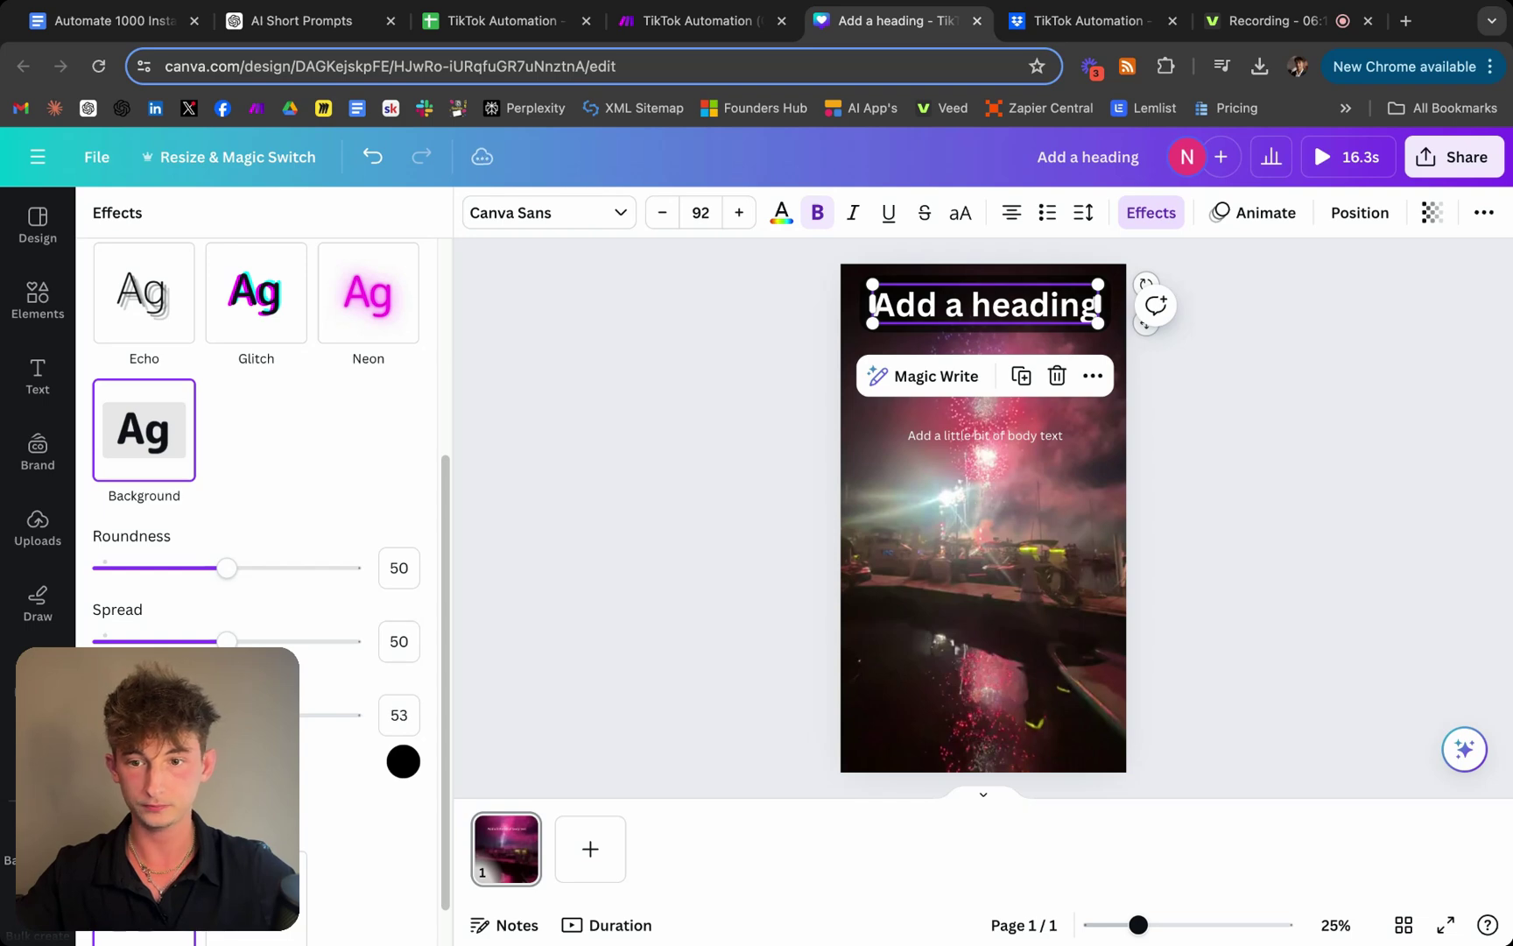
pyautogui.click(401, 761)
pyautogui.click(114, 598)
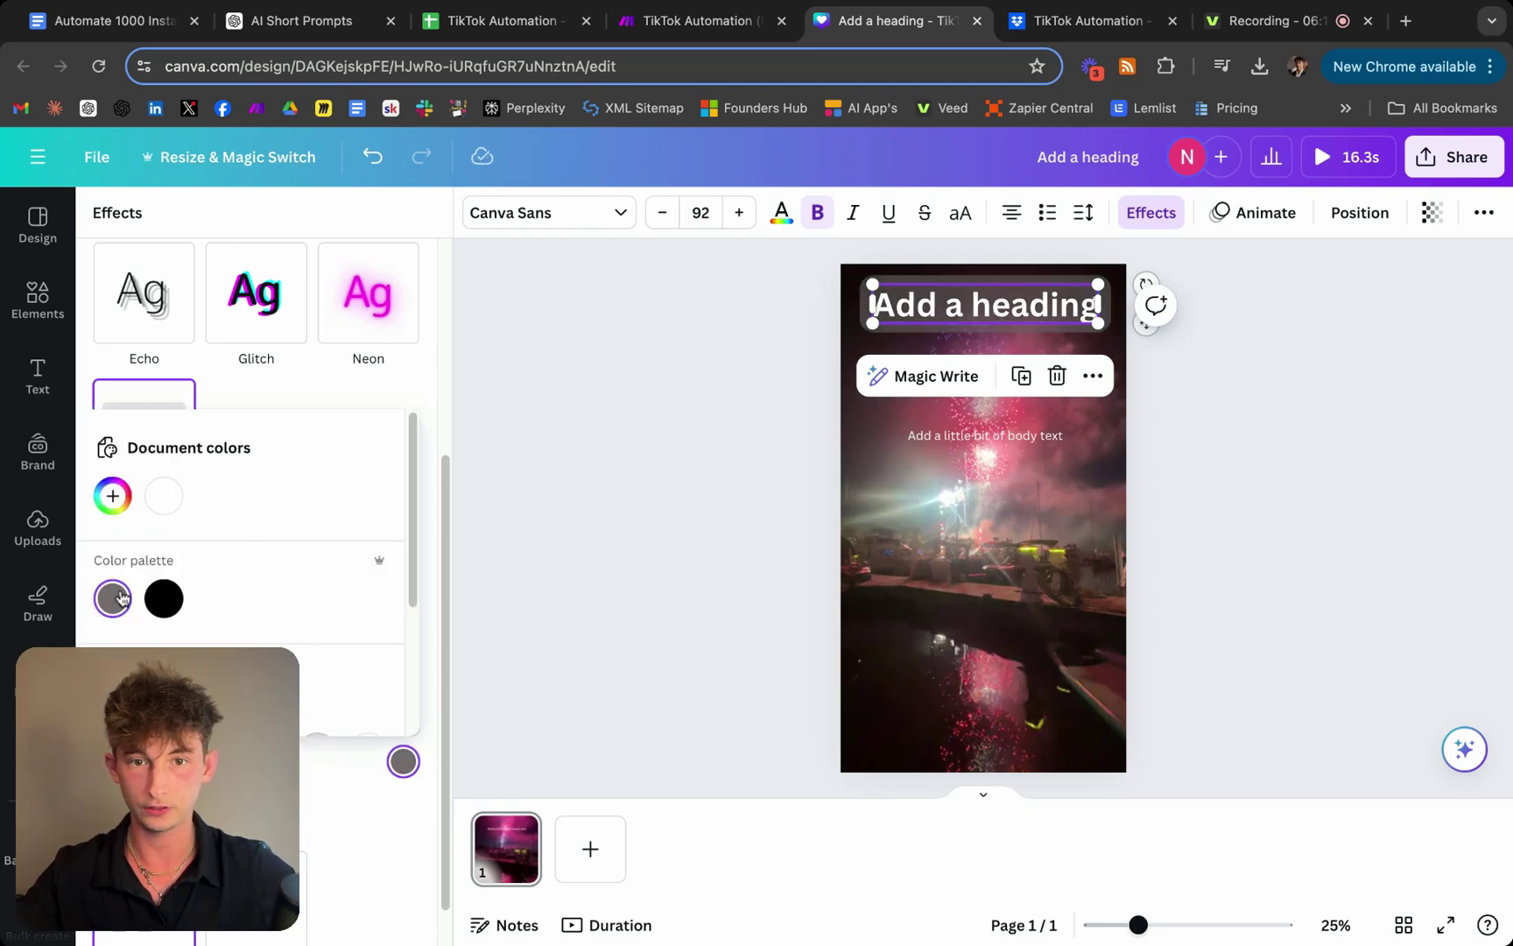
pyautogui.tripleClick(978, 322)
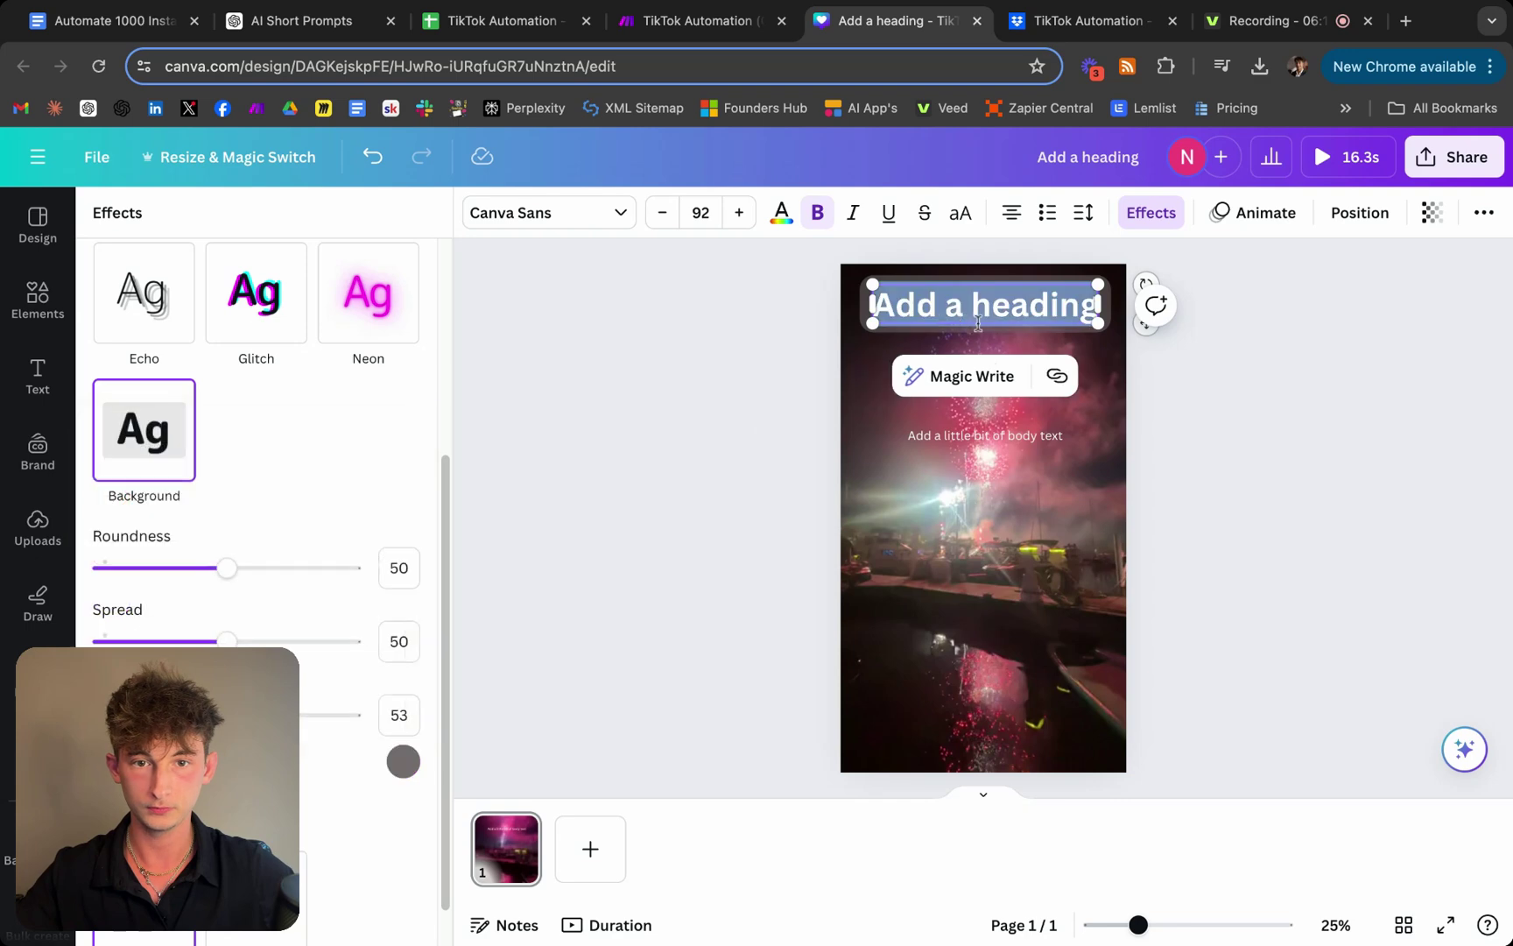
pyautogui.press('Escape')
pyautogui.click(1382, 361)
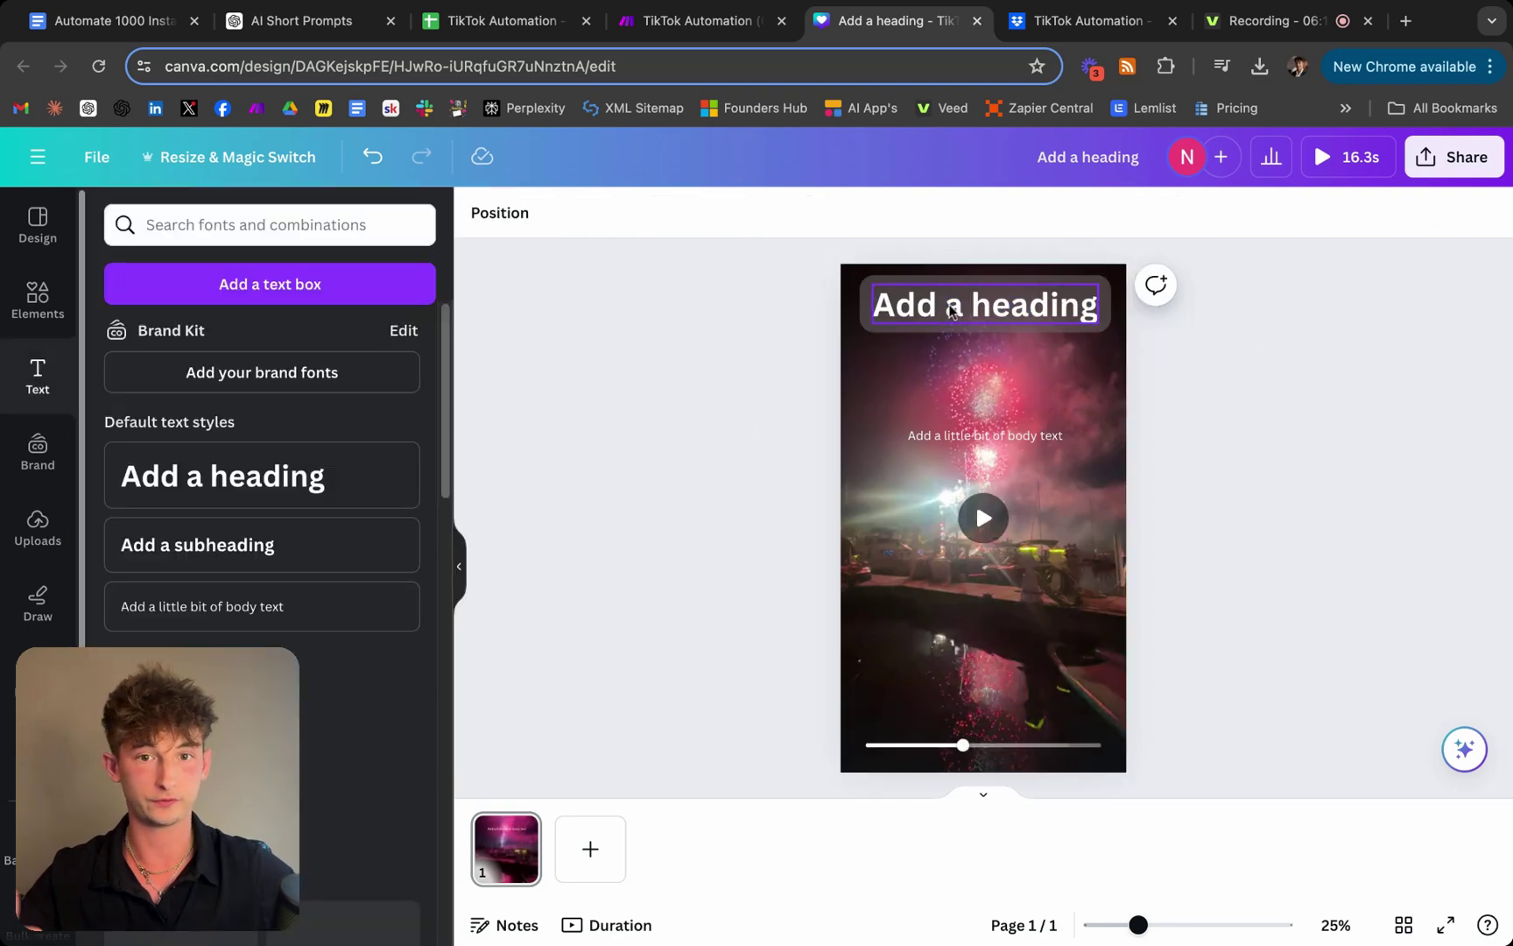
# Apply a grey Background effect to the body text with transparency 73
pyautogui.click(959, 438)
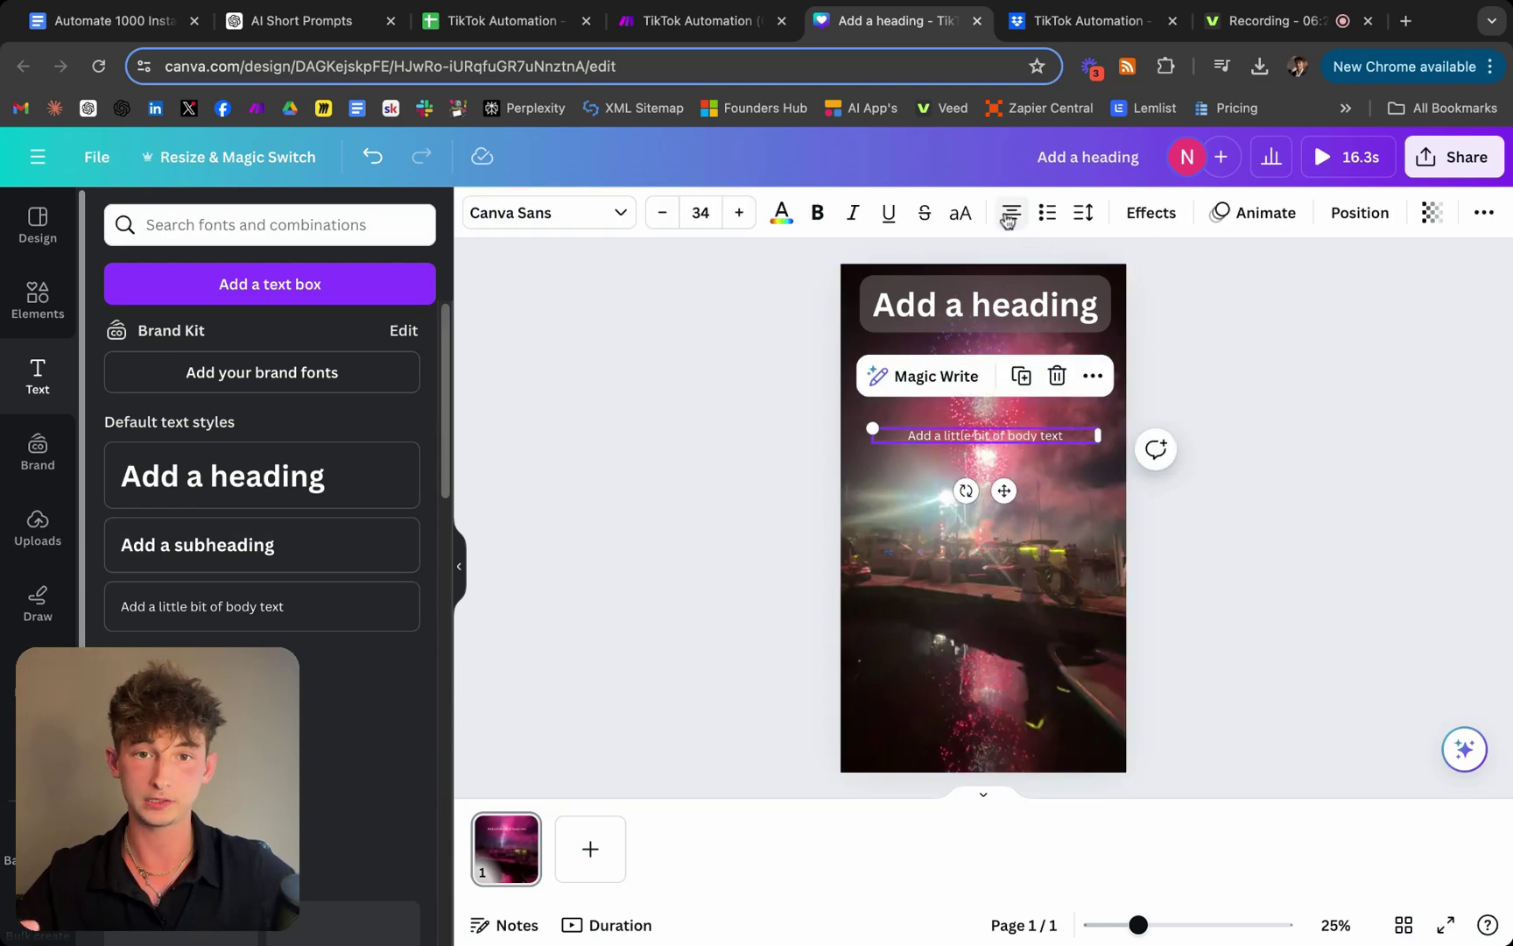
pyautogui.click(1136, 214)
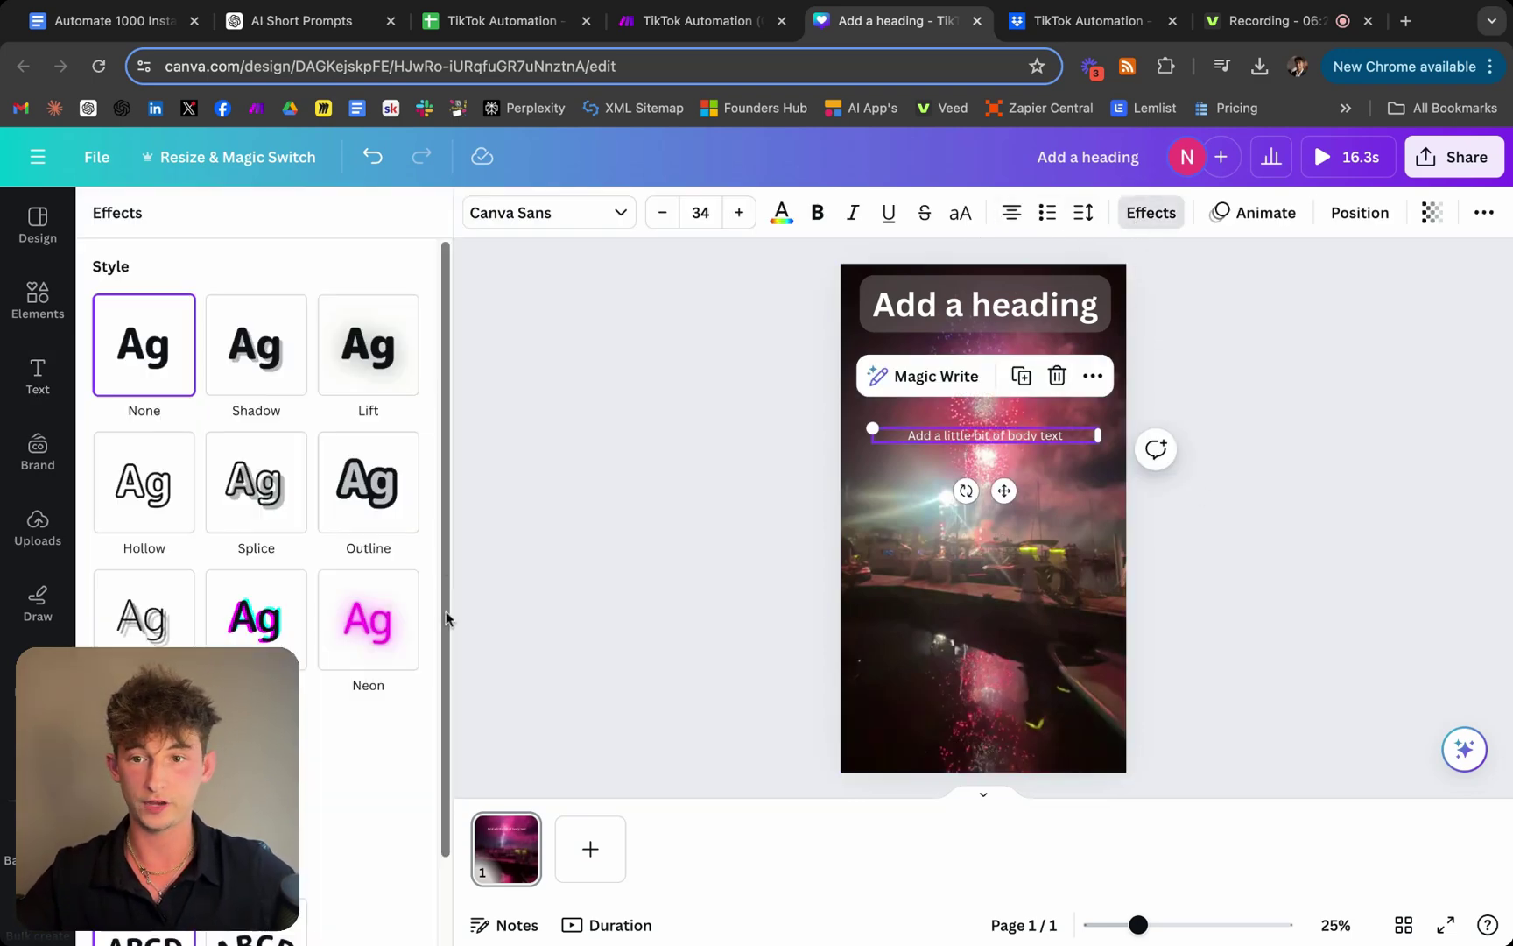
pyautogui.scroll(-3, 446, 619)
pyautogui.click(143, 635)
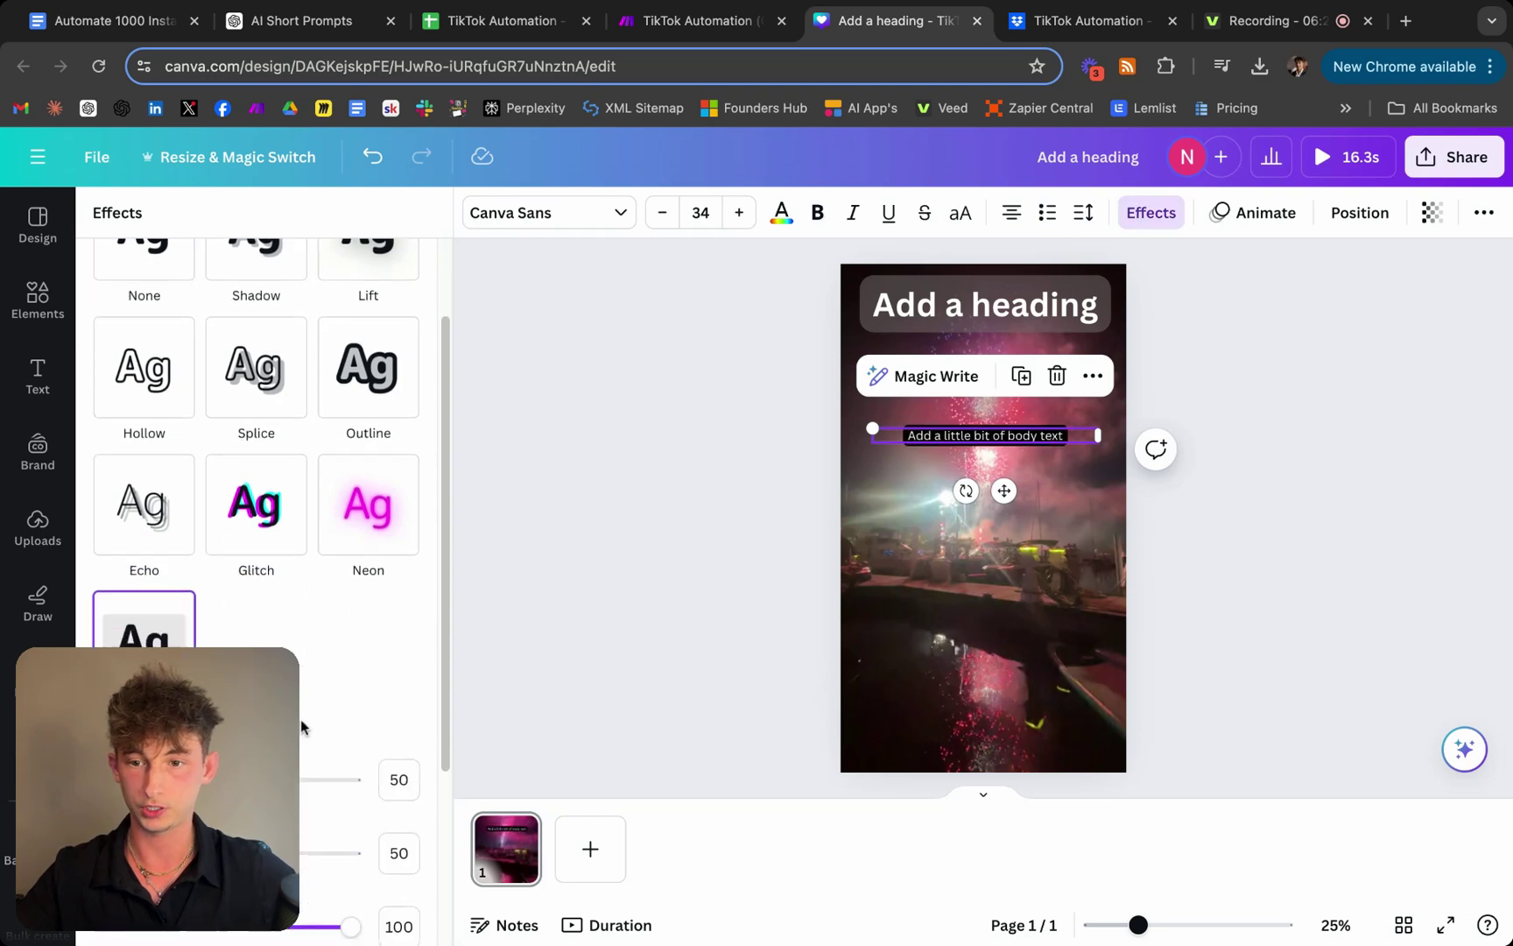
pyautogui.scroll(-3, 333, 727)
pyautogui.click(403, 711)
pyautogui.click(111, 549)
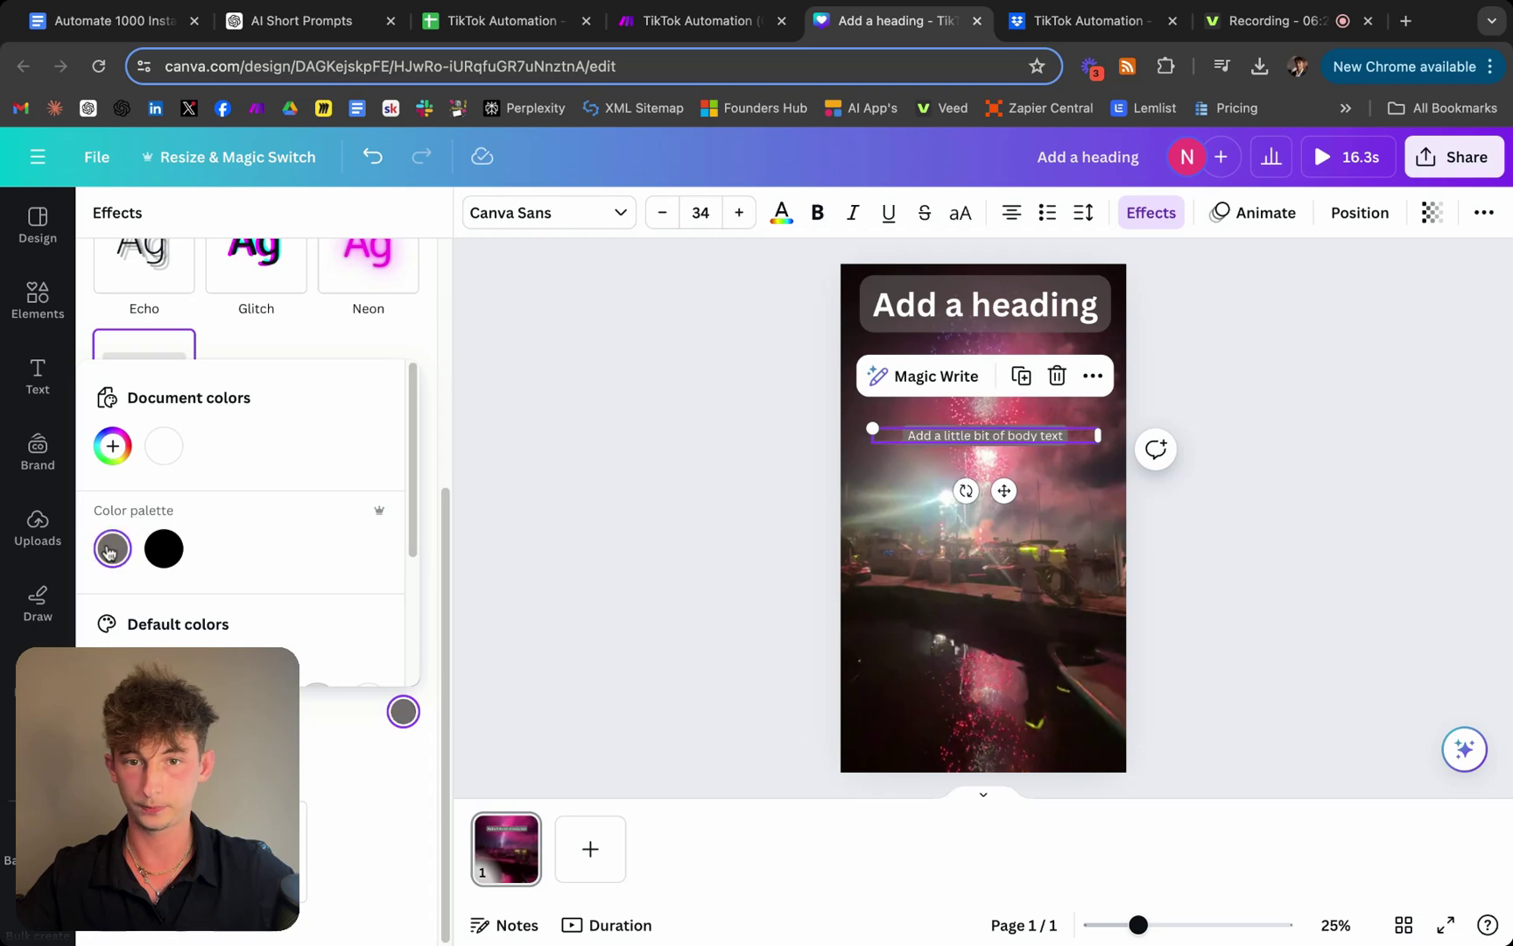
pyautogui.press('Escape')
pyautogui.moveTo(350, 667); pyautogui.dragTo(289, 666)
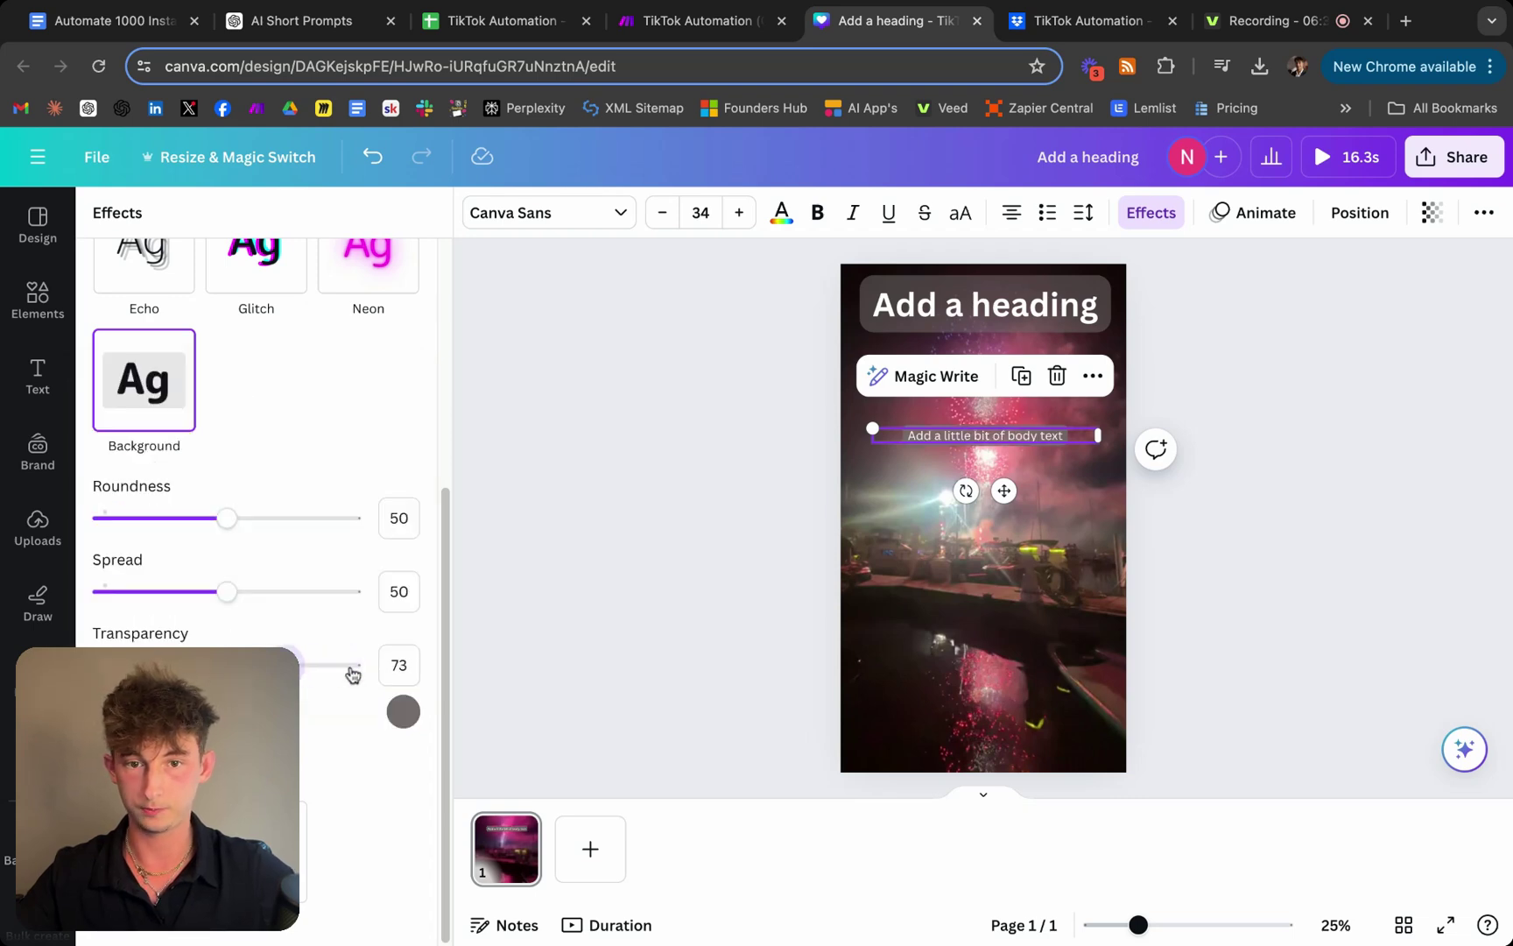
pyautogui.press('Escape')
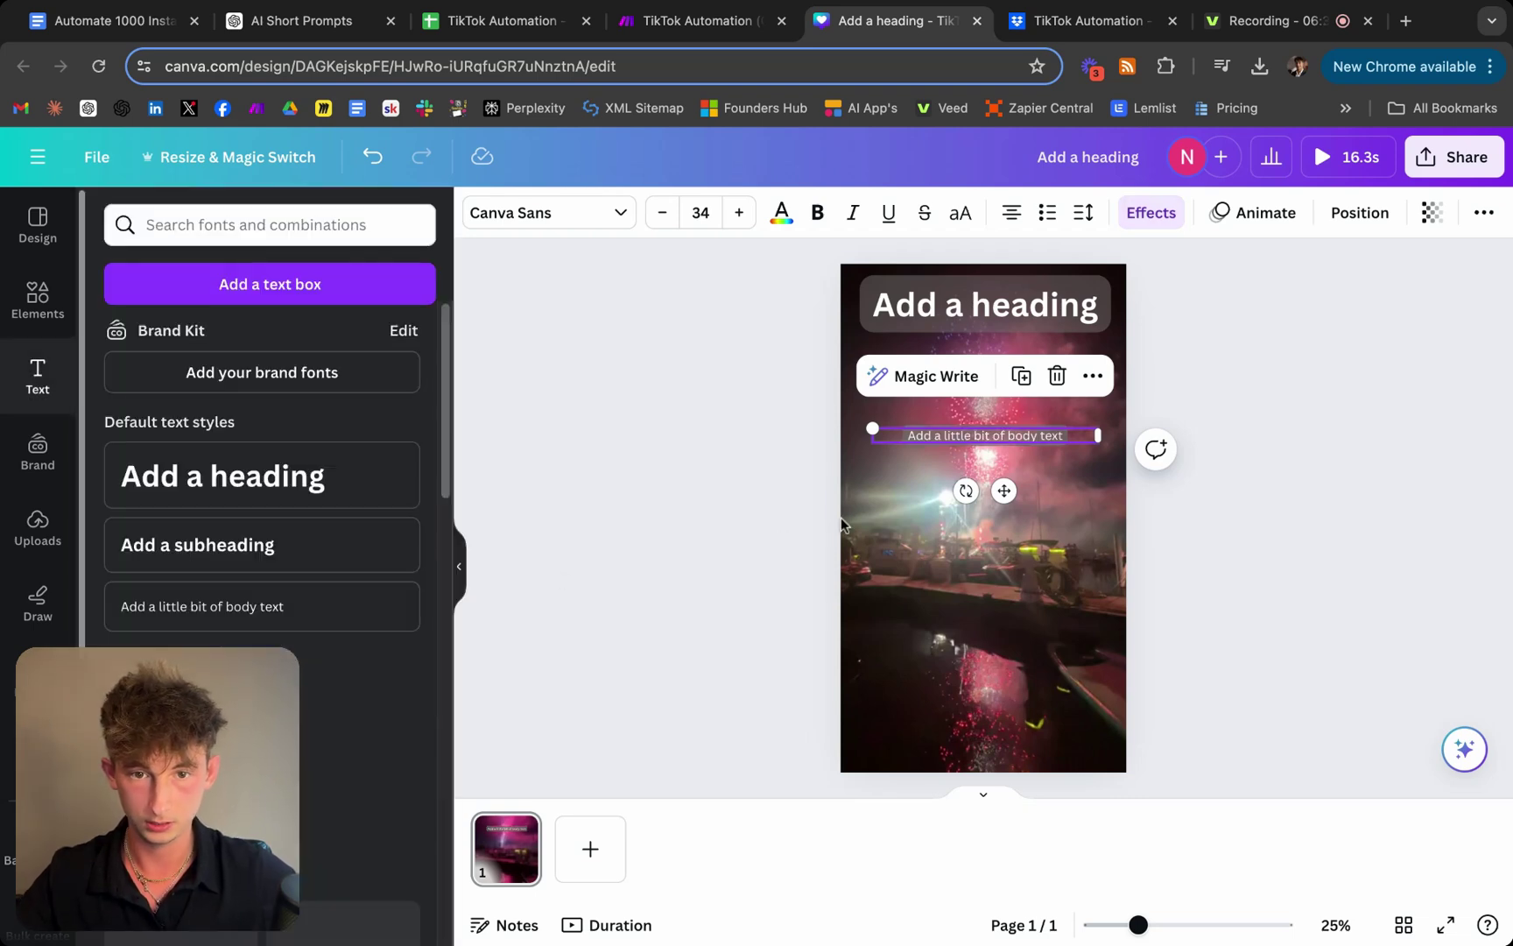
# Reselect the body text and confirm its background colour stays grey
pyautogui.click(841, 518)
pyautogui.click(945, 441)
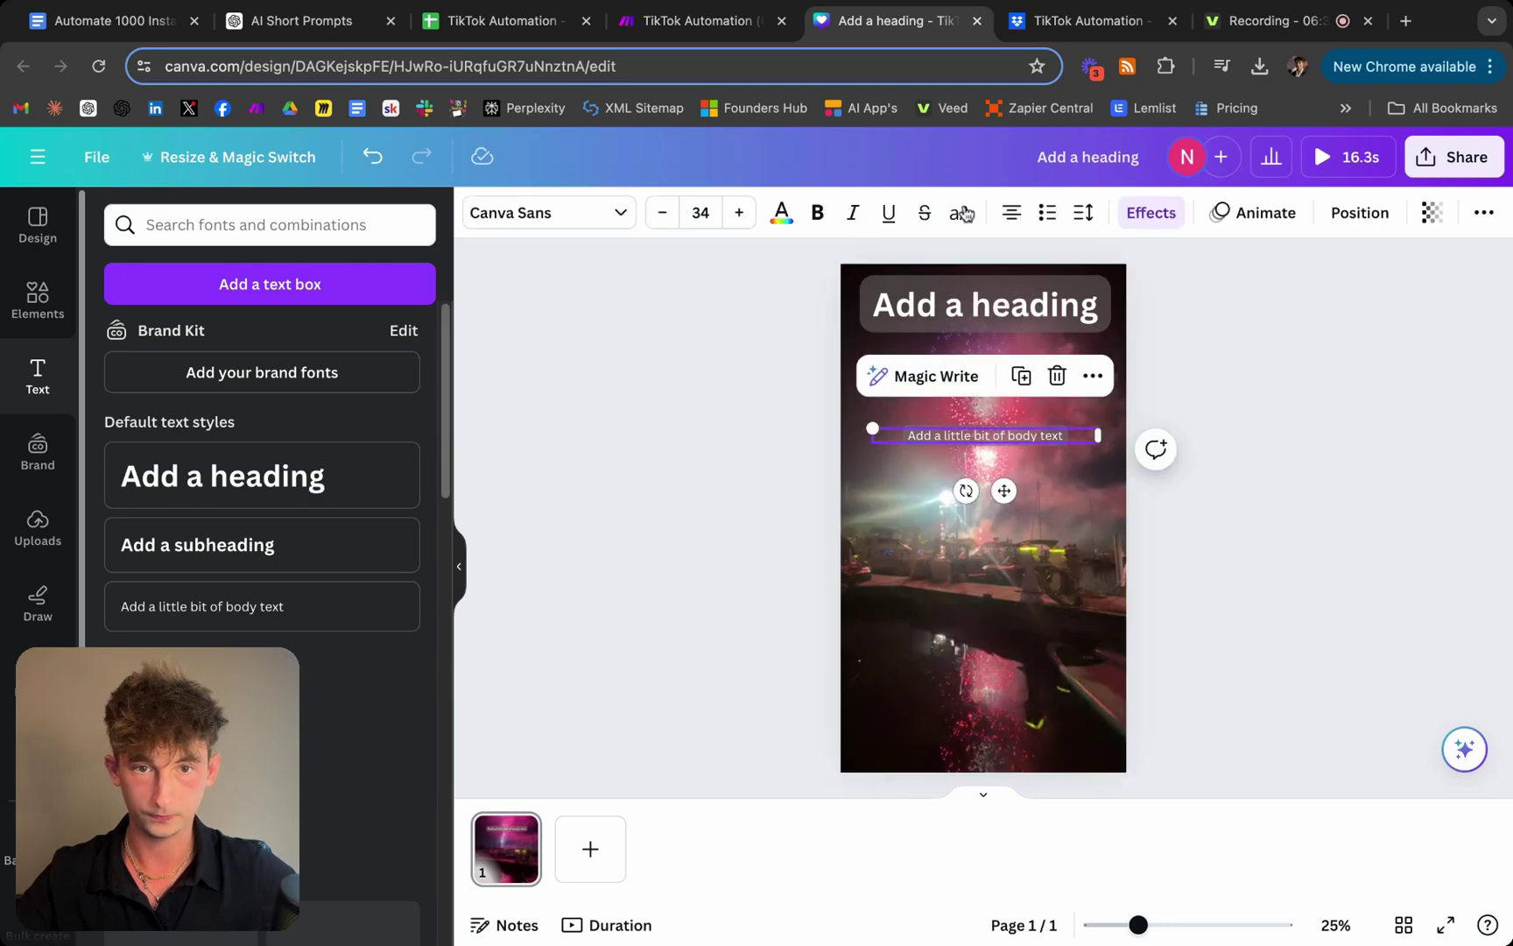
pyautogui.click(1143, 212)
pyautogui.scroll(-4, 308, 744)
pyautogui.scroll(-3, 308, 744)
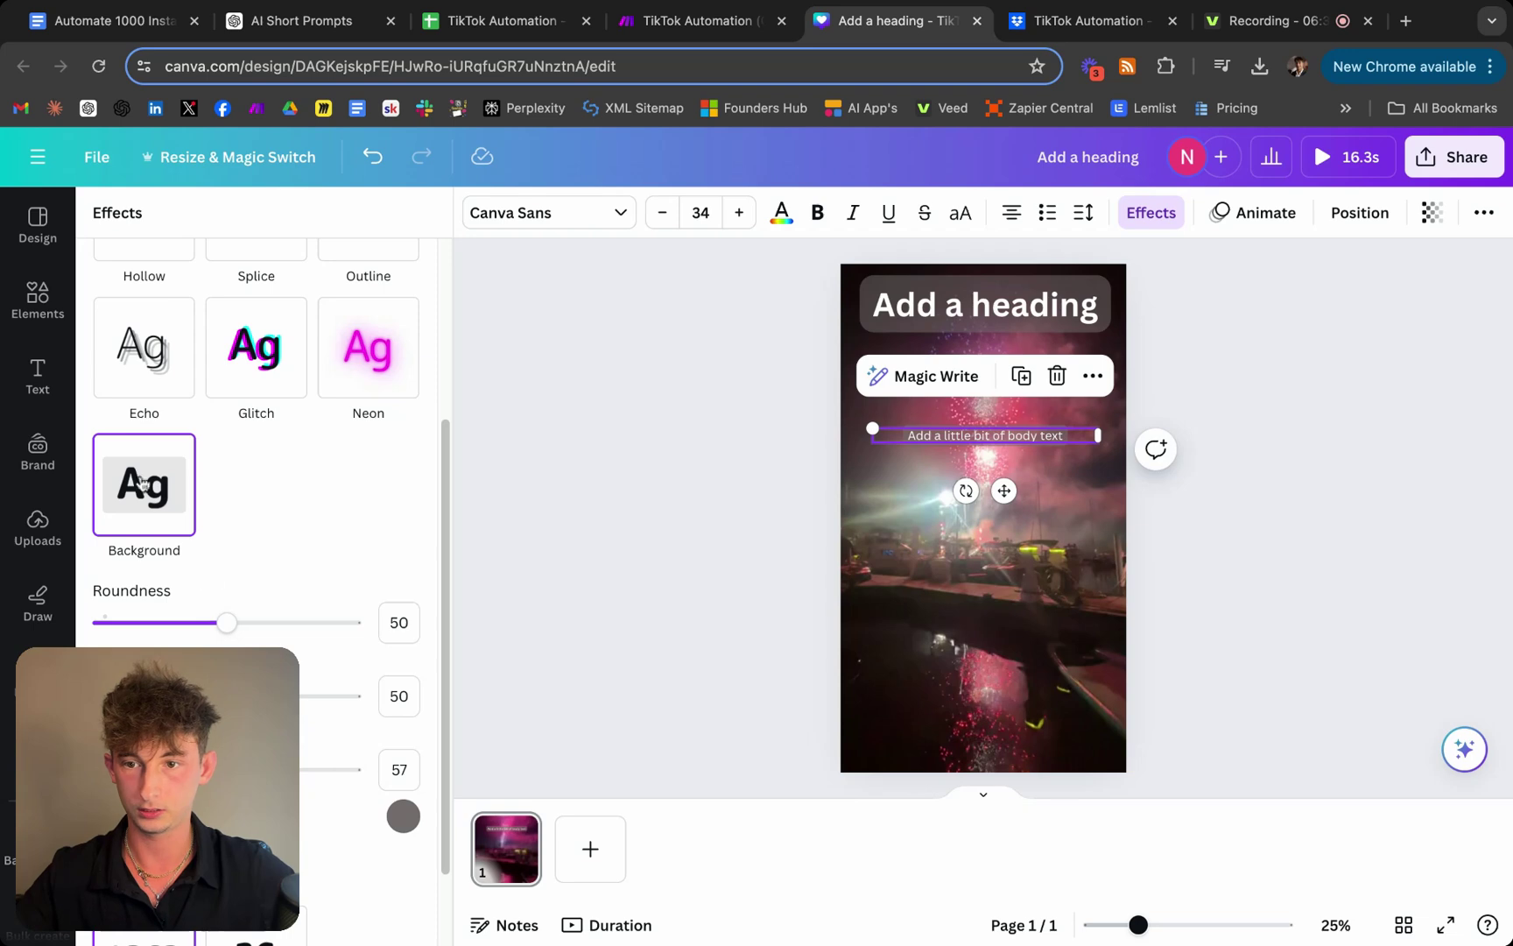
pyautogui.click(403, 711)
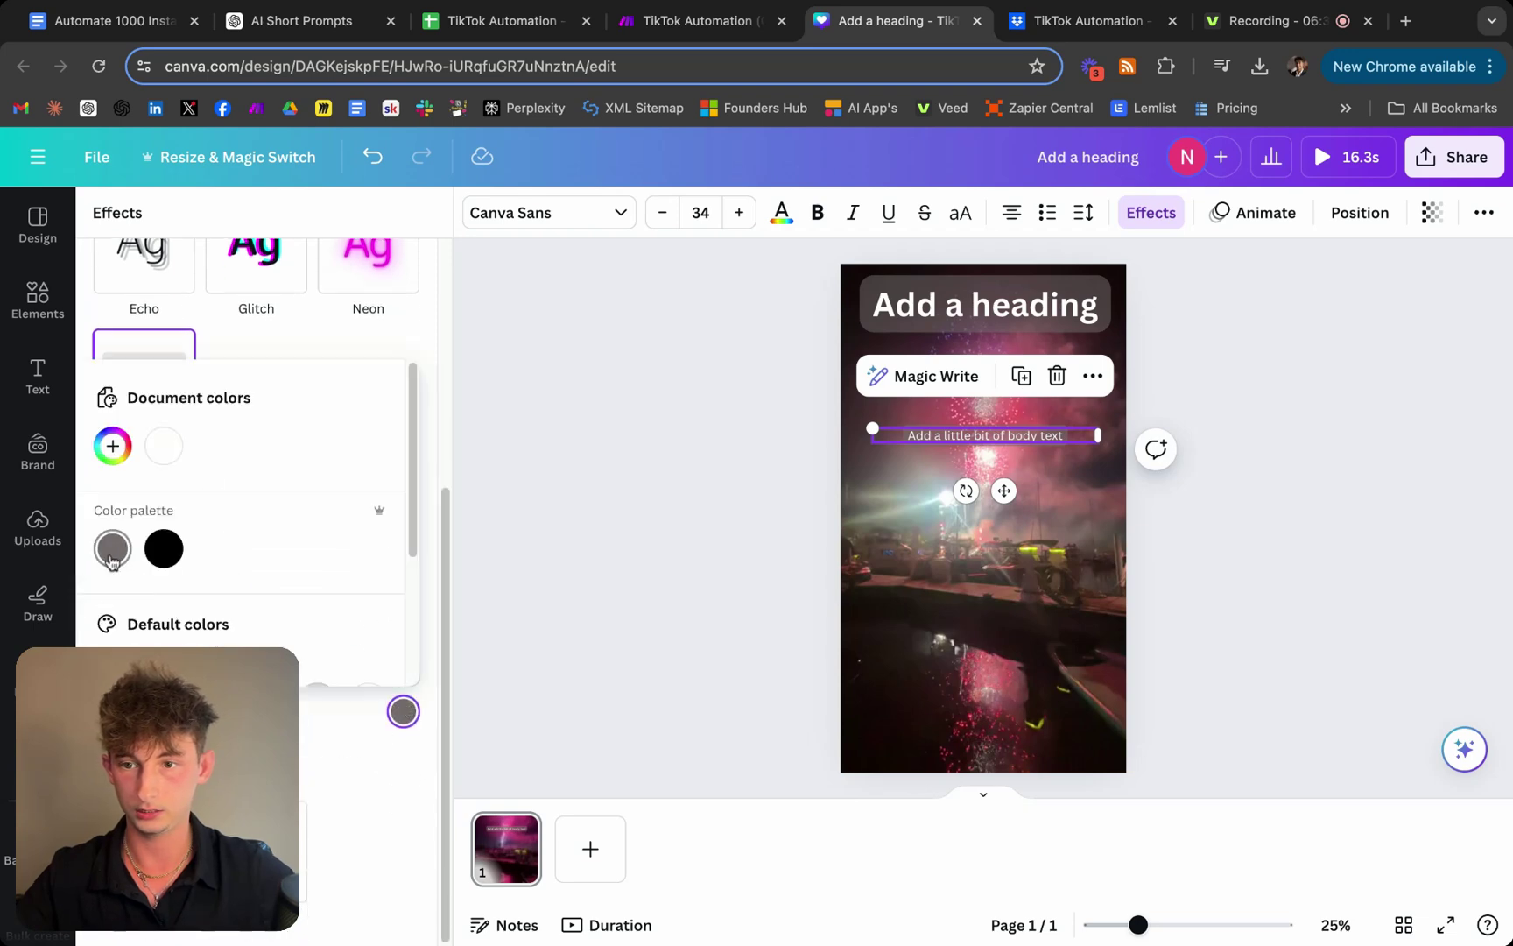
pyautogui.click(112, 549)
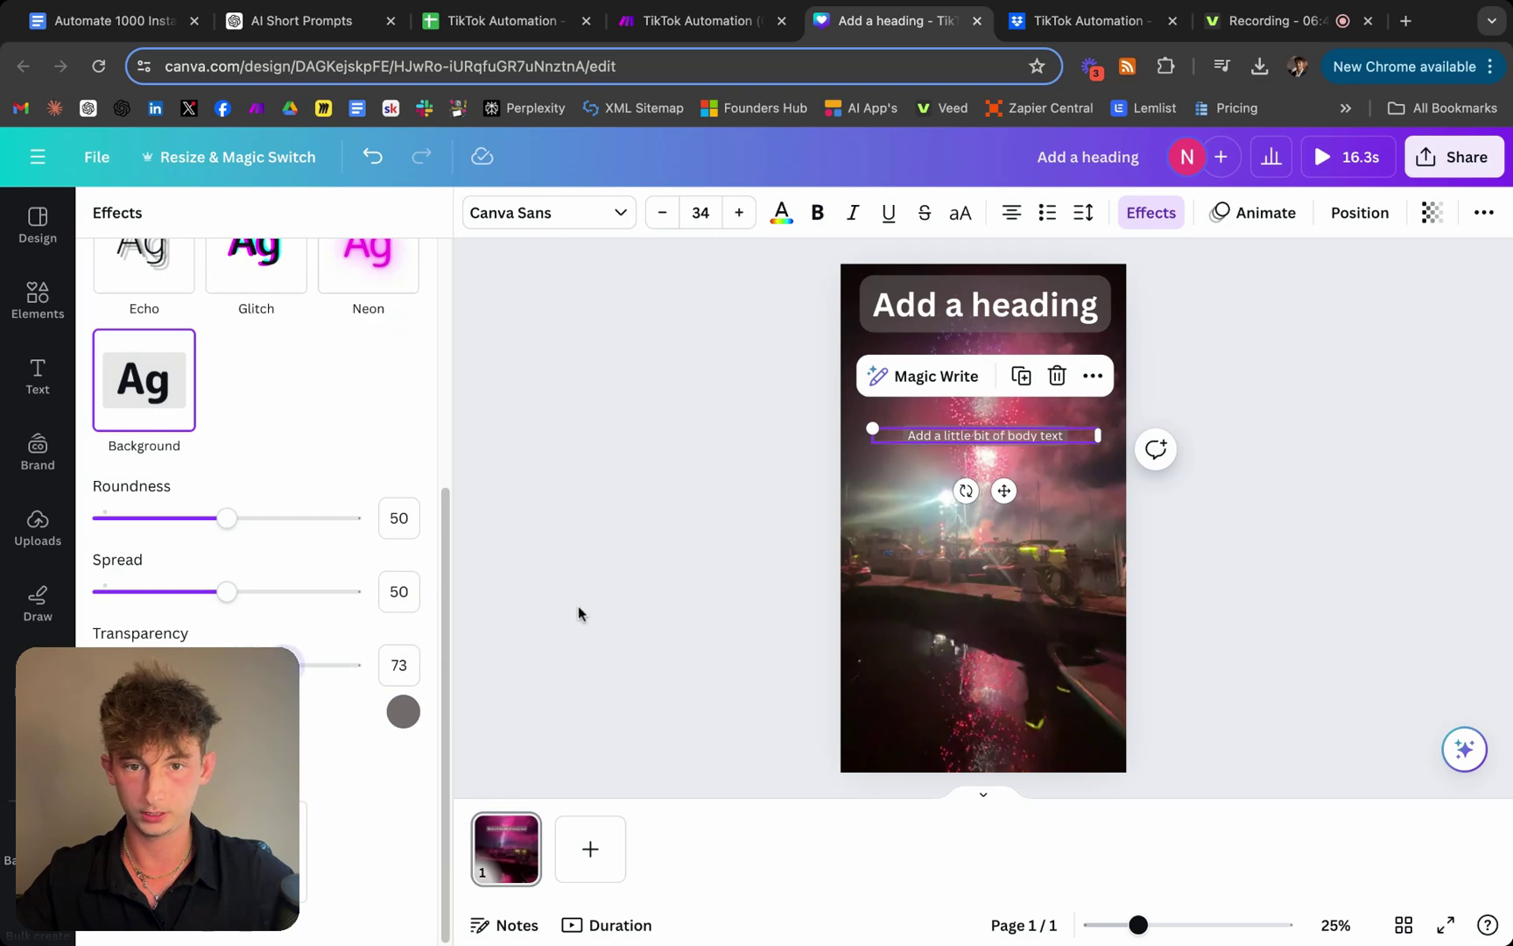
pyautogui.click(38, 376)
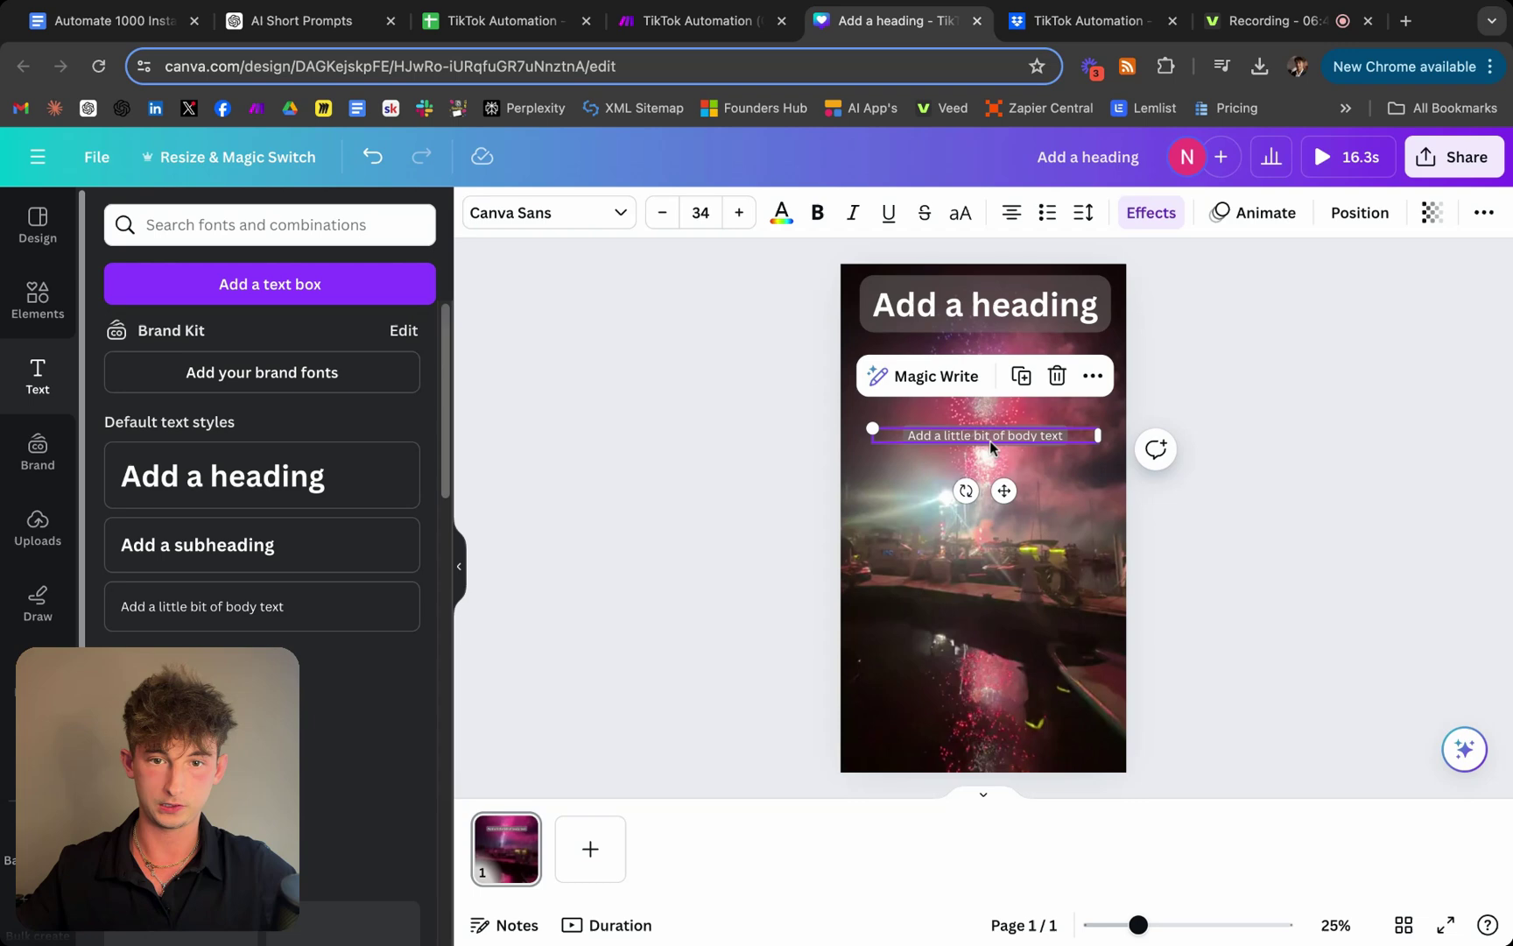
# Duplicate the body text into three lines stacked below the heading
pyautogui.click(989, 447)
pyautogui.moveTo(958, 435); pyautogui.dragTo(967, 563)
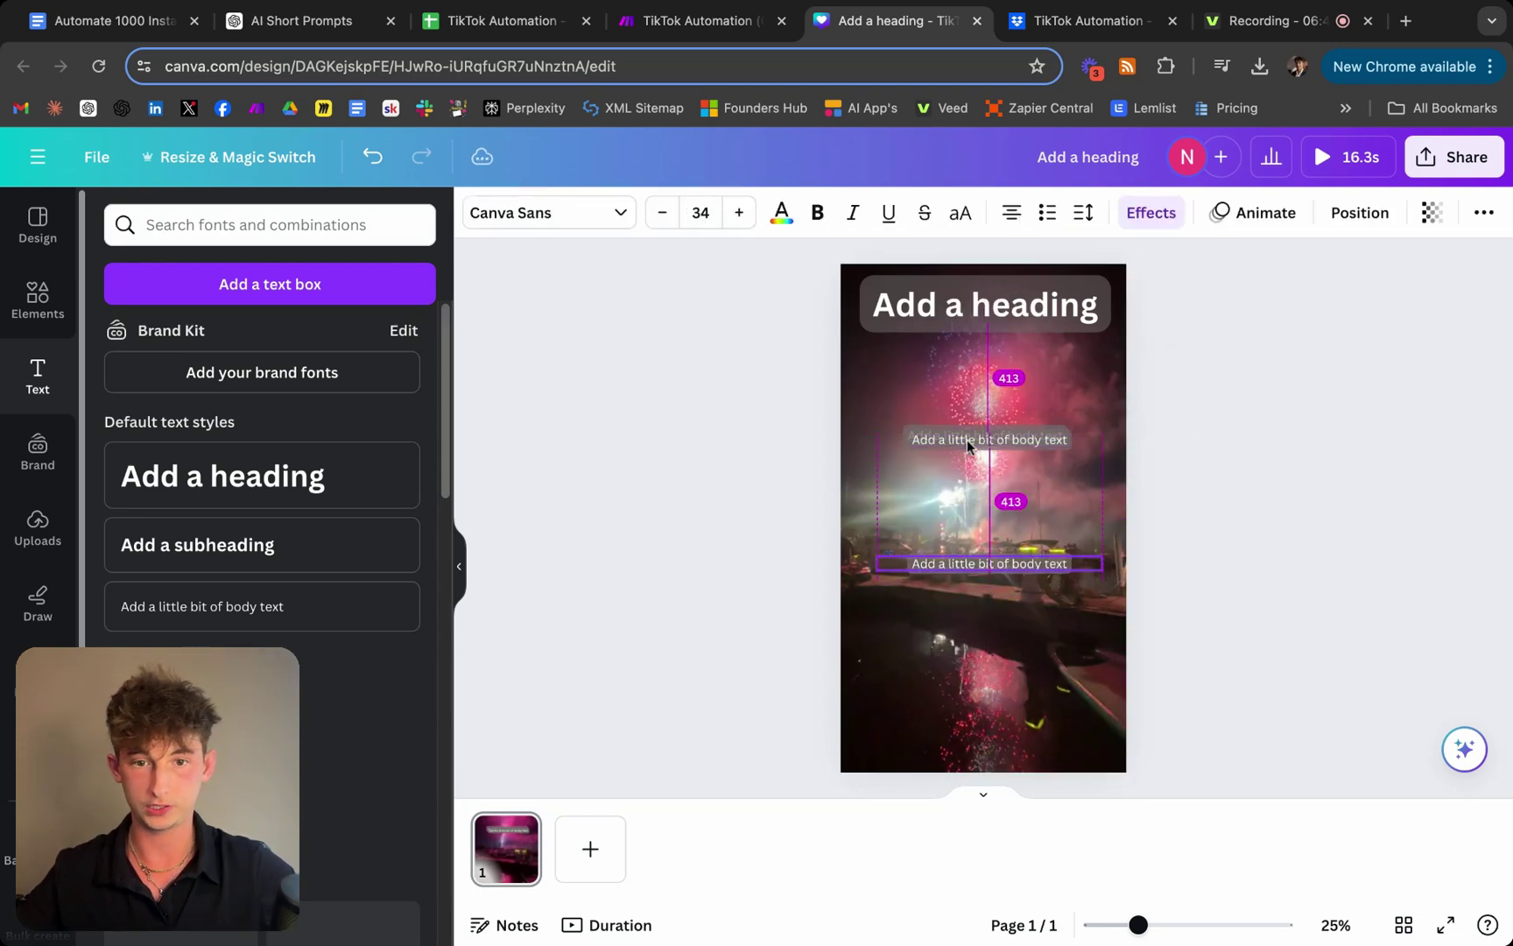
pyautogui.moveTo(947, 442); pyautogui.dragTo(948, 637)
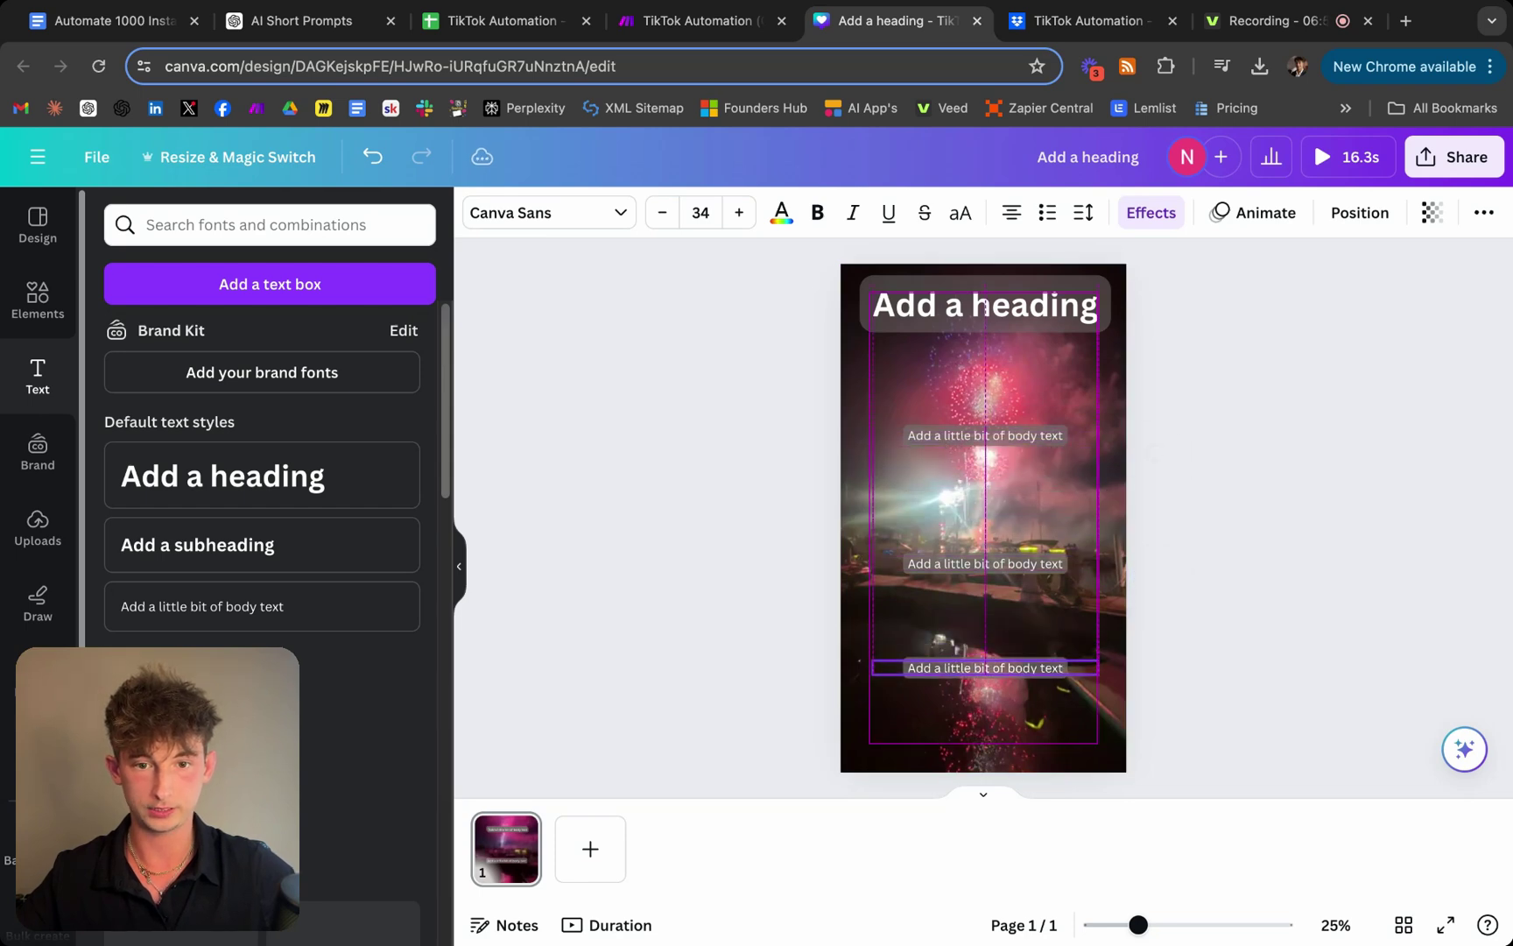
pyautogui.moveTo(945, 426); pyautogui.dragTo(945, 436)
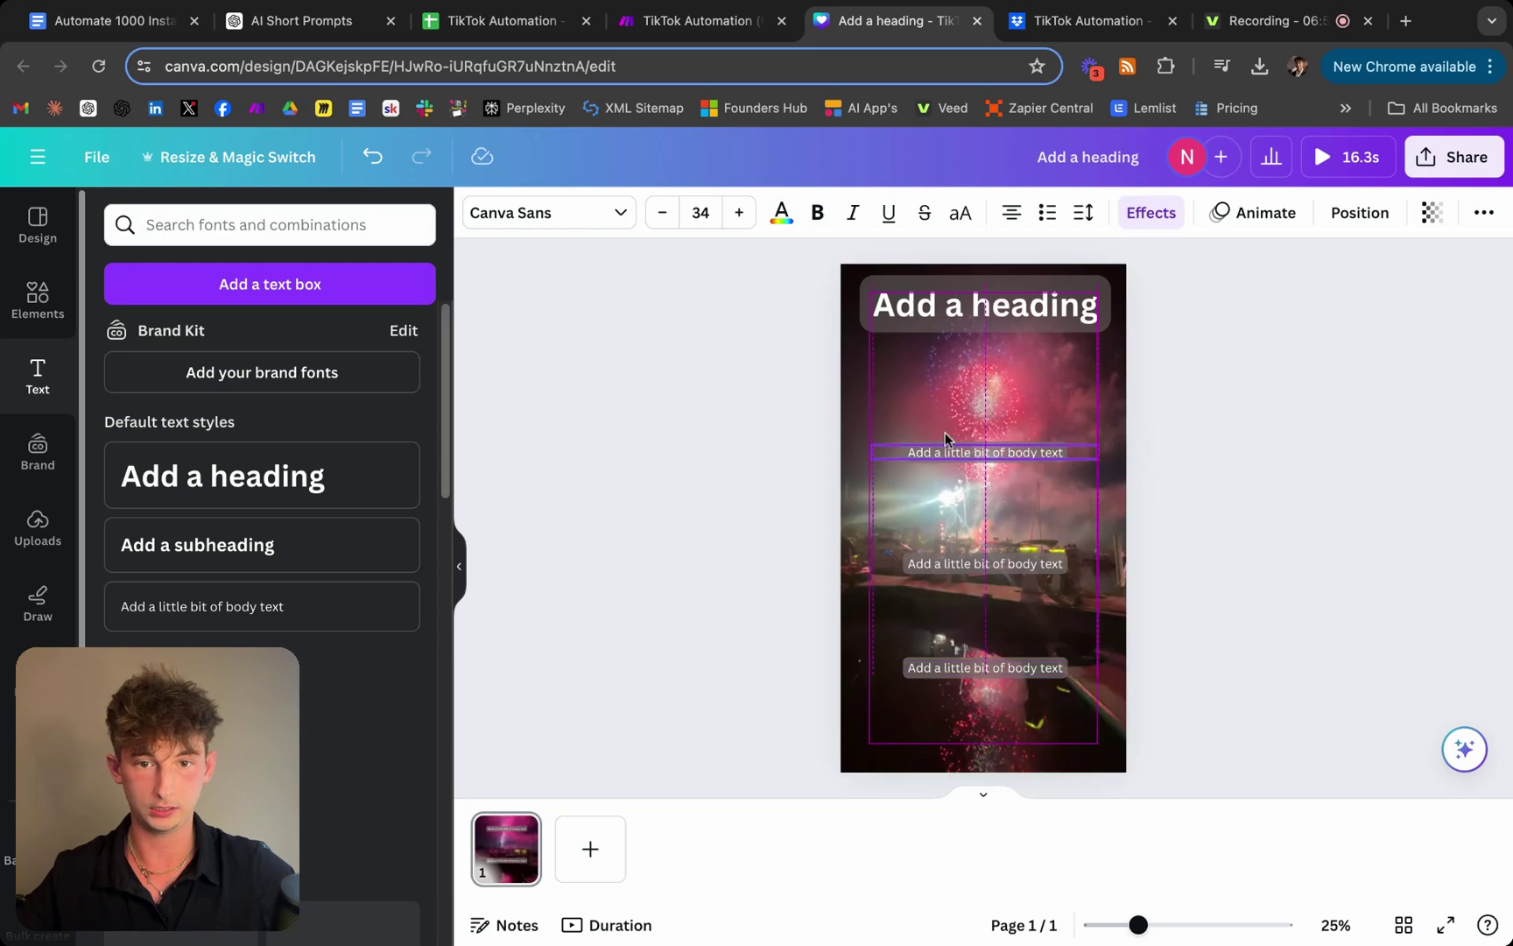
# Move the top, middle and bottom body texts so all three are evenly spaced
pyautogui.click(972, 561)
pyautogui.moveTo(972, 561)
pyautogui.mouseDown()
pyautogui.moveTo(972, 538)
pyautogui.moveTo(972, 567)
pyautogui.mouseUp()
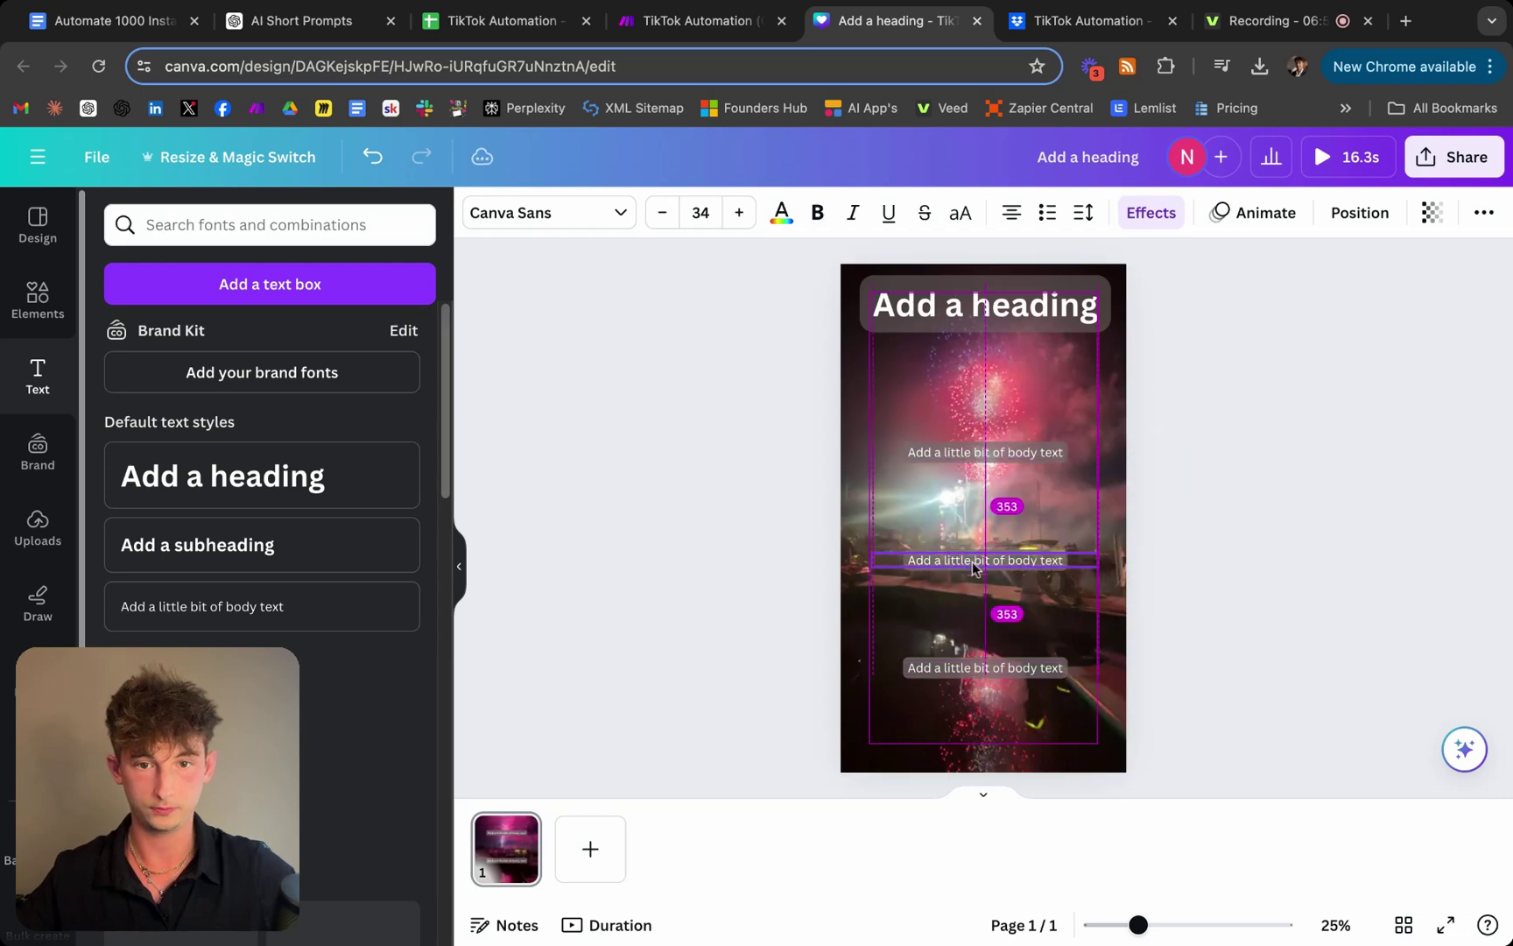
pyautogui.click(963, 448)
pyautogui.moveTo(963, 448); pyautogui.dragTo(964, 434)
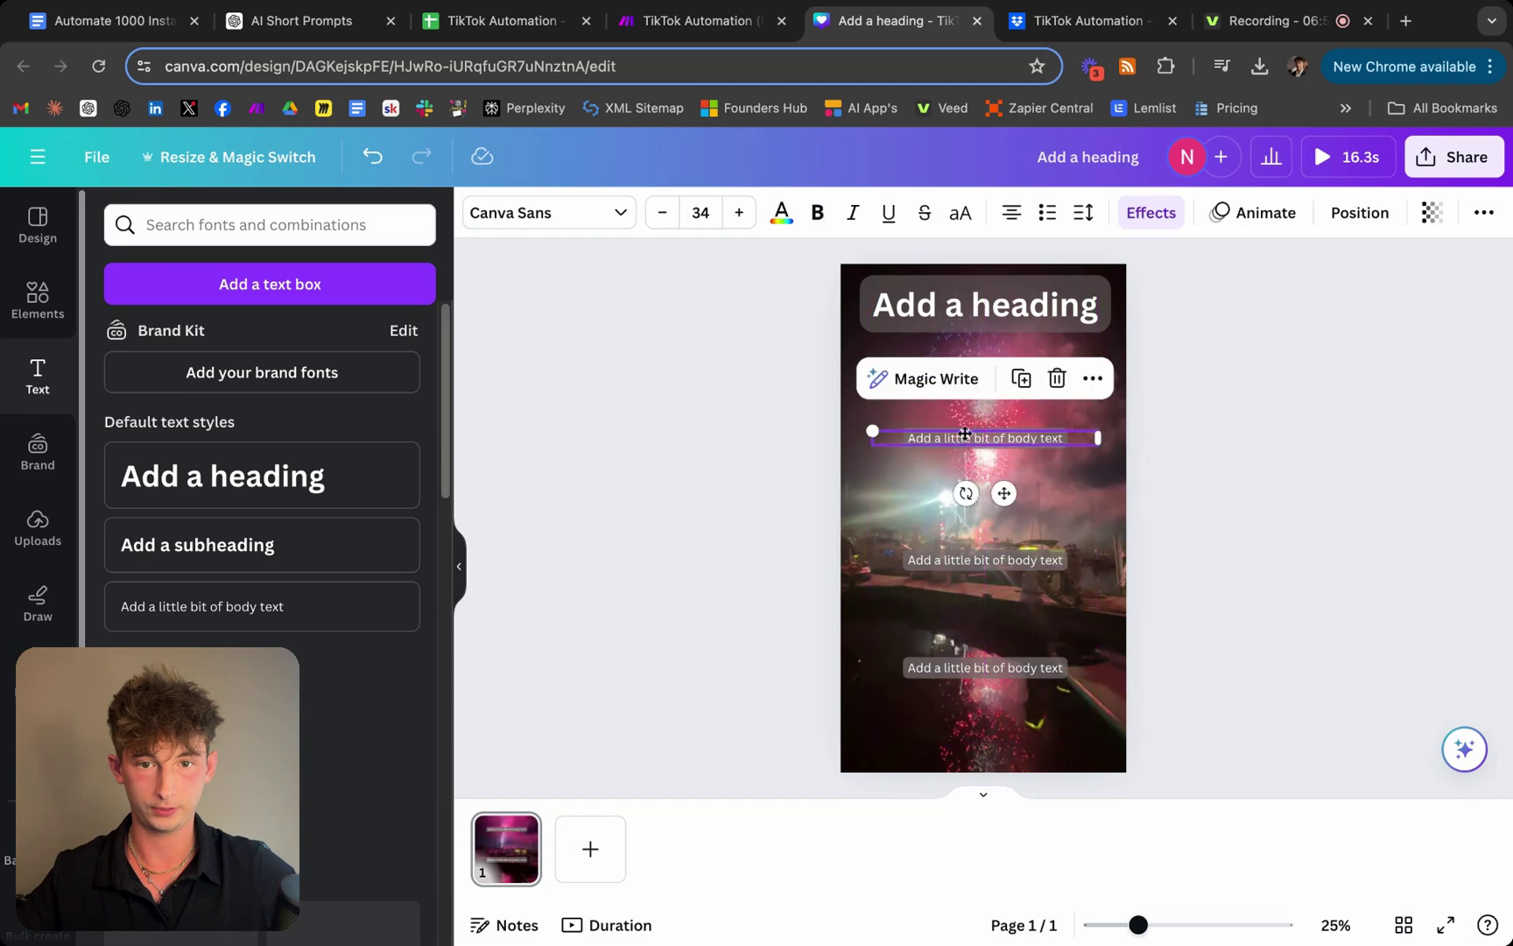
pyautogui.click(988, 562)
pyautogui.moveTo(989, 561); pyautogui.dragTo(988, 540)
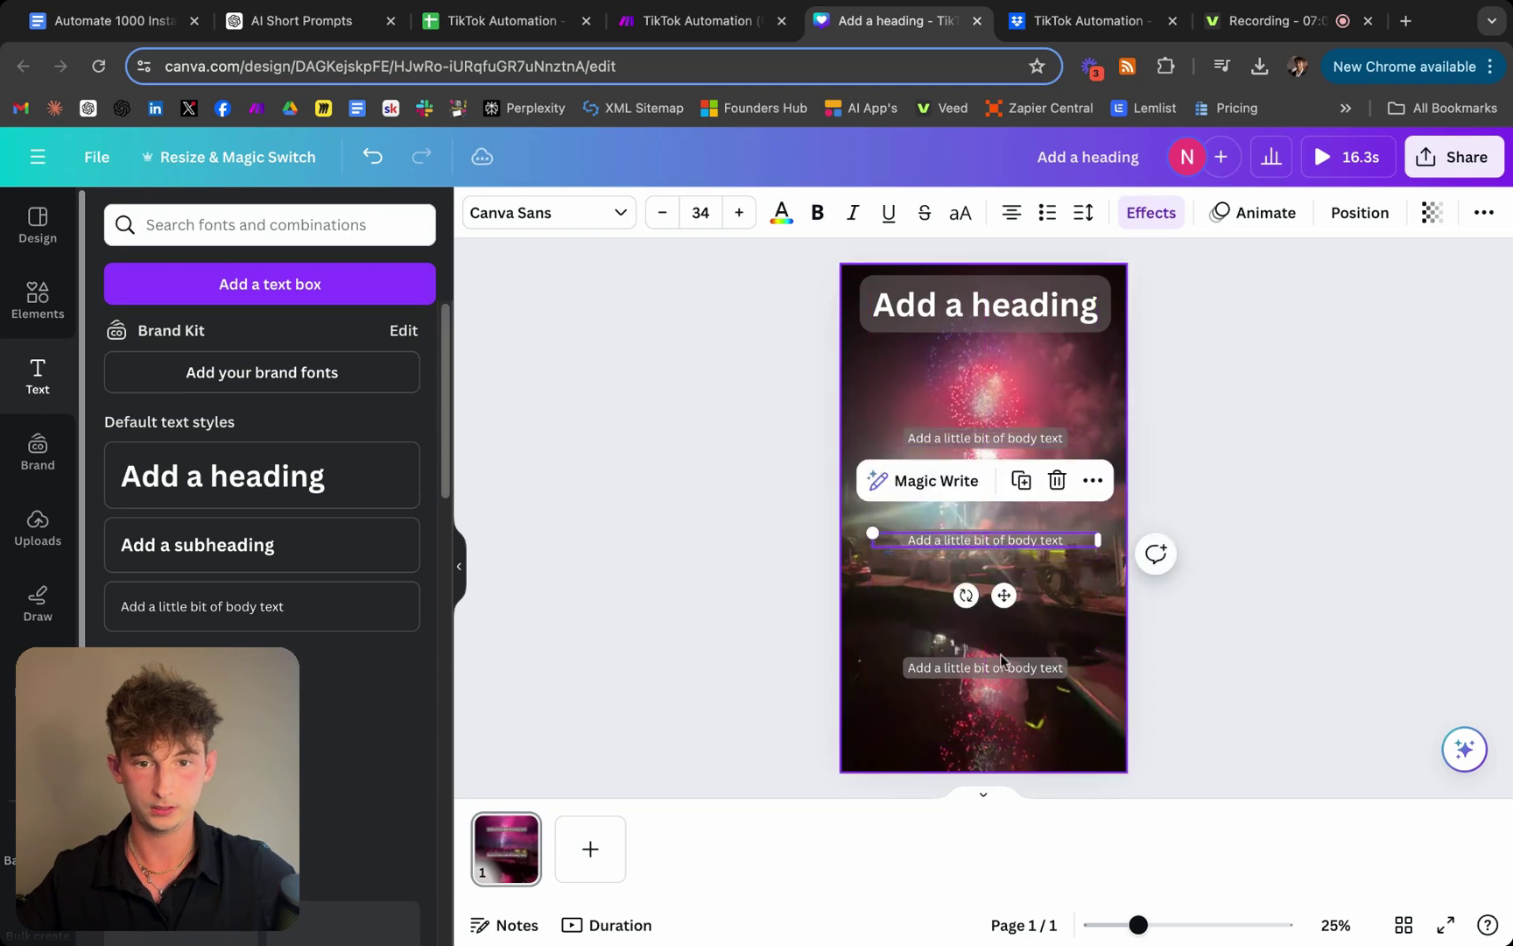
pyautogui.moveTo(1000, 658); pyautogui.dragTo(1000, 633)
pyautogui.click(715, 595)
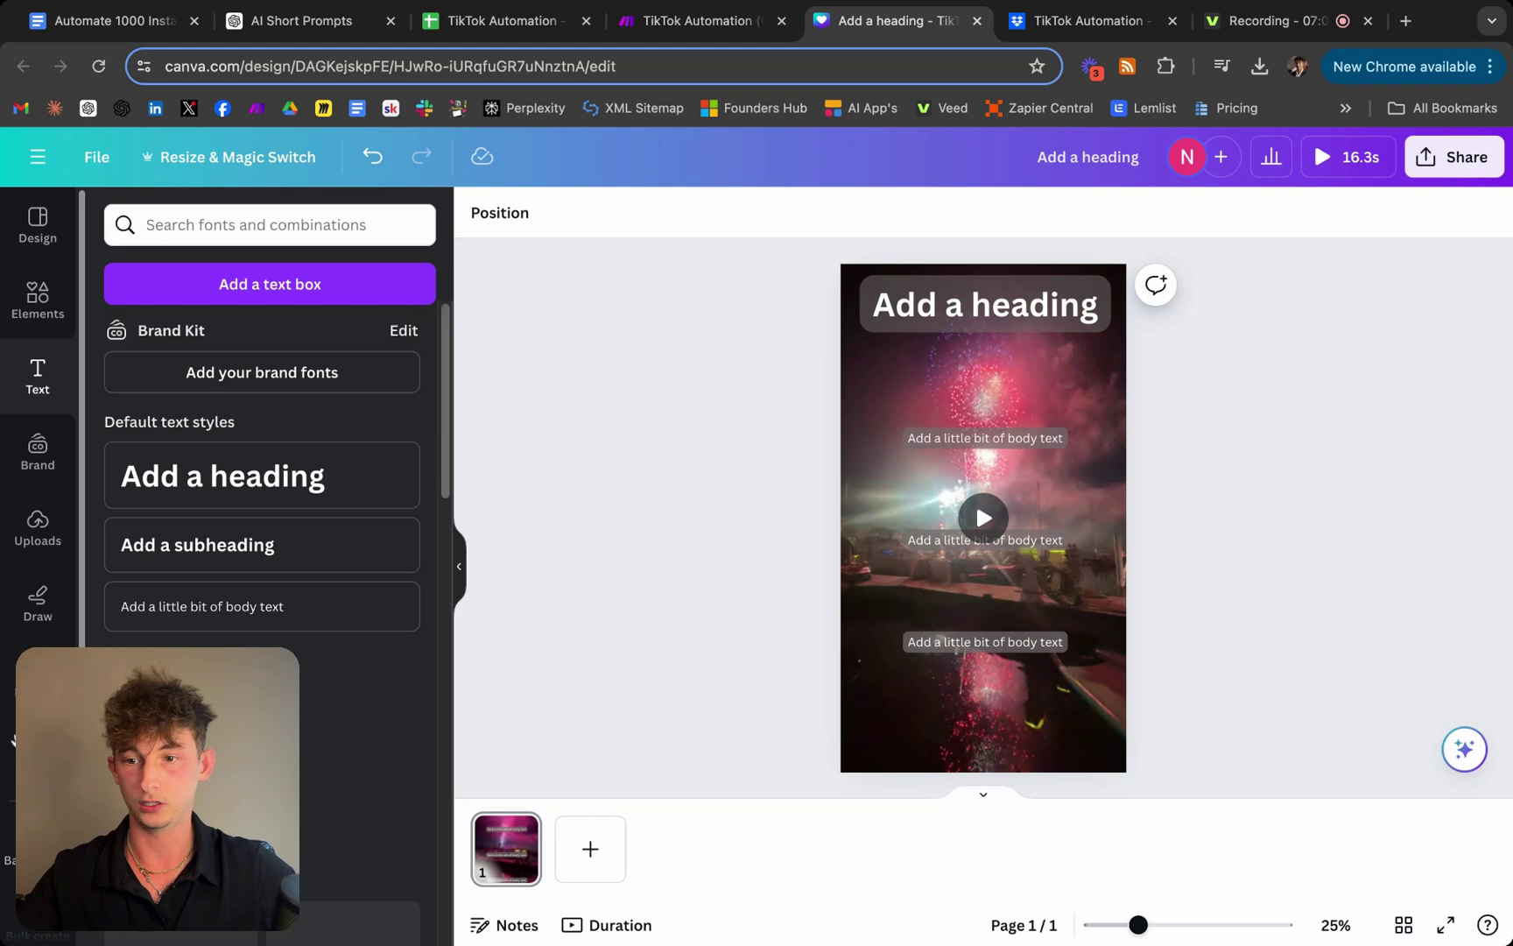
# Start Bulk create from Apps and link the heading to the Concept field
pyautogui.click(982, 303)
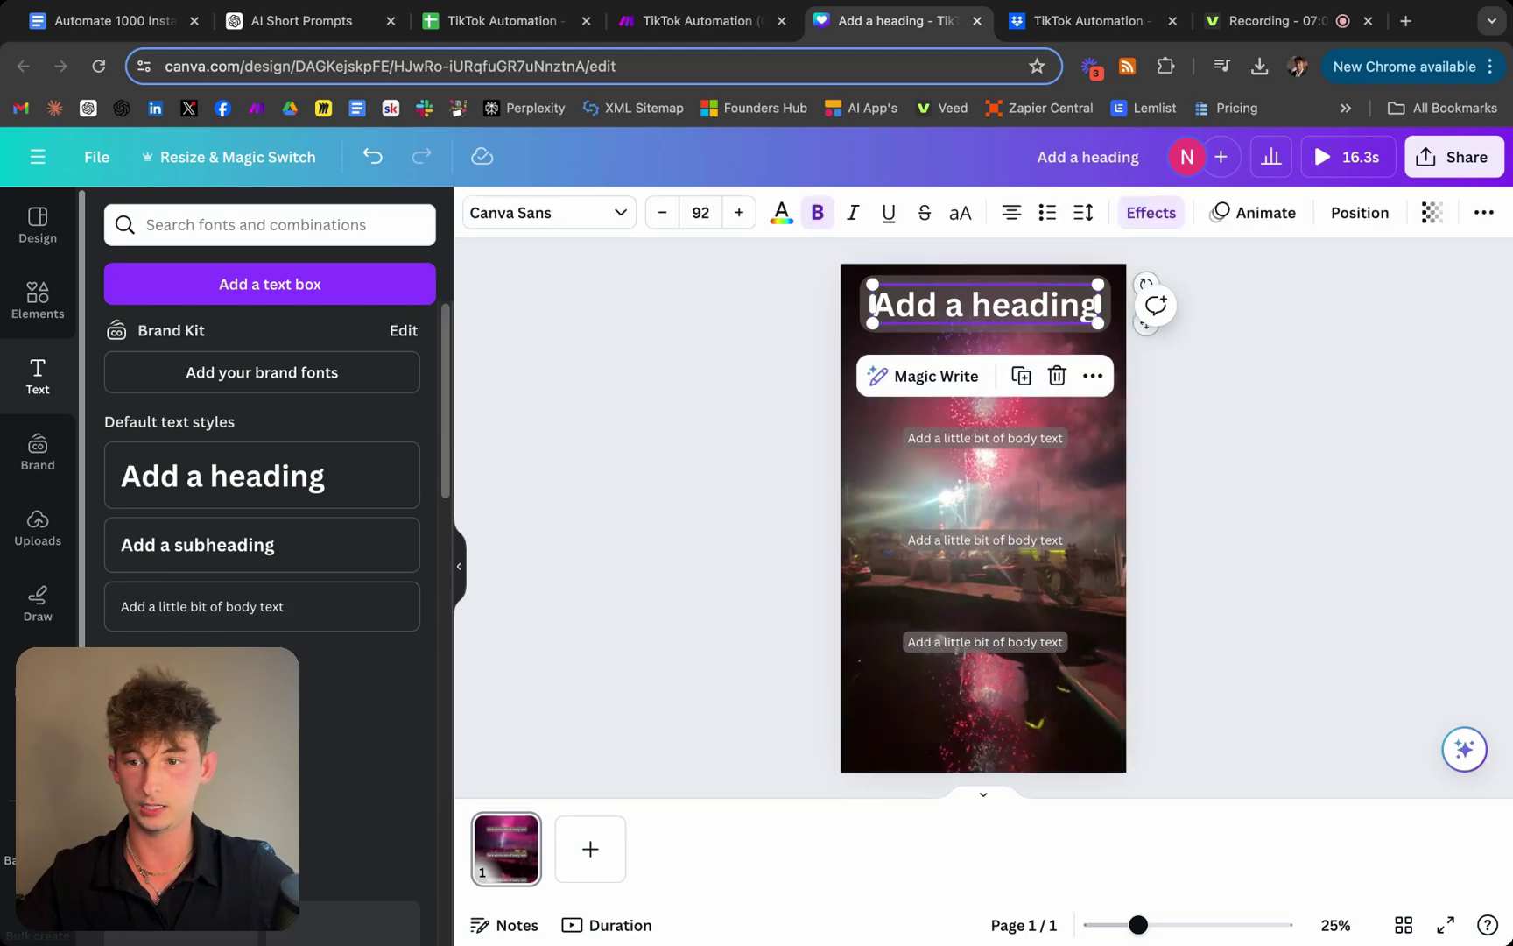
pyautogui.click(38, 755)
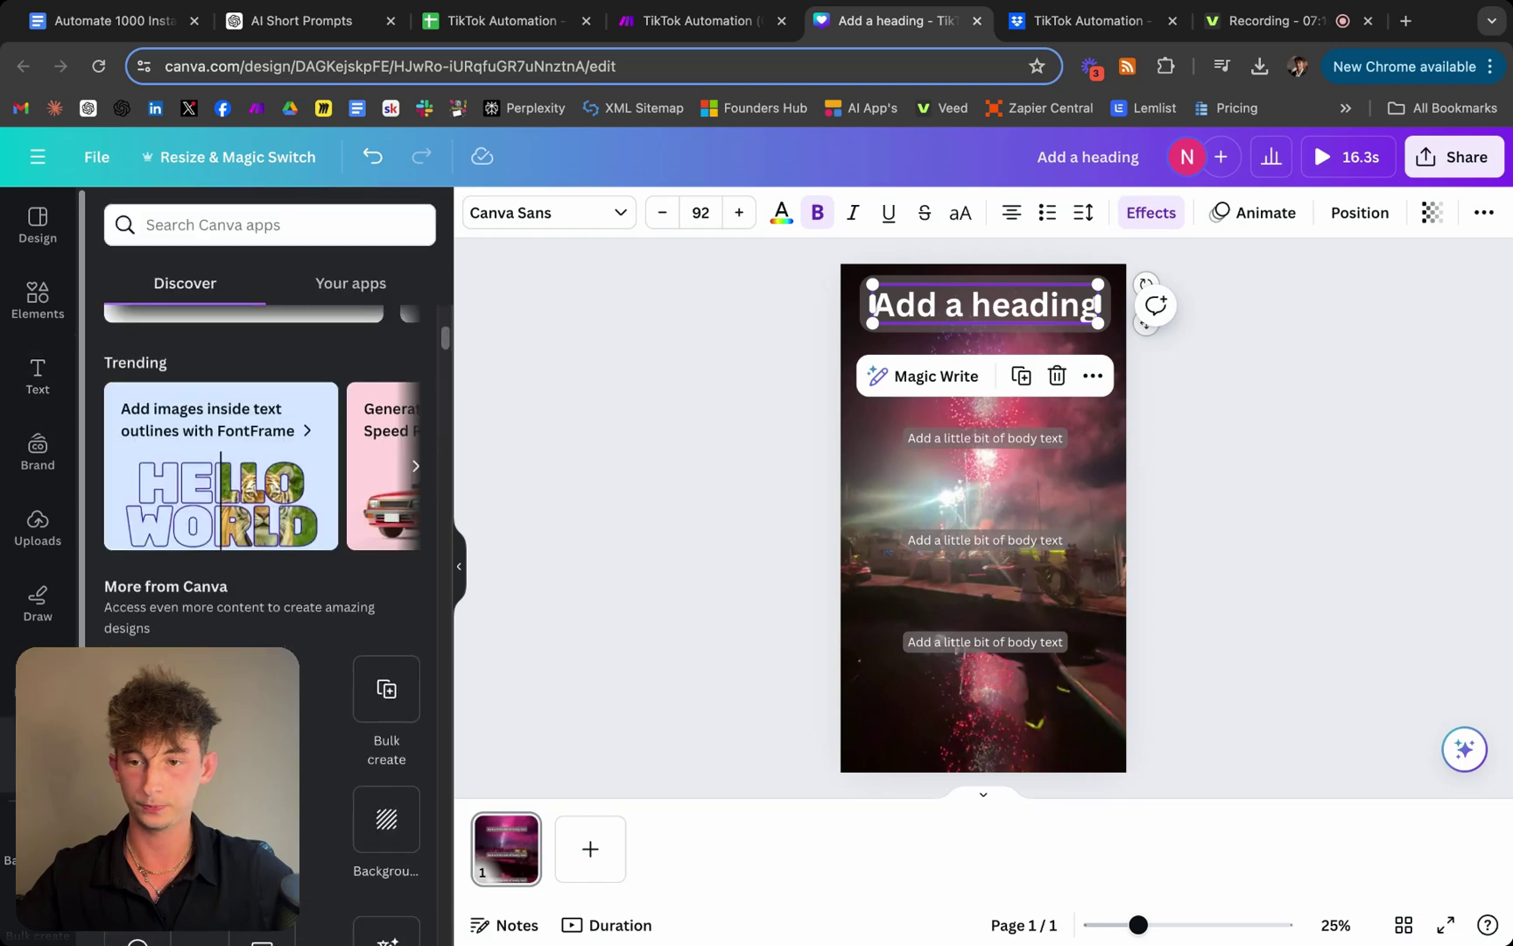
pyautogui.scroll(-3, 343, 536)
pyautogui.click(382, 511)
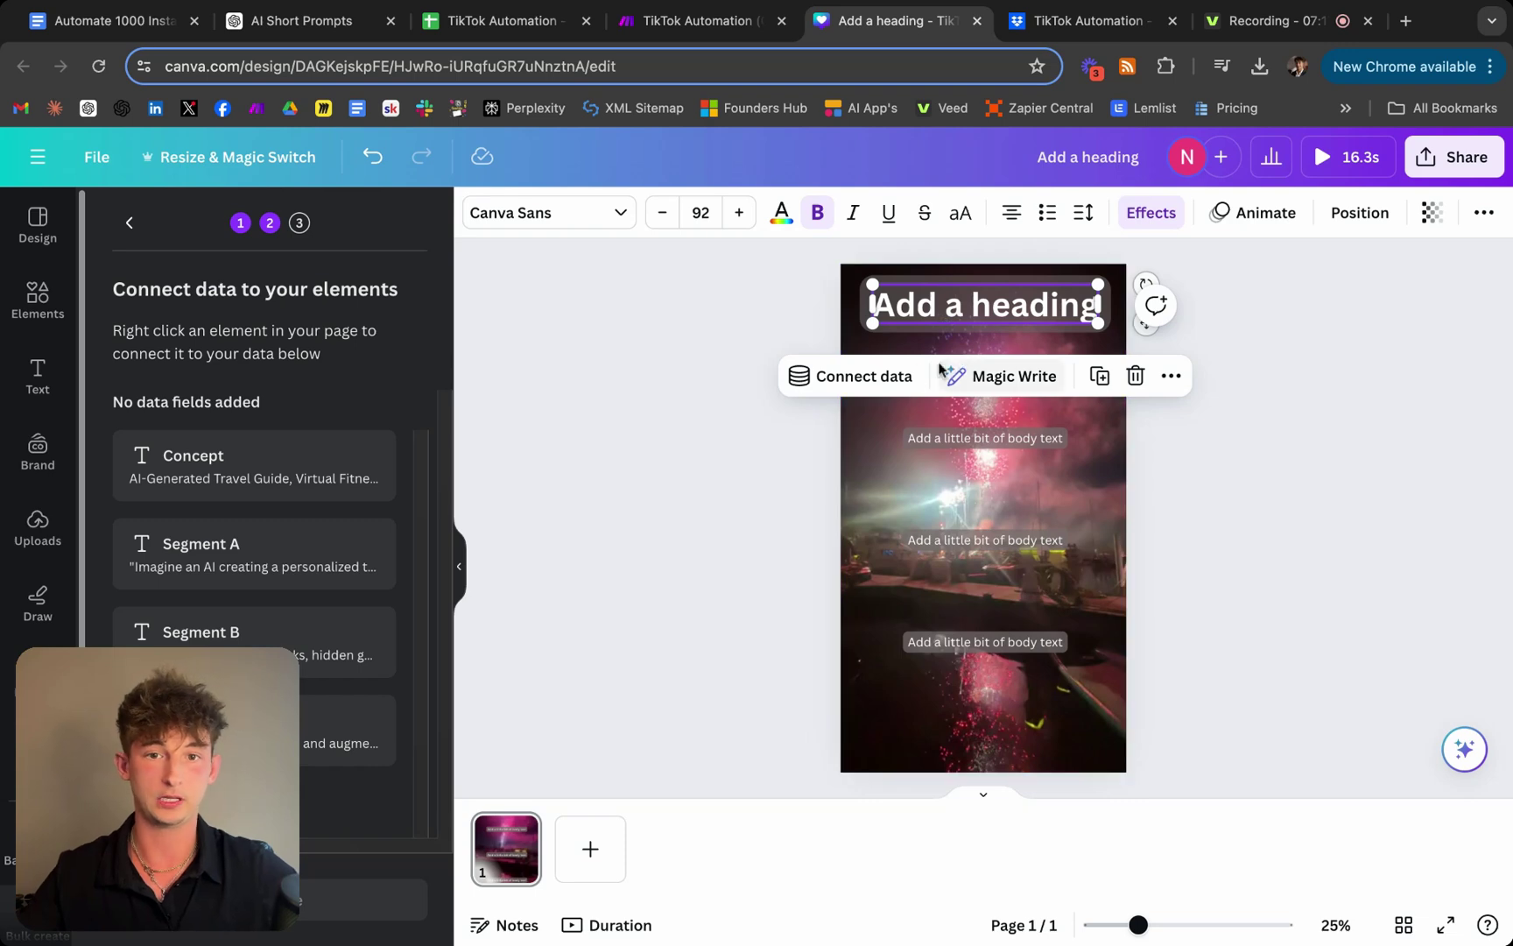
pyautogui.click(858, 385)
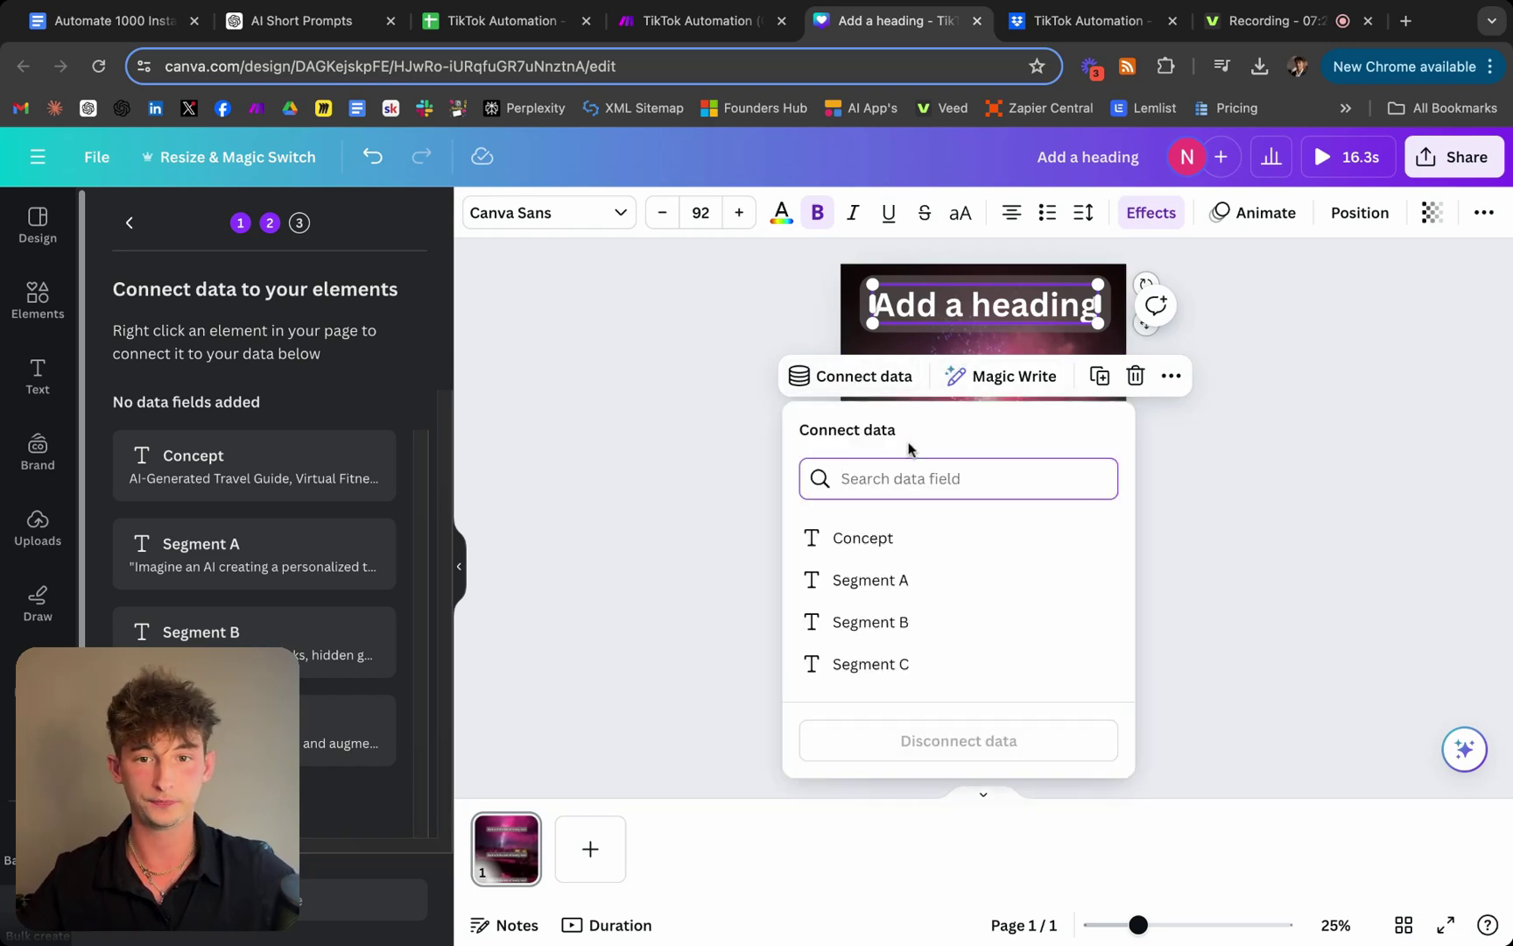
pyautogui.click(836, 540)
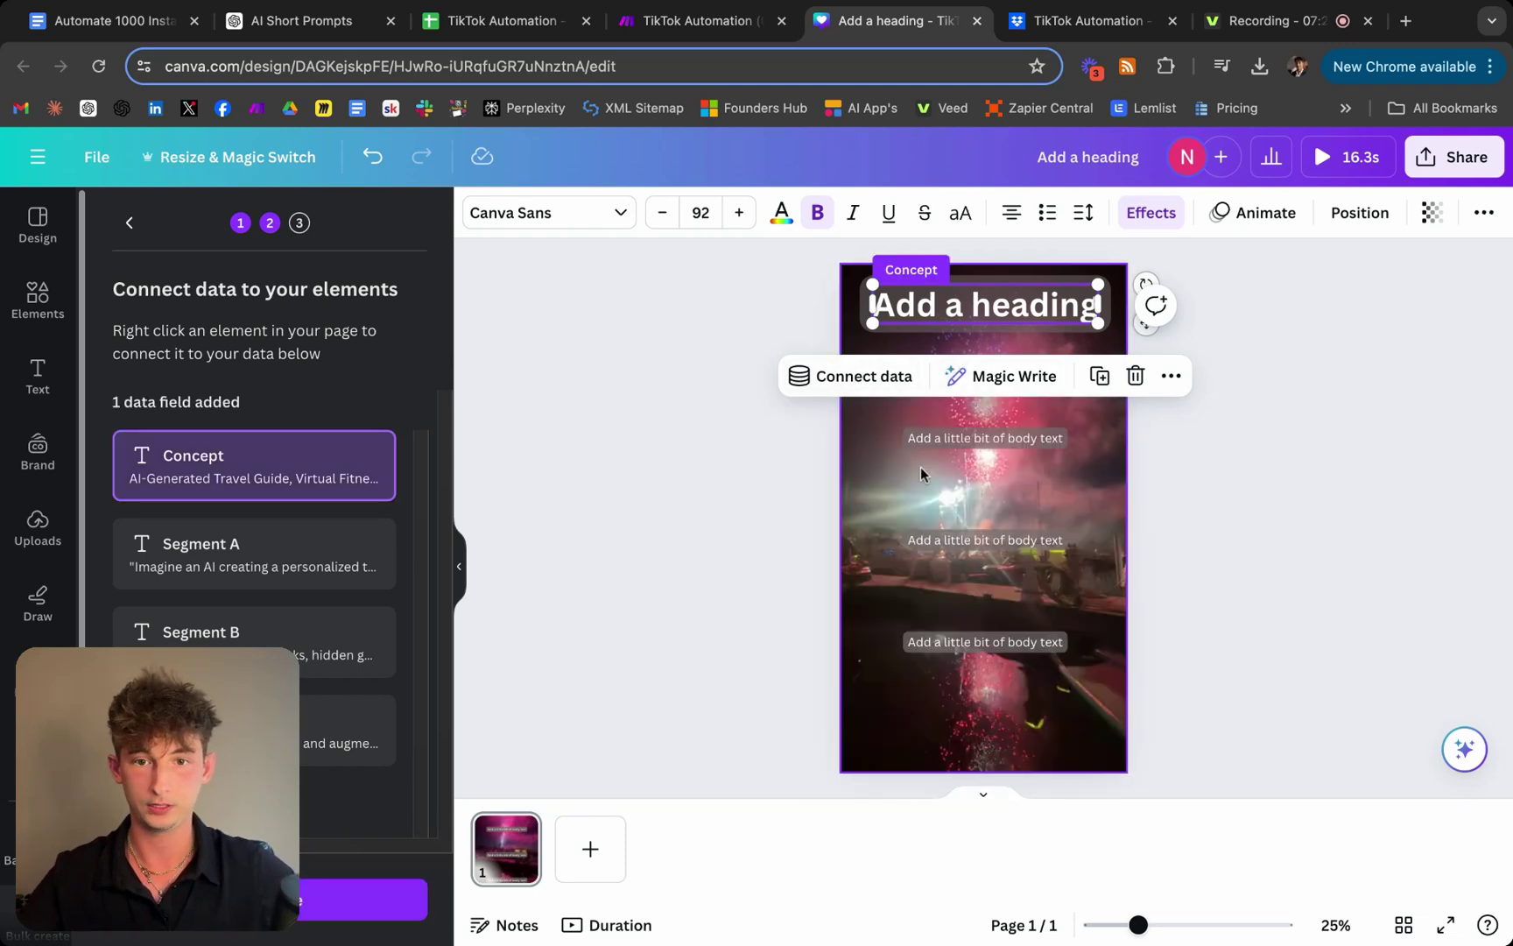
# Link the top, middle and bottom body texts to Segment A, B and C, then continue
pyautogui.click(963, 439)
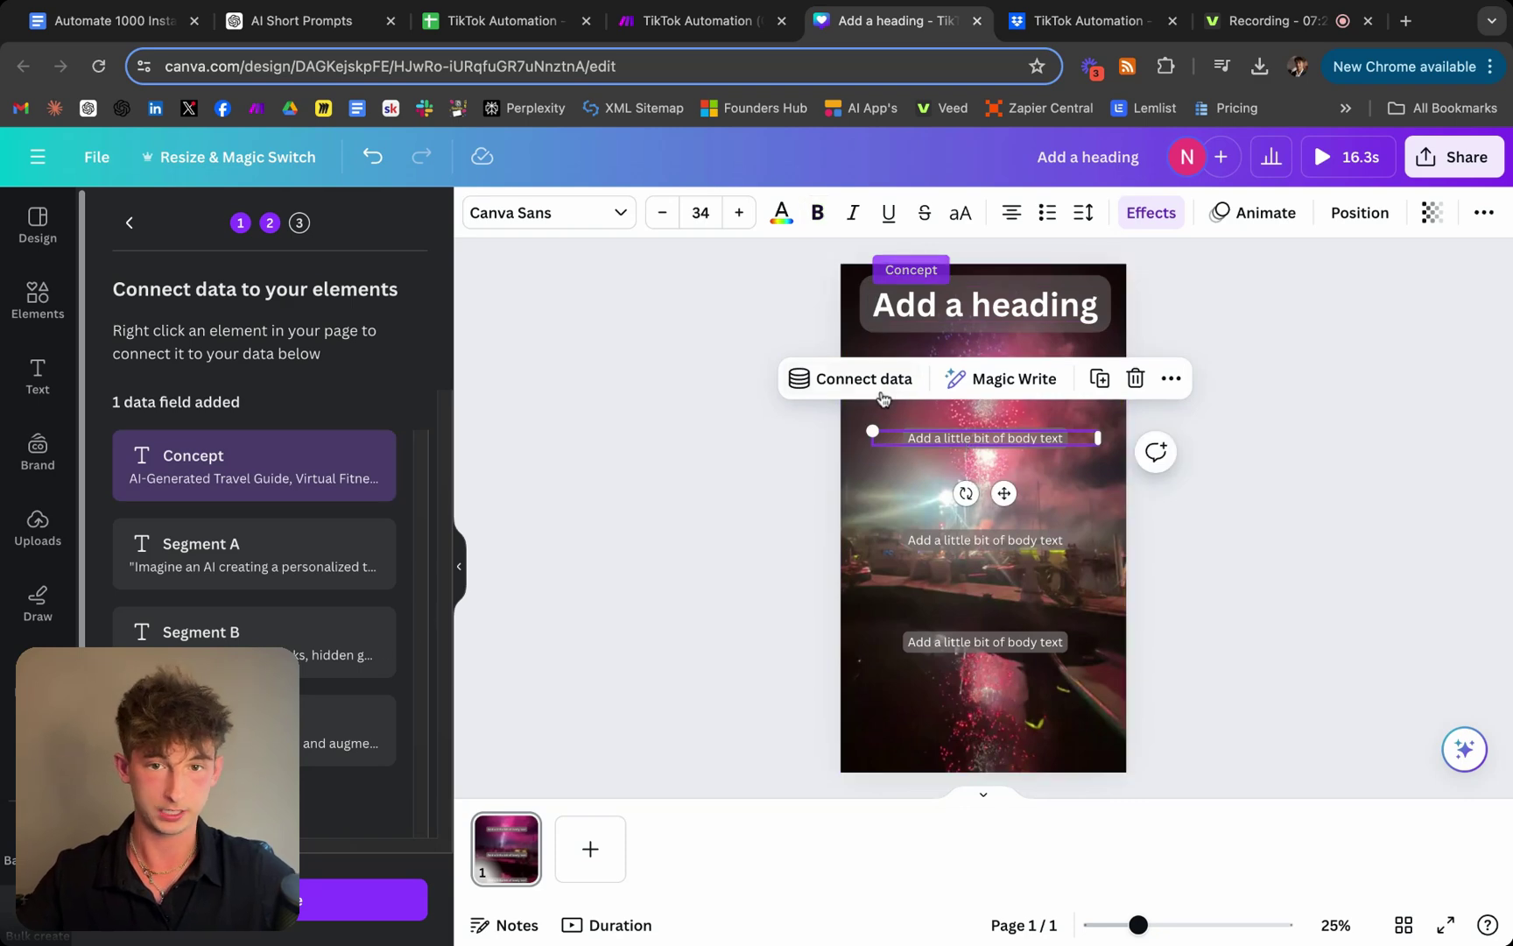
pyautogui.click(854, 380)
pyautogui.click(875, 578)
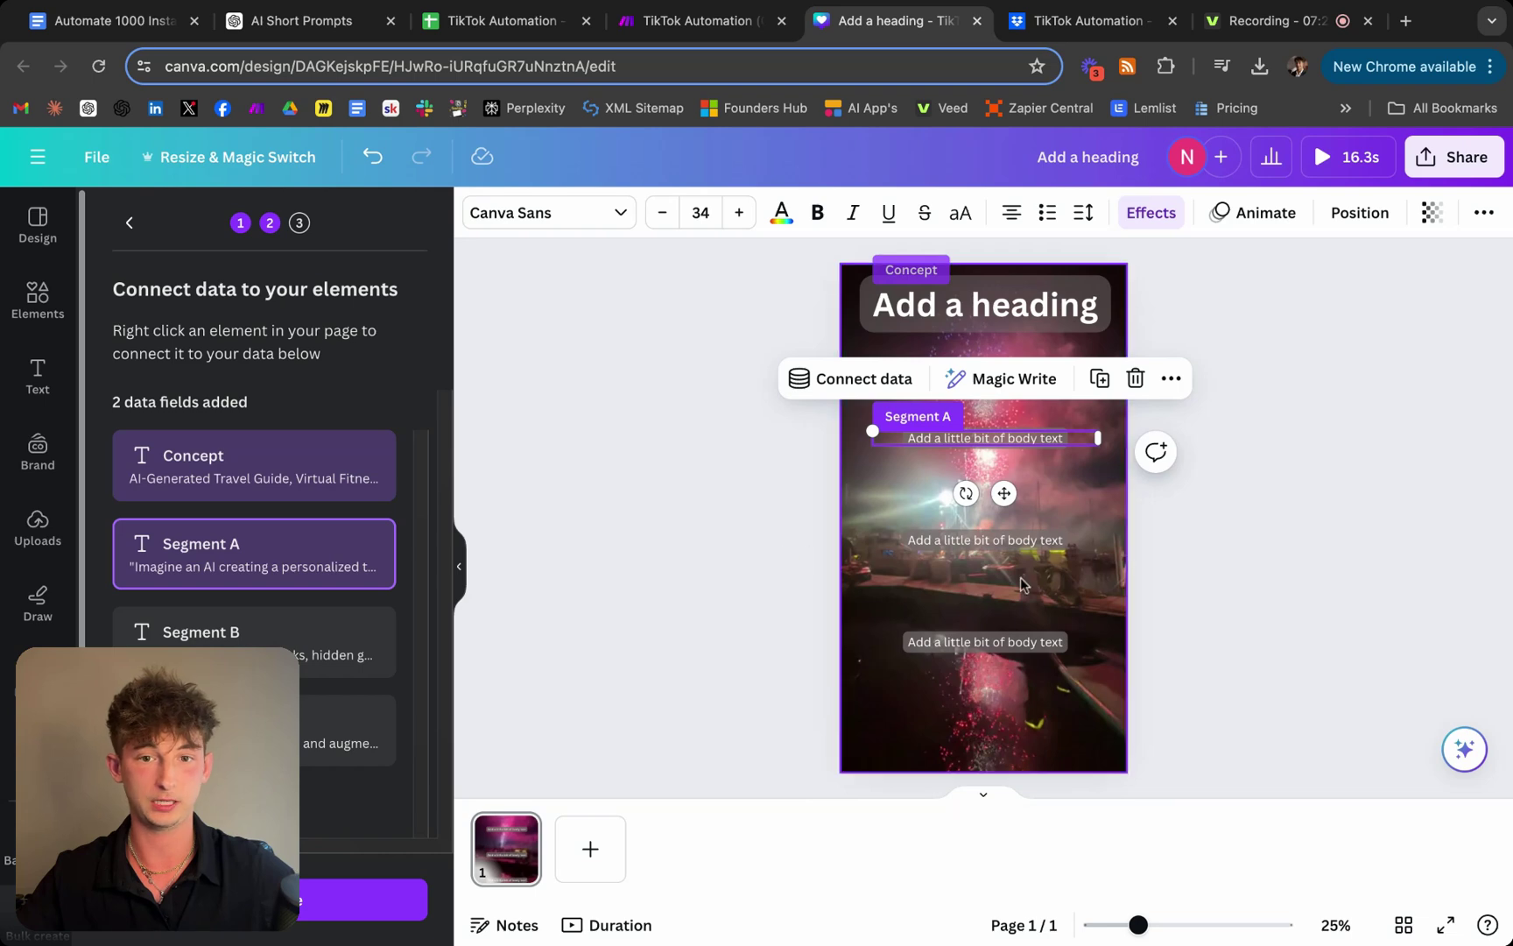
pyautogui.click(994, 543)
pyautogui.click(826, 488)
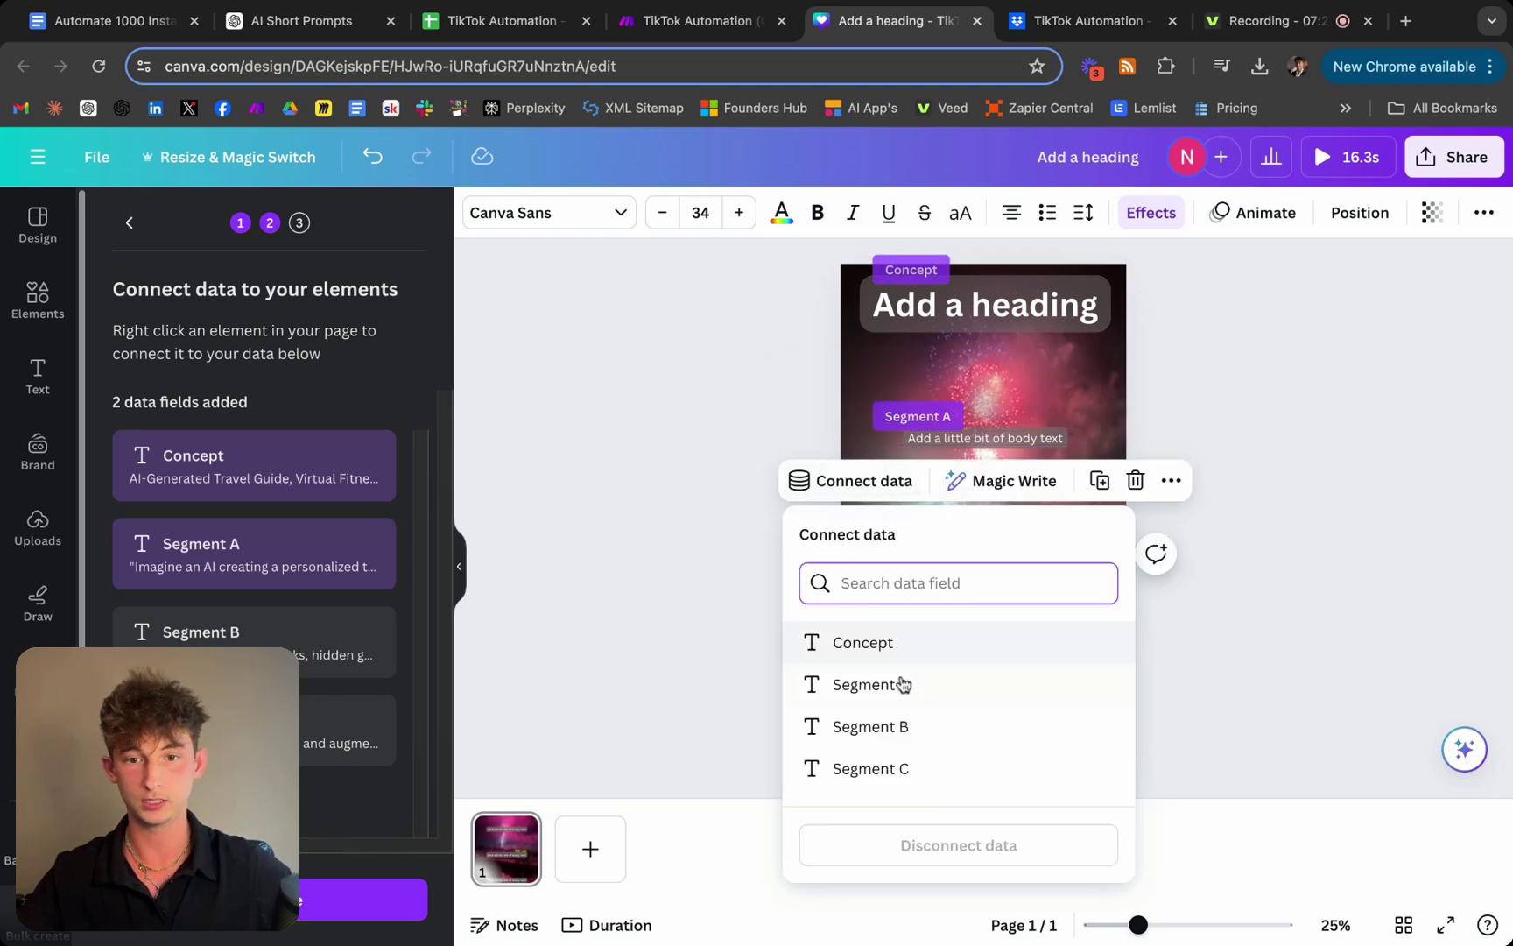
pyautogui.click(891, 734)
pyautogui.click(985, 641)
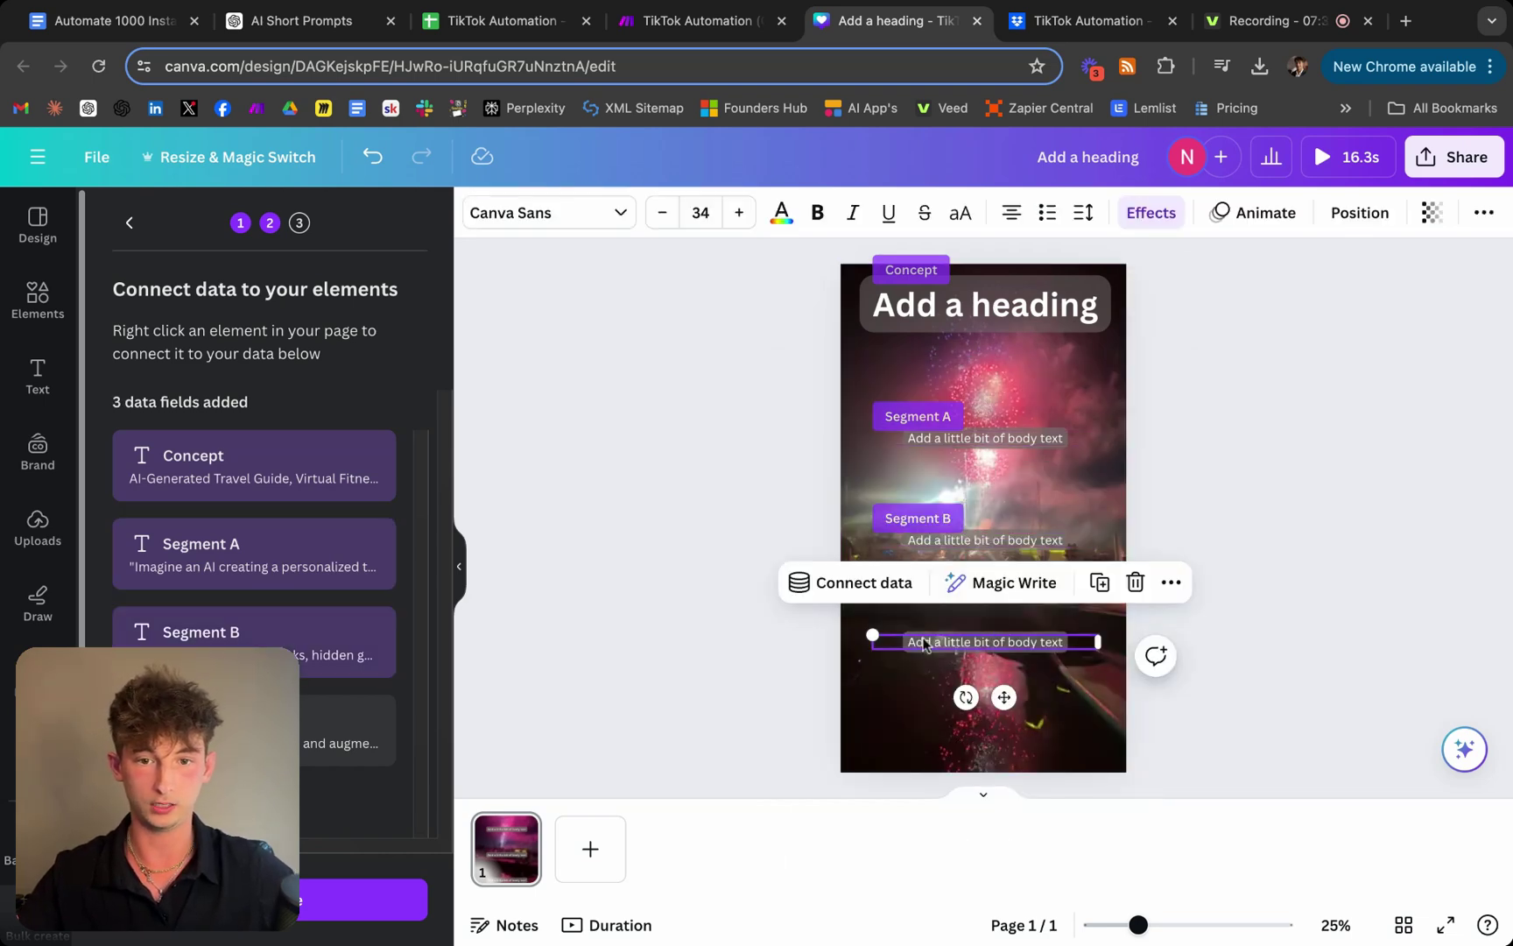
pyautogui.click(841, 582)
pyautogui.click(865, 445)
pyautogui.click(693, 605)
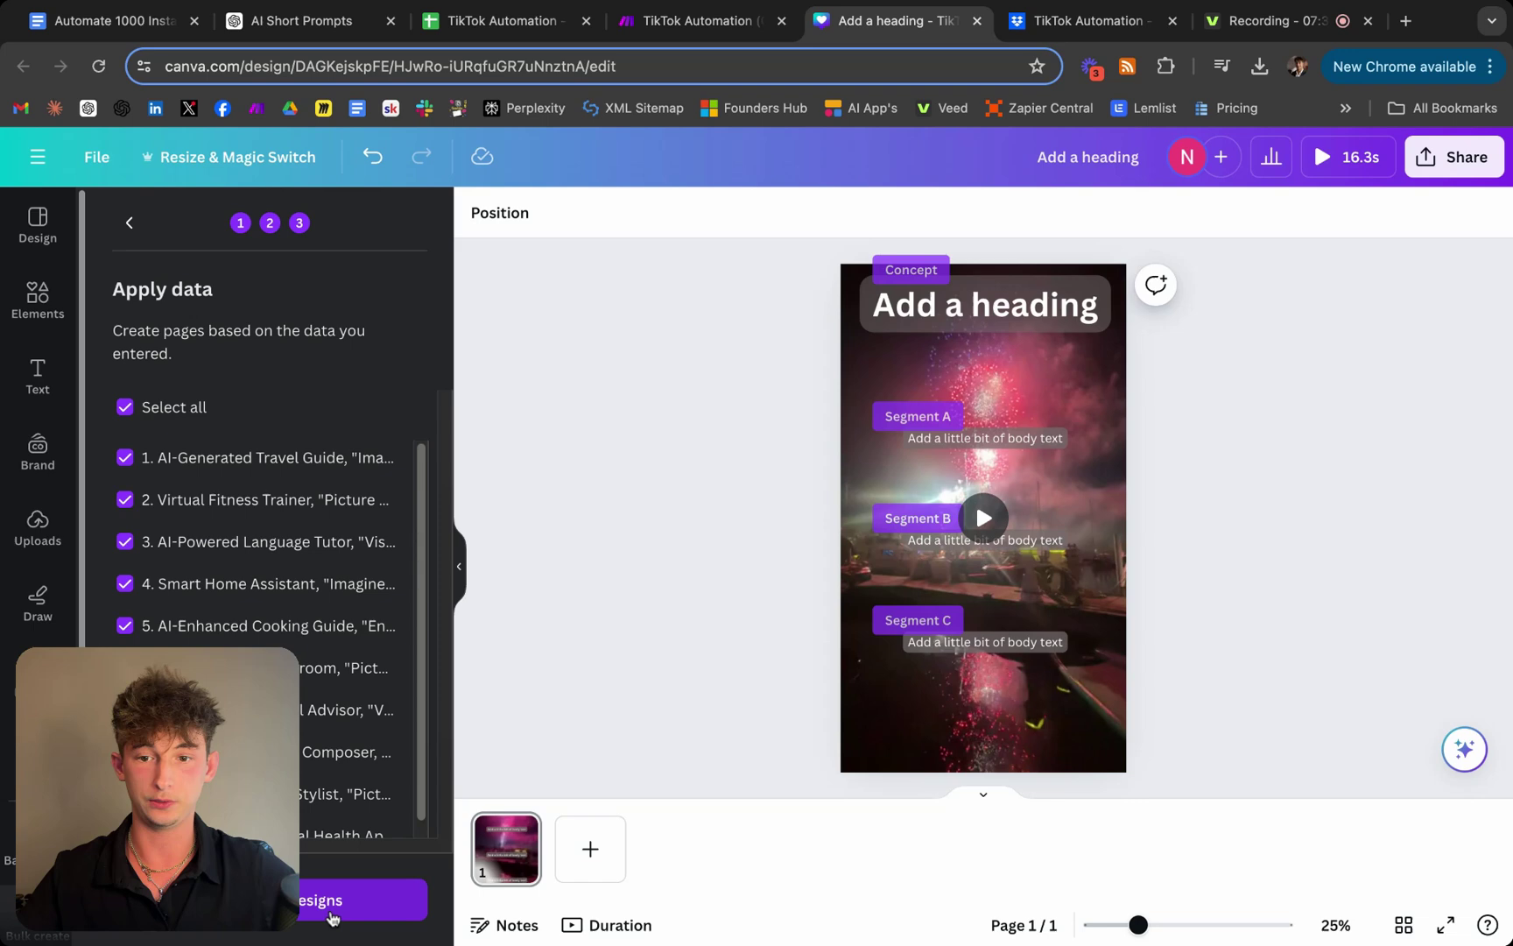
# Generate the 10-page bulk design and view page 2, 'Virtual Fitness Trainer'
pyautogui.click(332, 917)
pyautogui.scroll(-1, 315, 631)
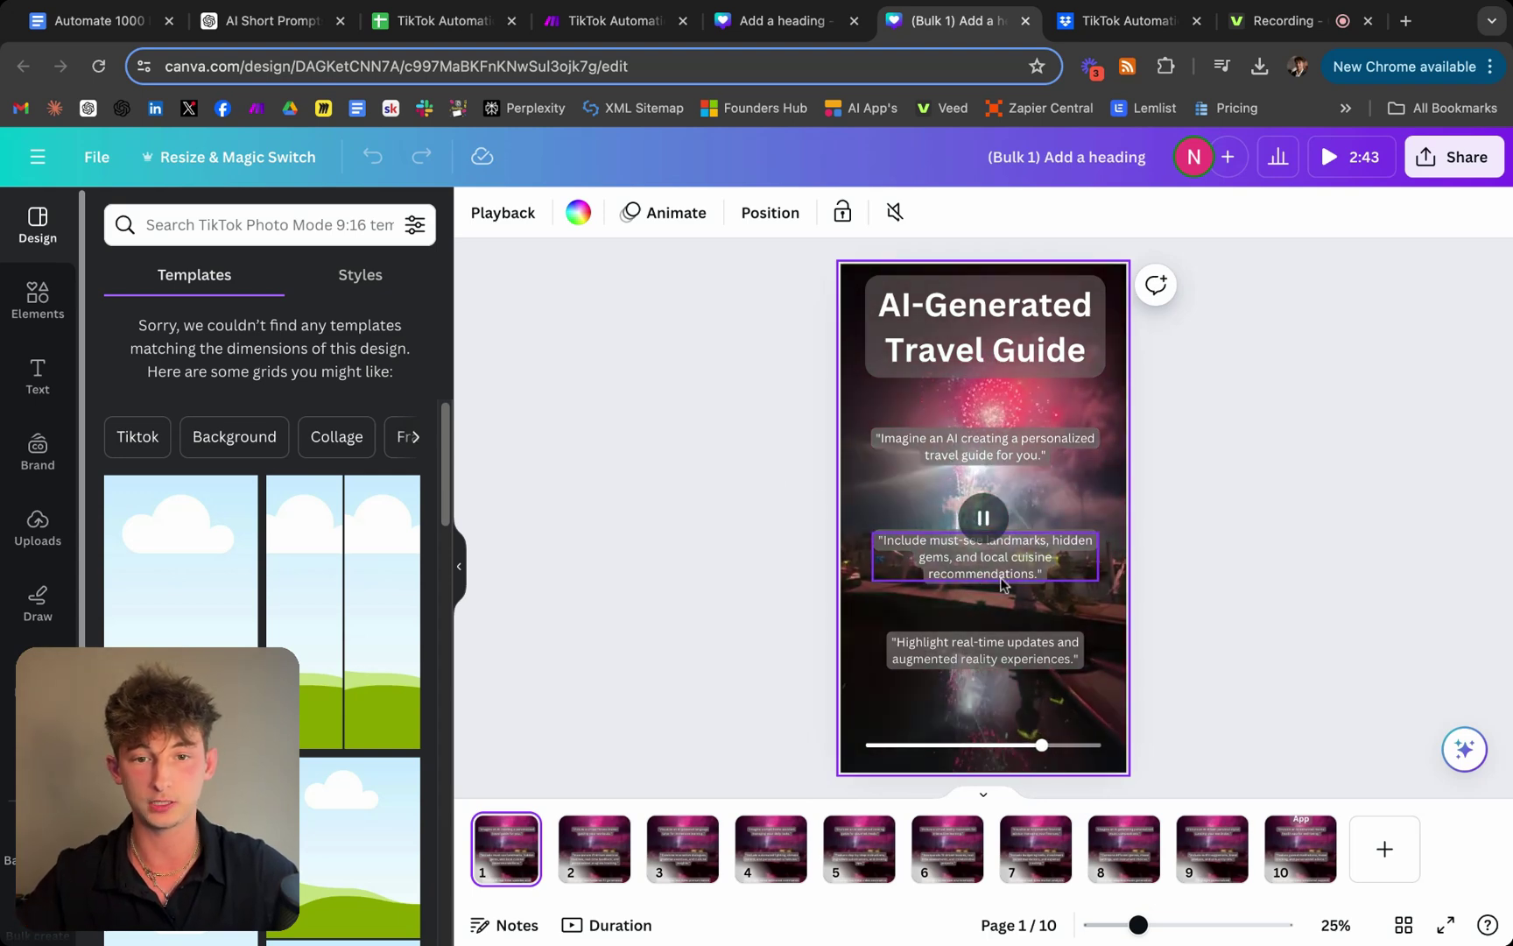
pyautogui.click(596, 847)
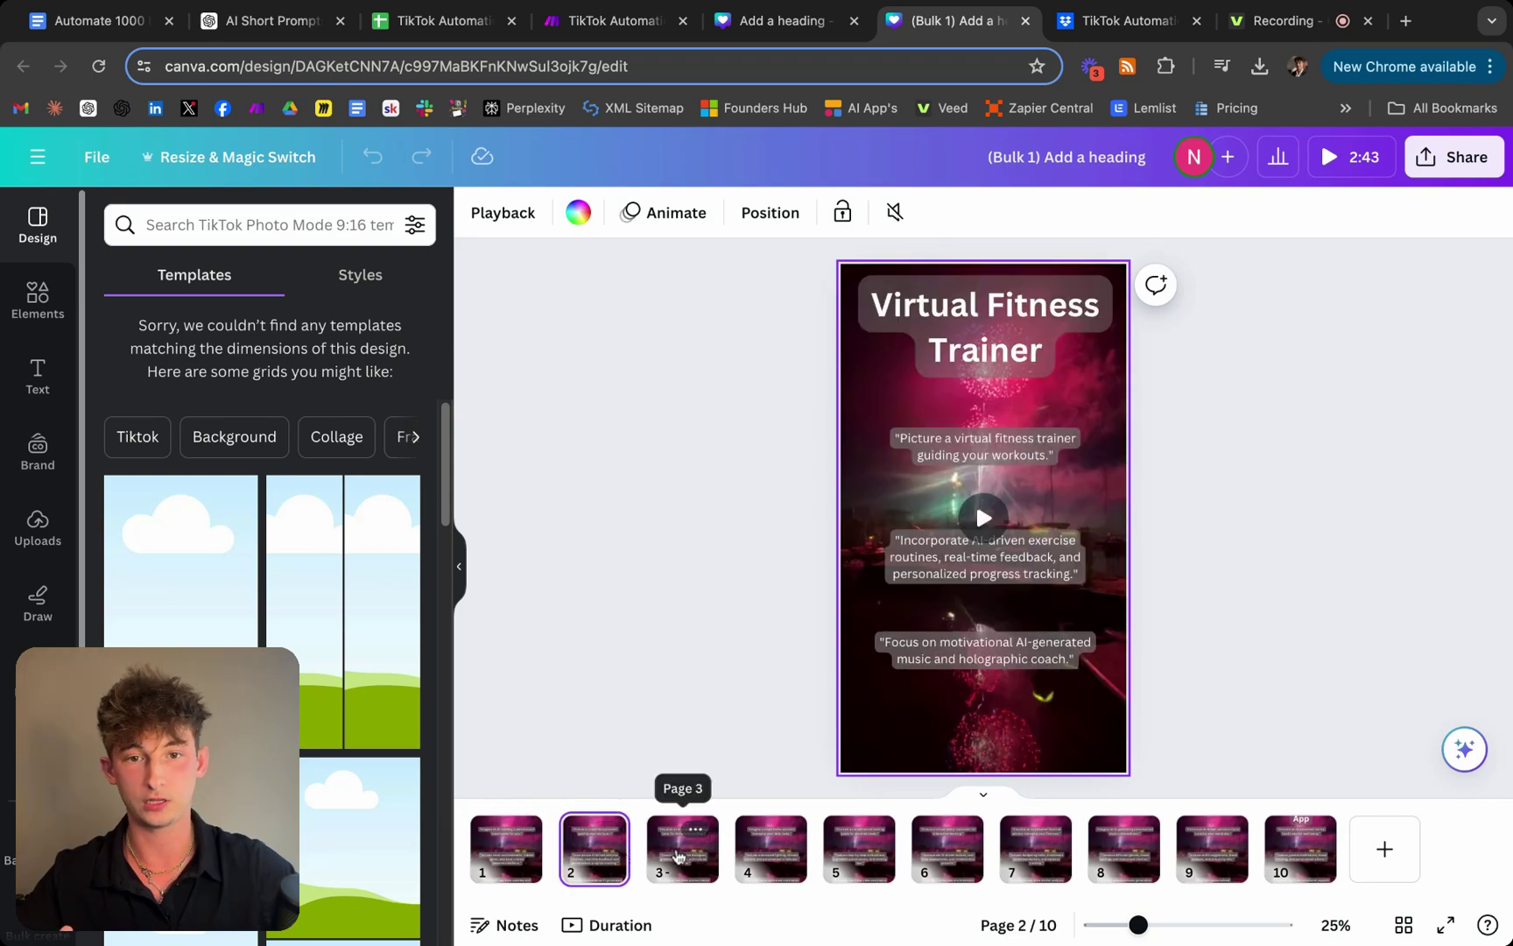
pyautogui.click(676, 860)
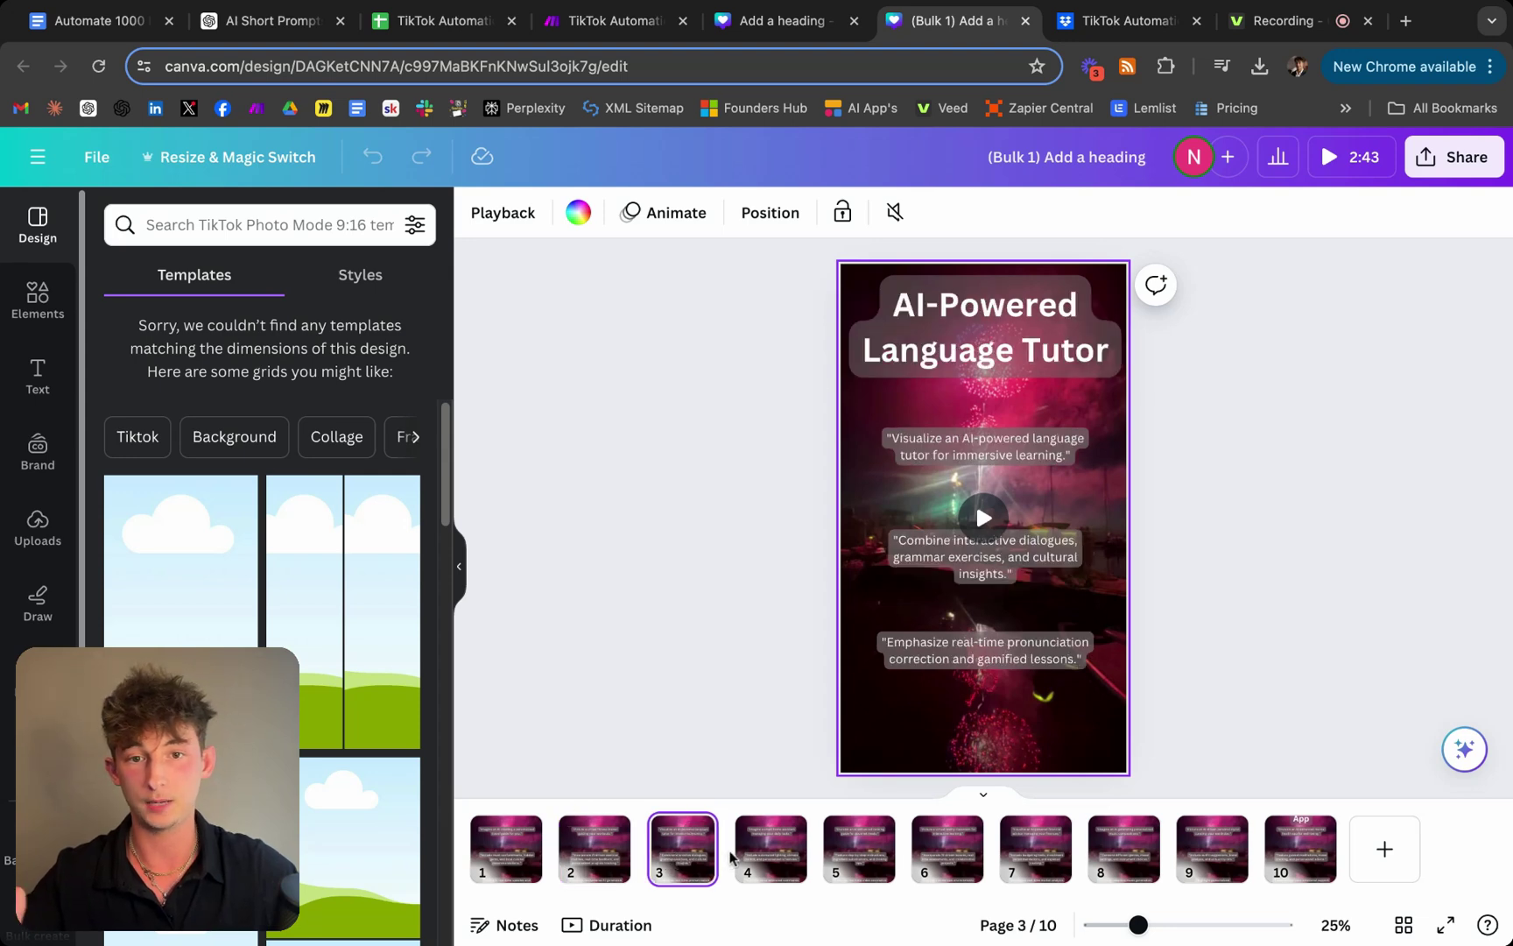
pyautogui.click(775, 843)
pyautogui.click(863, 856)
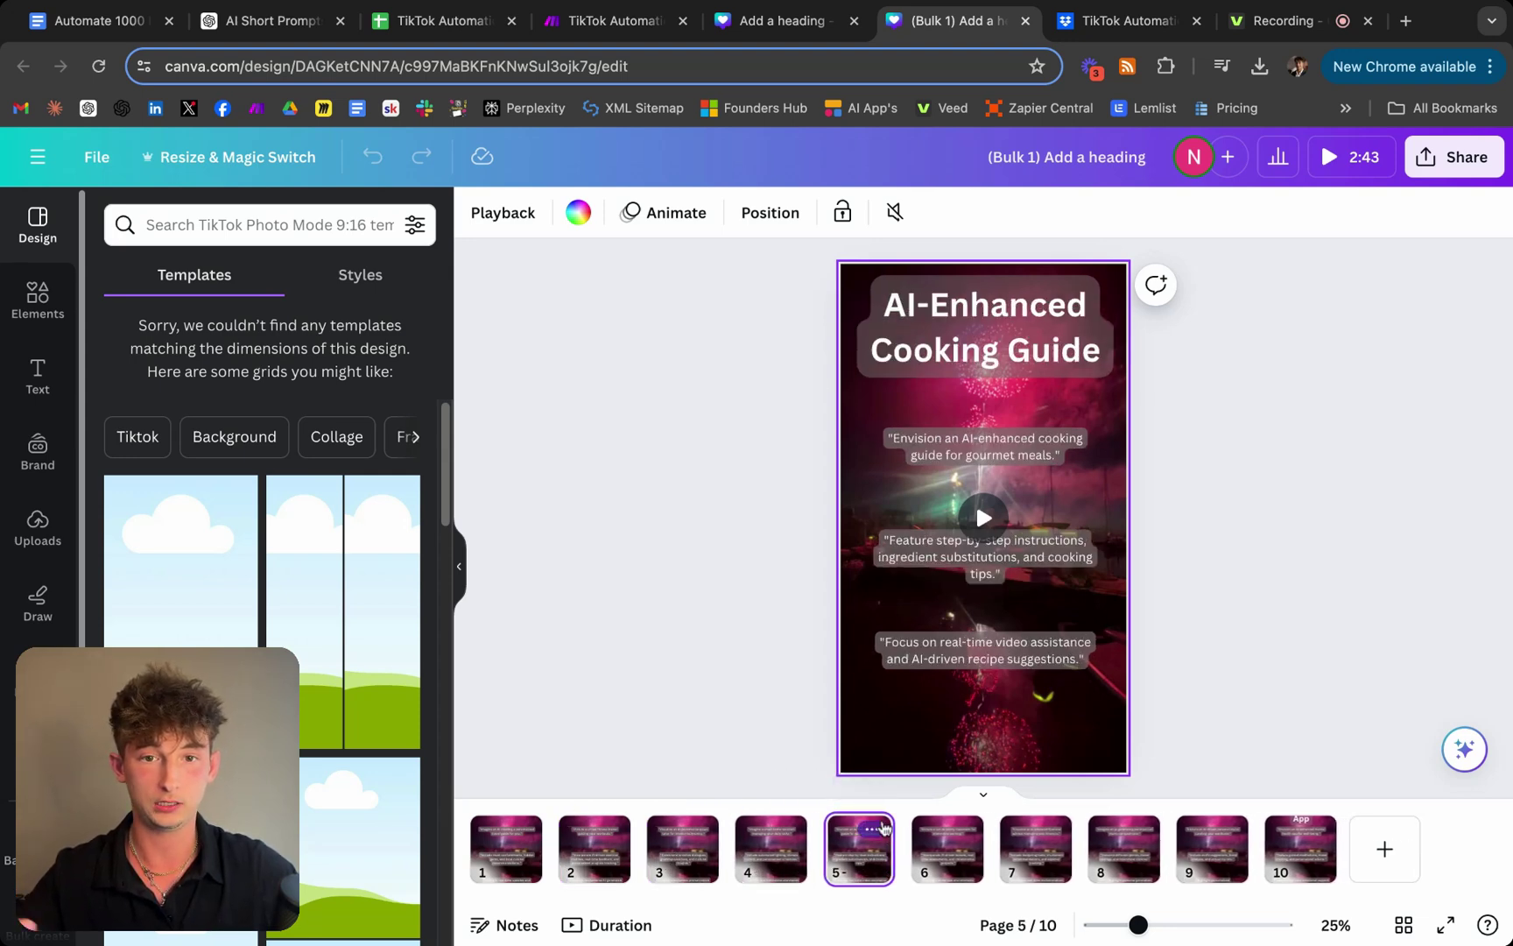
pyautogui.click(931, 850)
pyautogui.click(1045, 837)
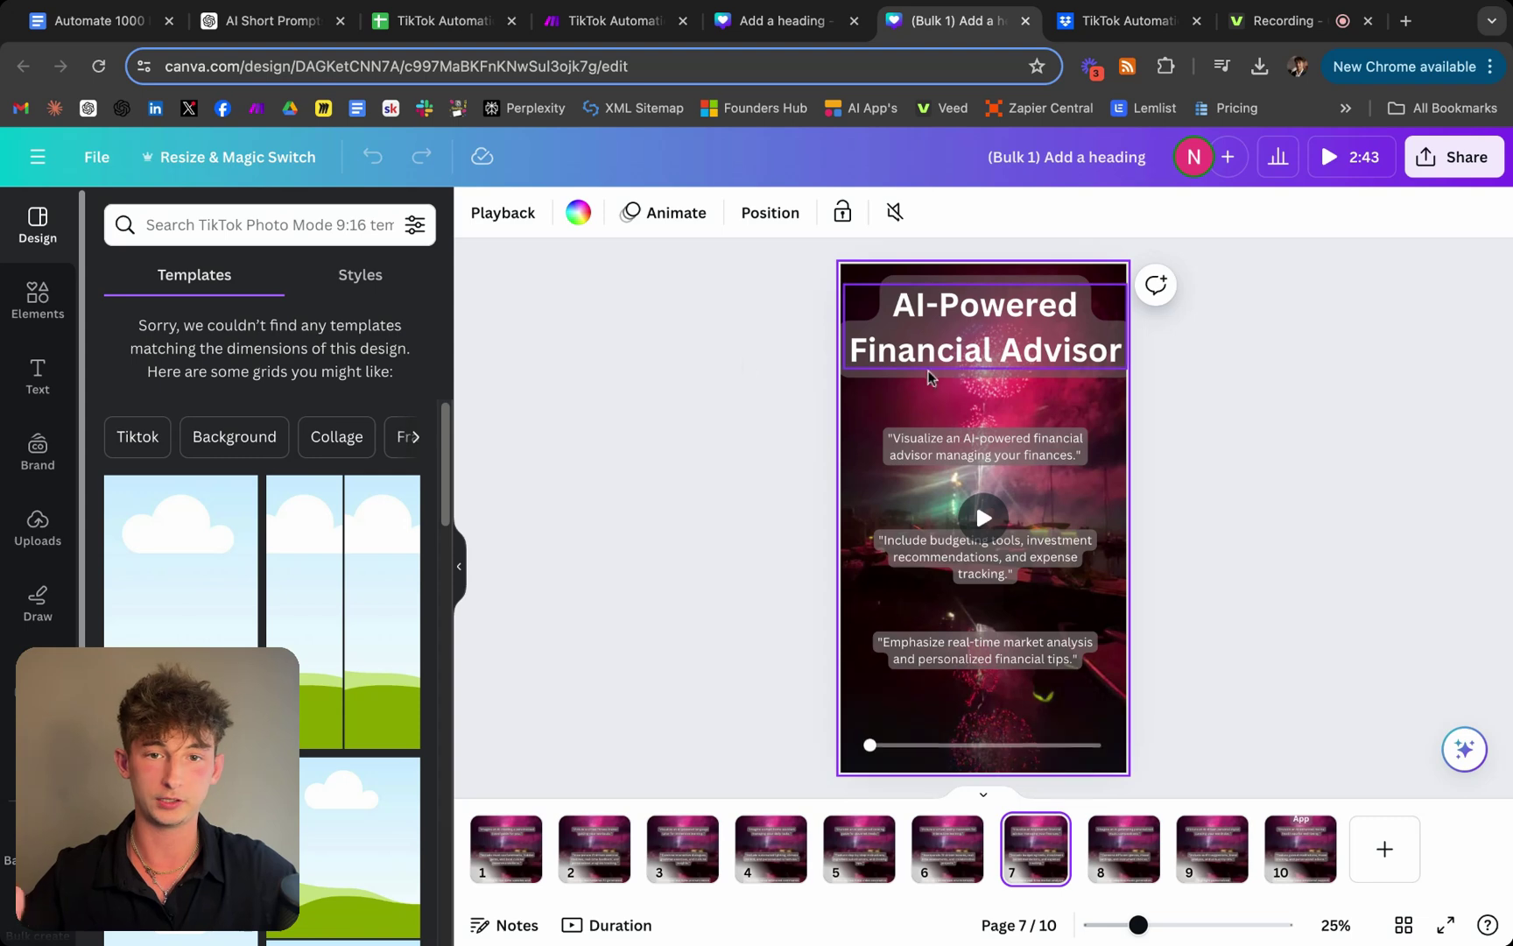
pyautogui.click(706, 419)
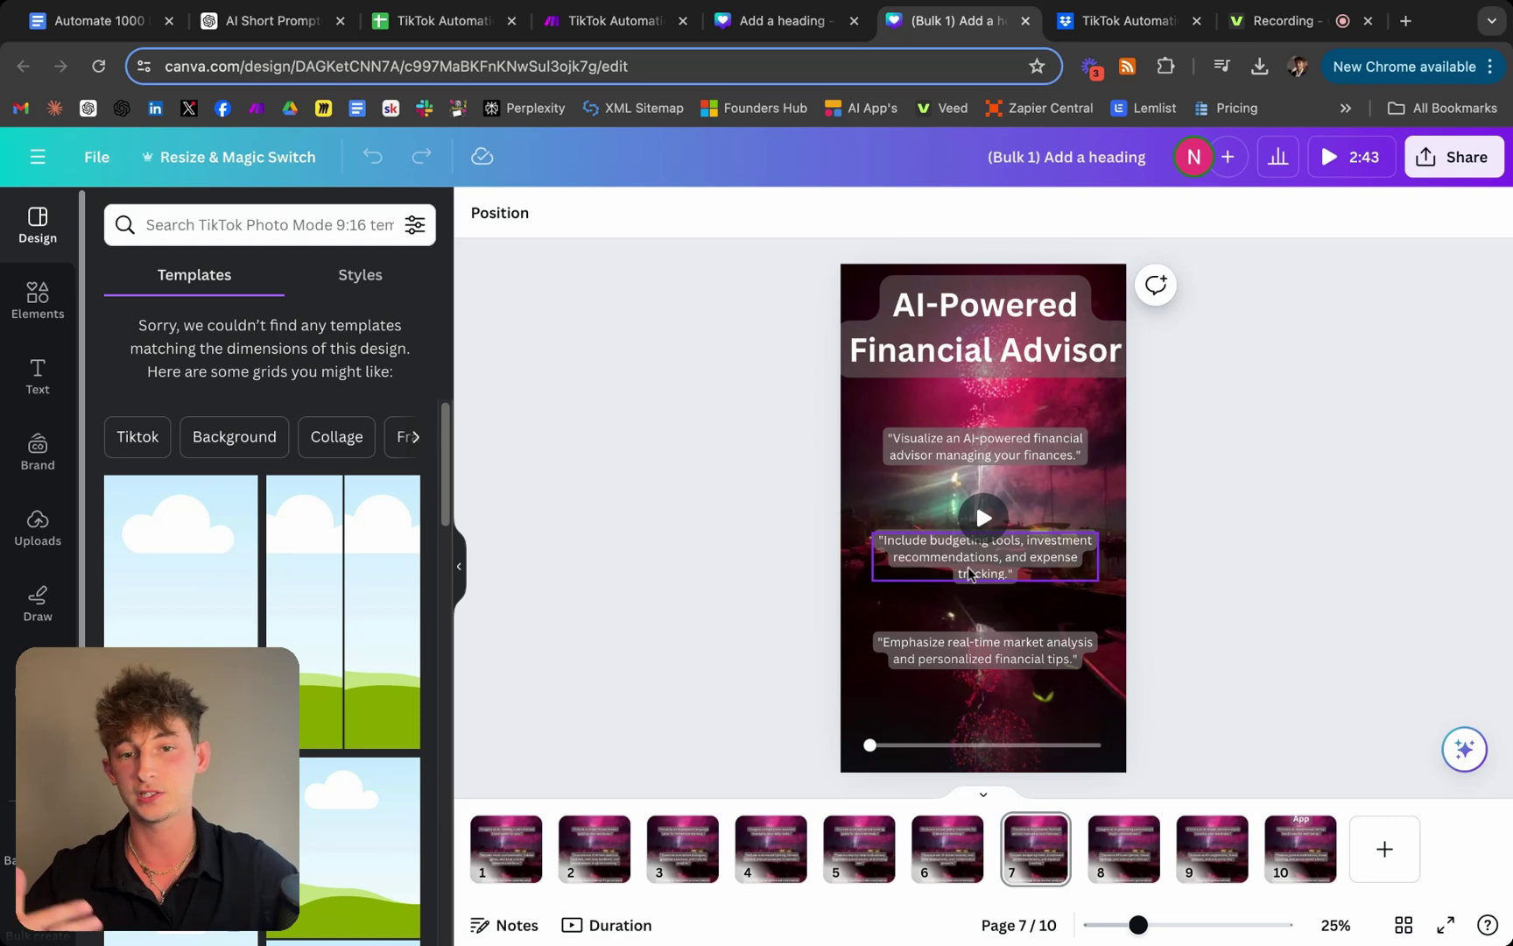
pyautogui.click(899, 448)
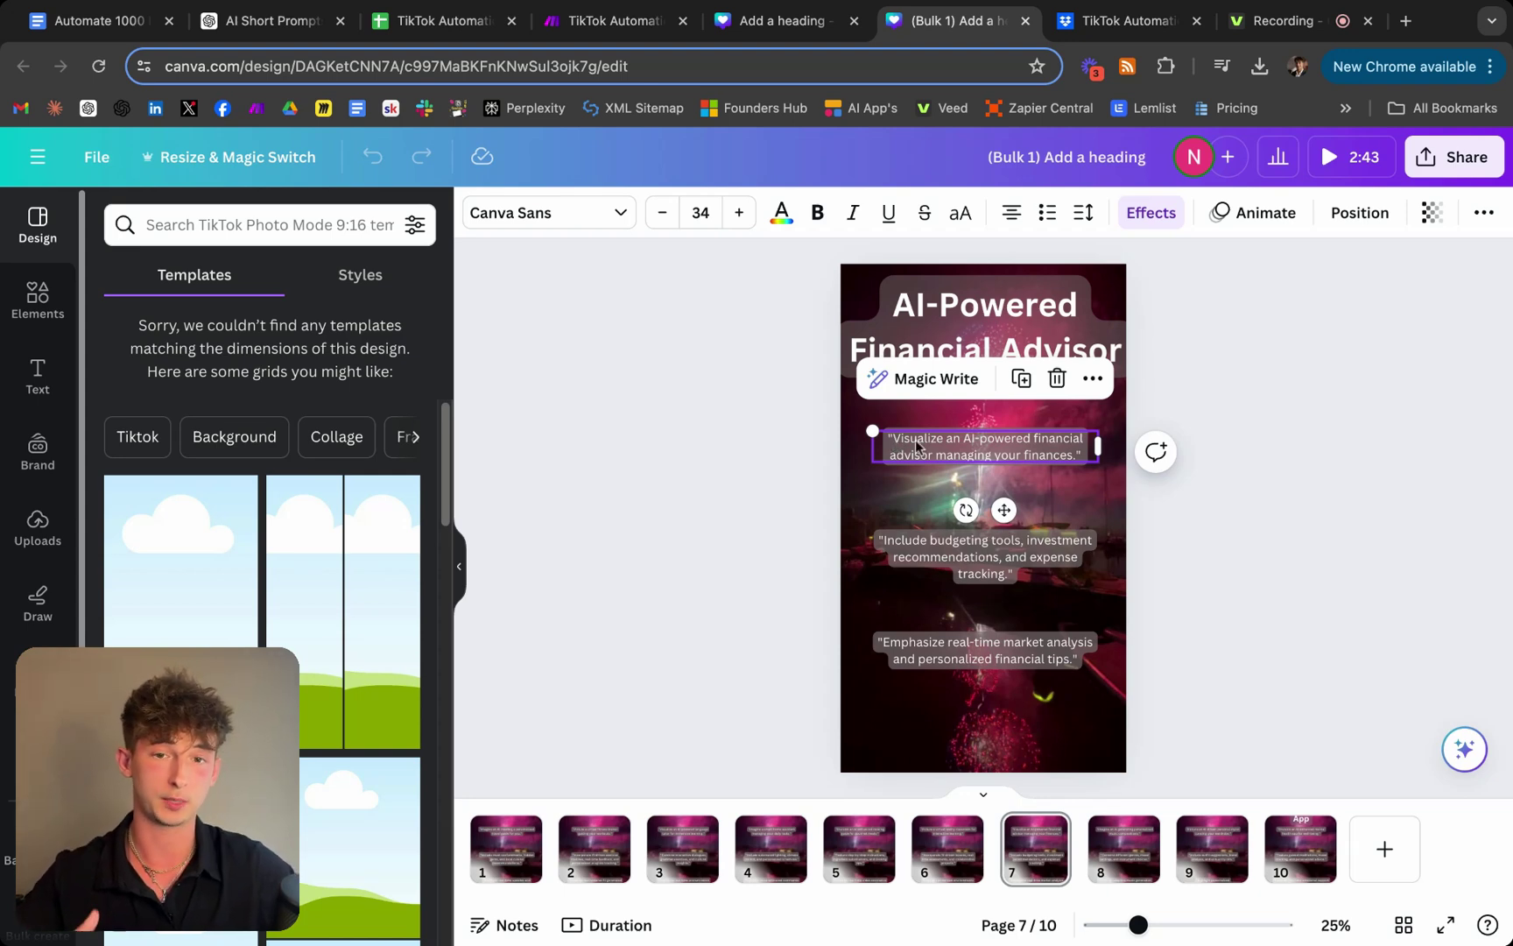
pyautogui.click(442, 20)
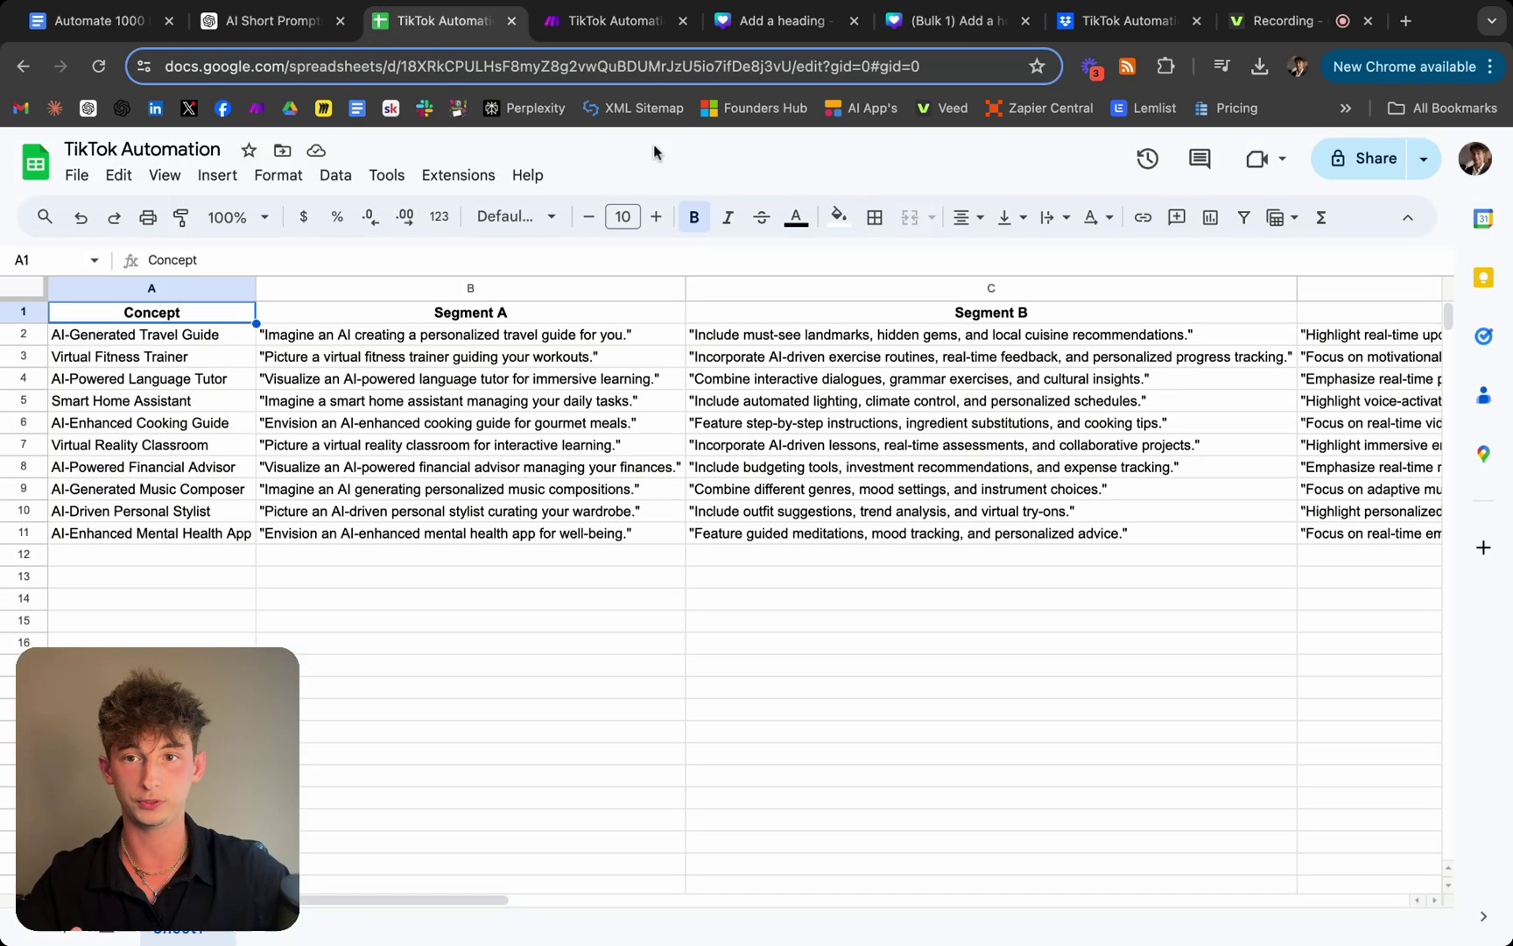
pyautogui.click(262, 338)
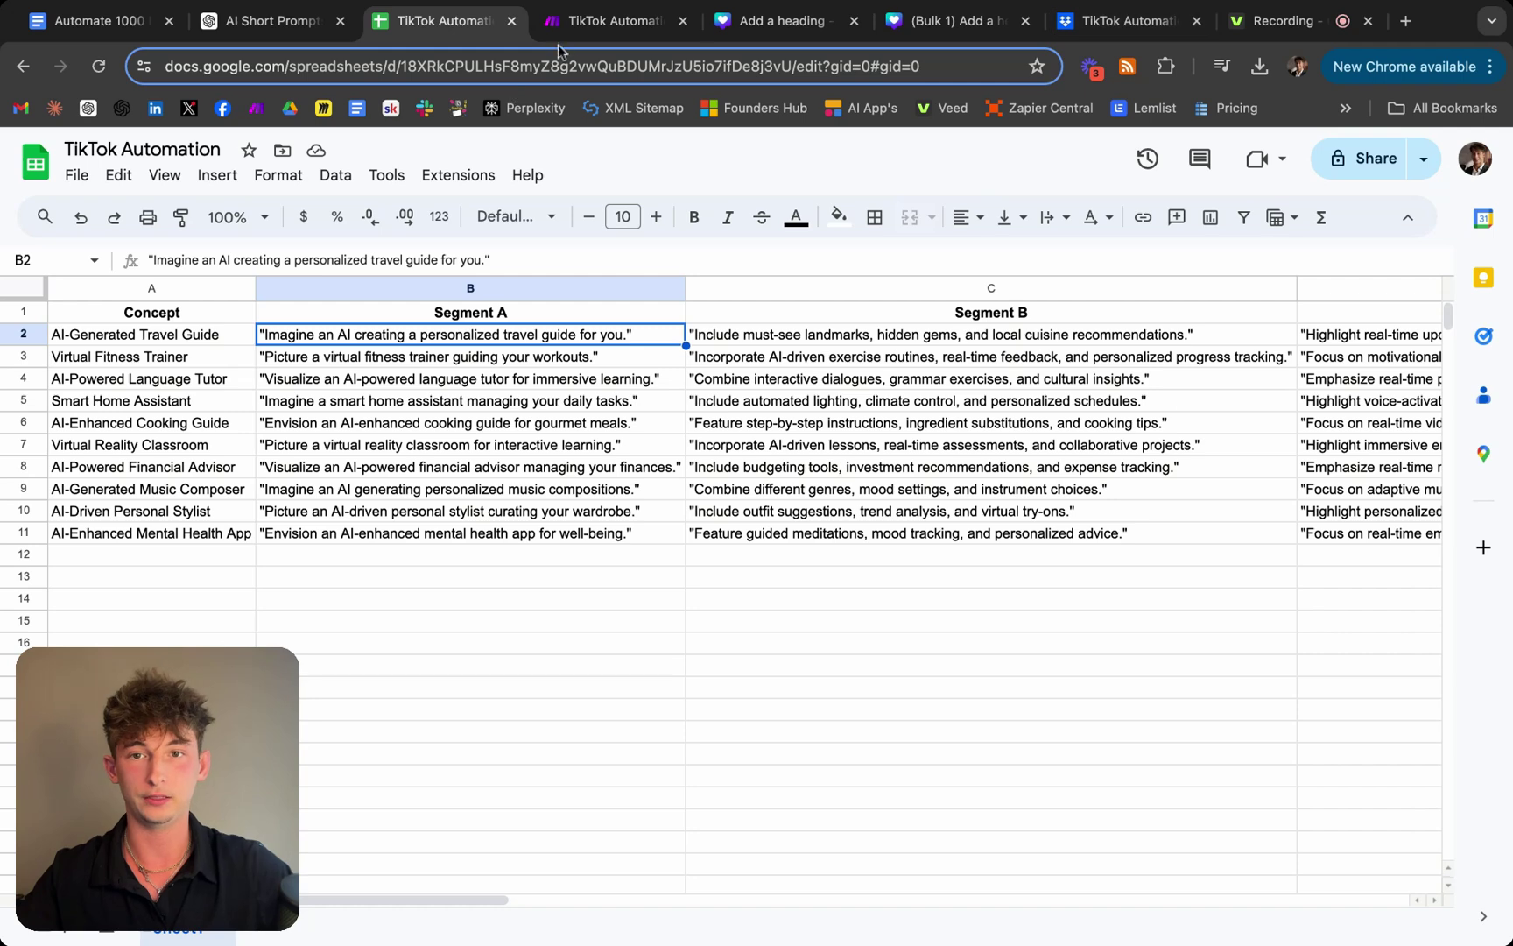
# Download all 10 pages as MP4 Video with pages saved as separate files
pyautogui.click(929, 23)
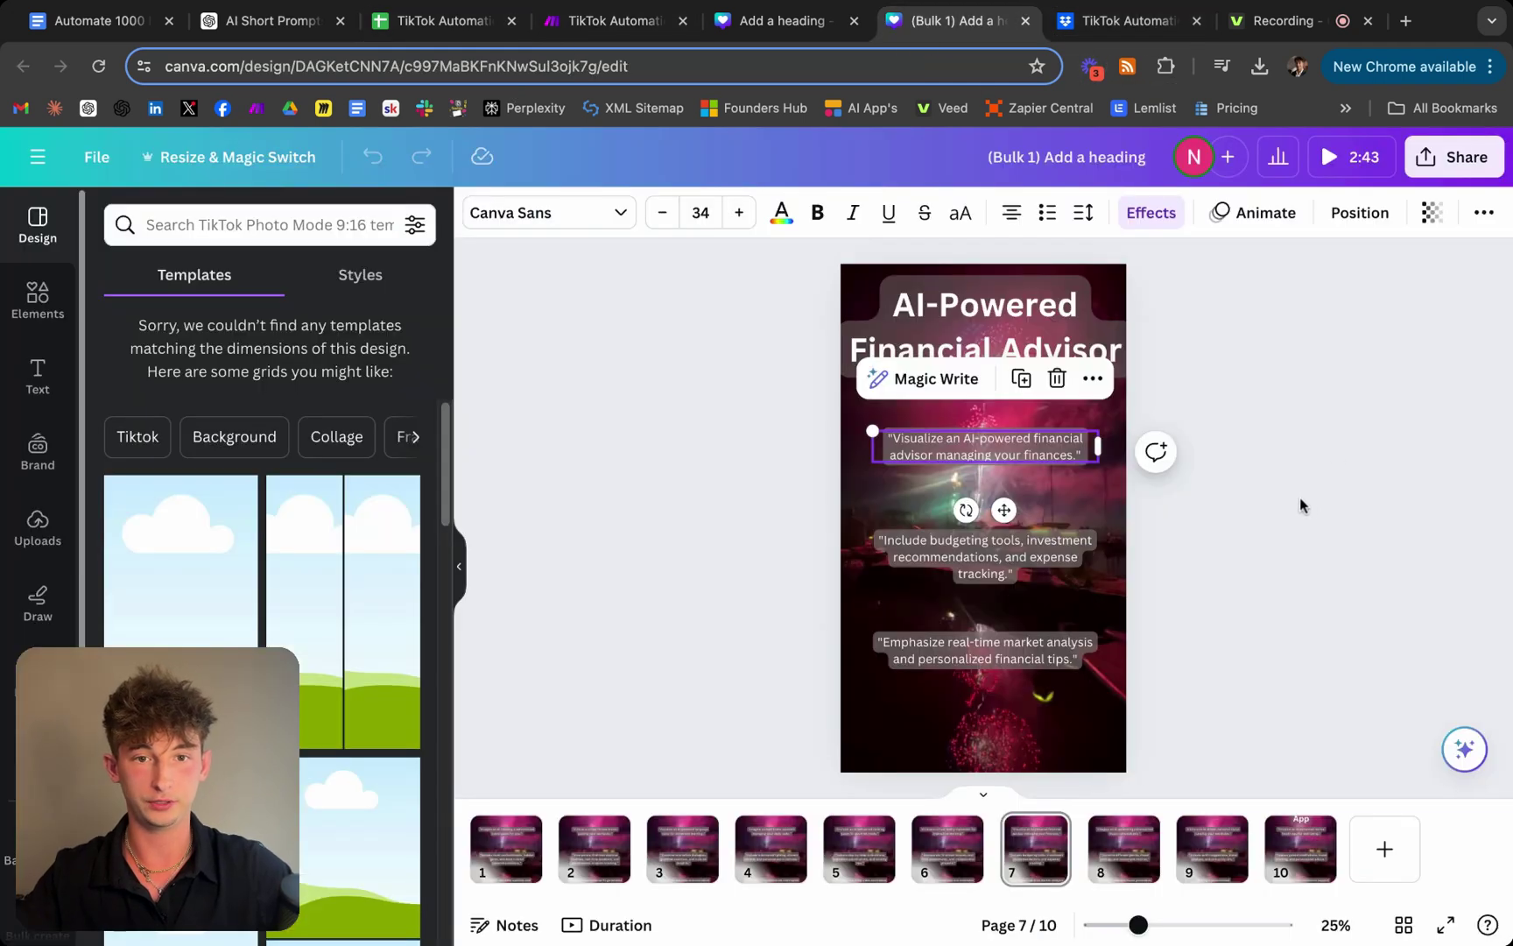
pyautogui.click(1440, 164)
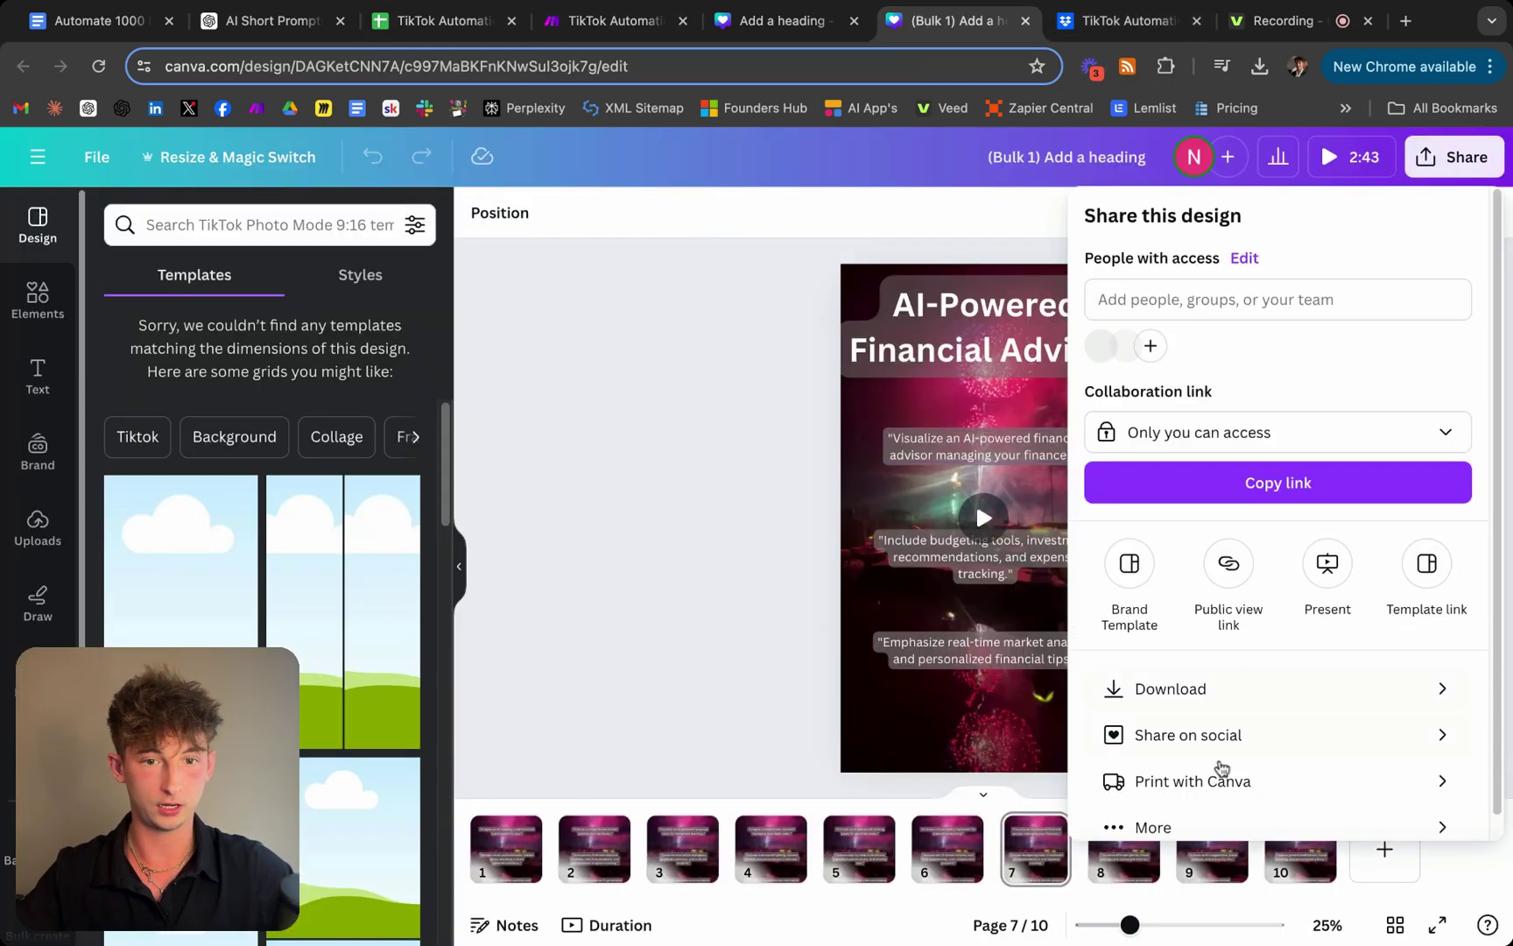
pyautogui.click(1192, 689)
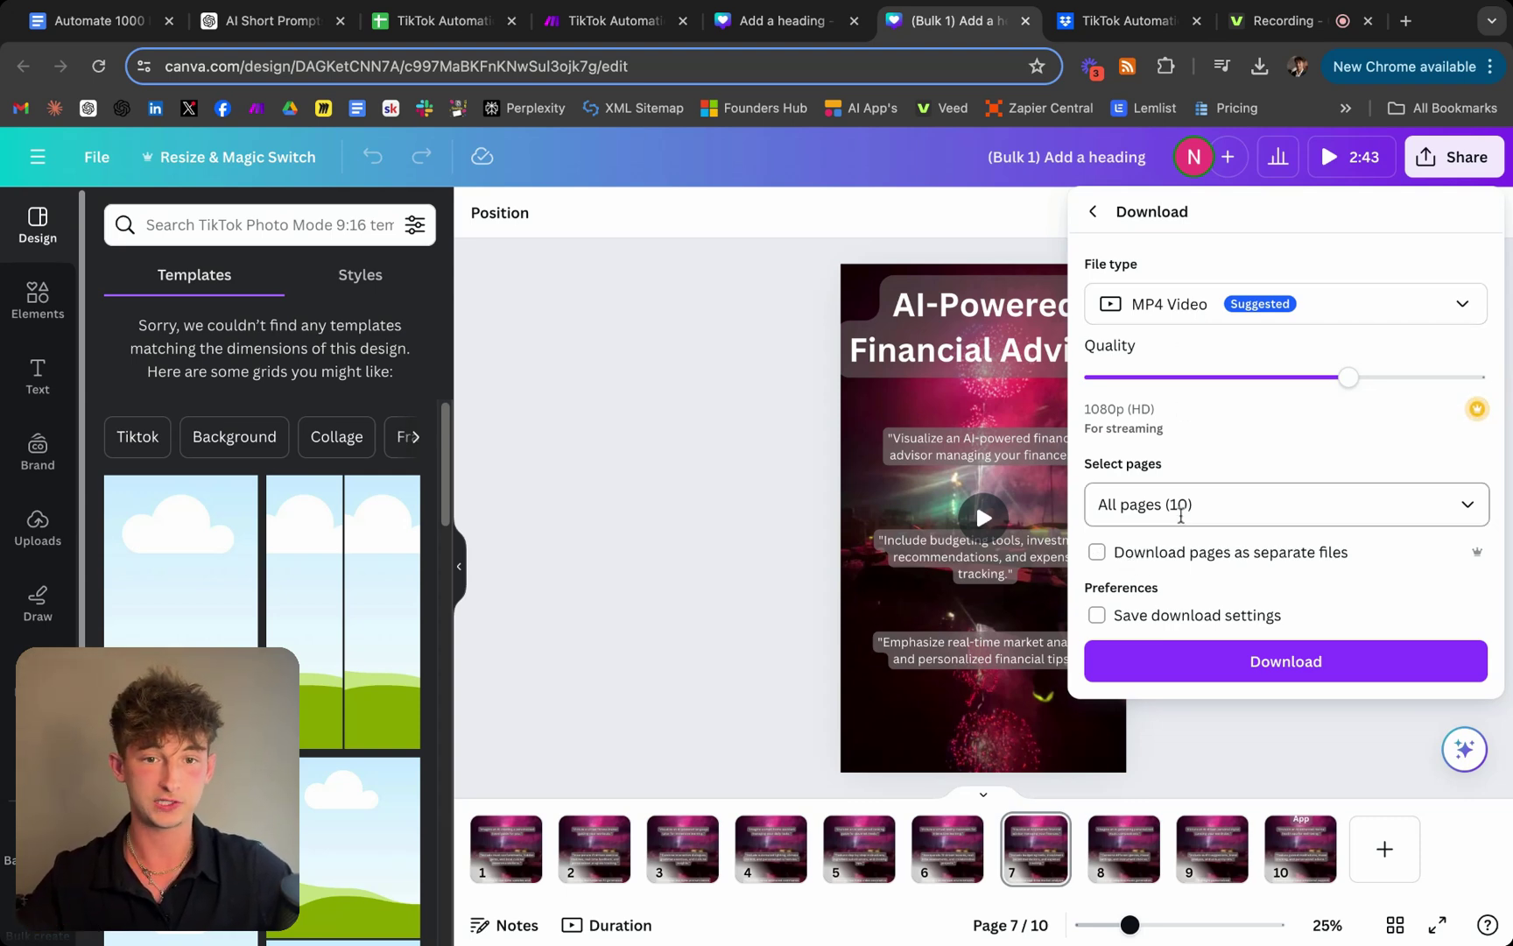
pyautogui.click(1097, 553)
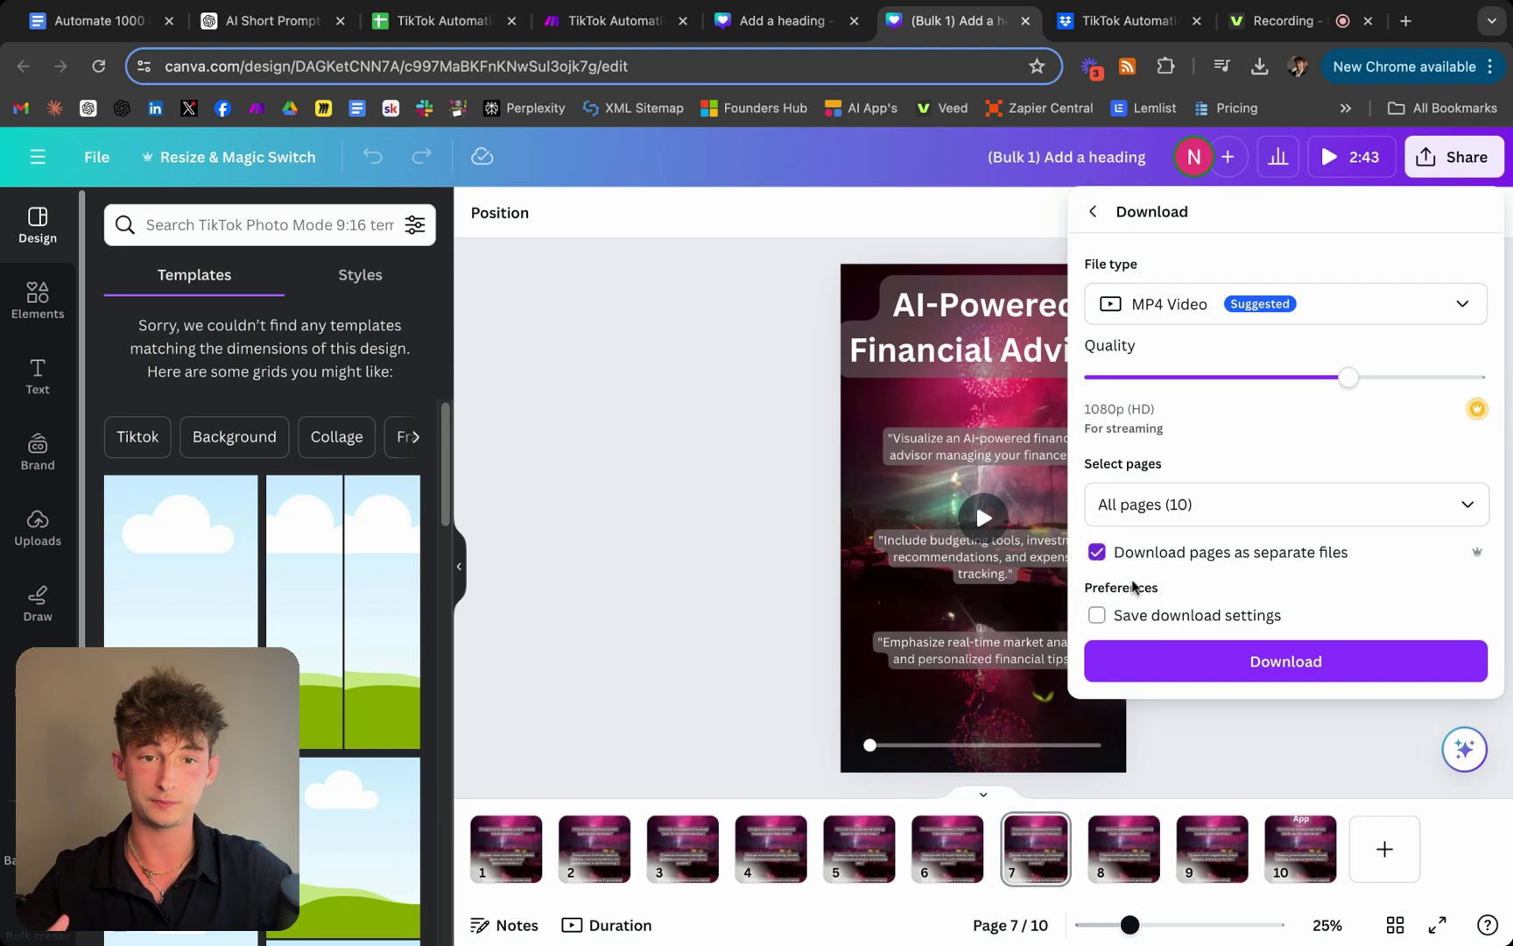
pyautogui.click(1211, 671)
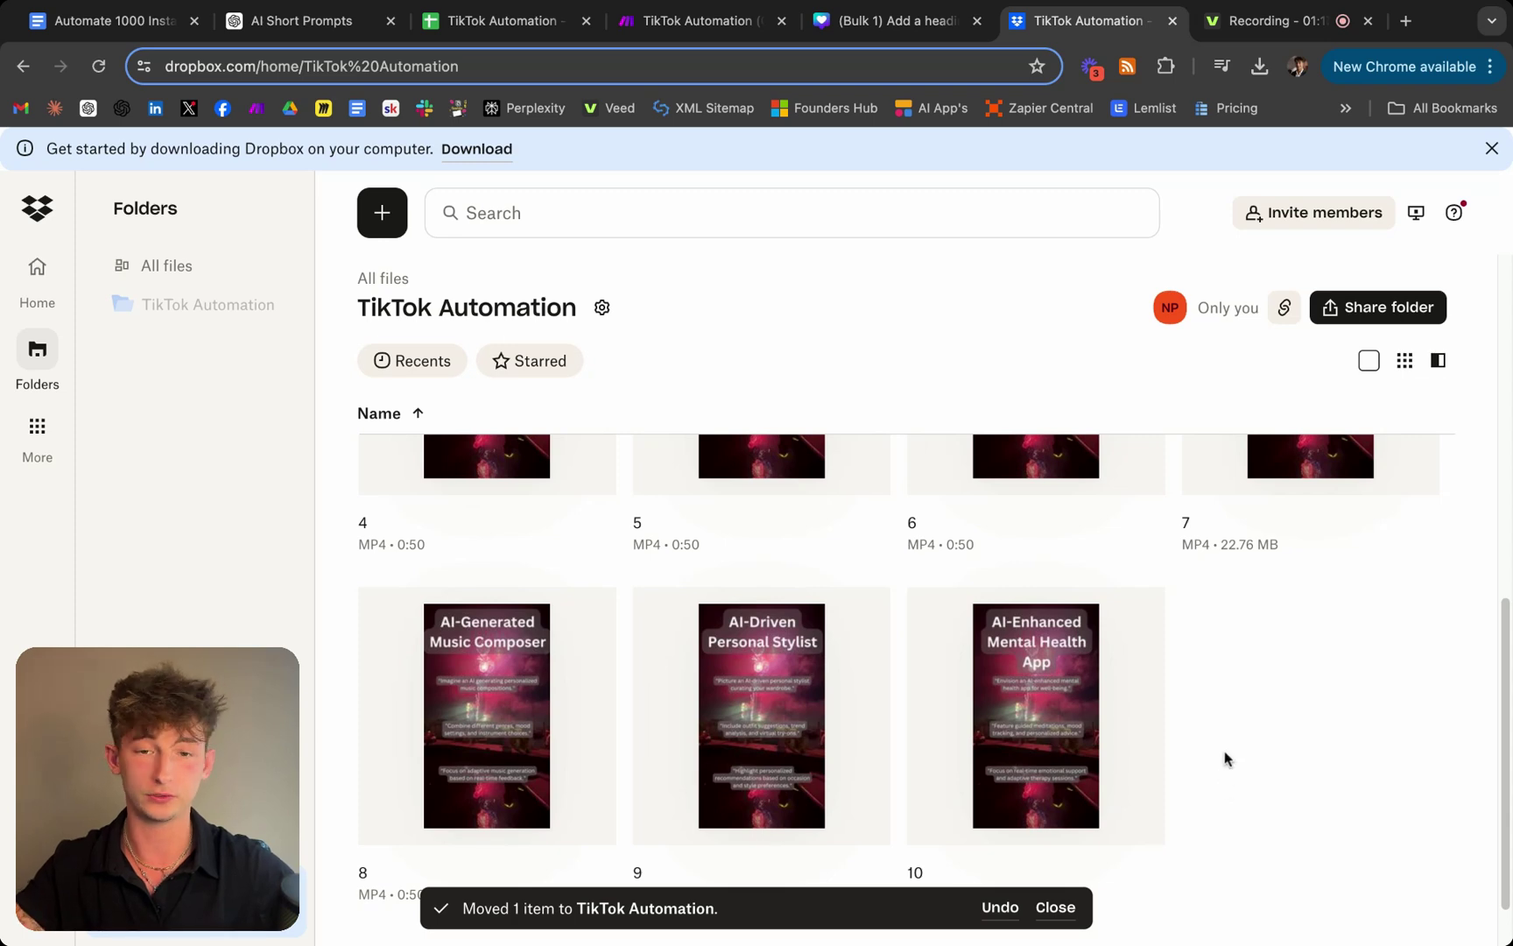
# Scroll through the ten MP4s in Dropbox's TikTok Automation folder, then return to Make
pyautogui.scroll(10, 1235, 744)
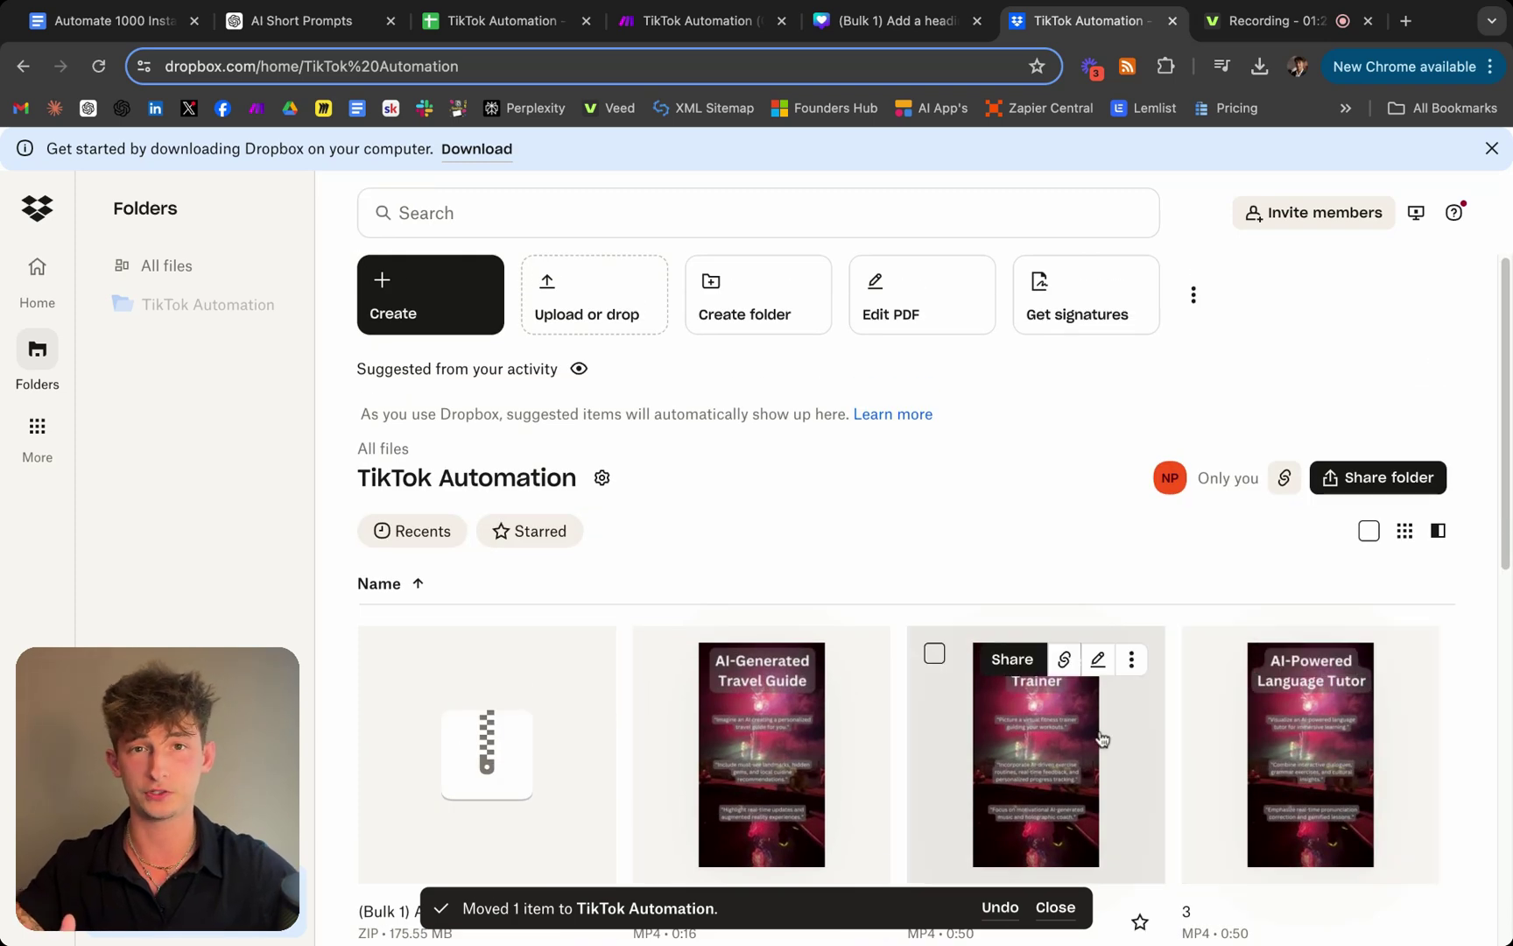
pyautogui.scroll(-3, 1172, 717)
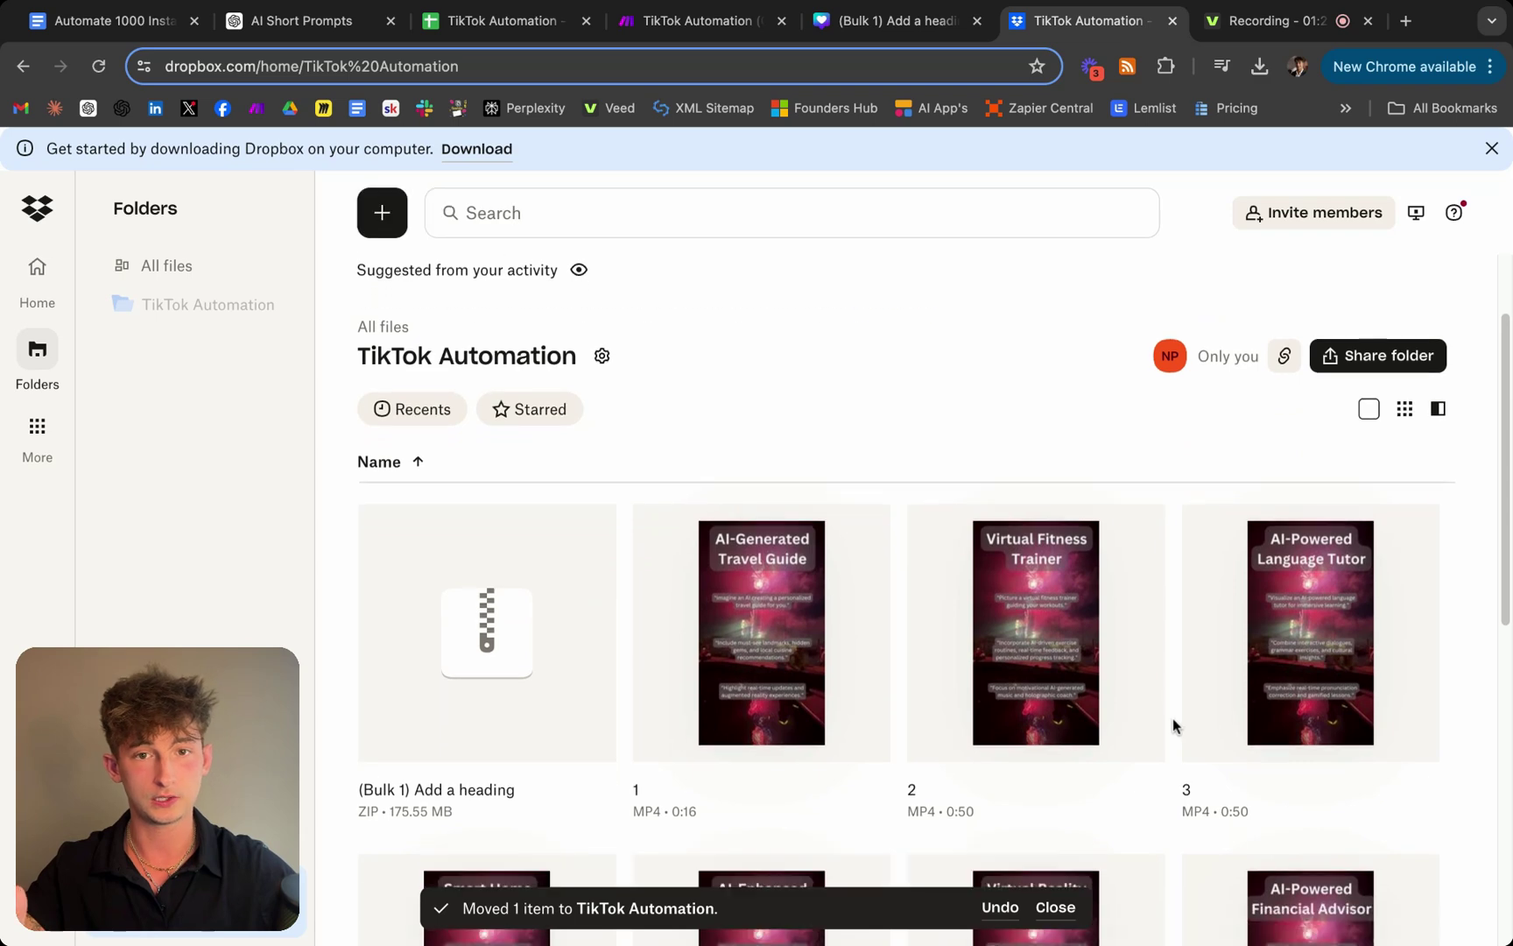
pyautogui.click(684, 21)
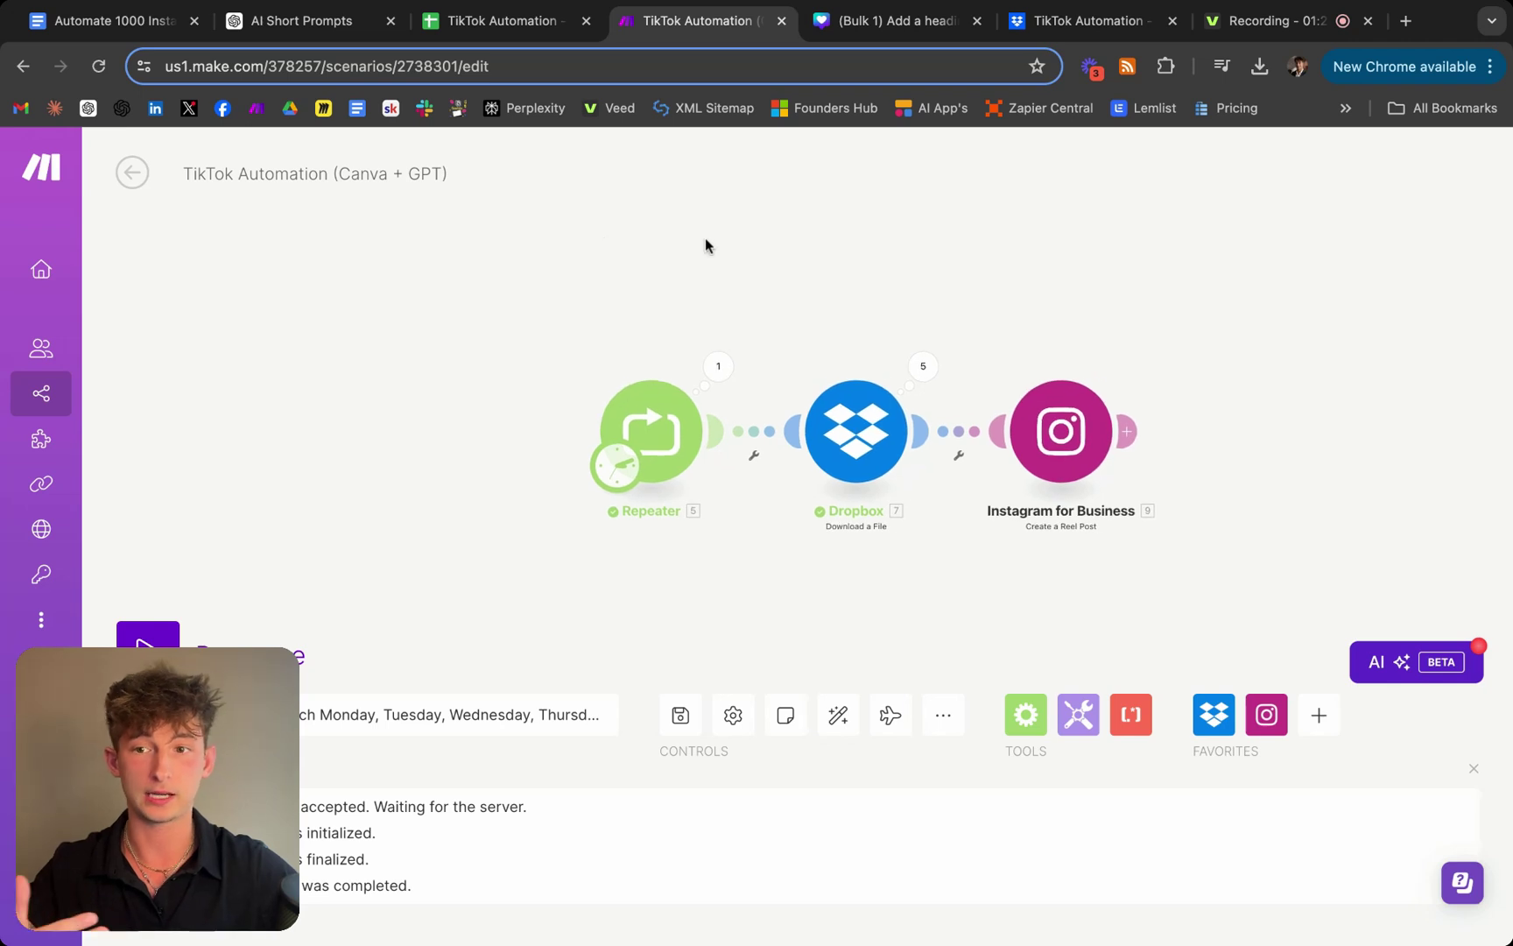
# Add an empty module slot to the scenario, then delete it
pyautogui.moveTo(52, 376)
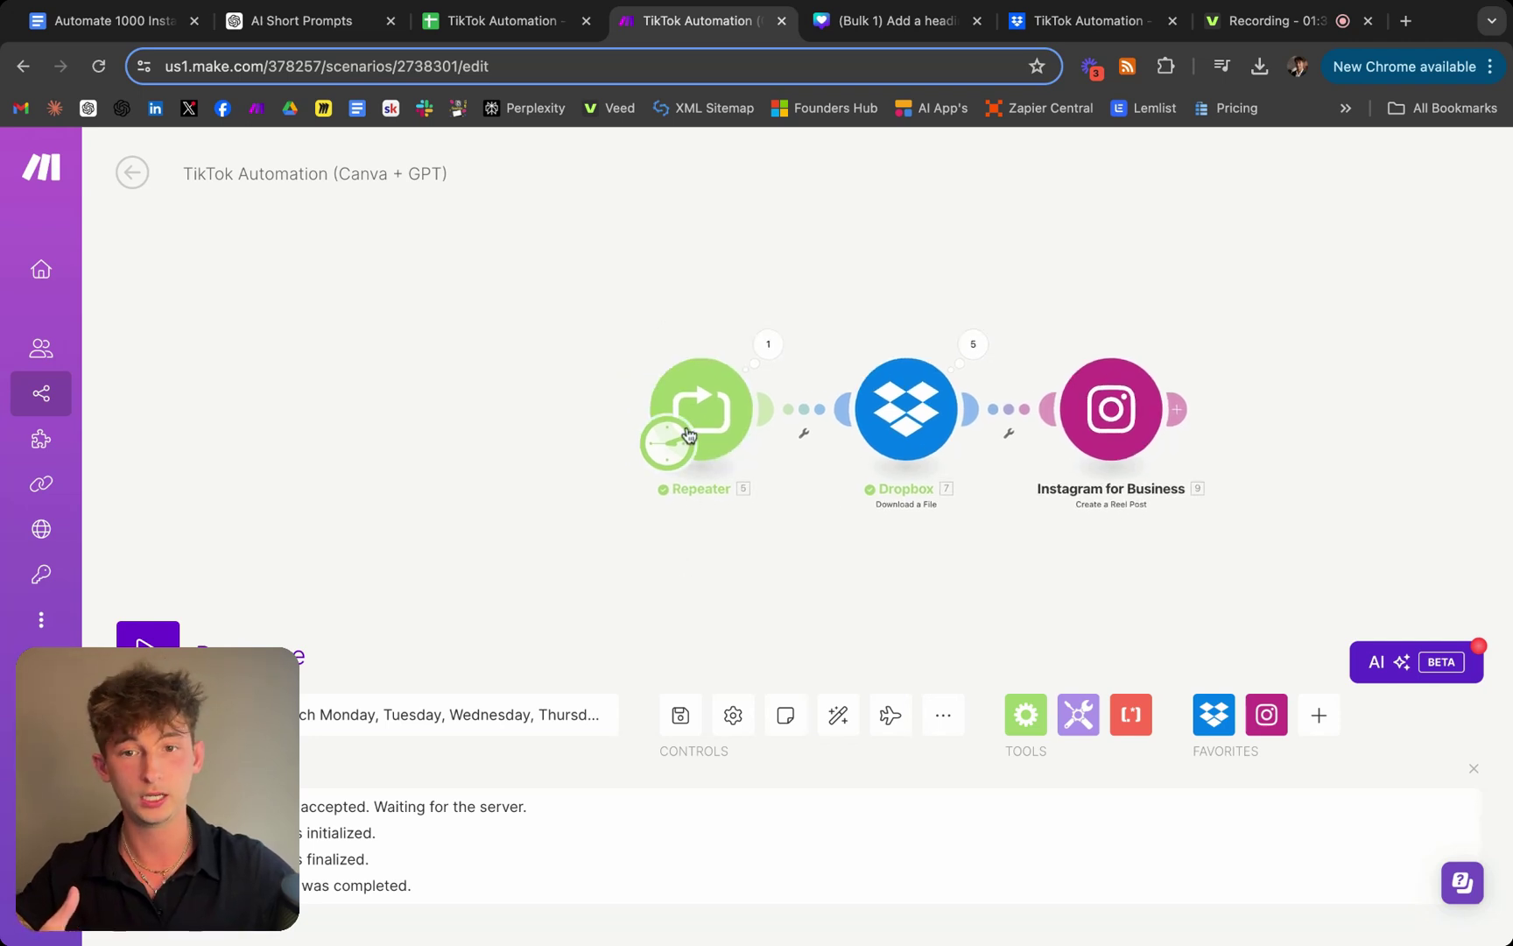
pyautogui.click(715, 553)
pyautogui.click(715, 553)
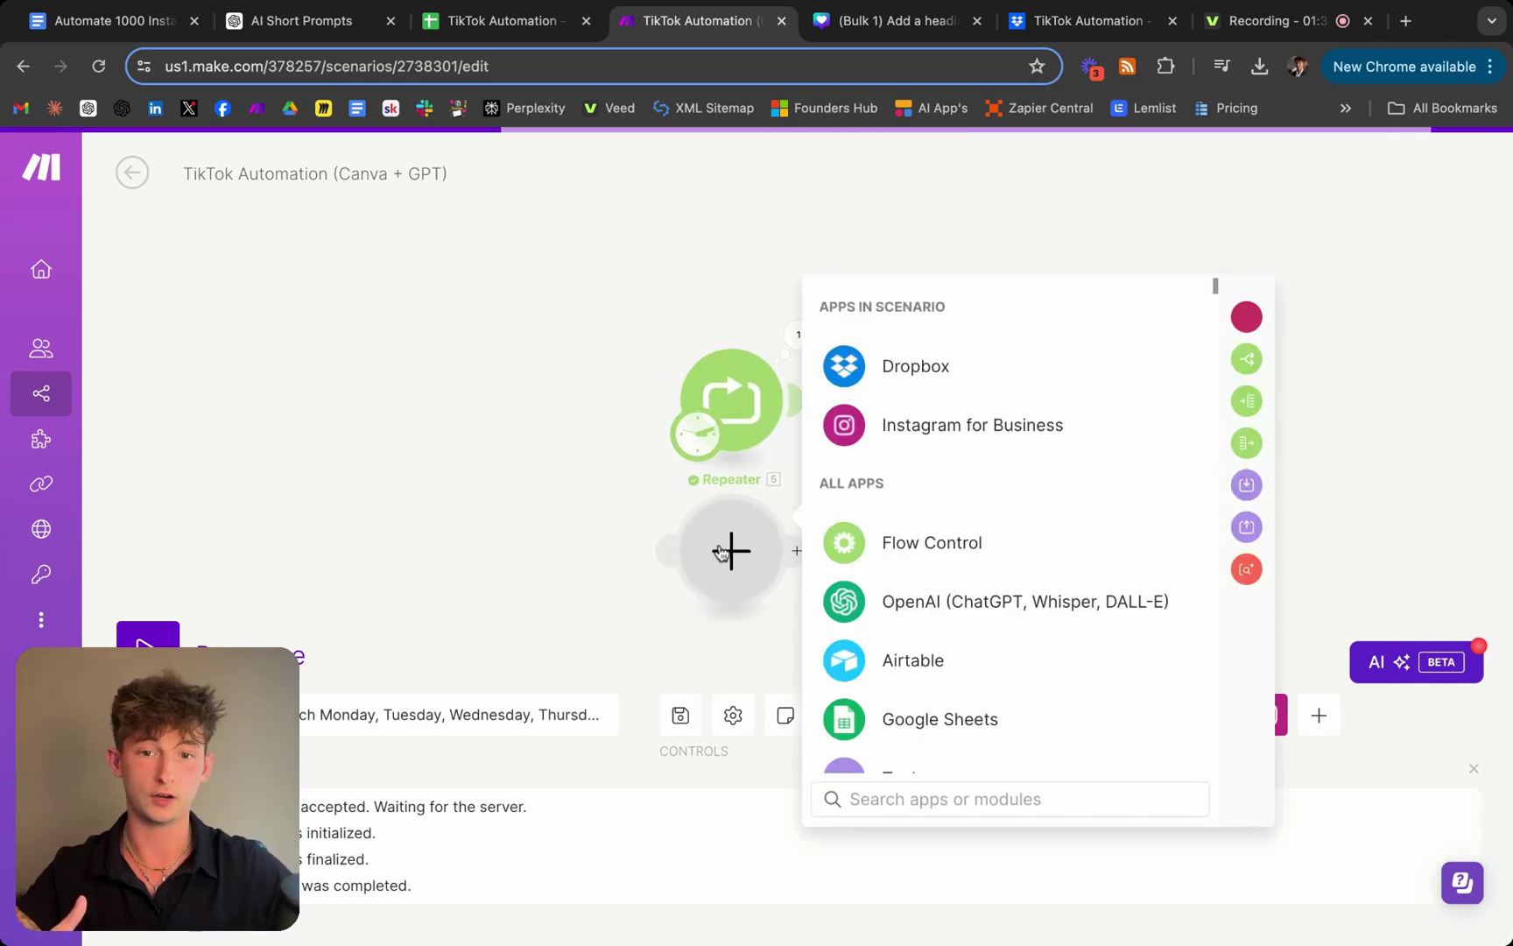
pyautogui.rightClick(729, 554)
pyautogui.click(730, 541)
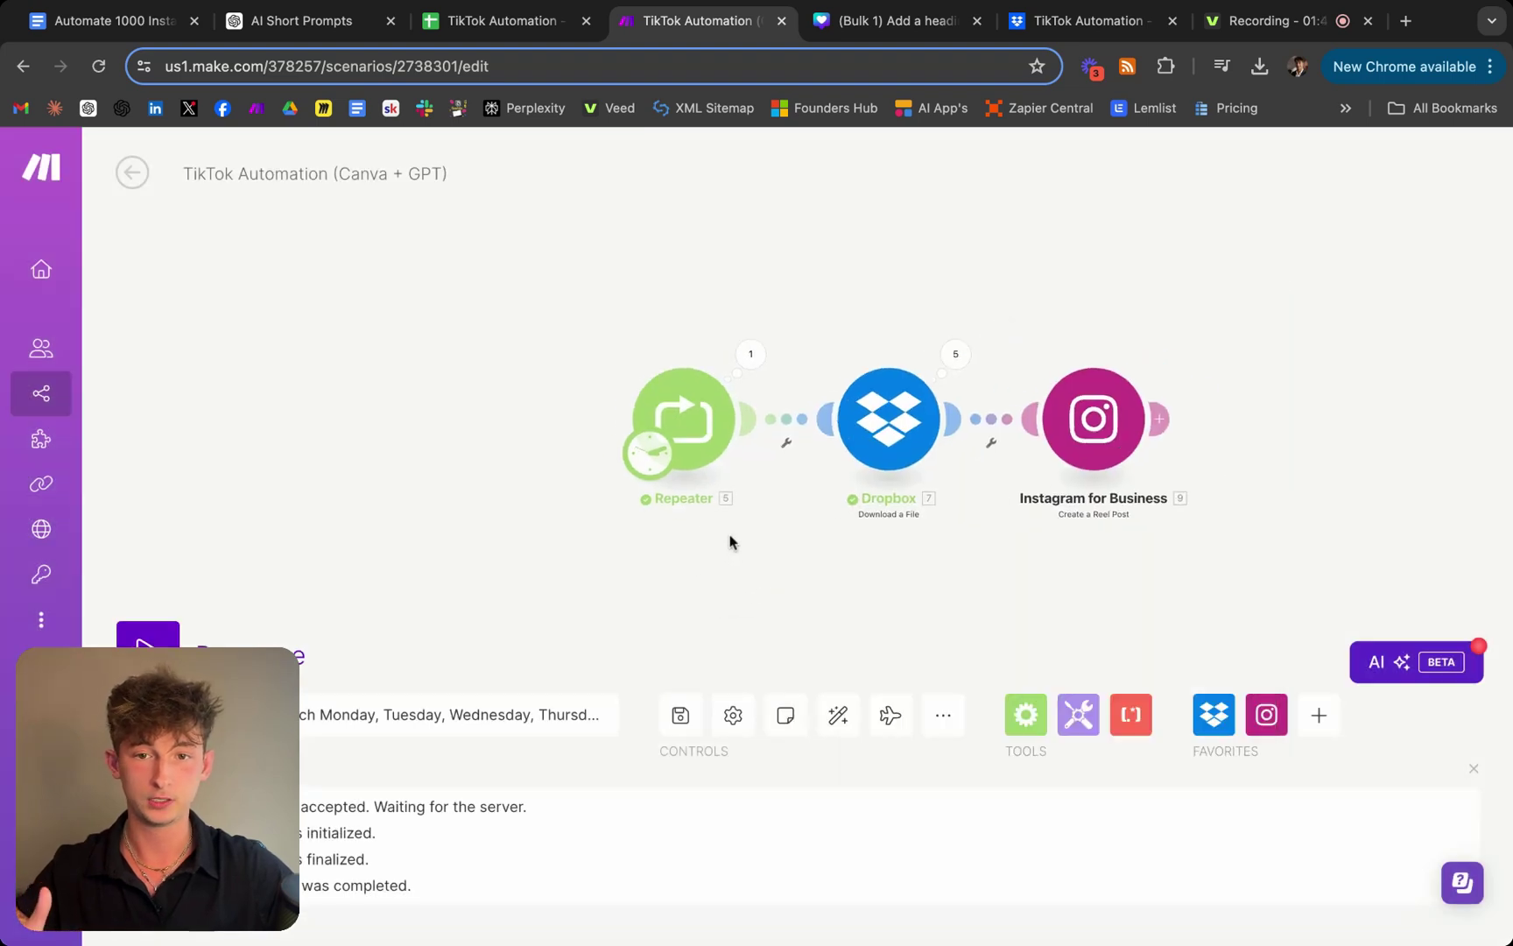
# Set the Repeater's Repeats to 10, keeping Step at 1, and save
pyautogui.click(688, 403)
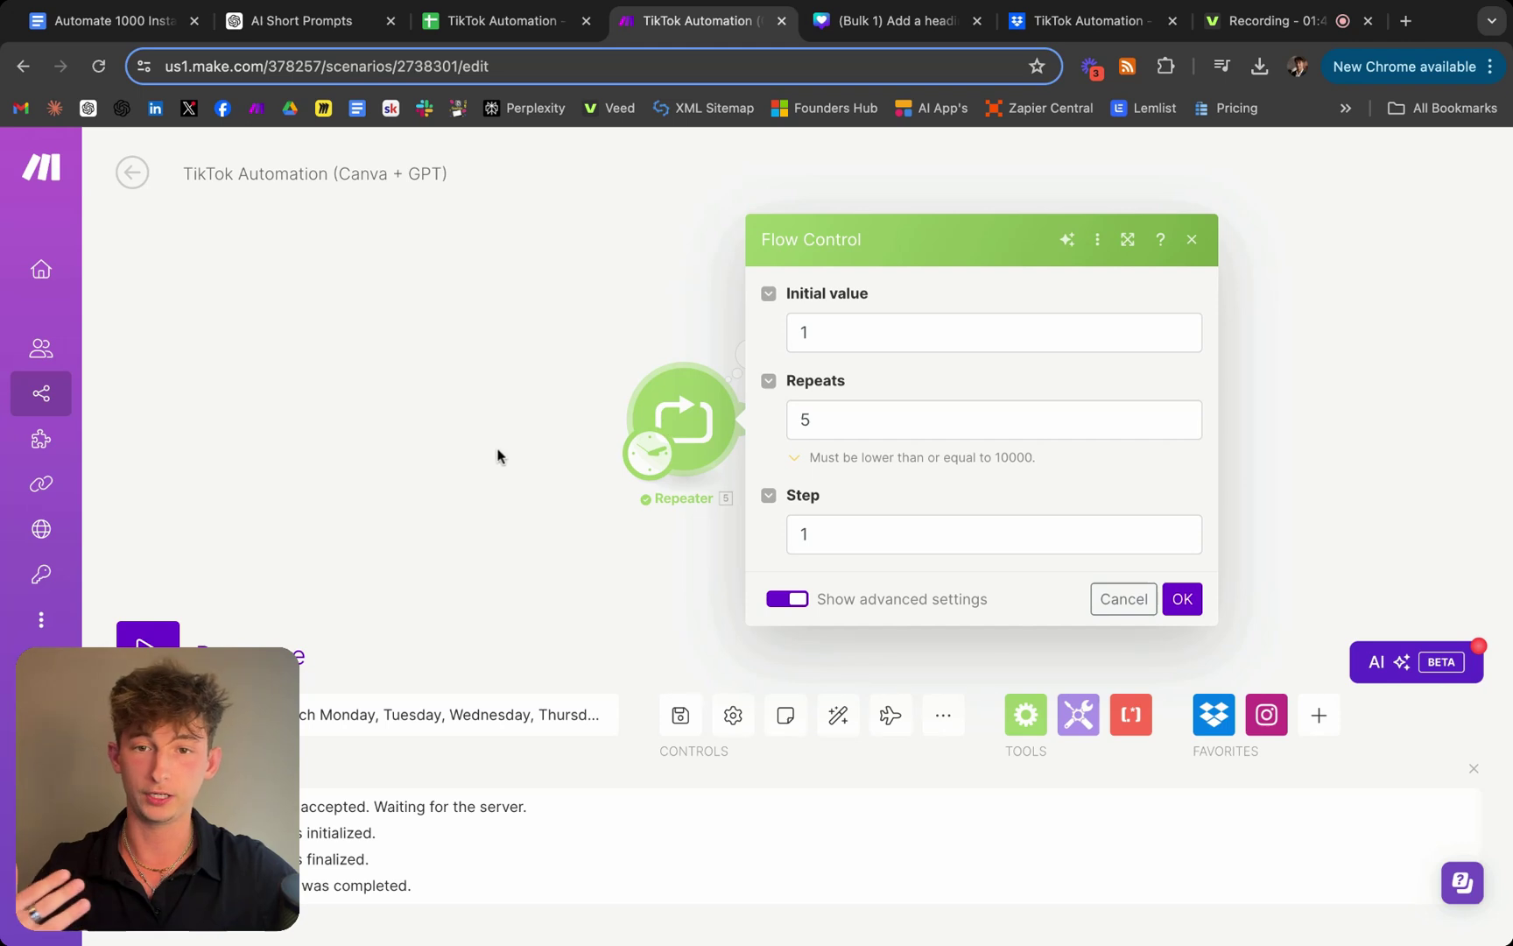
pyautogui.click(497, 455)
pyautogui.click(683, 421)
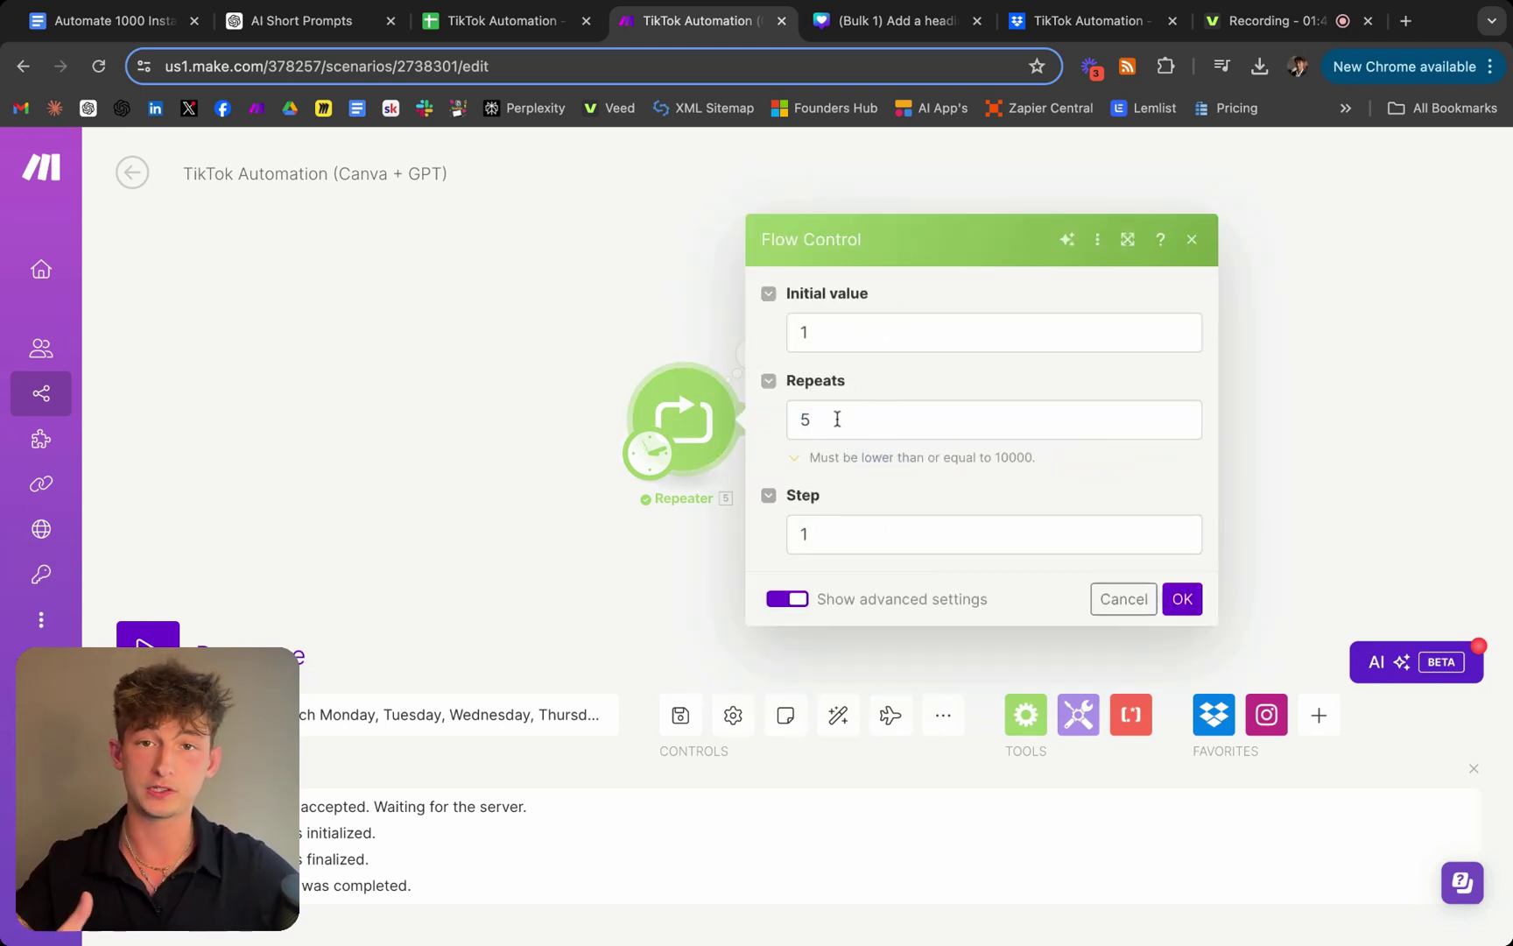
pyautogui.doubleClick(804, 419)
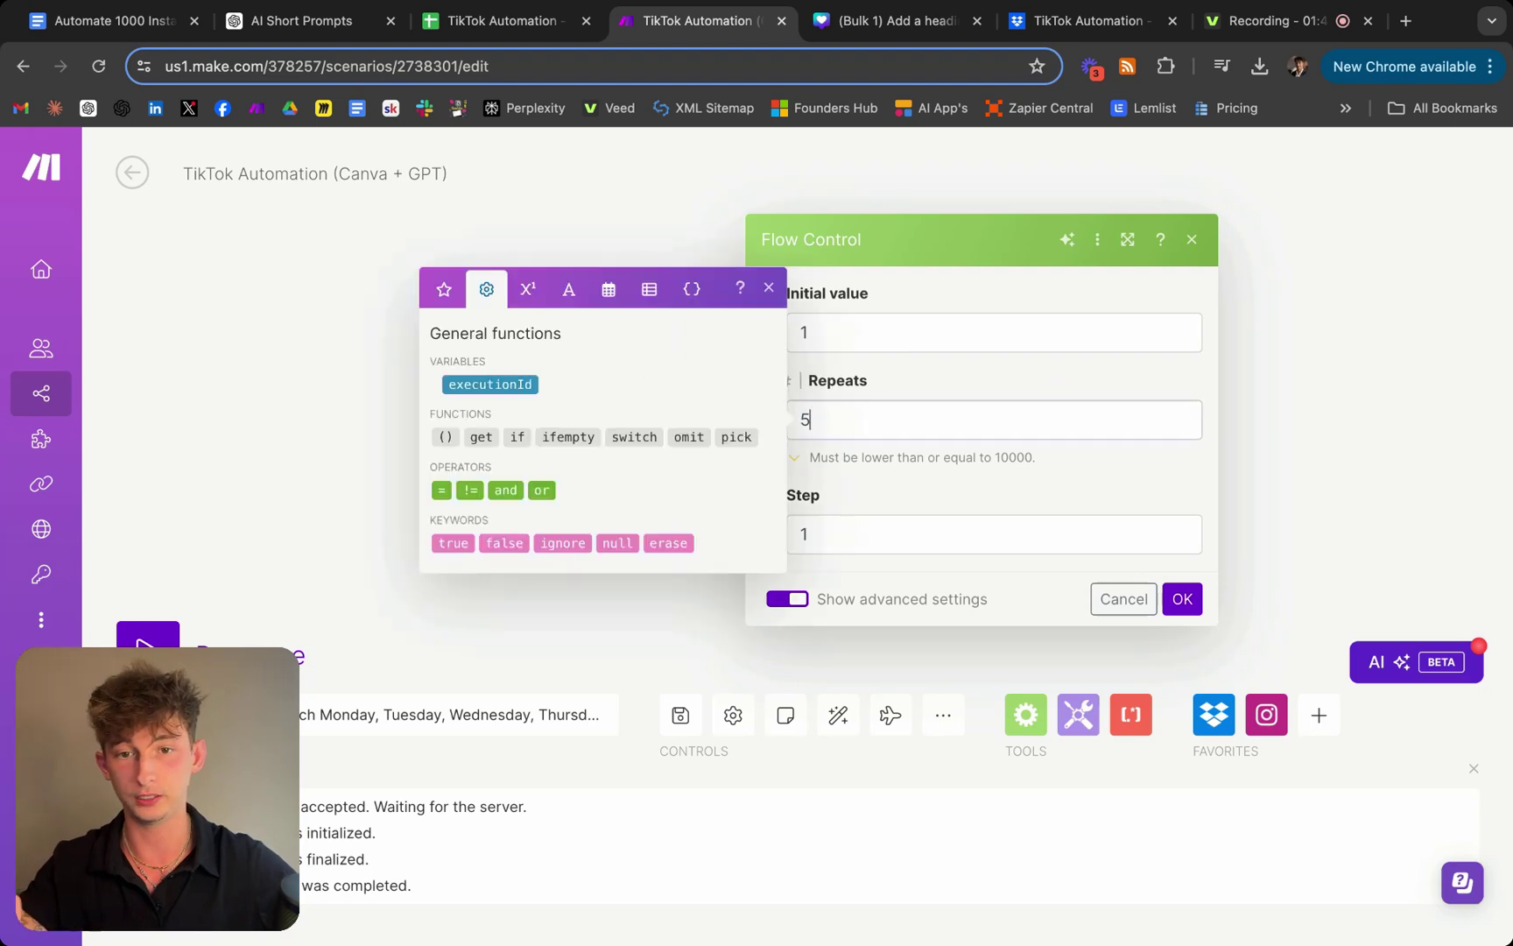
pyautogui.write('10')
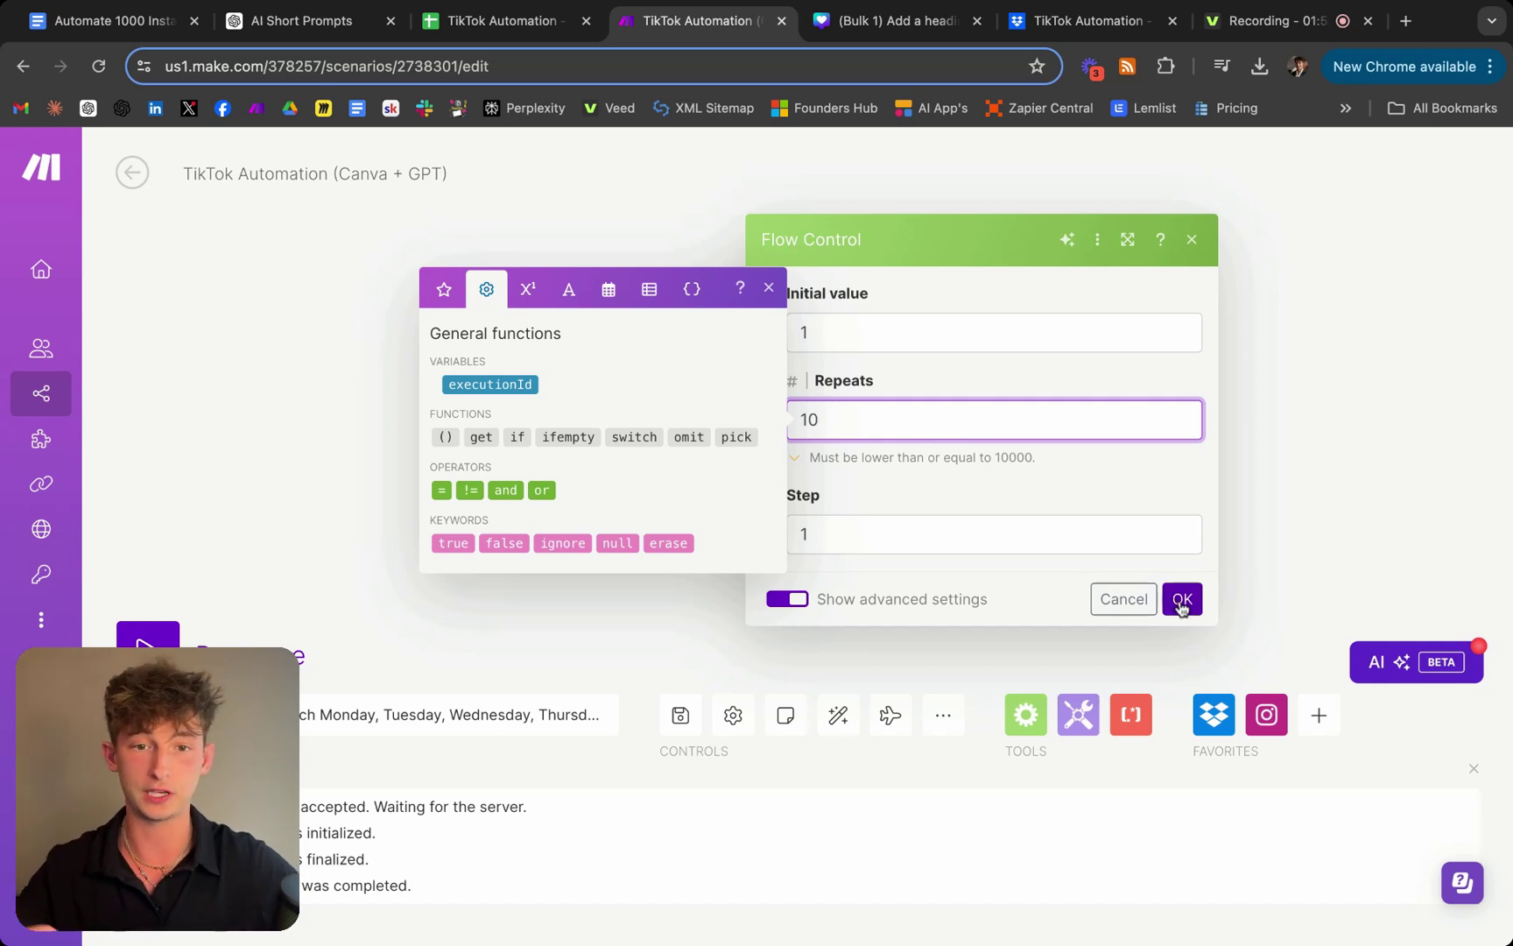
pyautogui.click(1182, 599)
pyautogui.click(684, 417)
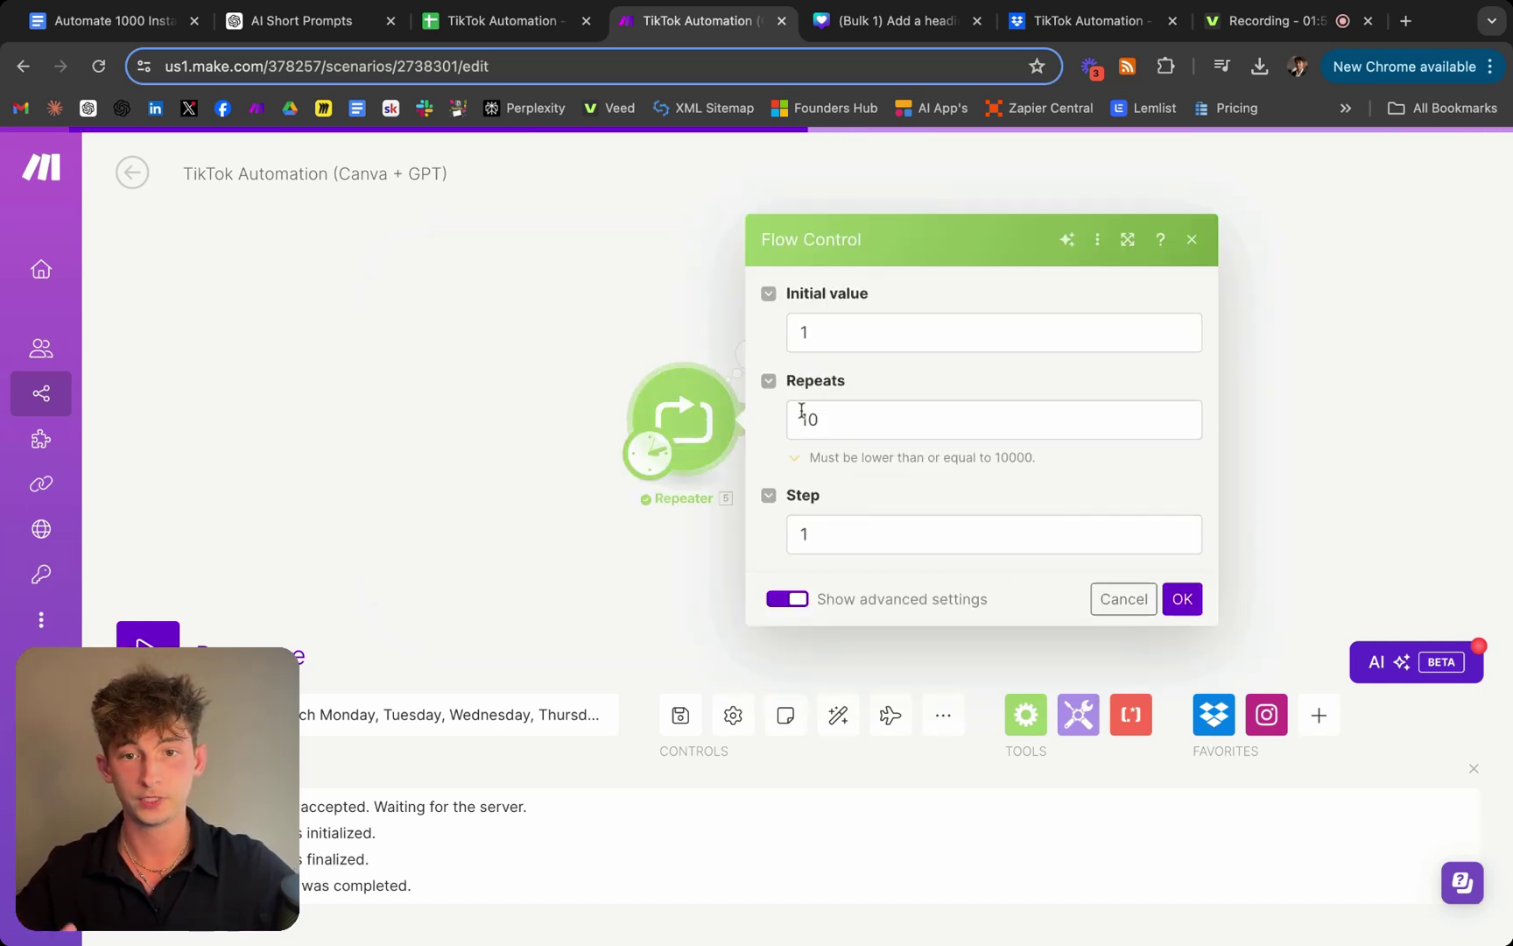
pyautogui.click(859, 429)
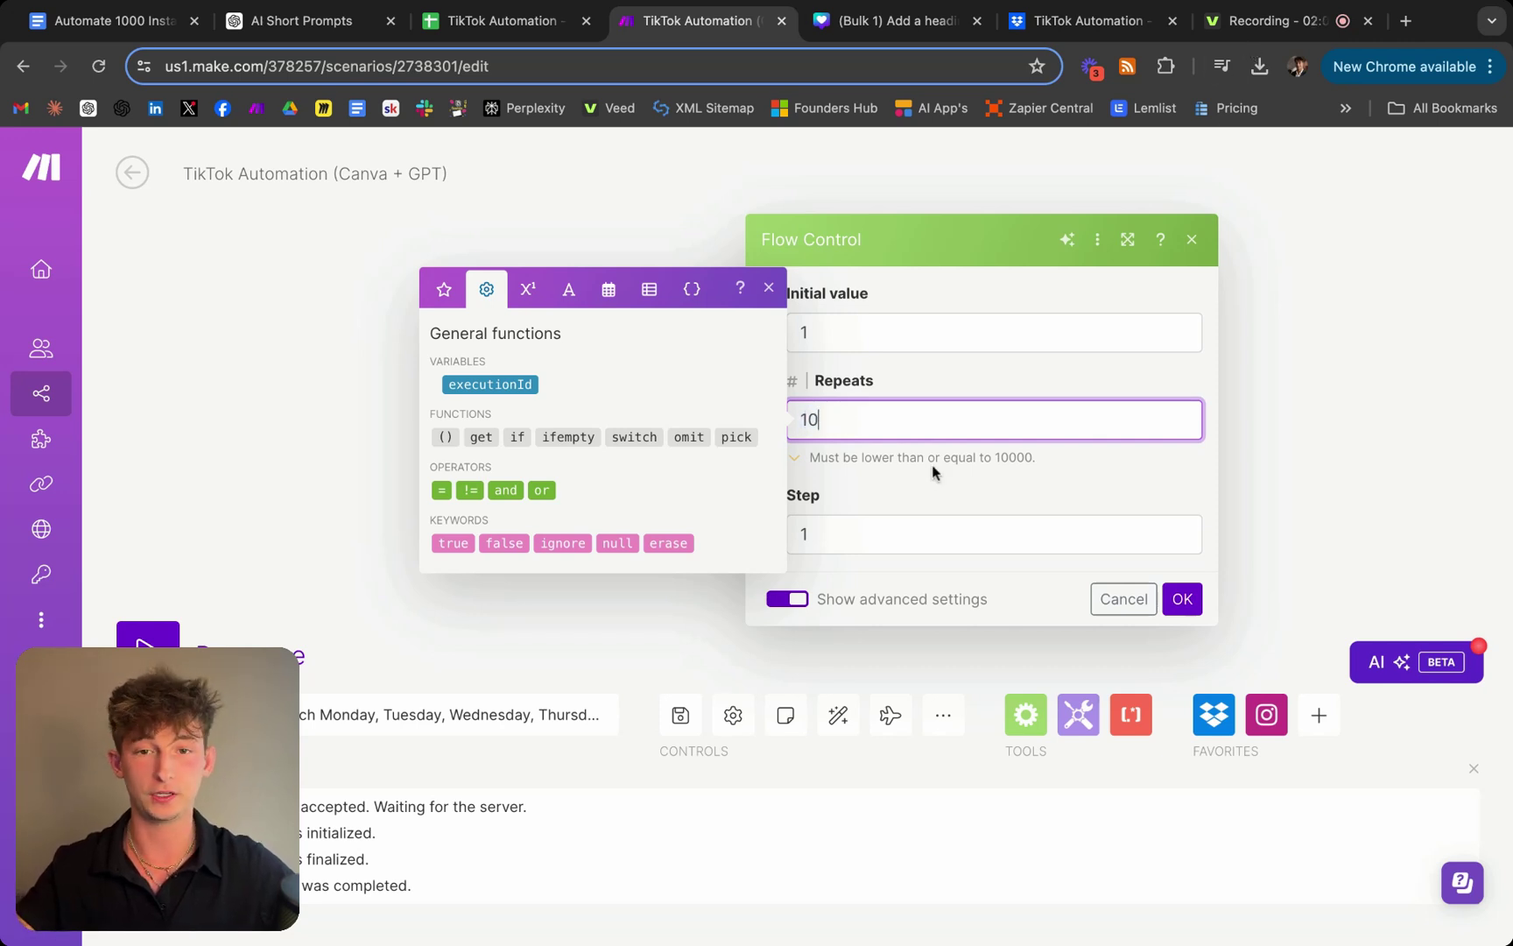
pyautogui.click(841, 545)
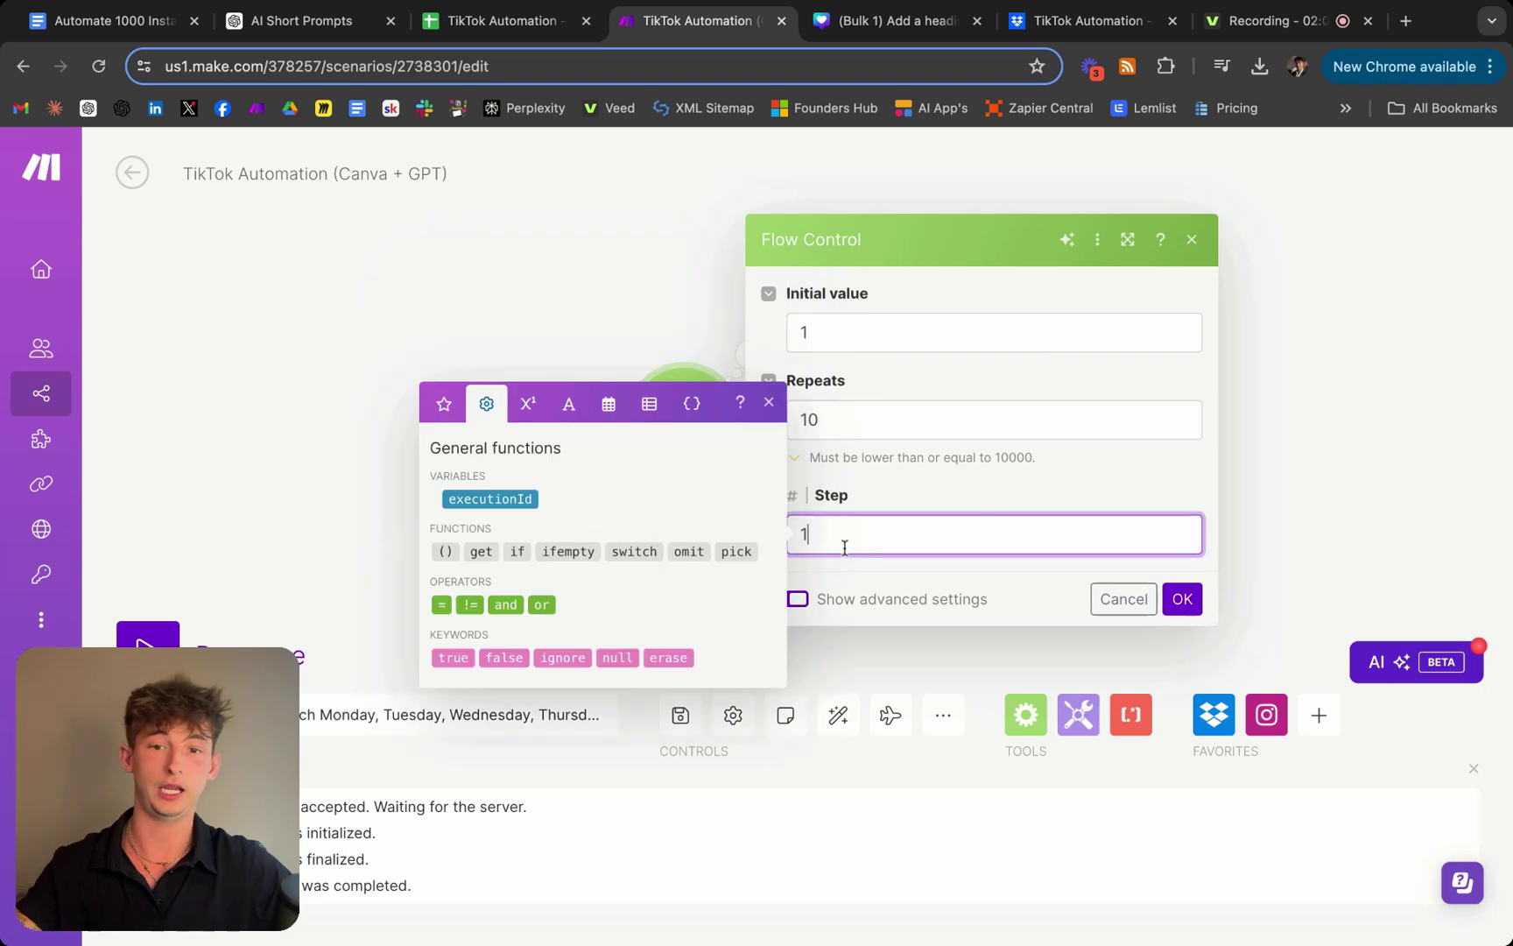
pyautogui.click(1182, 599)
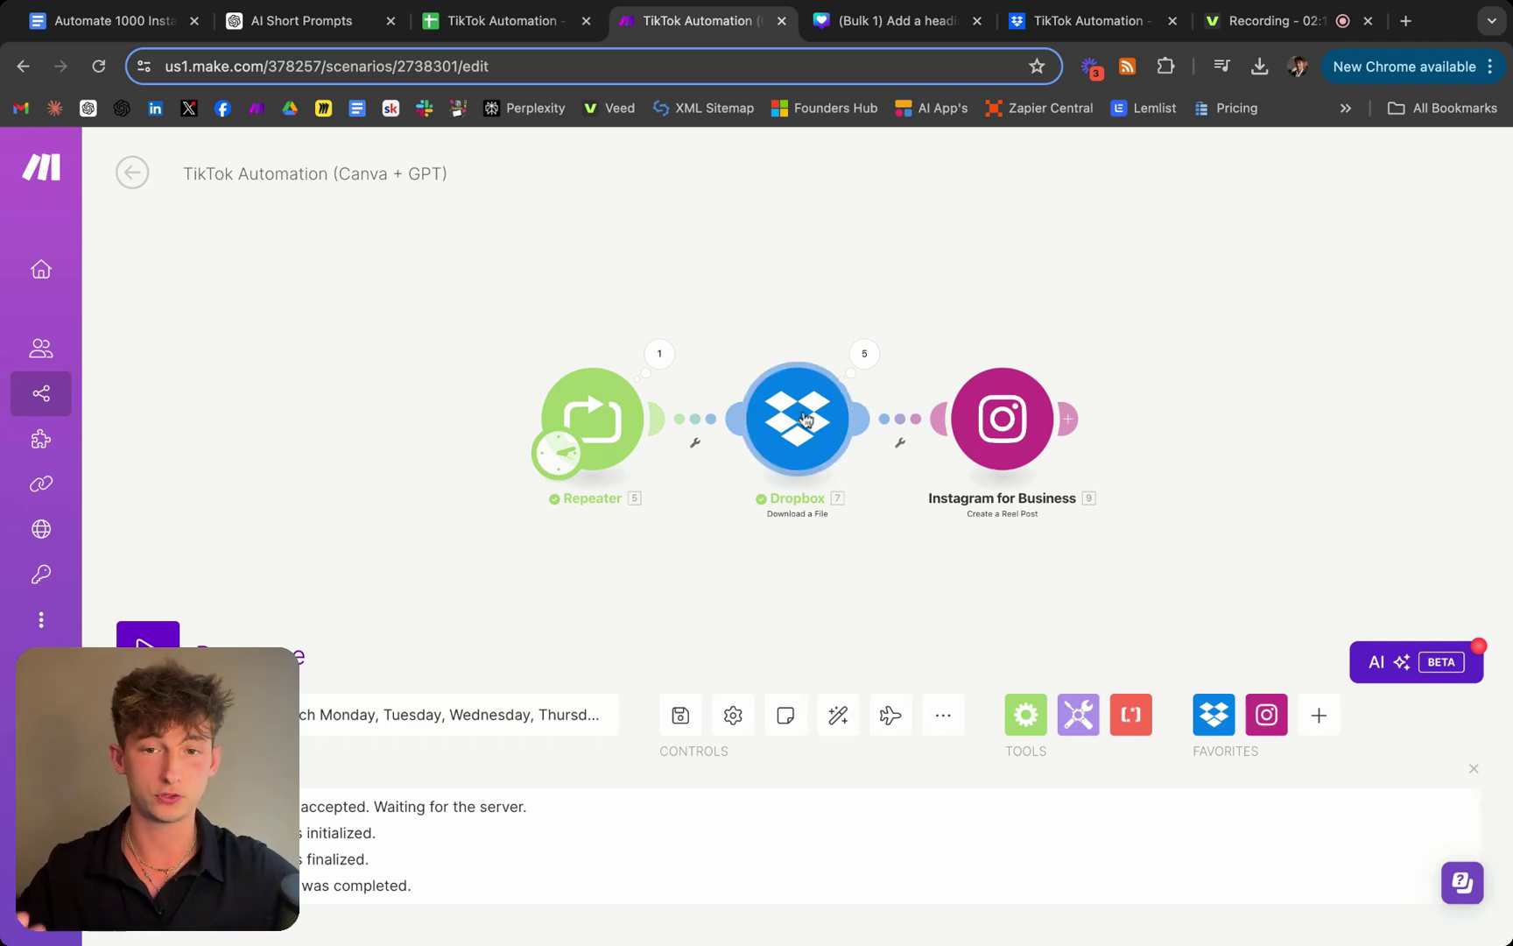
pyautogui.click(797, 418)
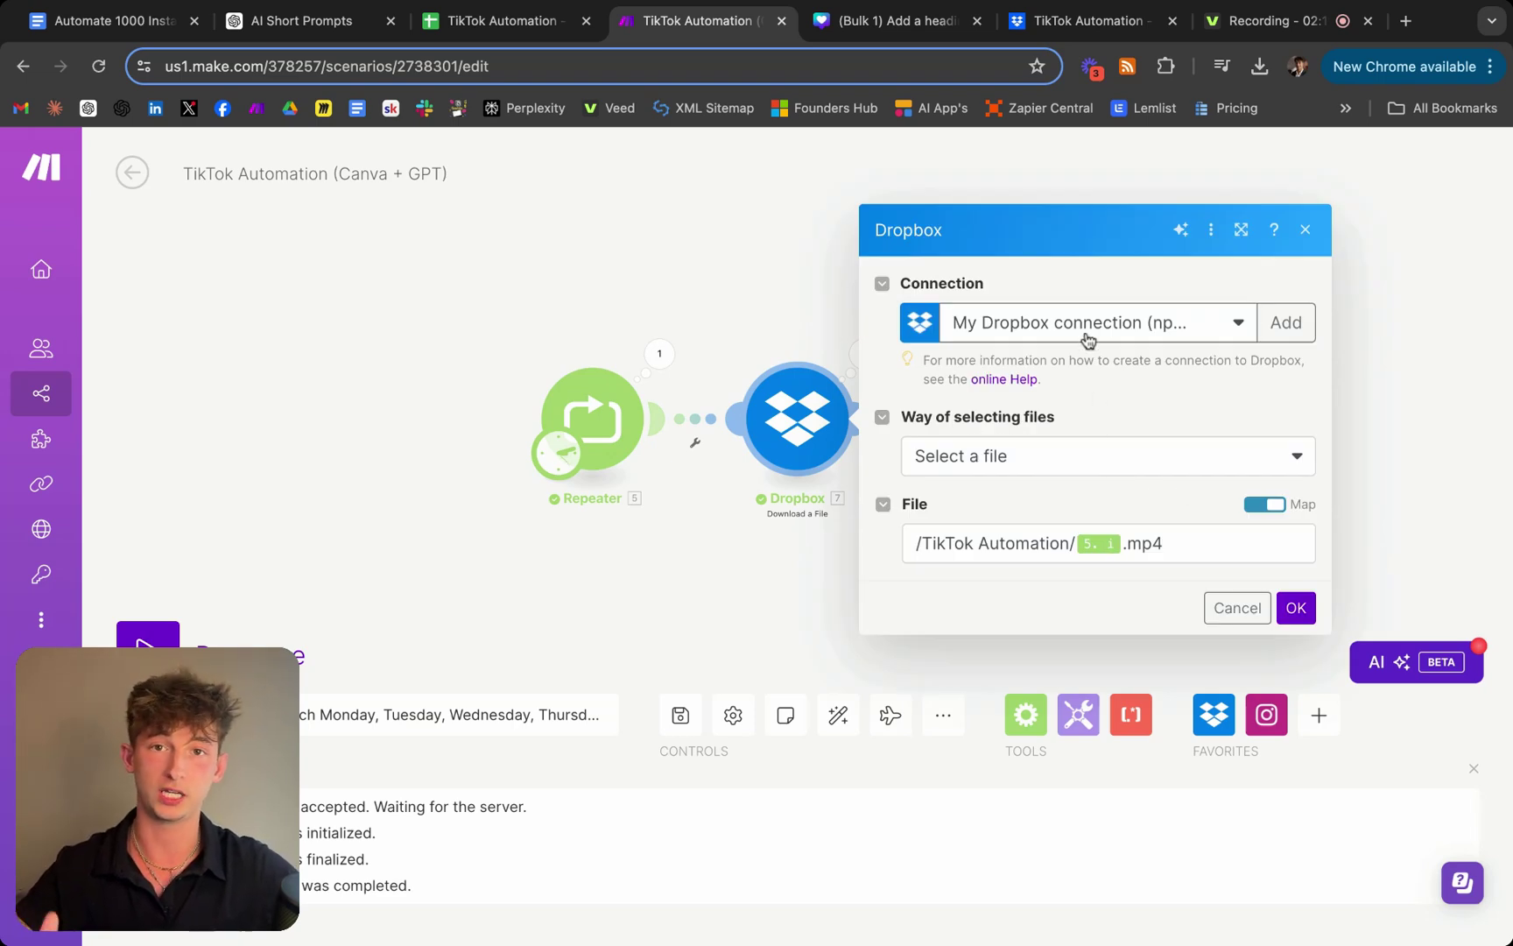
pyautogui.click(1282, 329)
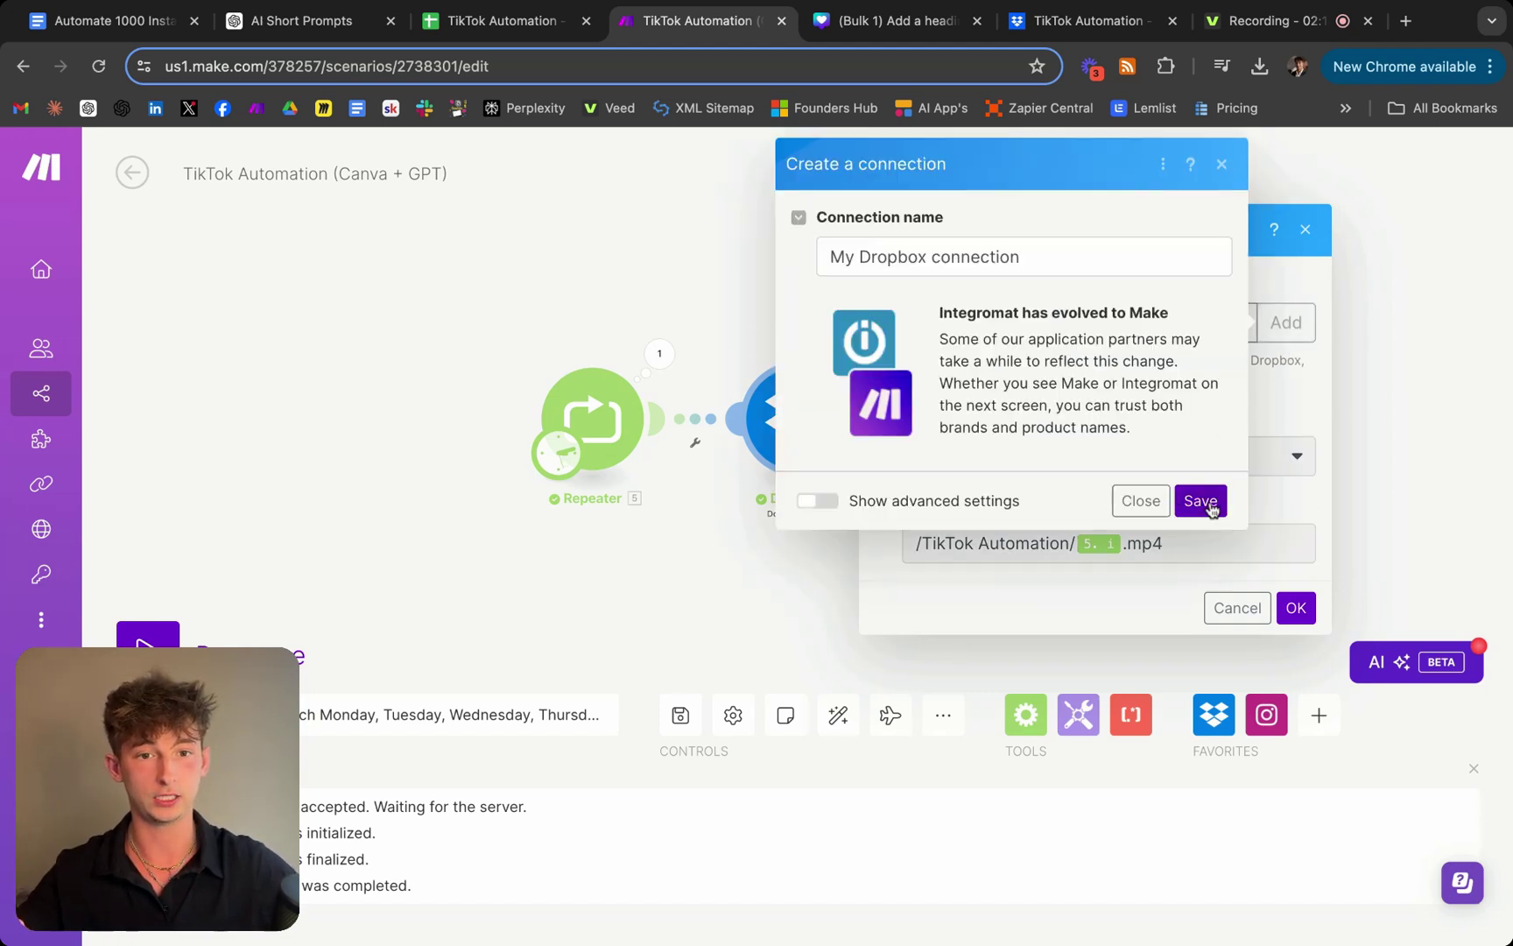
pyautogui.click(1132, 502)
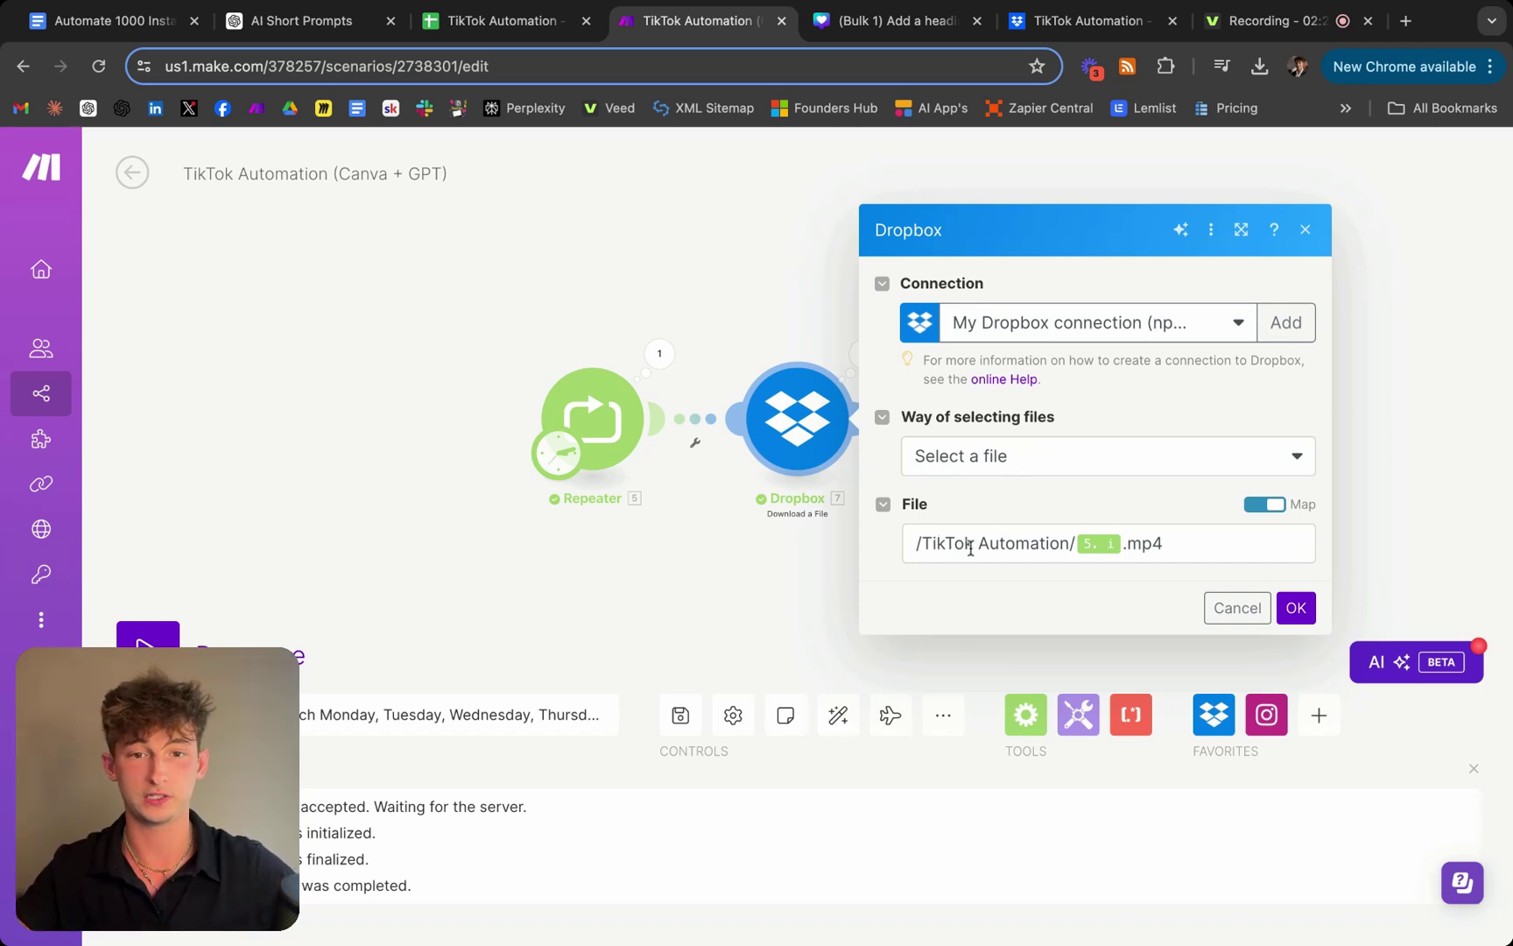
pyautogui.click(1082, 21)
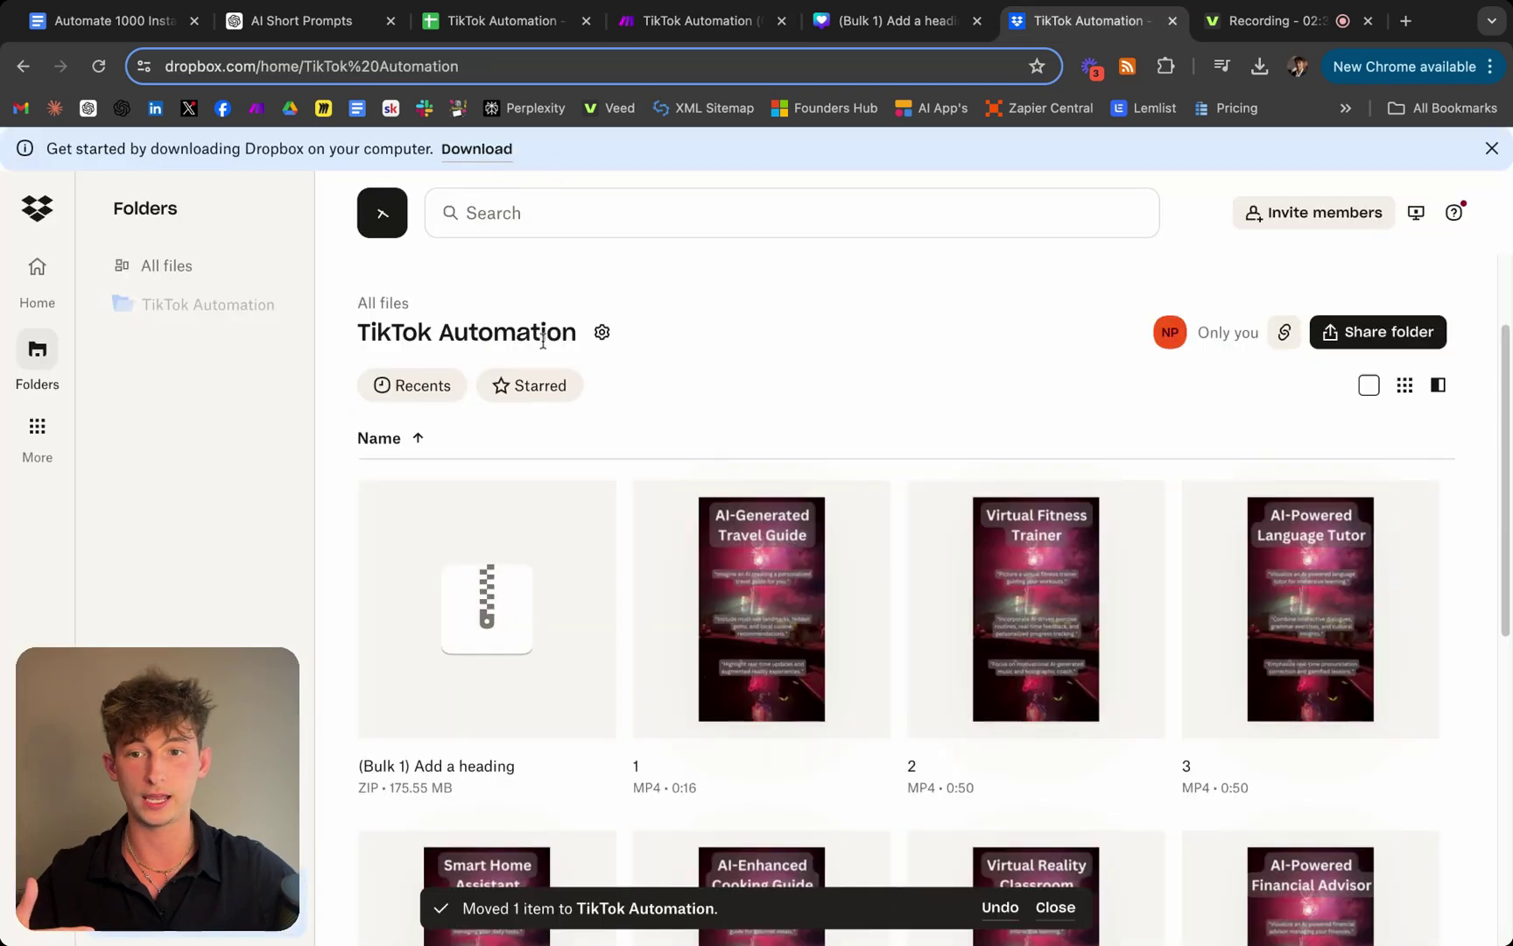
pyautogui.moveTo(376, 336); pyautogui.dragTo(546, 336)
pyautogui.click(811, 302)
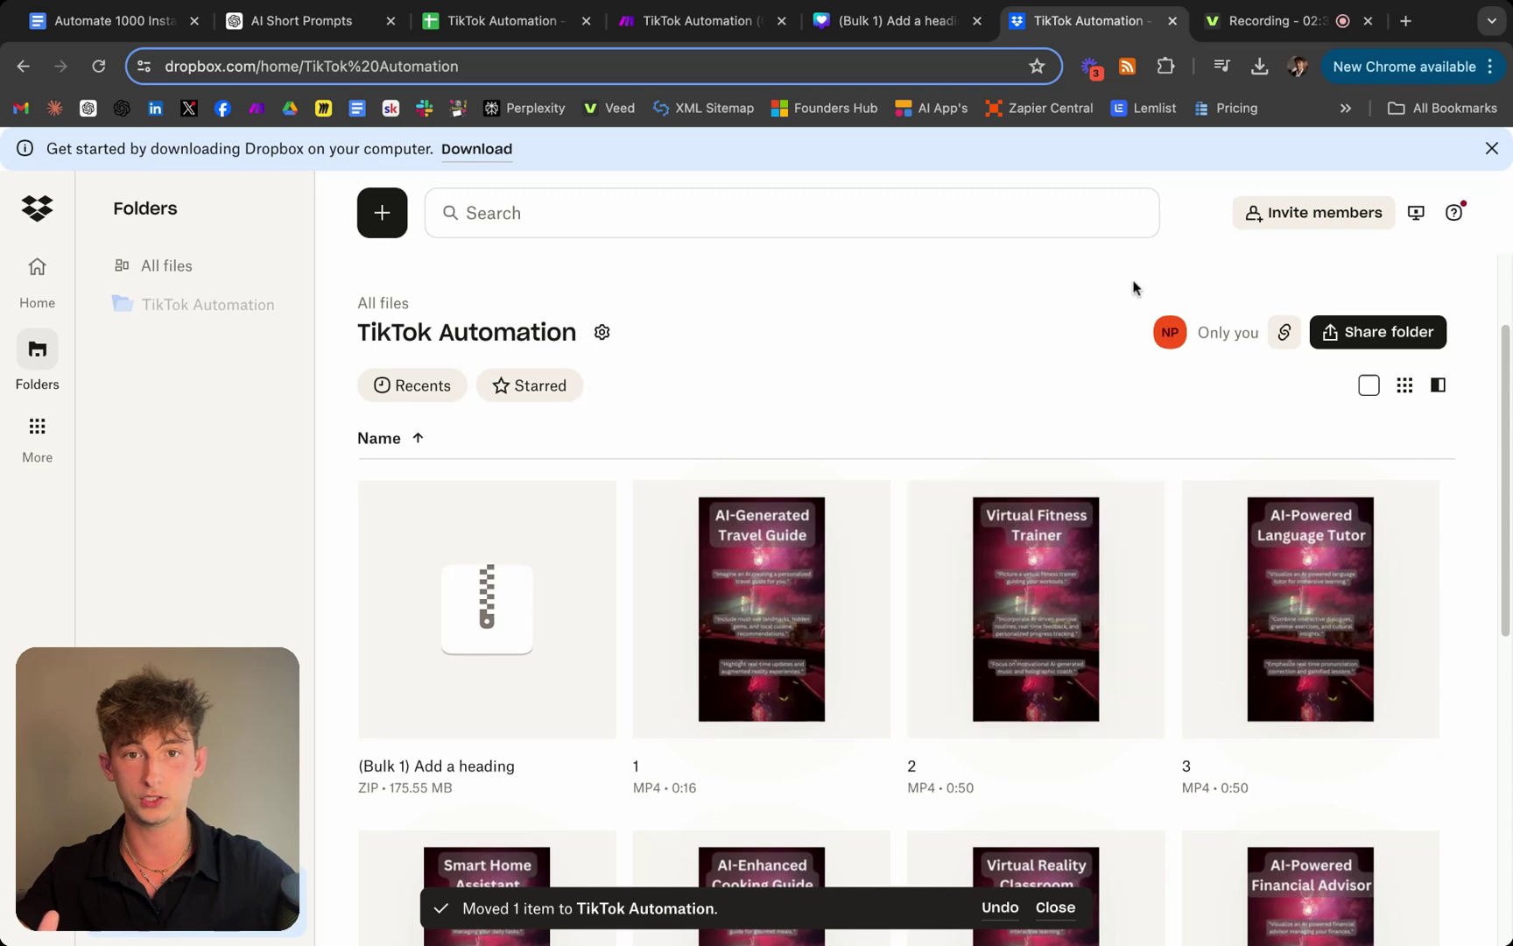
# Clear the Dropbox module's mapped File path and switch mapping off
pyautogui.click(696, 22)
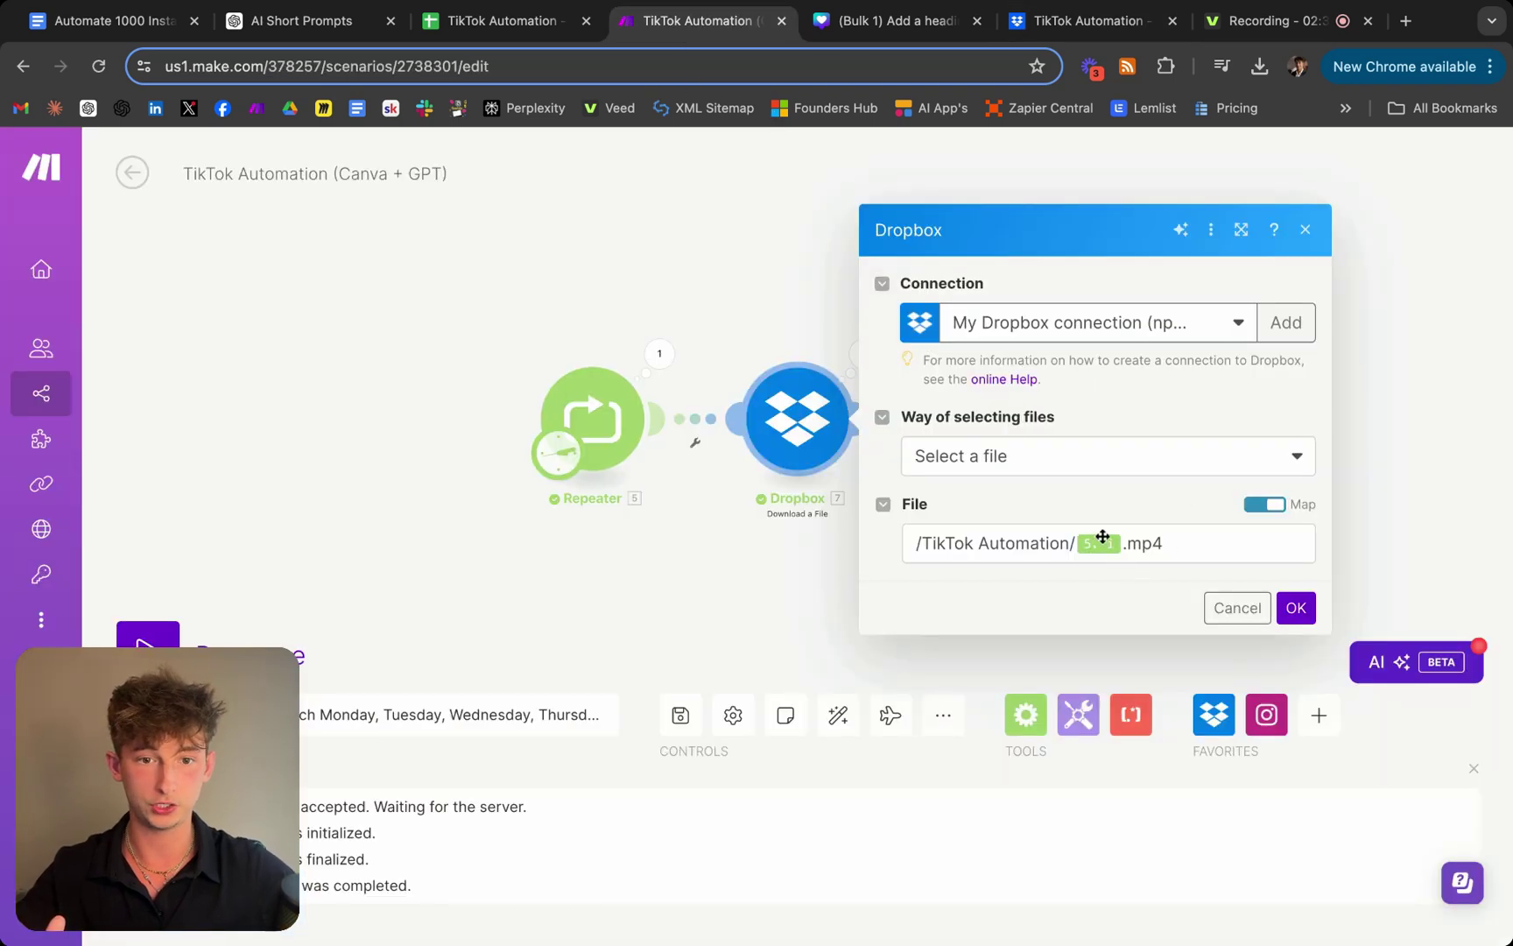
pyautogui.click(1189, 544)
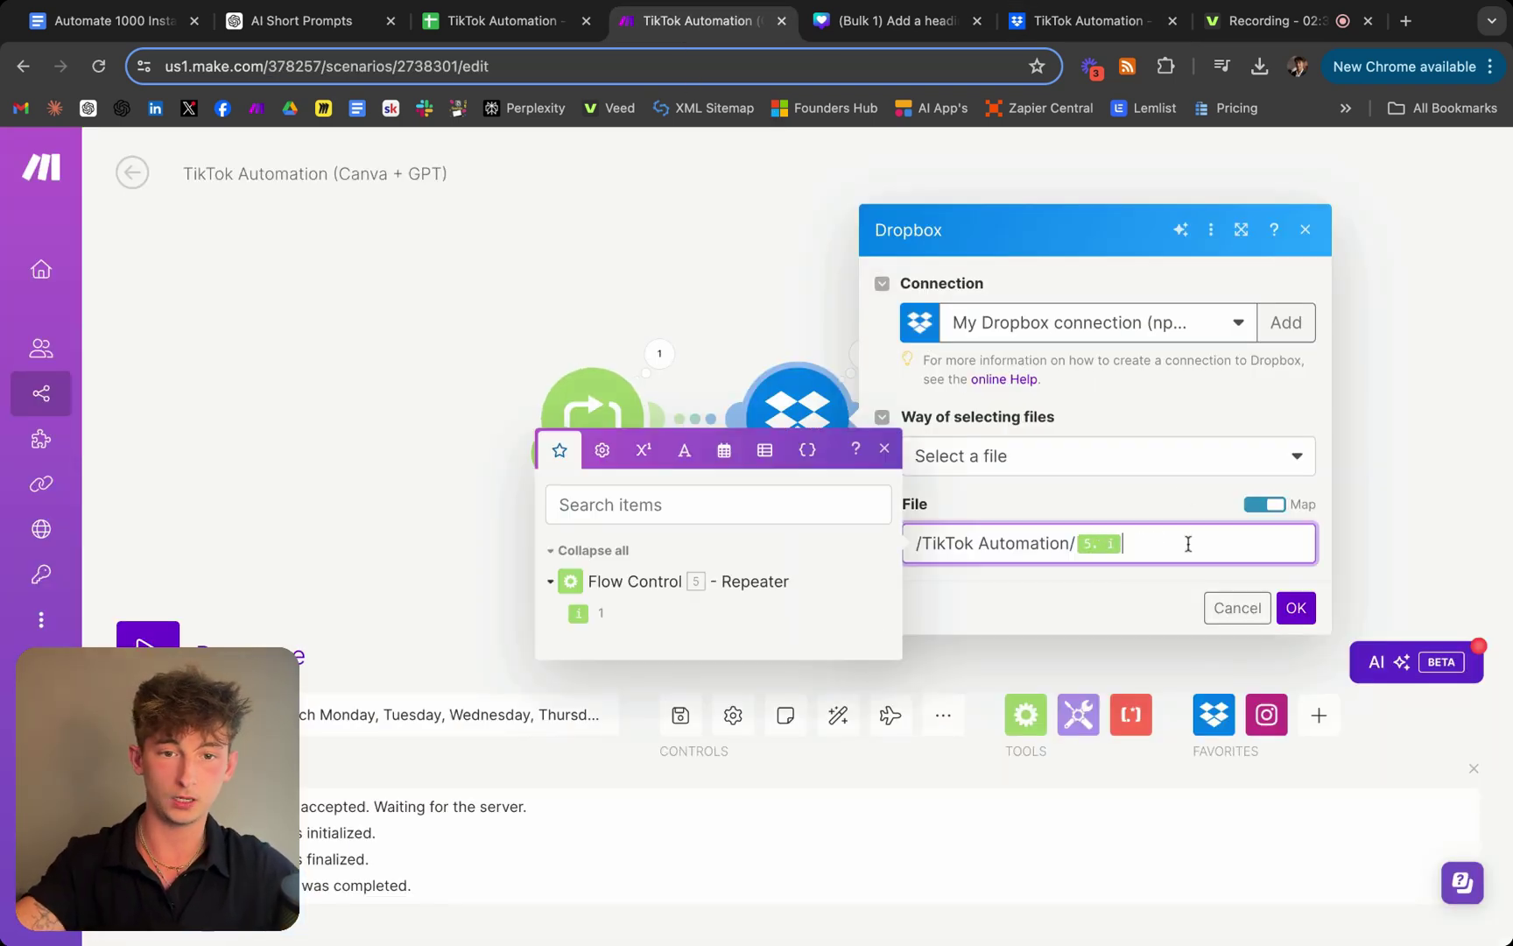
pyautogui.press('BackSpace')
pyautogui.press('BackSpace')
pyautogui.press('BackSpace')
pyautogui.press('BackSpace')
pyautogui.press('BackSpace')
pyautogui.press('BackSpace')
pyautogui.press('BackSpace')
pyautogui.press('BackSpace')
pyautogui.press('BackSpace')
pyautogui.press('BackSpace')
pyautogui.press('BackSpace')
pyautogui.press('BackSpace')
pyautogui.press('BackSpace')
pyautogui.press('BackSpace')
pyautogui.press('BackSpace')
pyautogui.press('BackSpace')
pyautogui.press('BackSpace')
pyautogui.press('BackSpace')
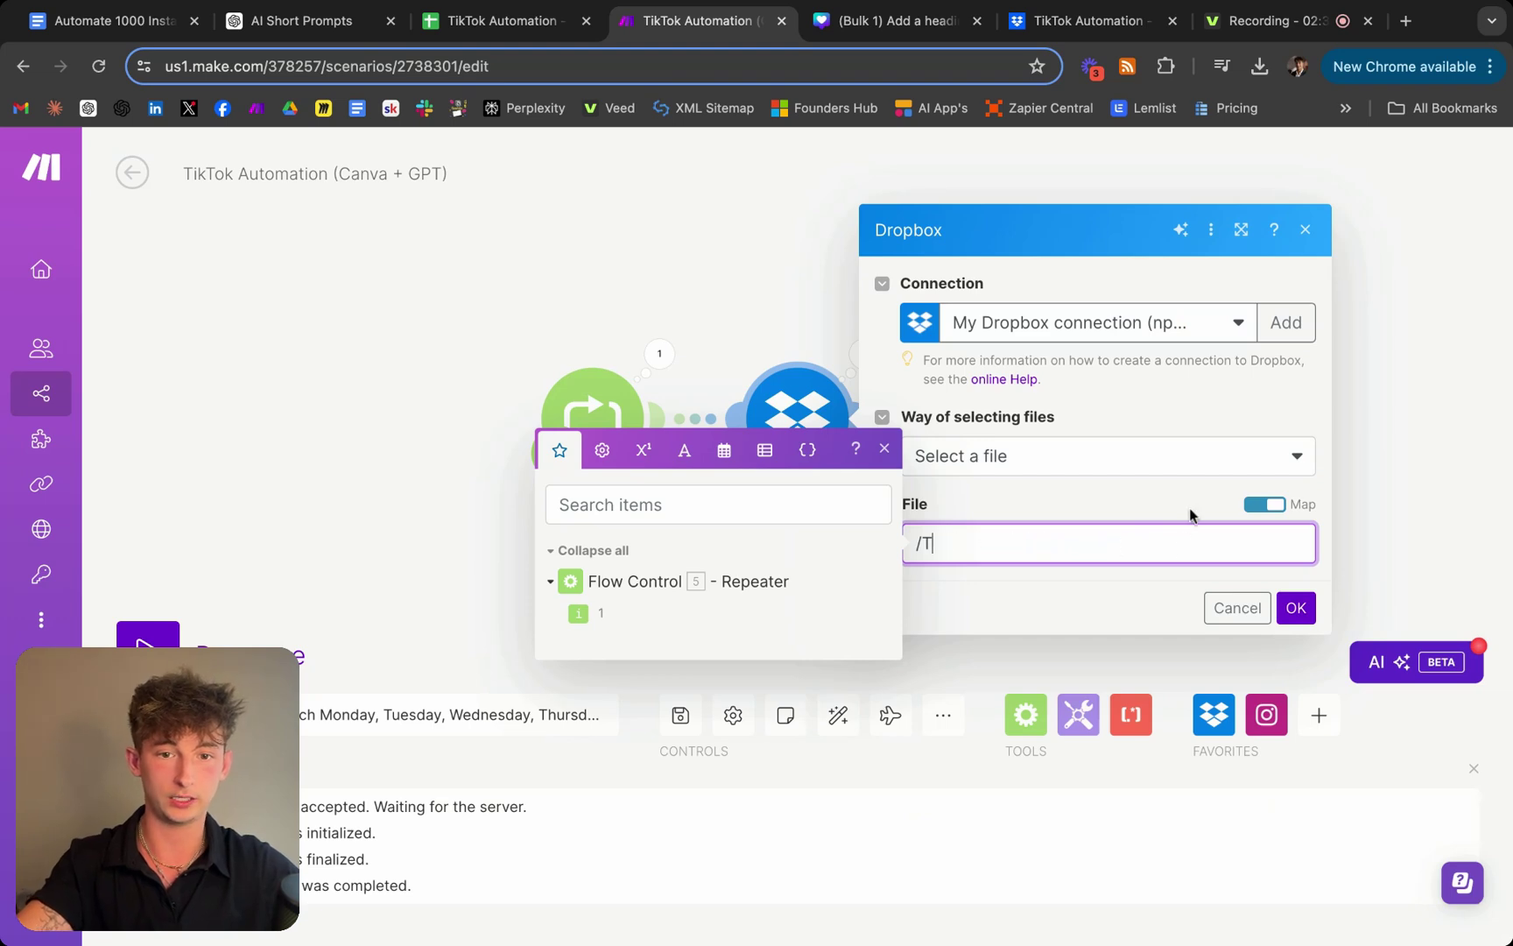
pyautogui.press('BackSpace')
pyautogui.press('BackSpace')
pyautogui.click(1017, 615)
pyautogui.click(969, 554)
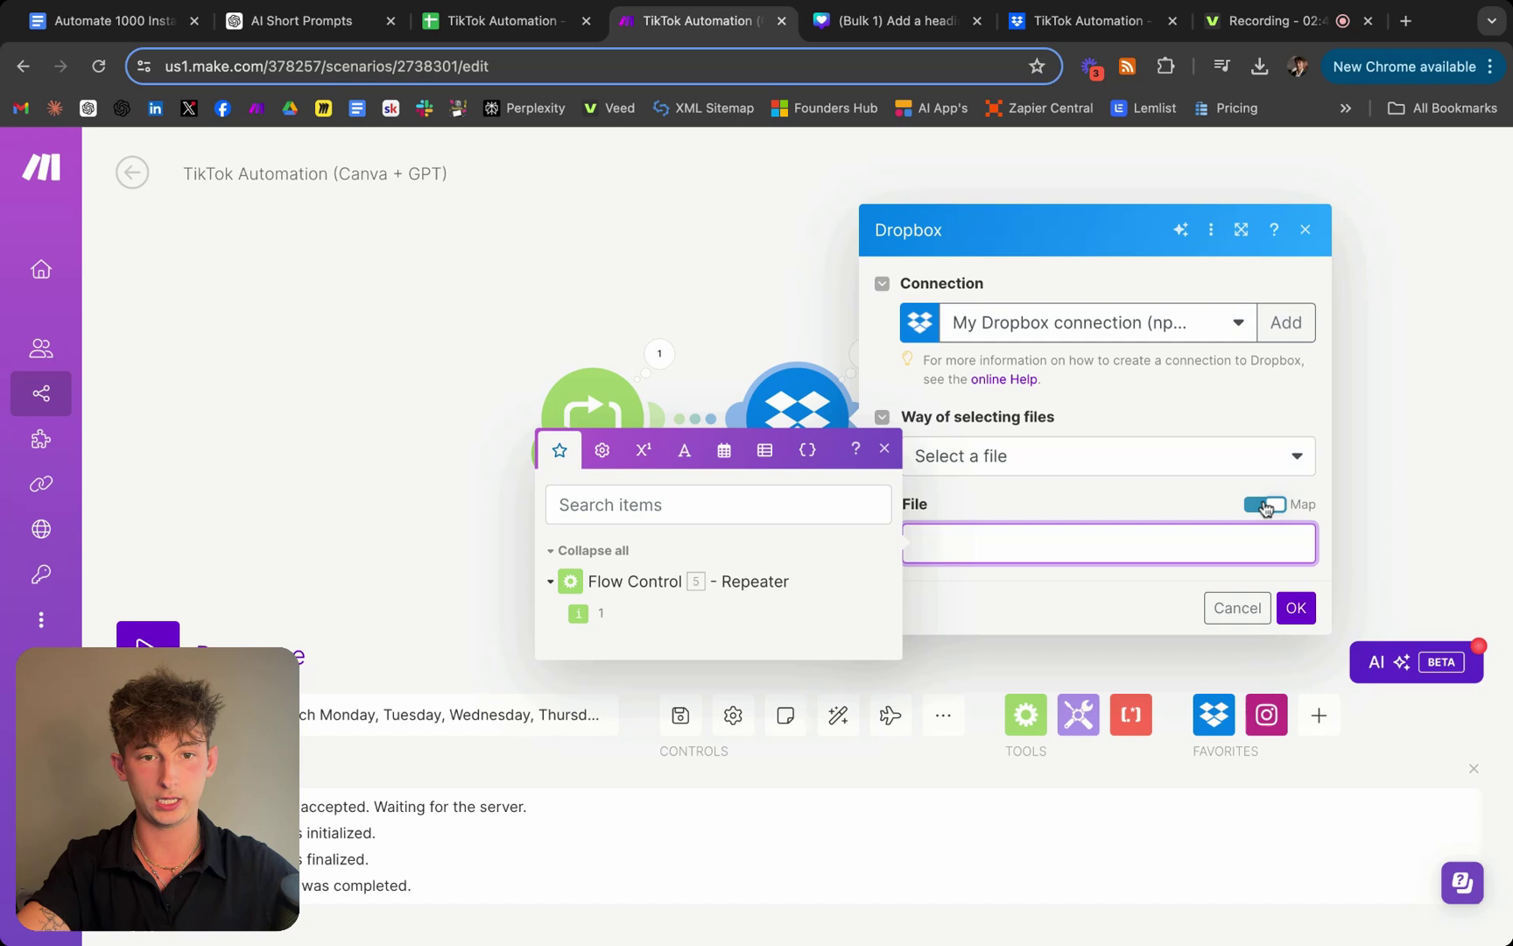
pyautogui.click(1266, 506)
# Browse to the TikTok Automation folder and choose 2.mp4 as the file
pyautogui.click(962, 543)
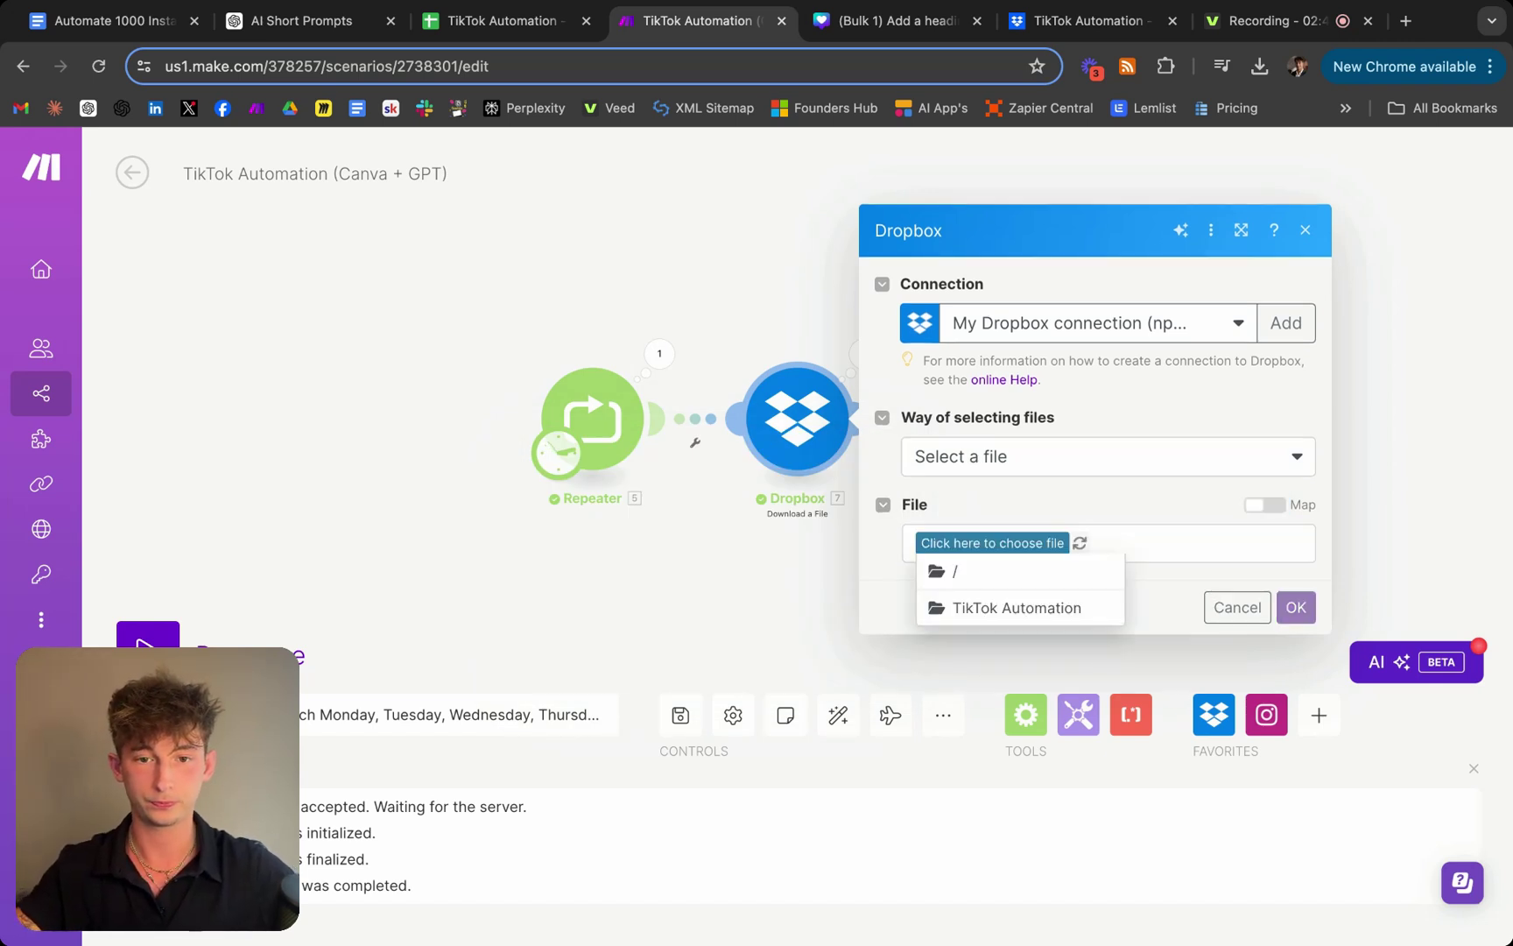
pyautogui.click(982, 607)
pyautogui.click(1117, 545)
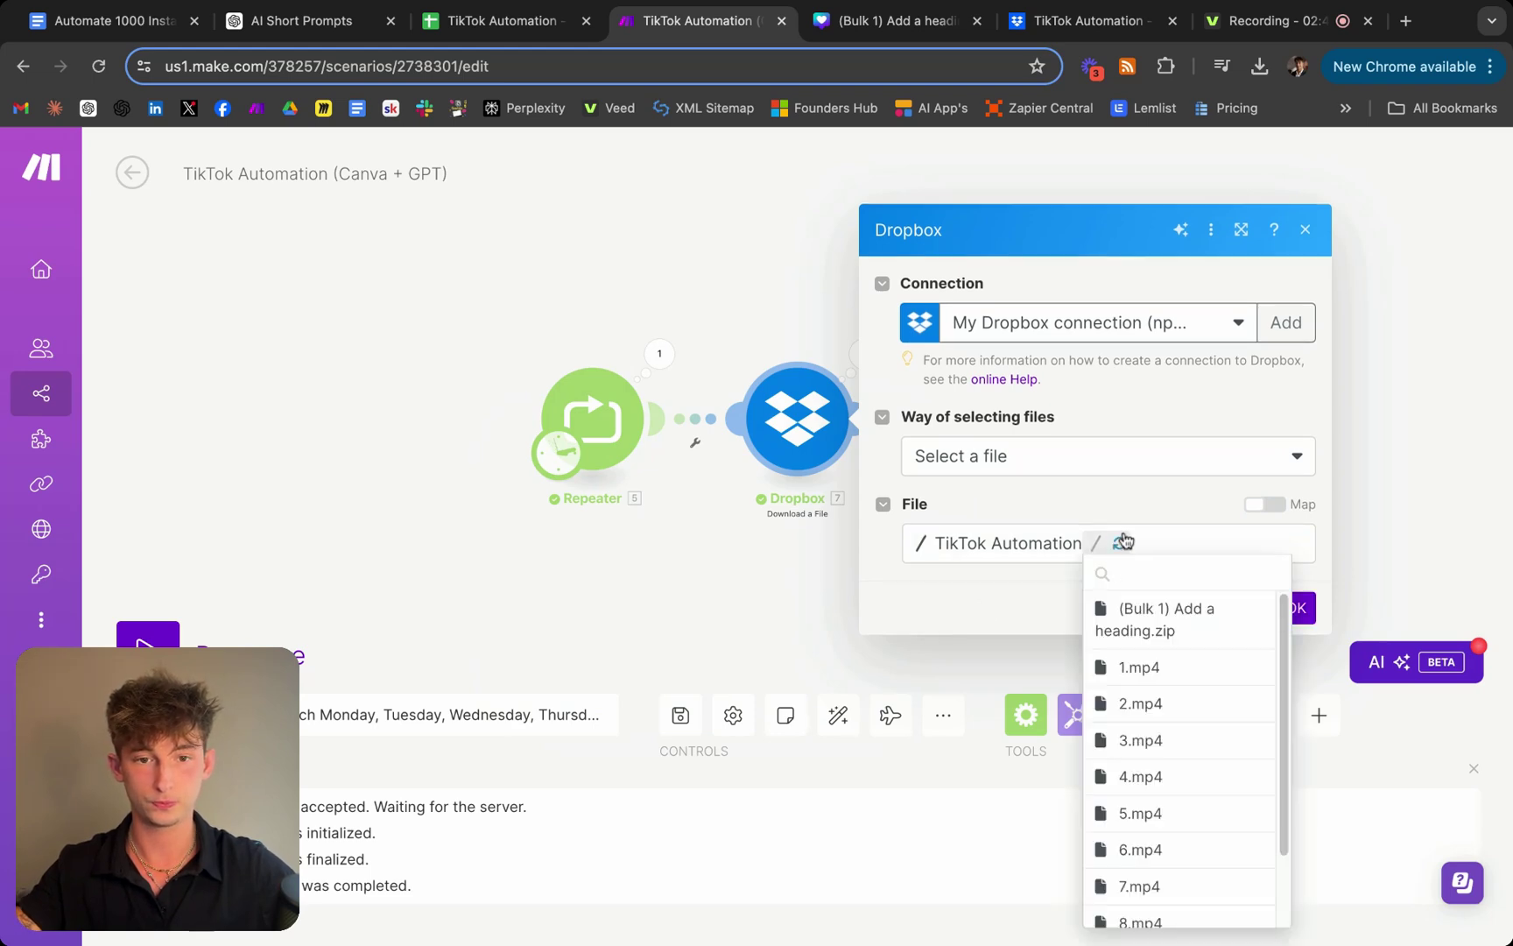
pyautogui.scroll(-2, 1173, 753)
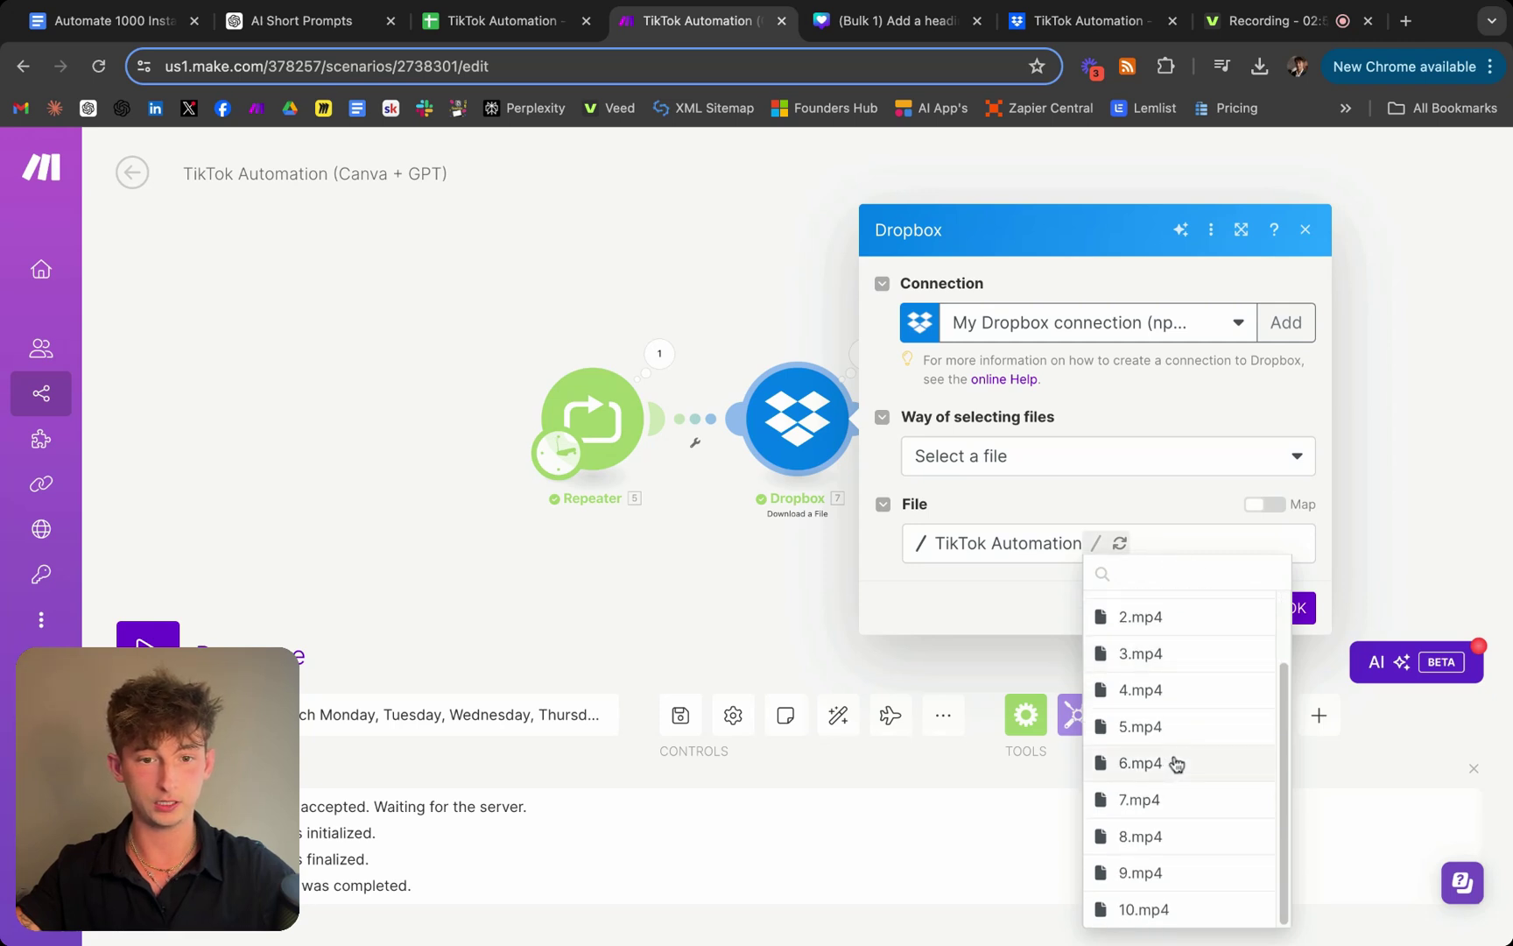
pyautogui.scroll(2, 1218, 753)
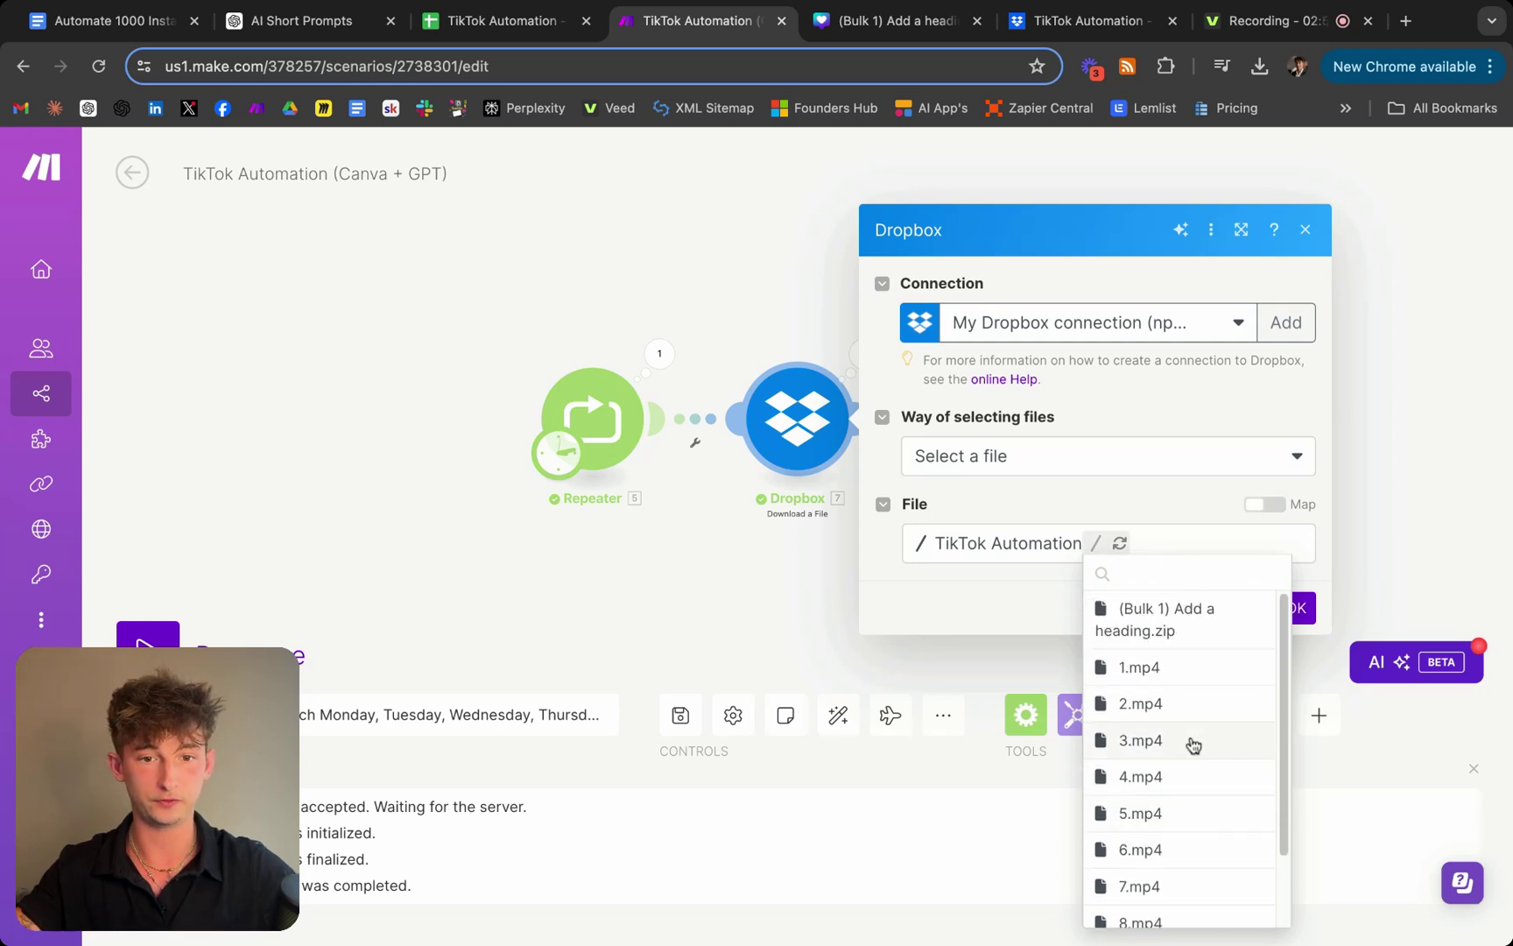
pyautogui.scroll(-2, 1192, 745)
pyautogui.scroll(1, 1165, 764)
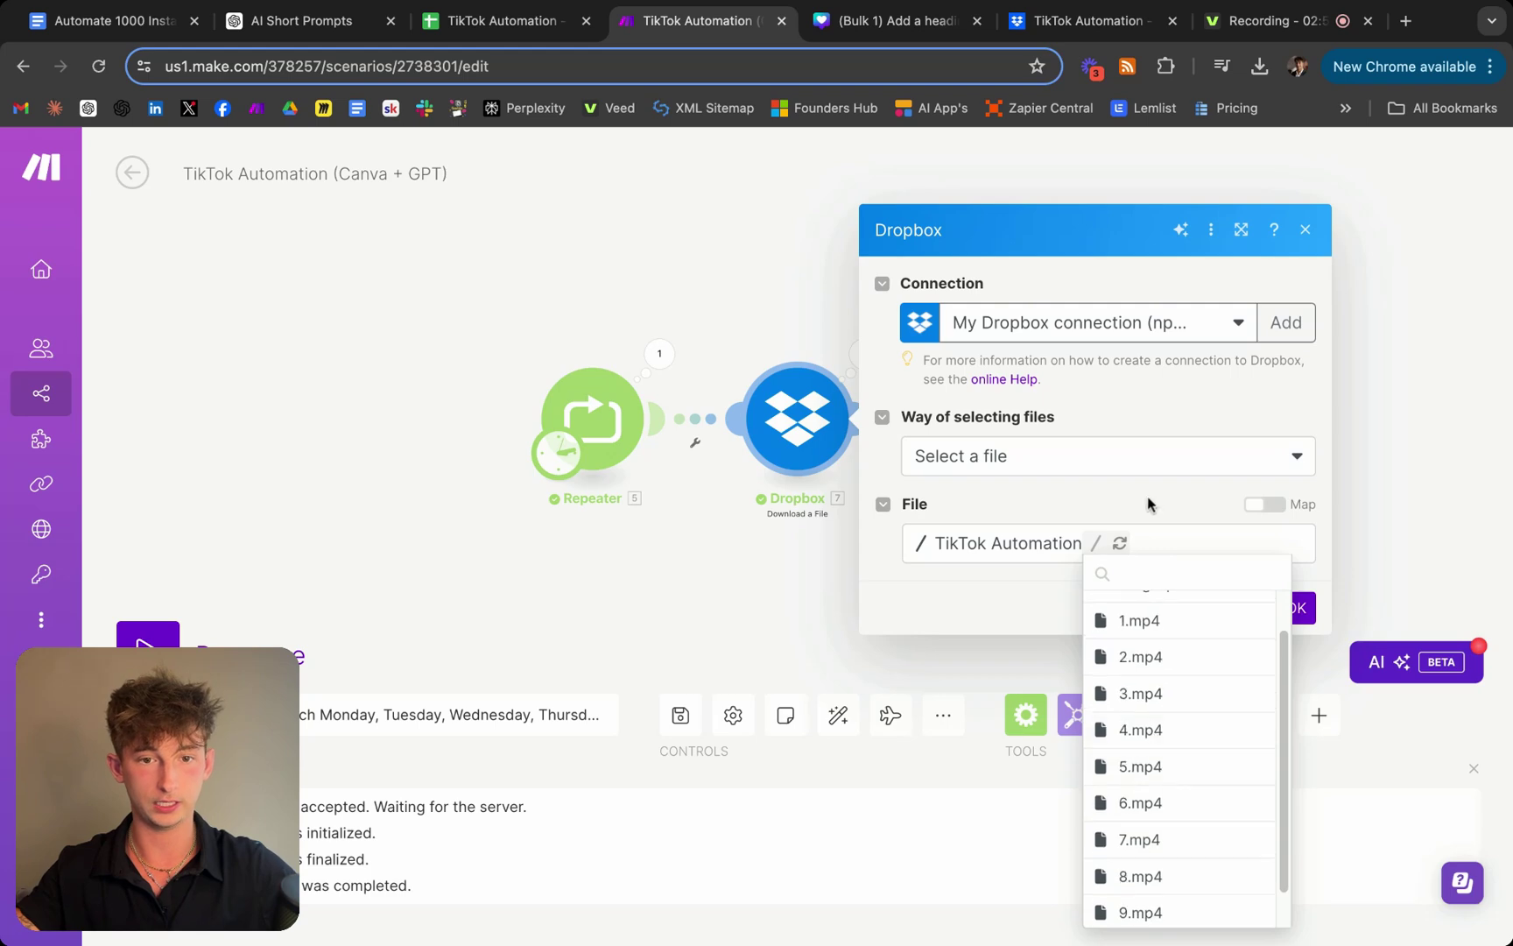
pyautogui.click(1164, 664)
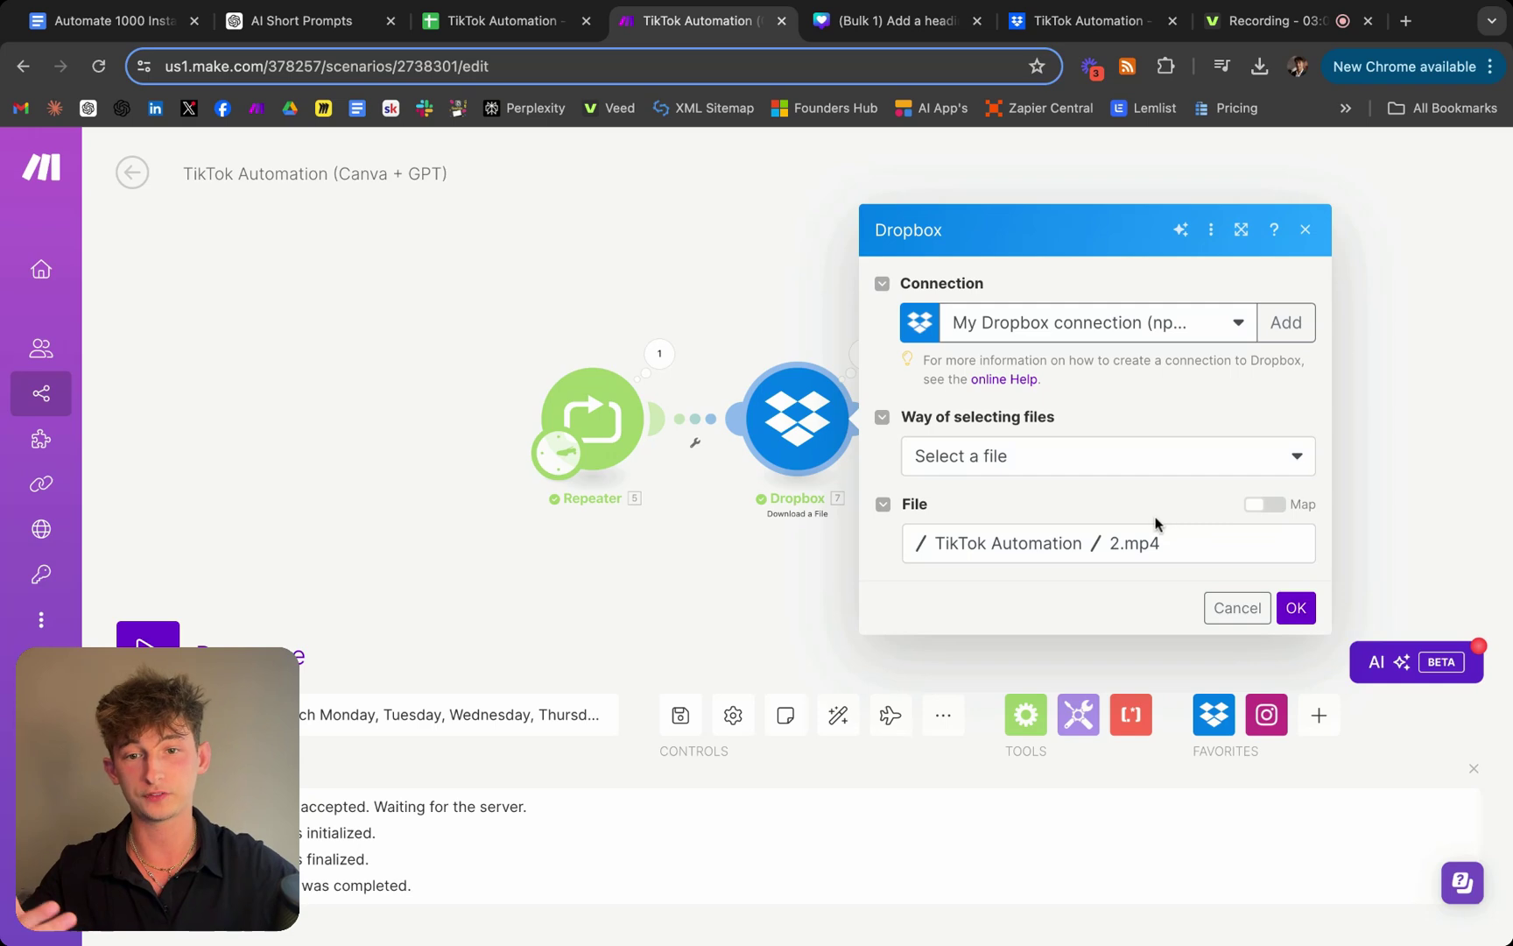
pyautogui.click(1135, 550)
pyautogui.click(1137, 552)
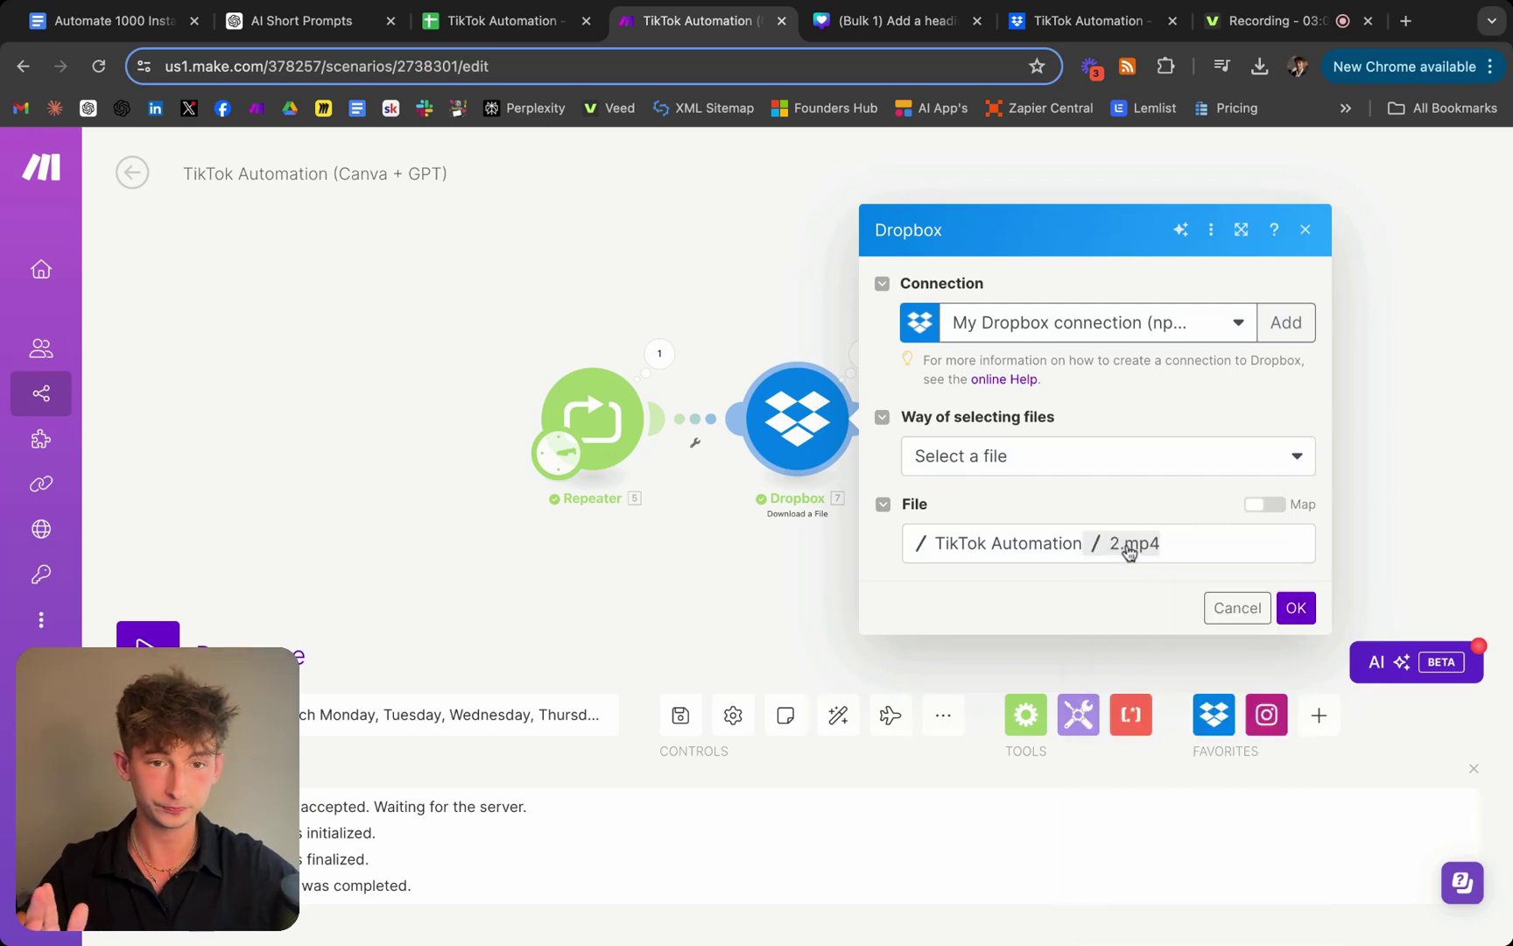
# Switch the path to mapped text, replace 2 with the Repeater's i, and confirm
pyautogui.click(1263, 506)
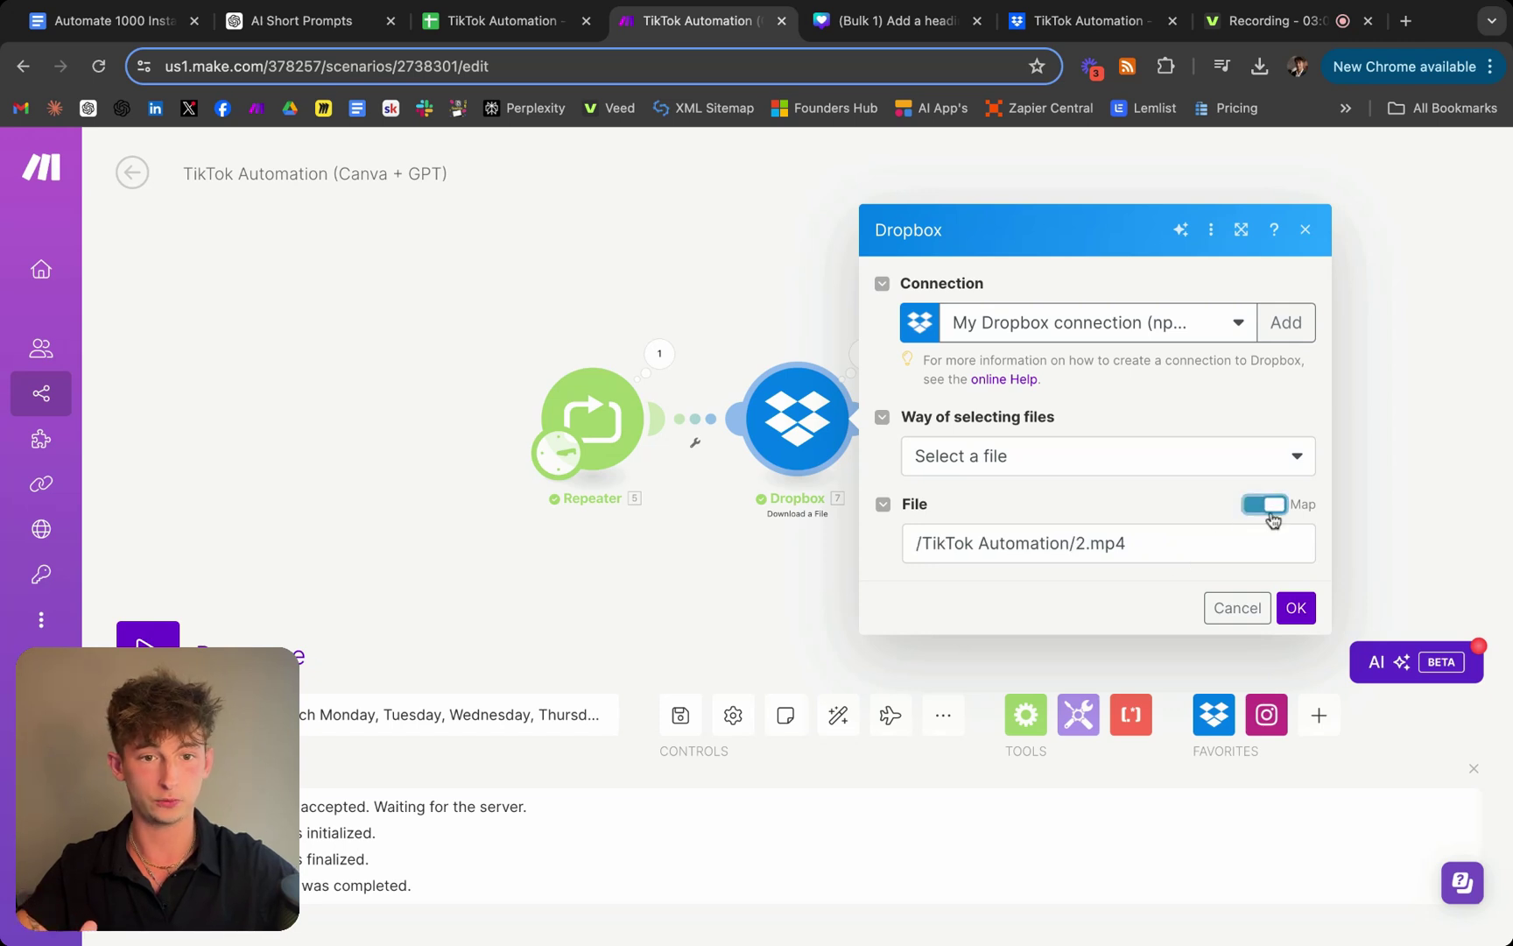
pyautogui.click(1136, 549)
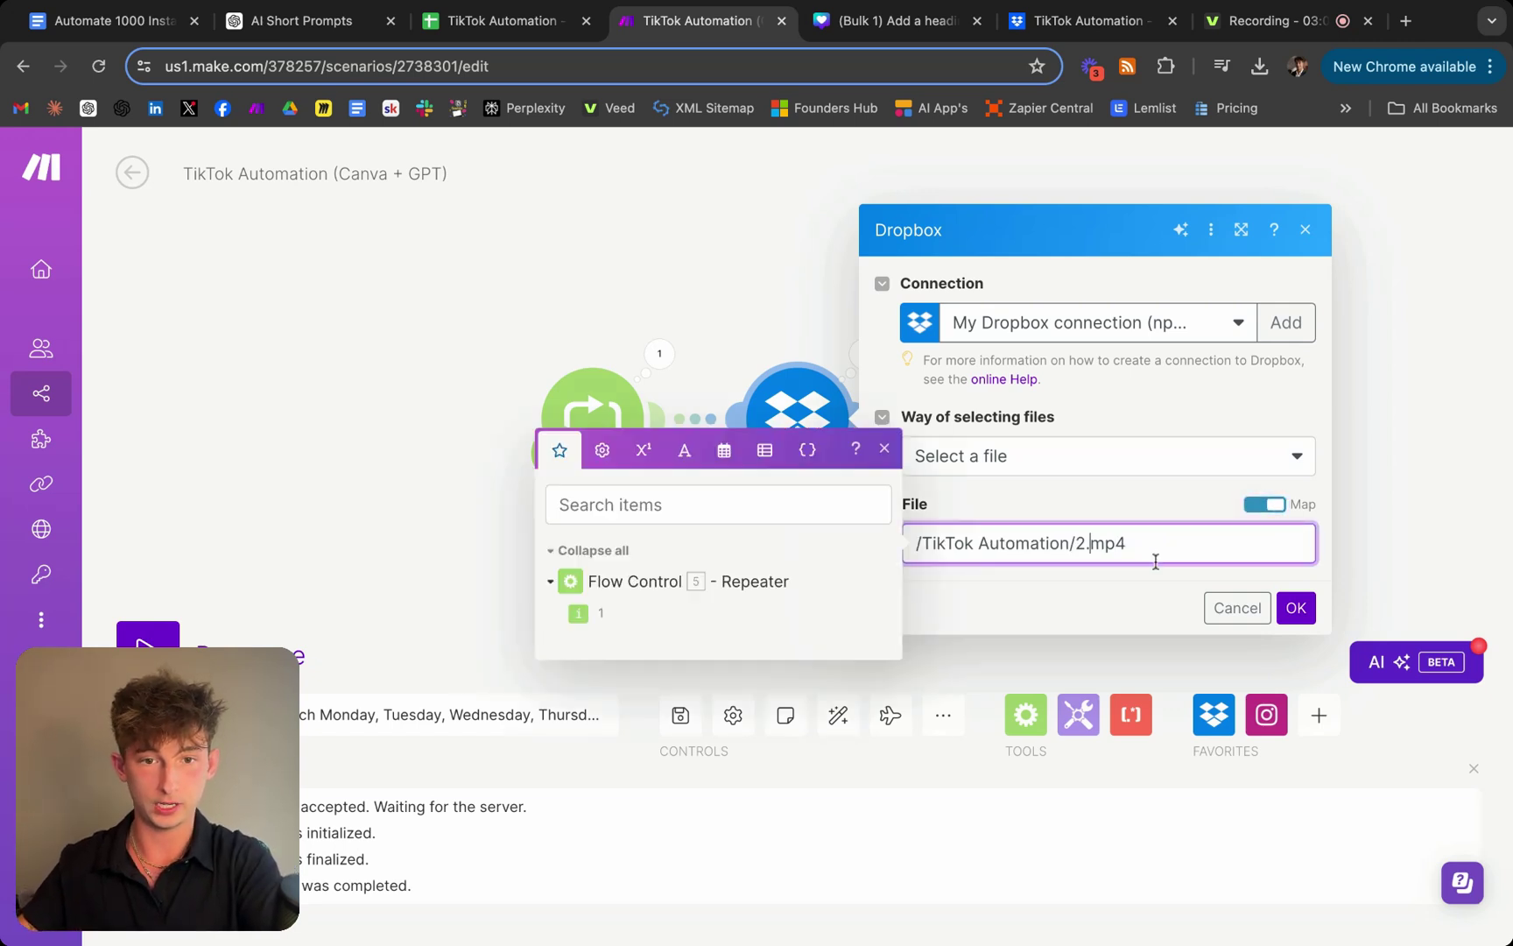
pyautogui.press('BackSpace')
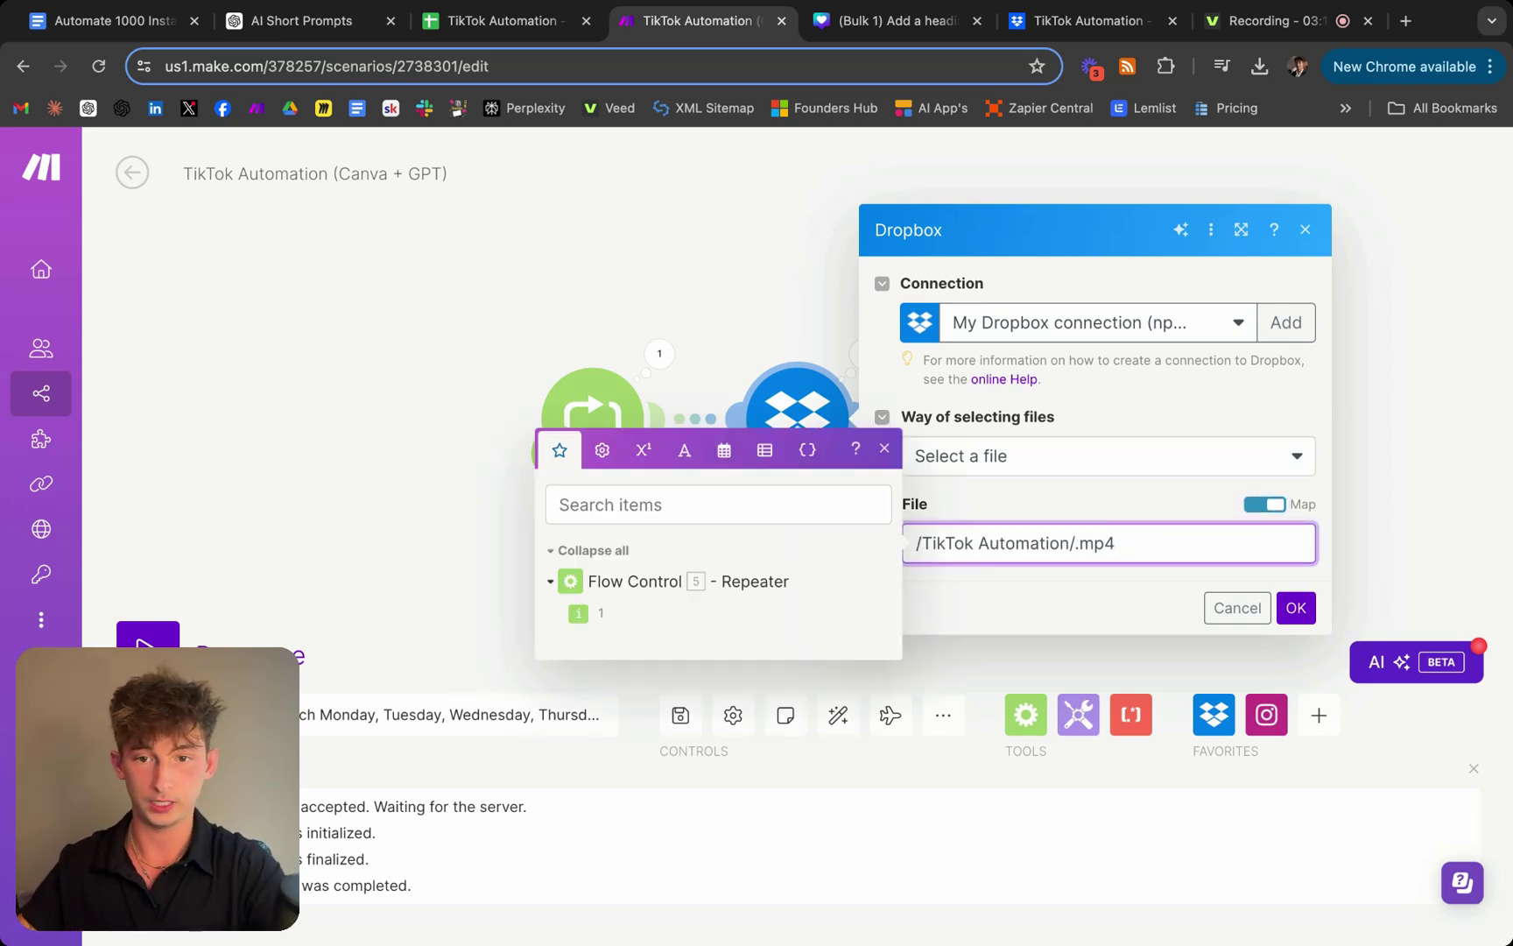
pyautogui.click(579, 613)
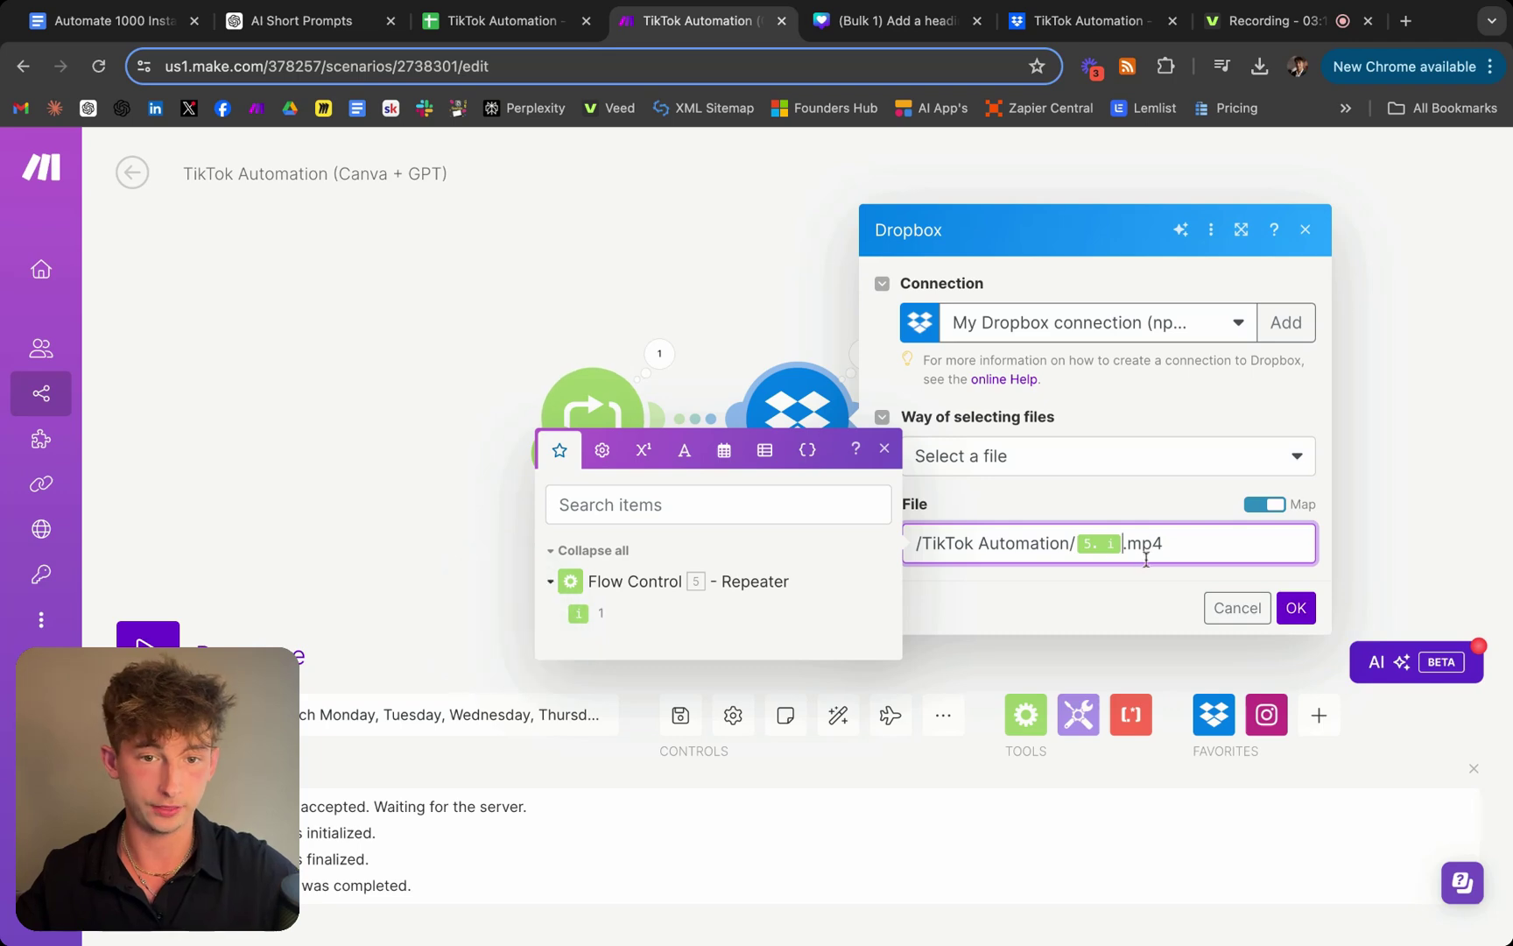
pyautogui.click(1296, 608)
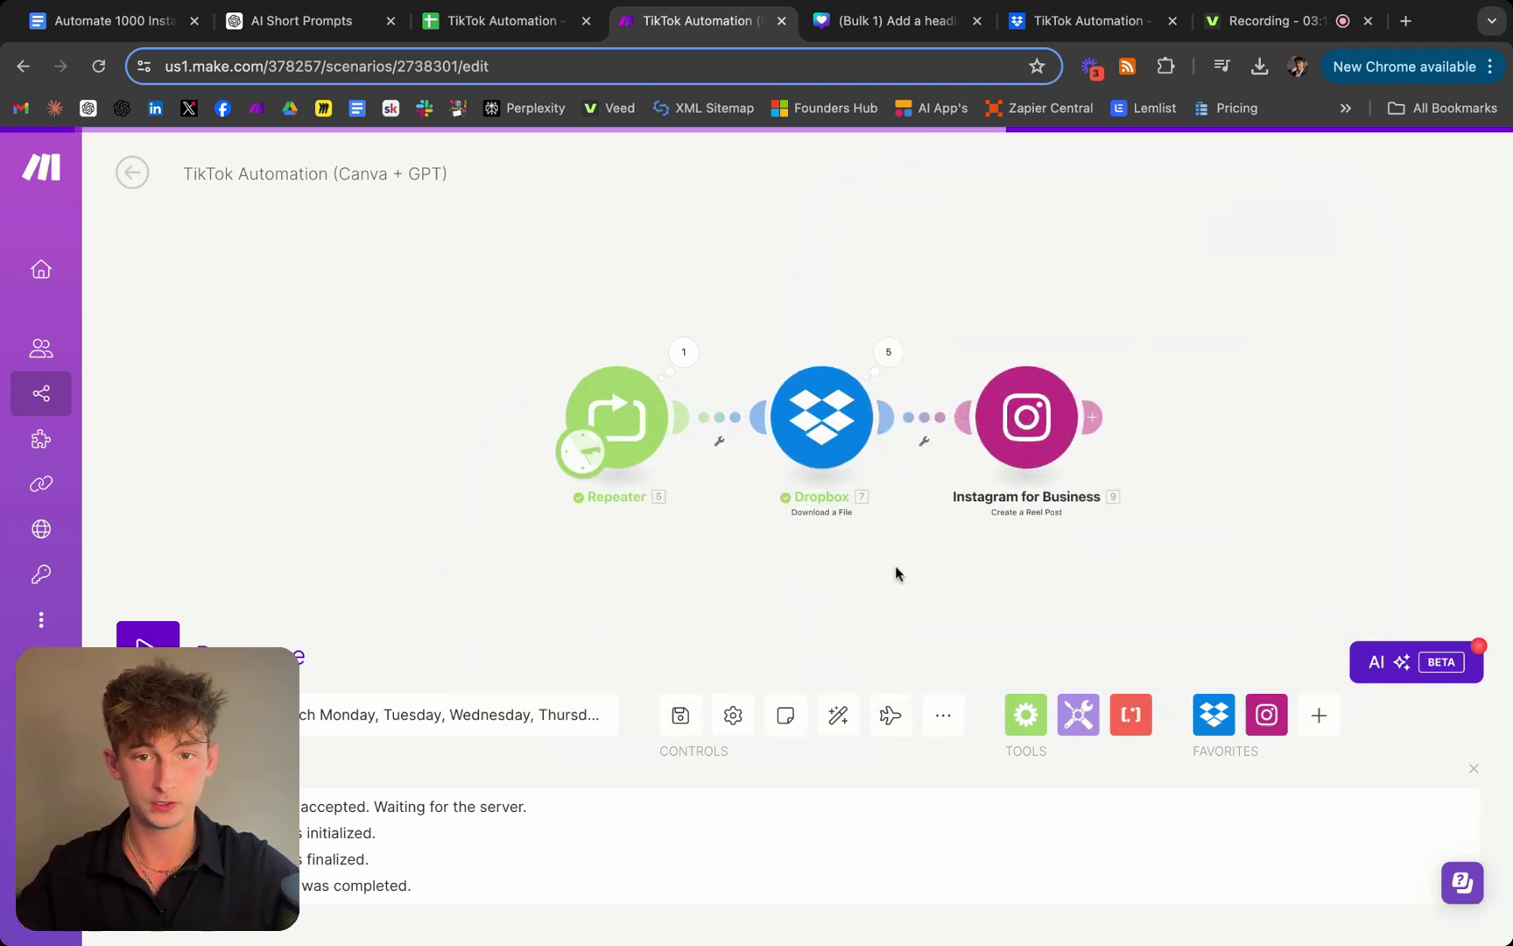
# Delete the Instagram for Business module and run the scenario once
pyautogui.rightClick(1031, 438)
pyautogui.click(1130, 694)
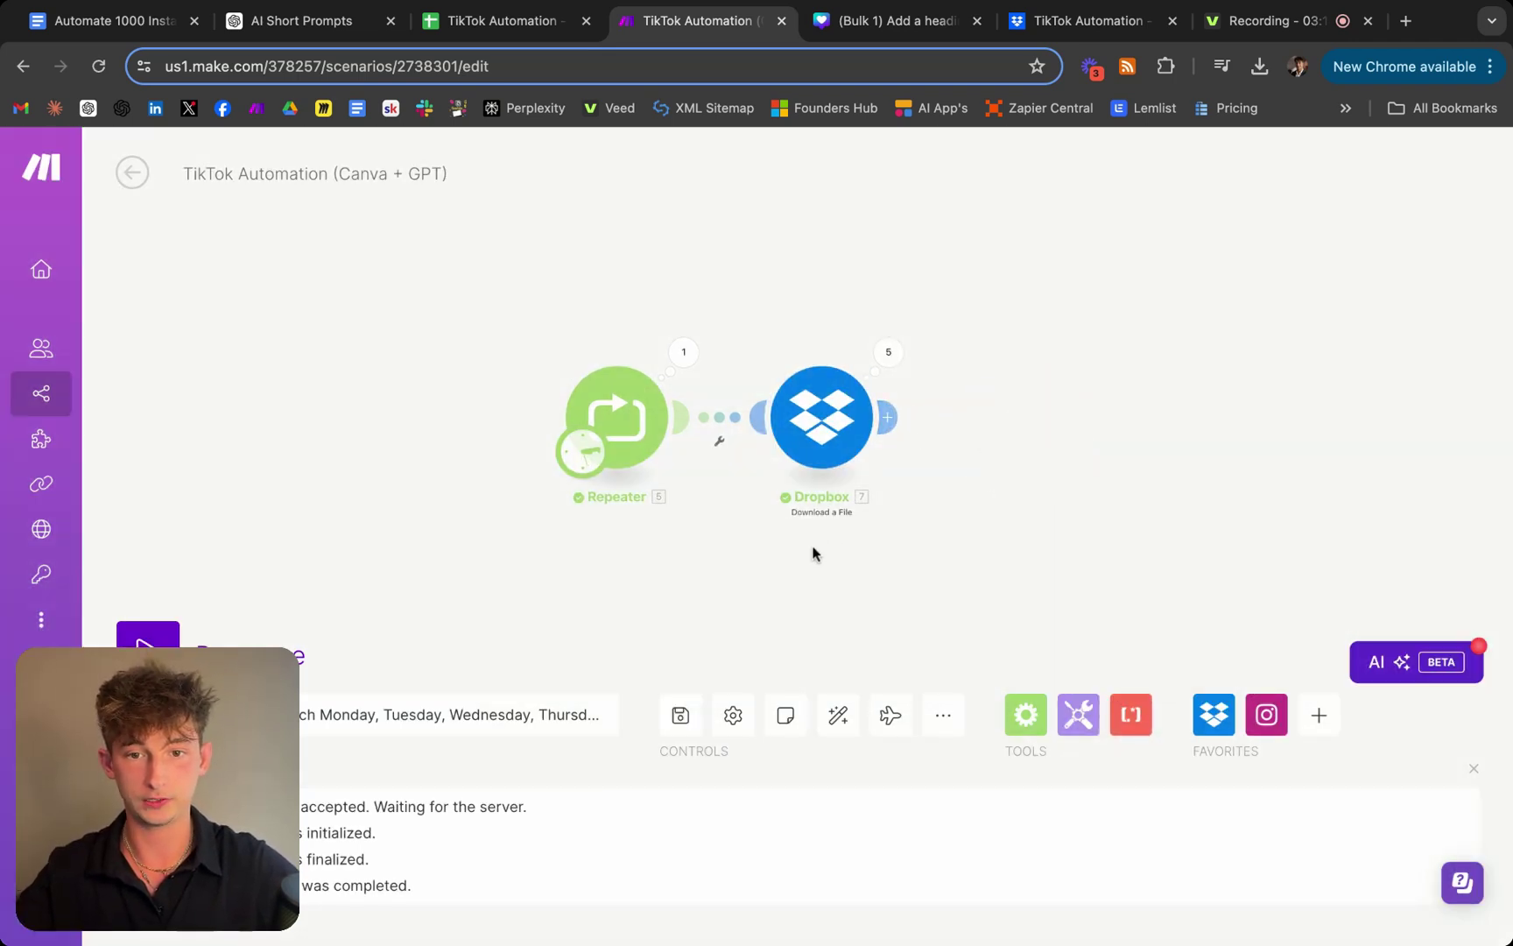
pyautogui.click(148, 635)
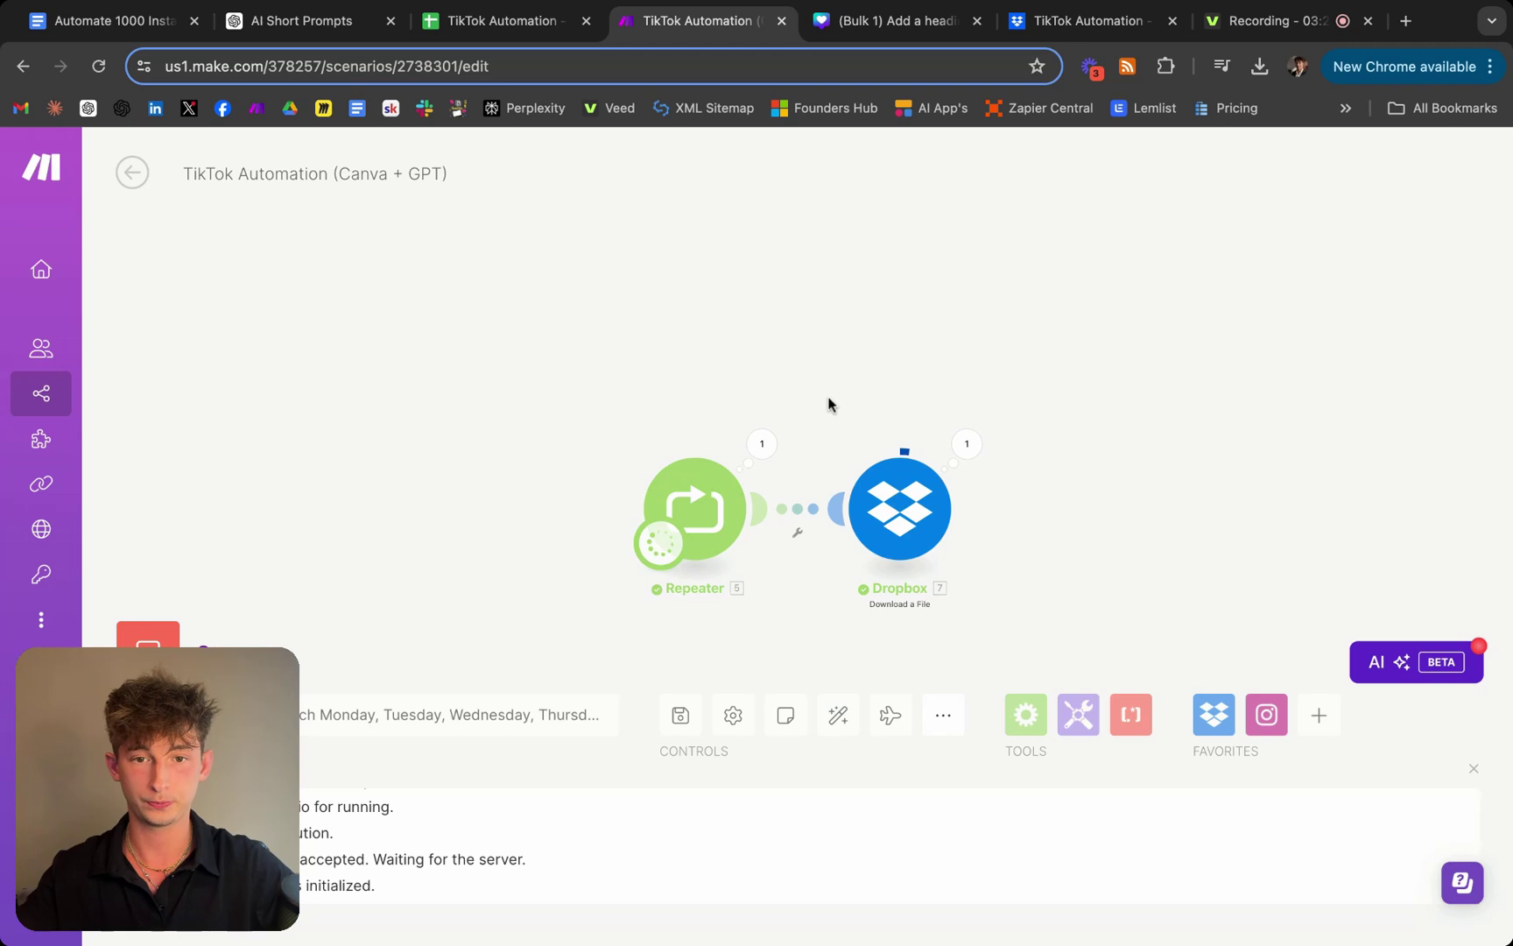
# Inspect Dropbox's Operations 1 and 6 to confirm different numbered MP4s were downloaded
pyautogui.click(965, 444)
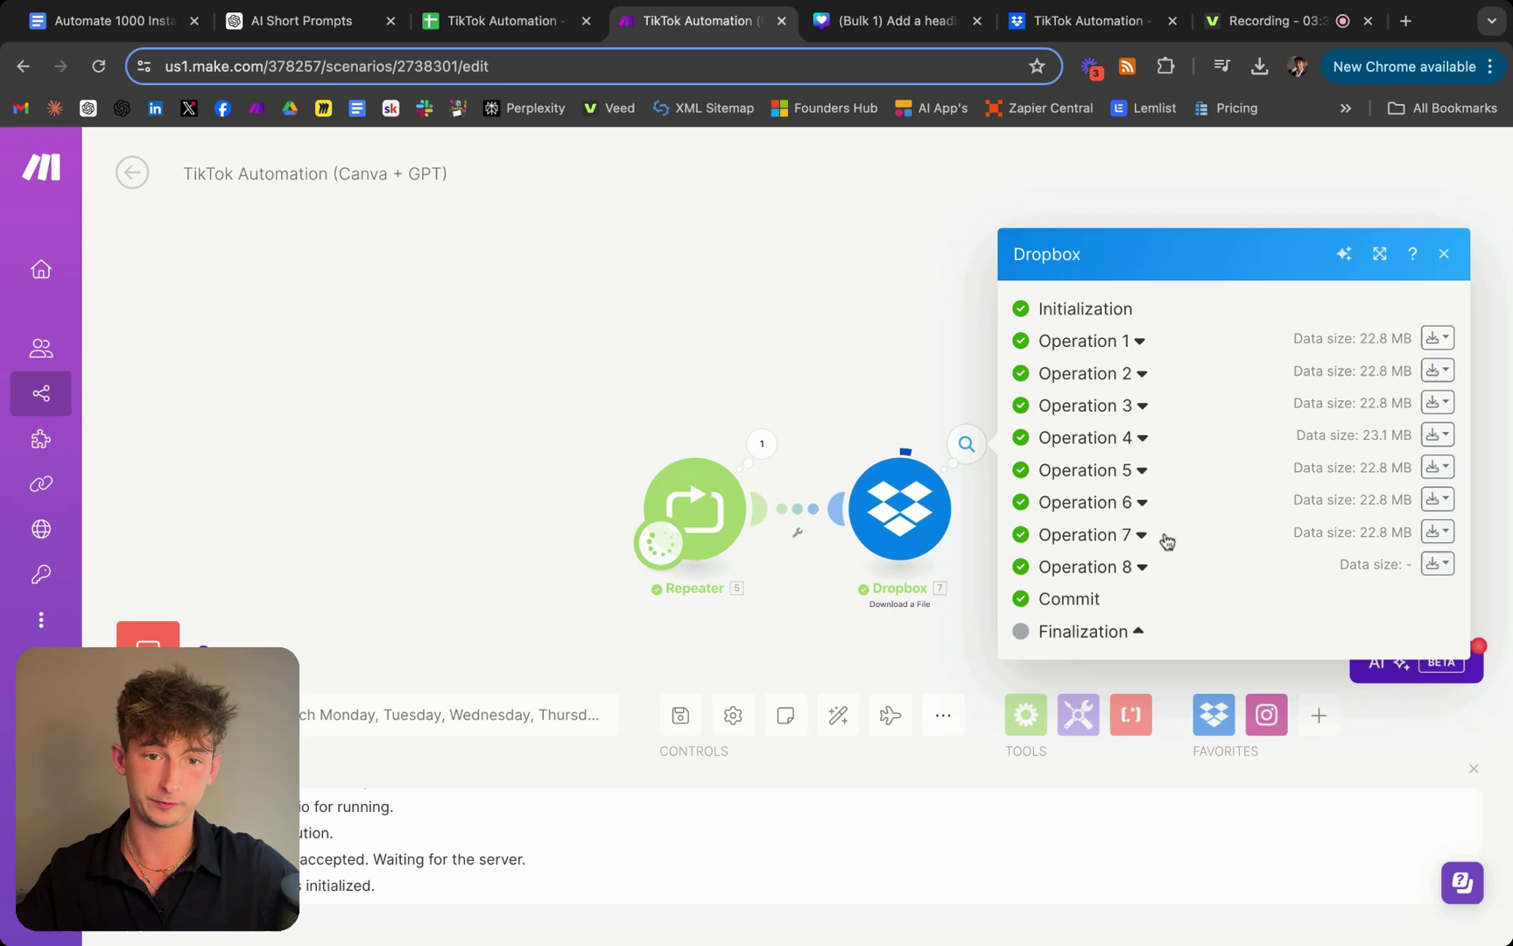
pyautogui.click(1138, 342)
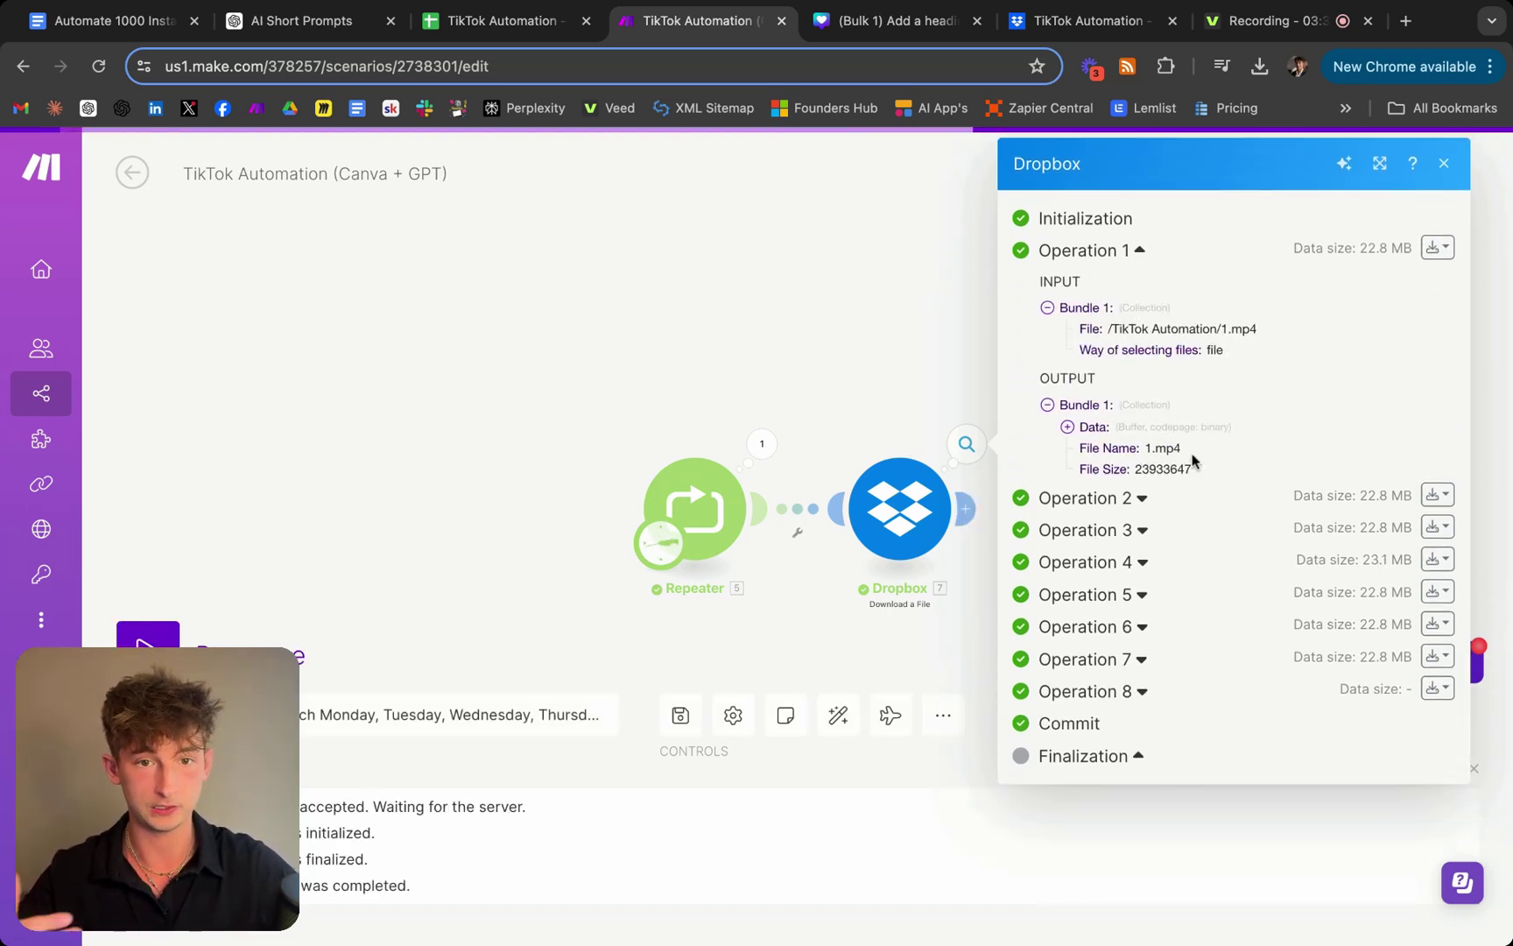
pyautogui.click(1048, 309)
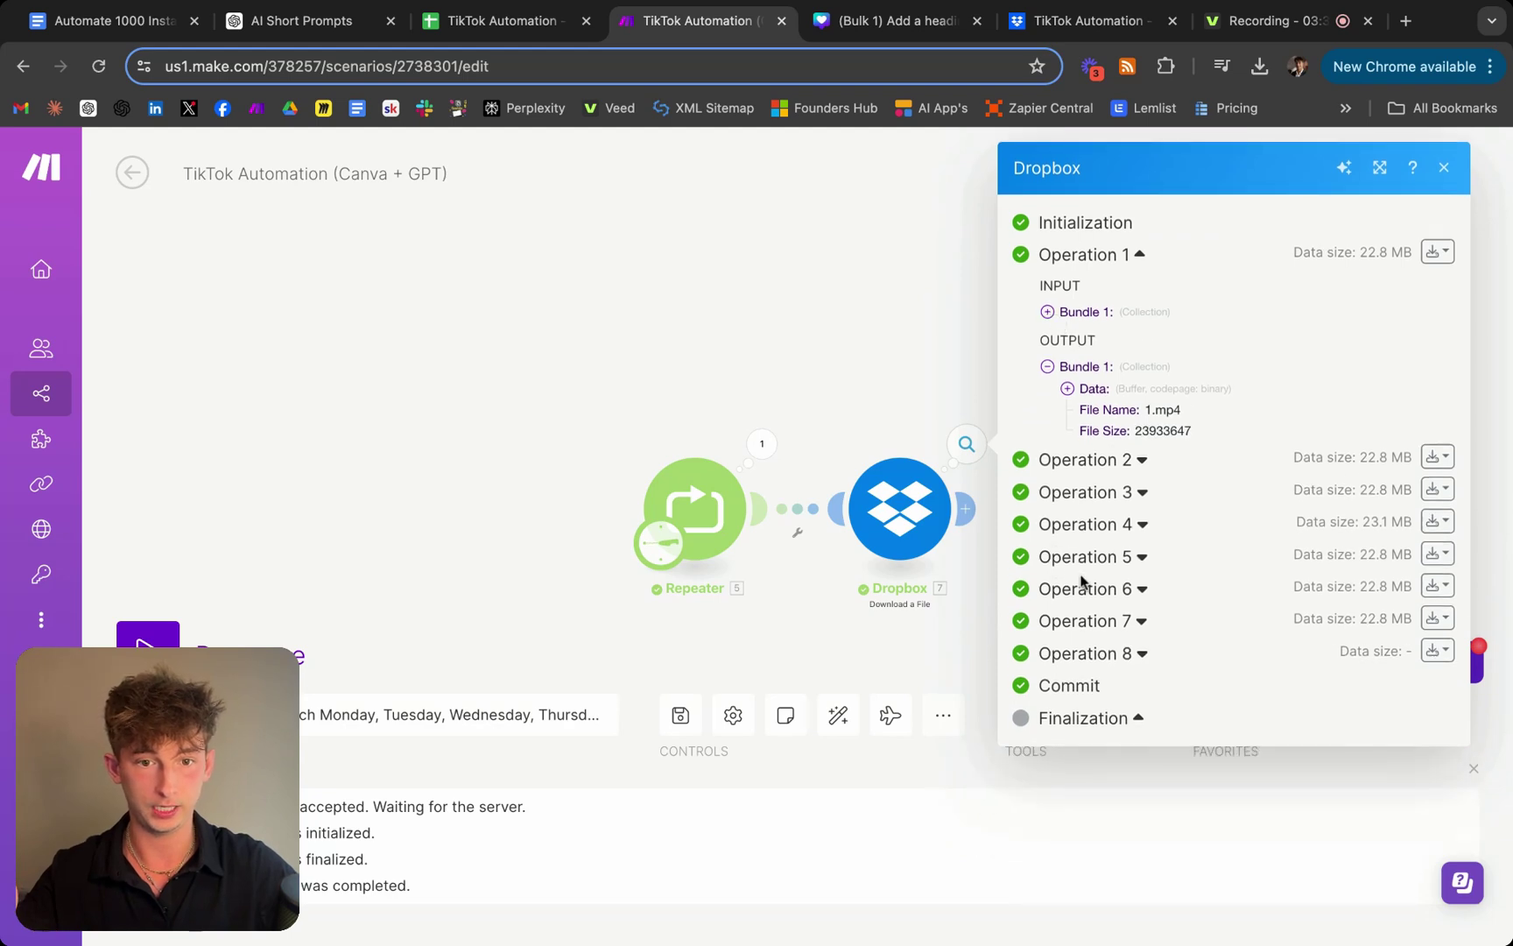
pyautogui.click(1128, 602)
pyautogui.scroll(-1, 1245, 787)
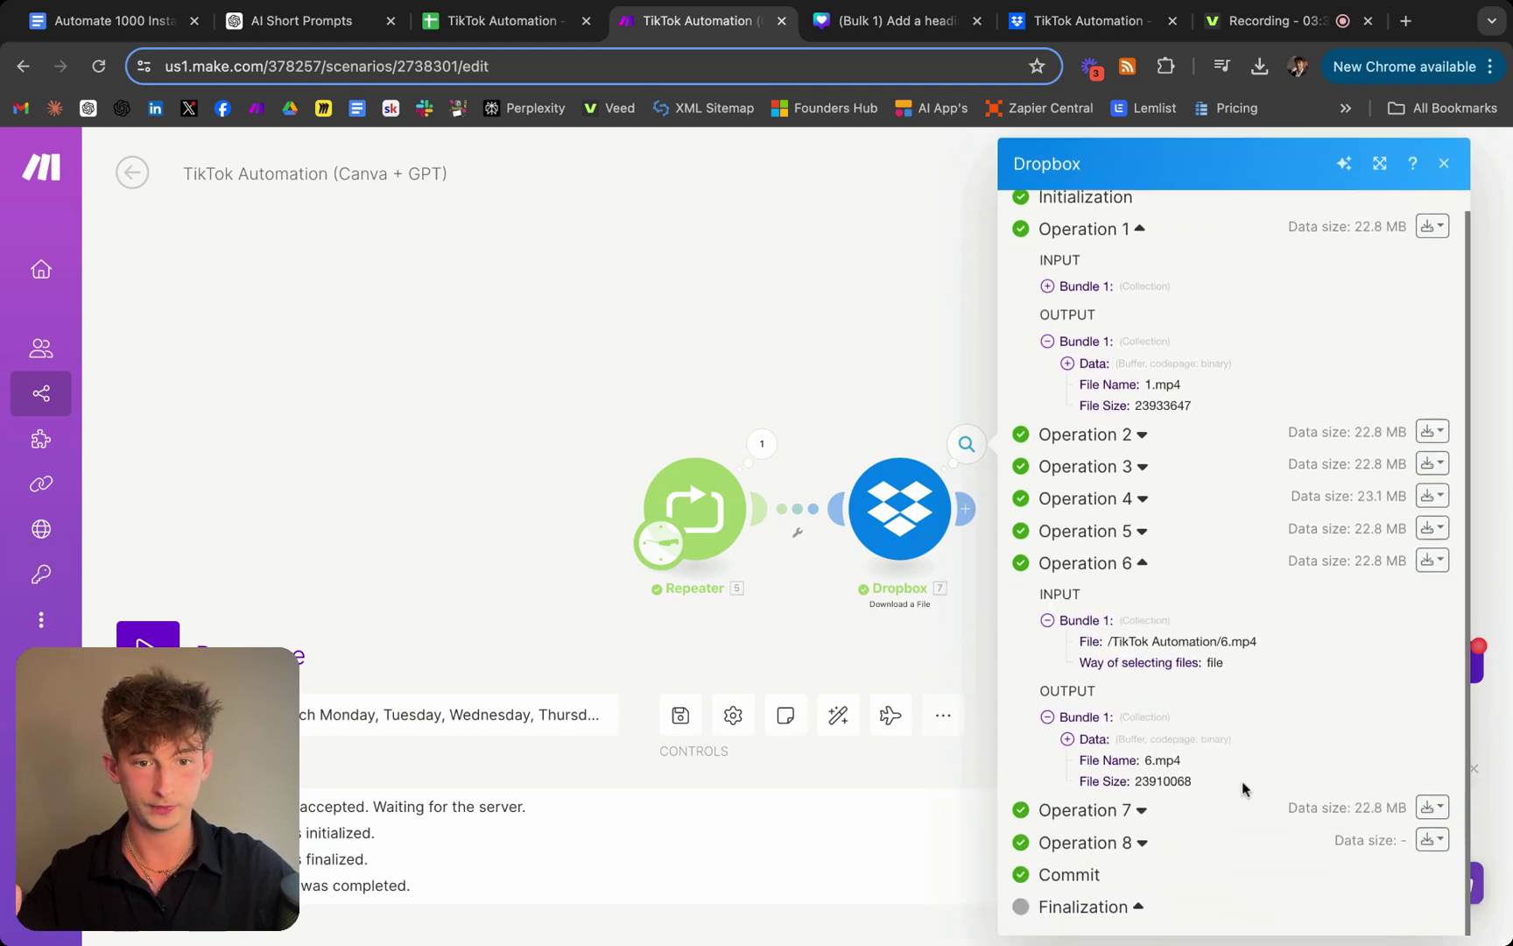
pyautogui.click(964, 656)
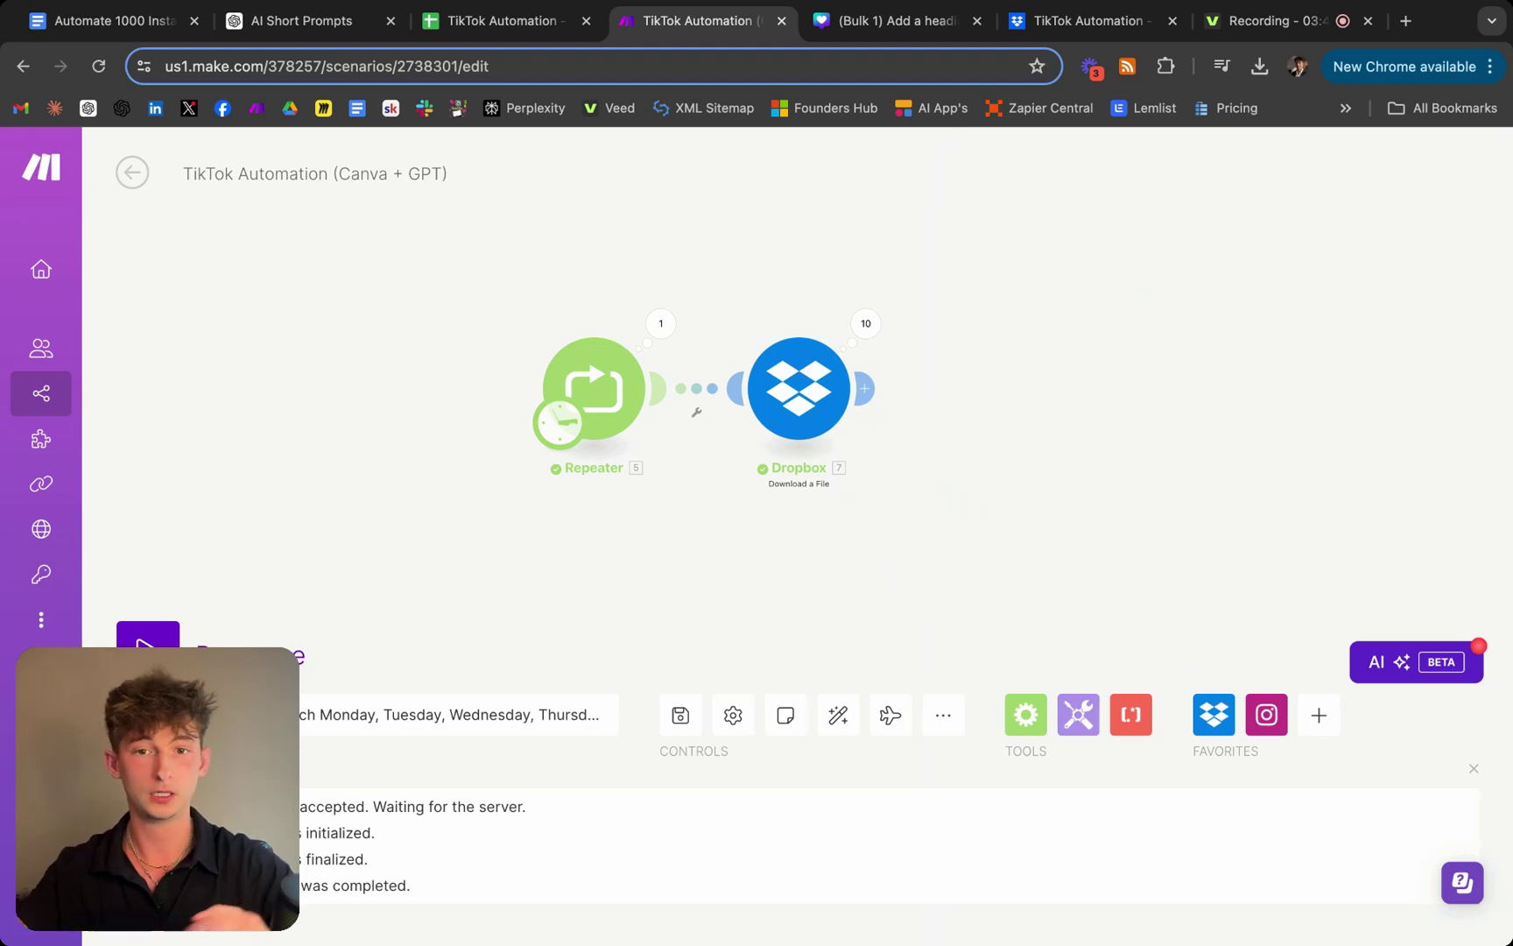
# Add an Instagram for Business Create a Reel Post after Dropbox, with Dropbox Data as Video URL
pyautogui.click(864, 388)
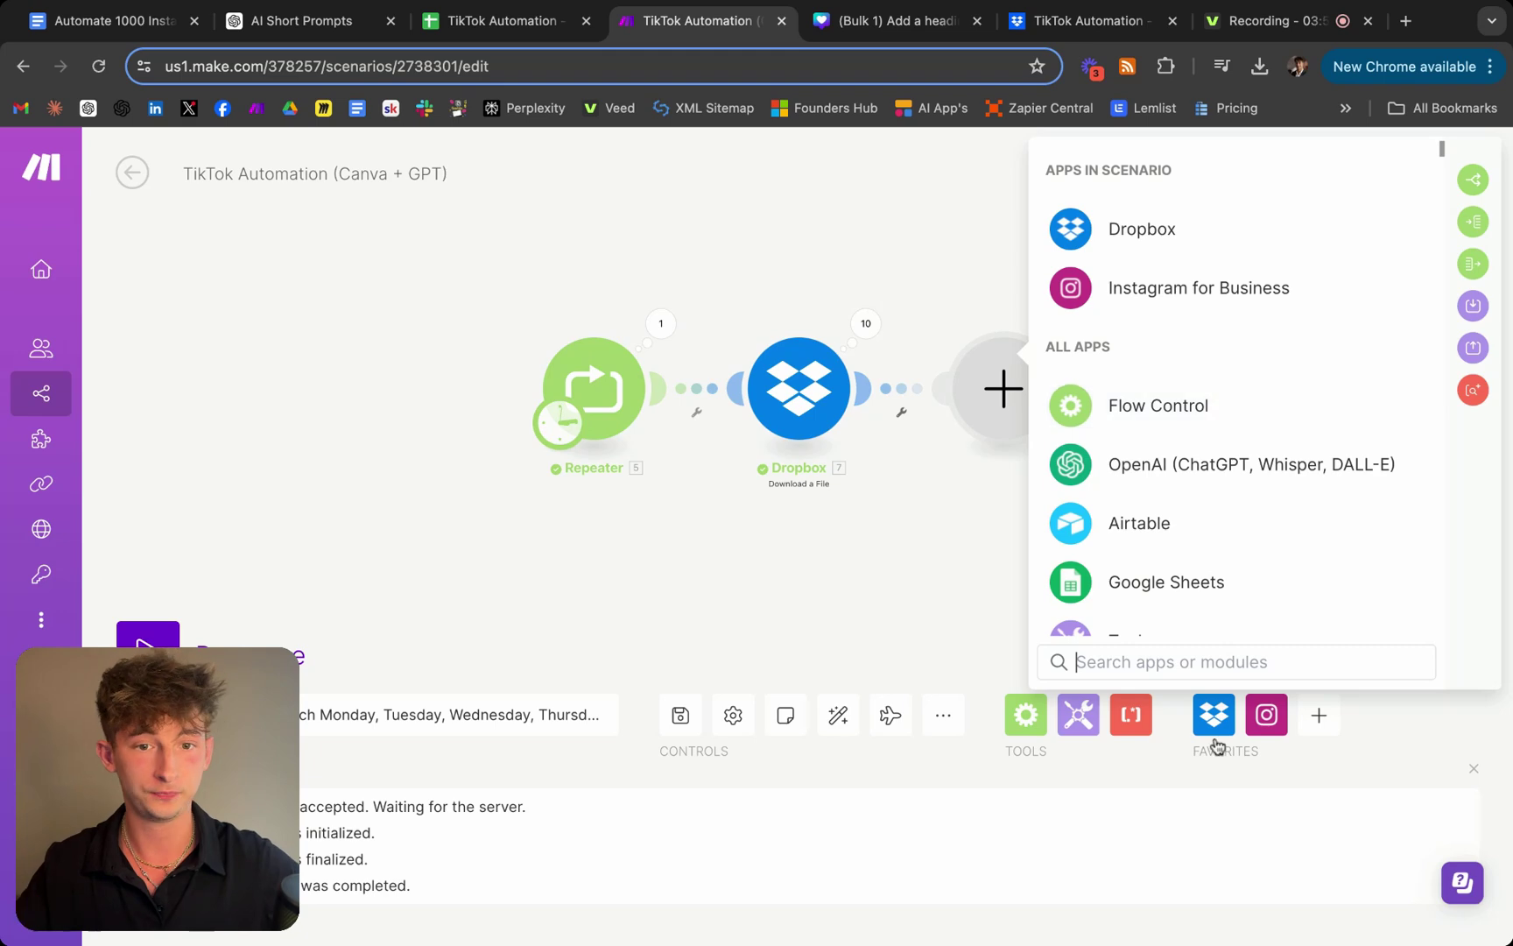
pyautogui.click(1163, 302)
pyautogui.scroll(-2, 1266, 525)
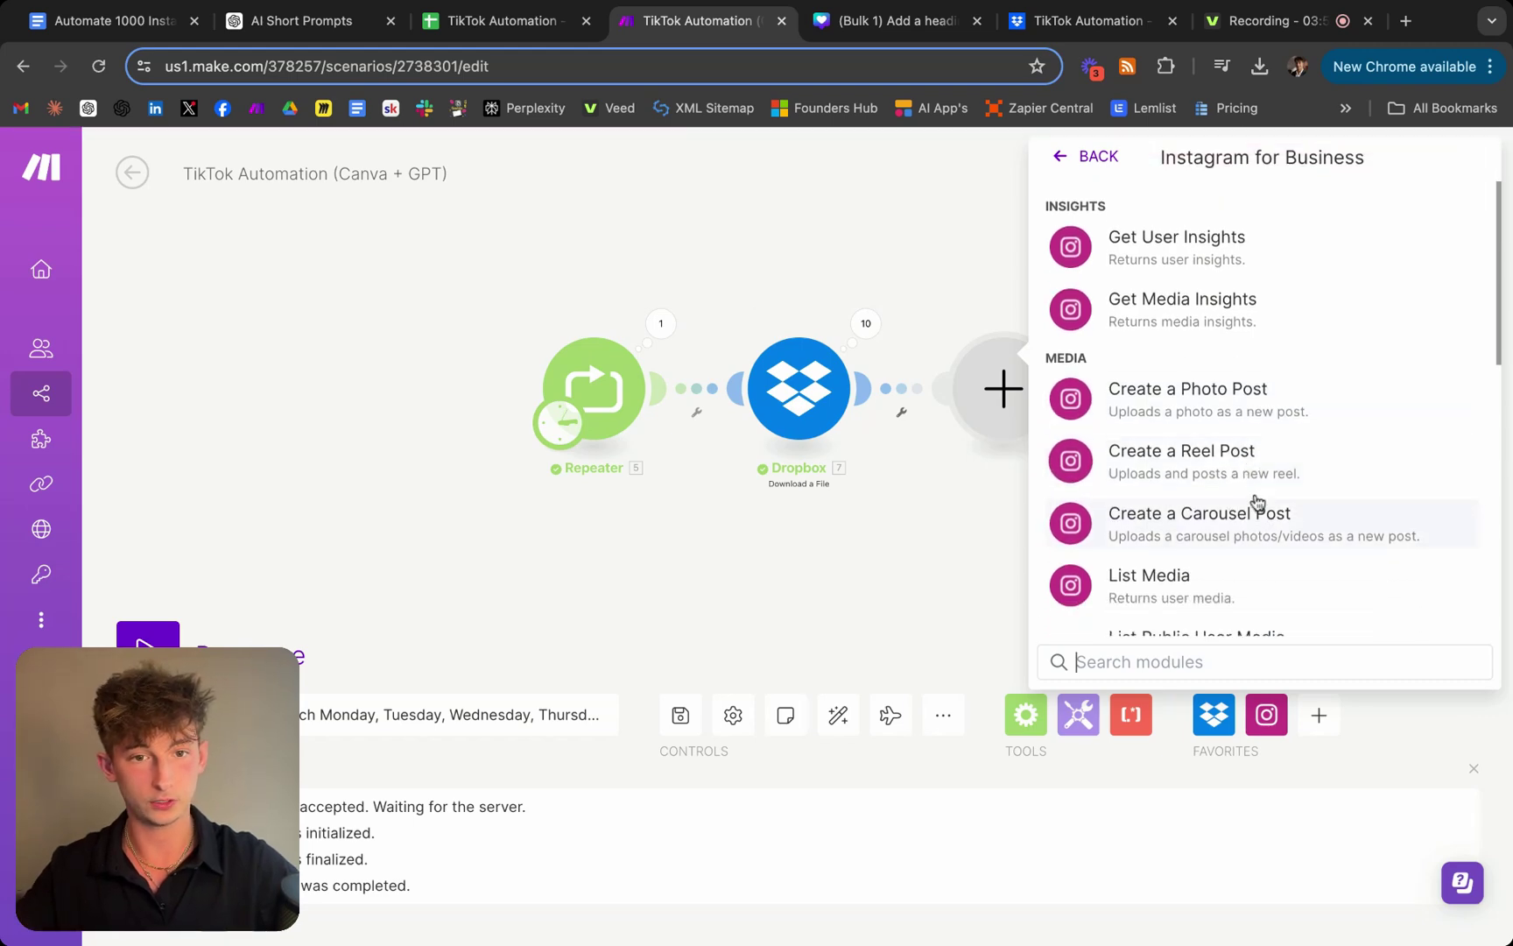
pyautogui.click(1189, 478)
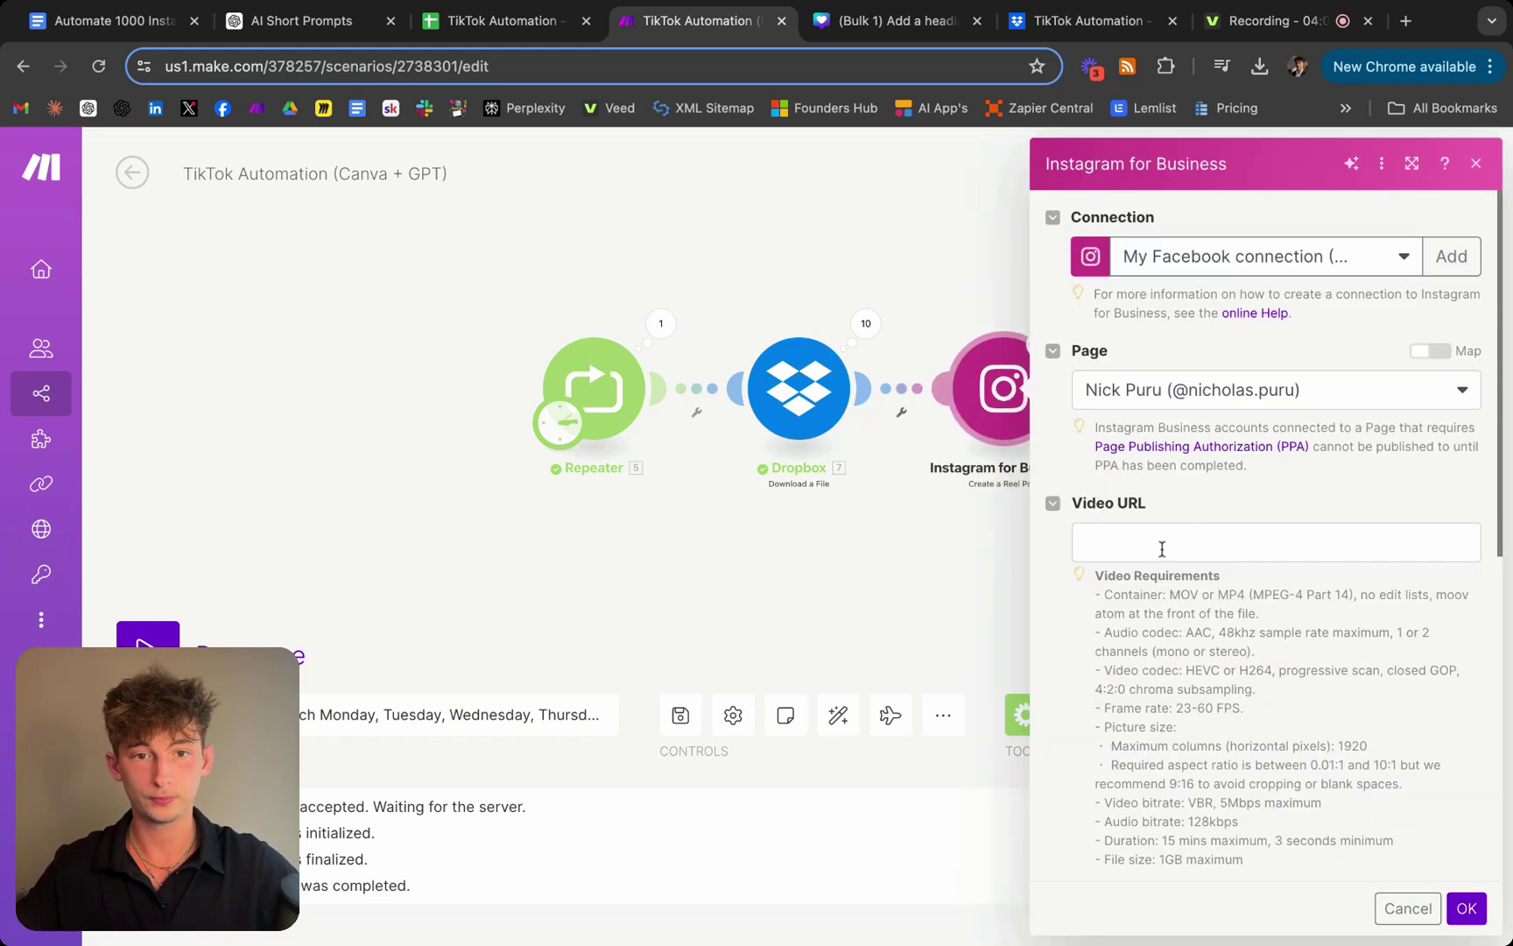
pyautogui.click(1138, 545)
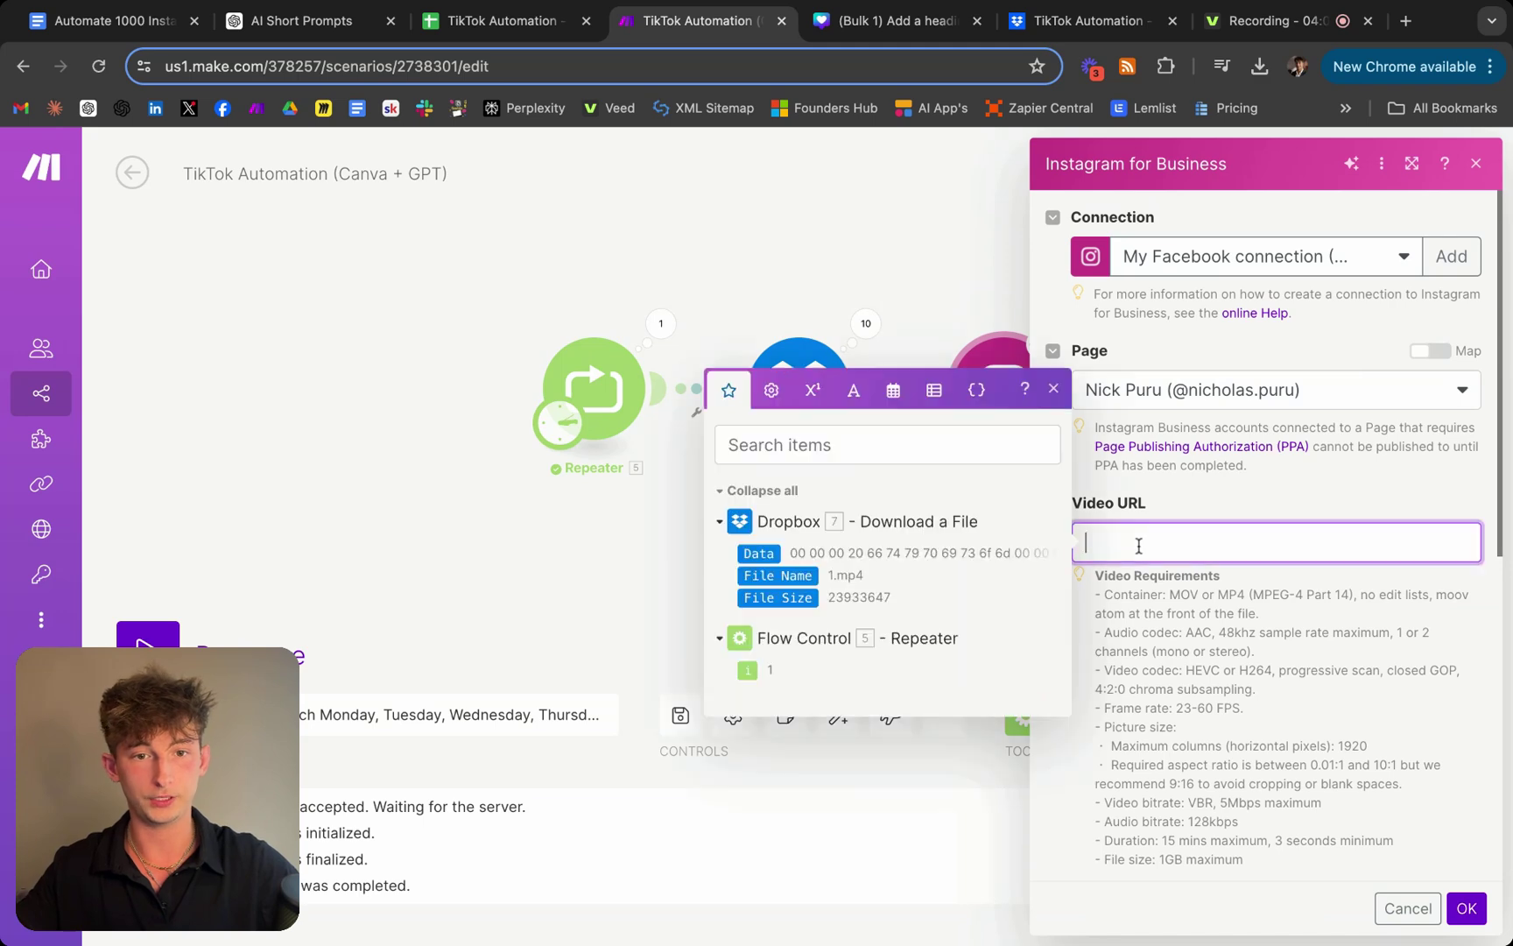
pyautogui.click(758, 554)
pyautogui.scroll(-4, 1277, 679)
pyautogui.click(1139, 726)
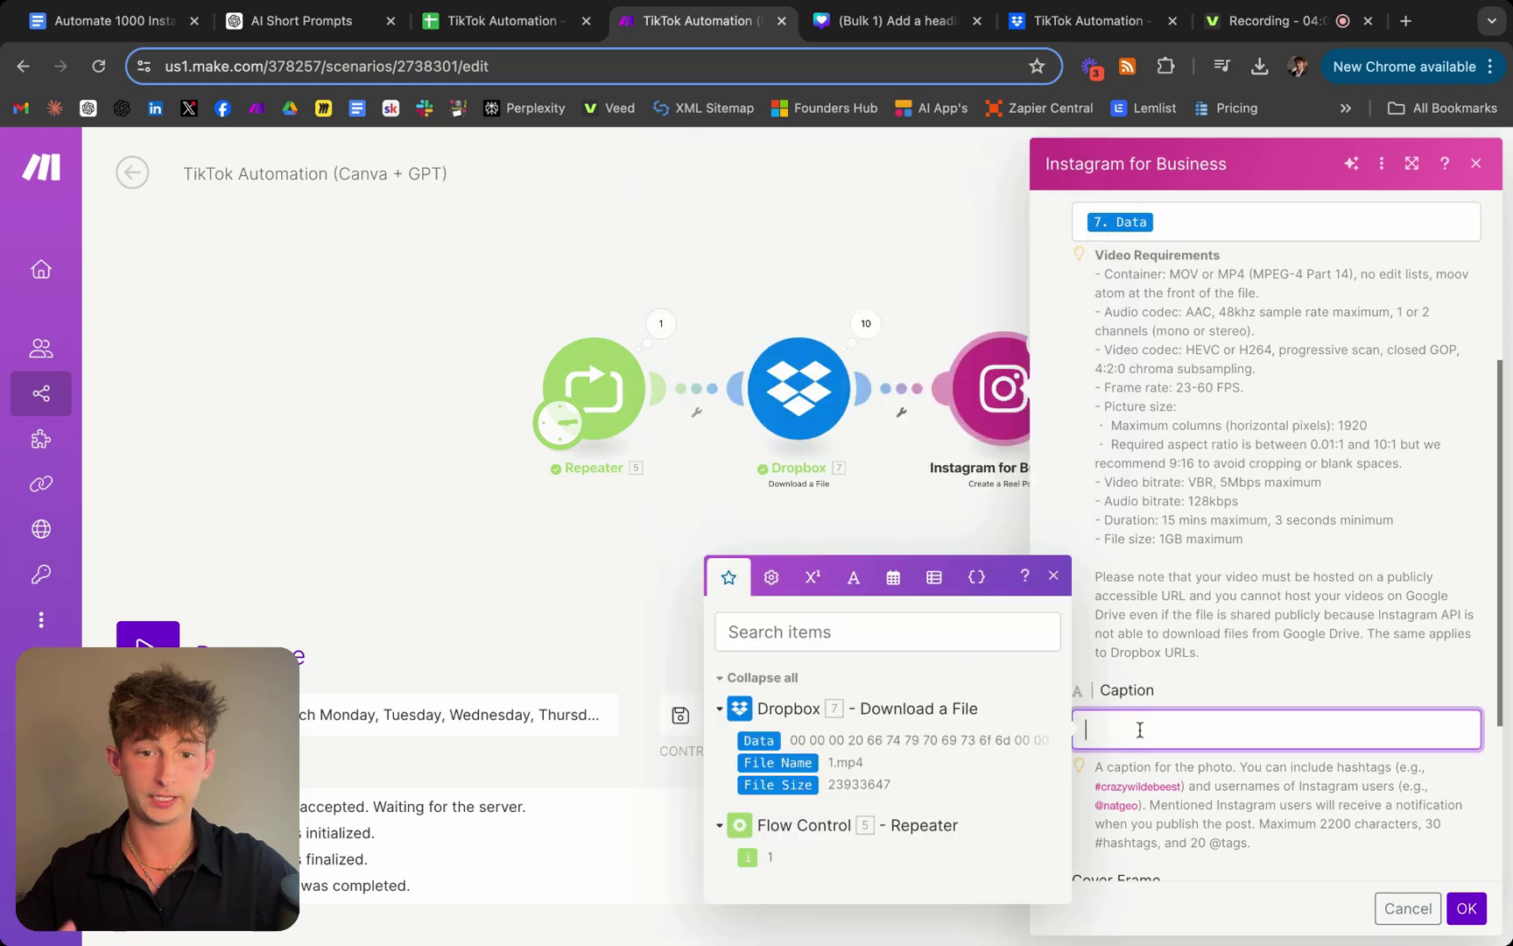
pyautogui.click(905, 540)
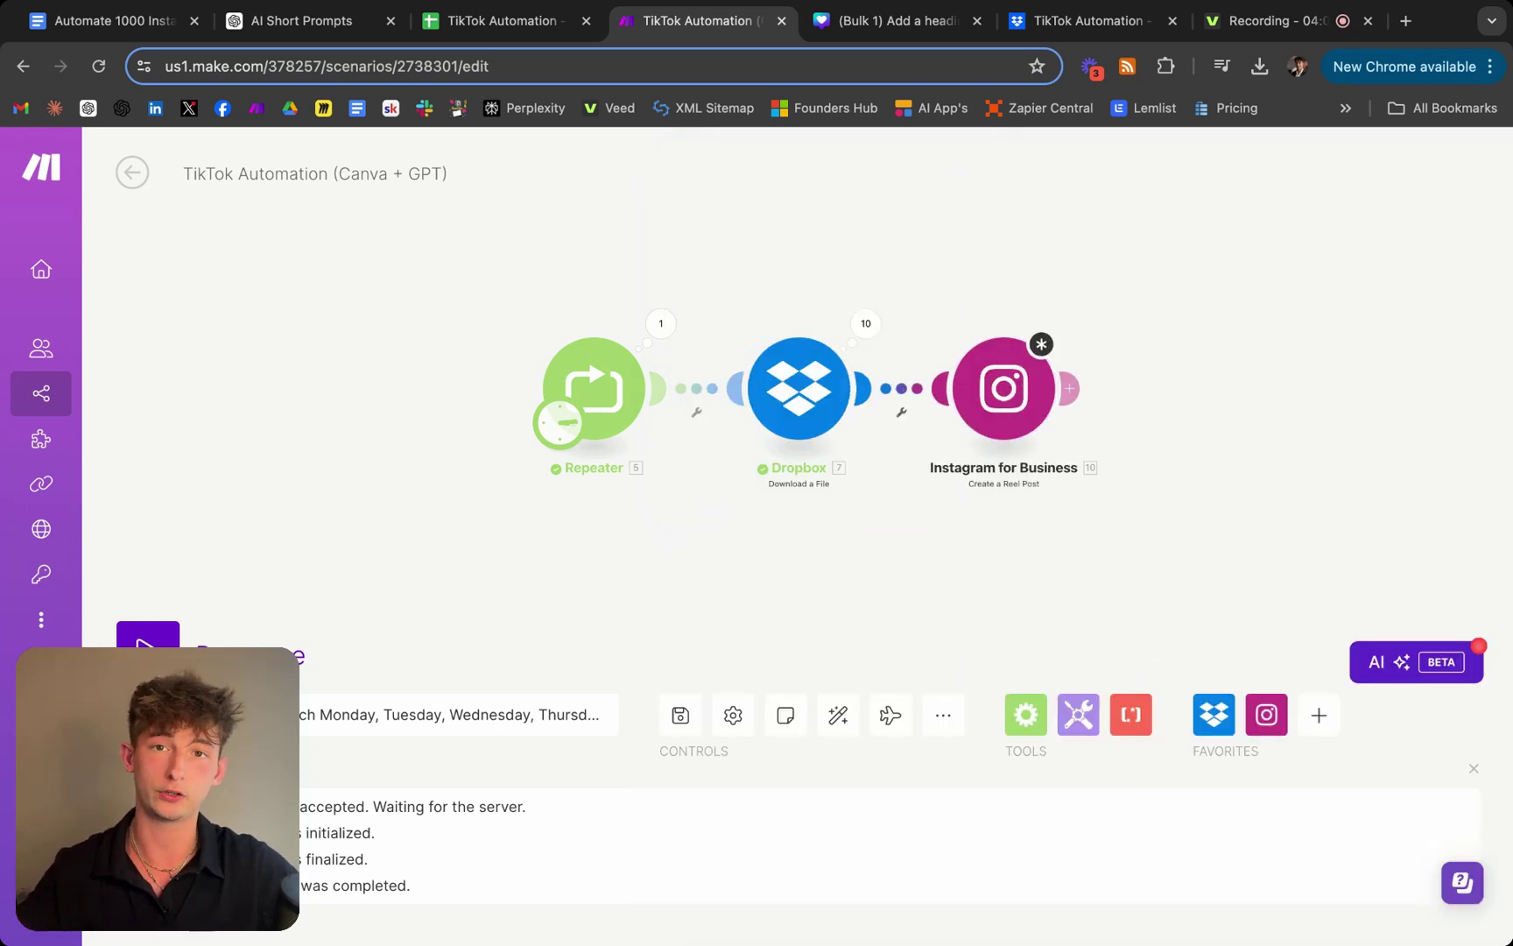
# Insert an OpenAI Create a Completion module between Dropbox and Instagram
pyautogui.rightClick(902, 391)
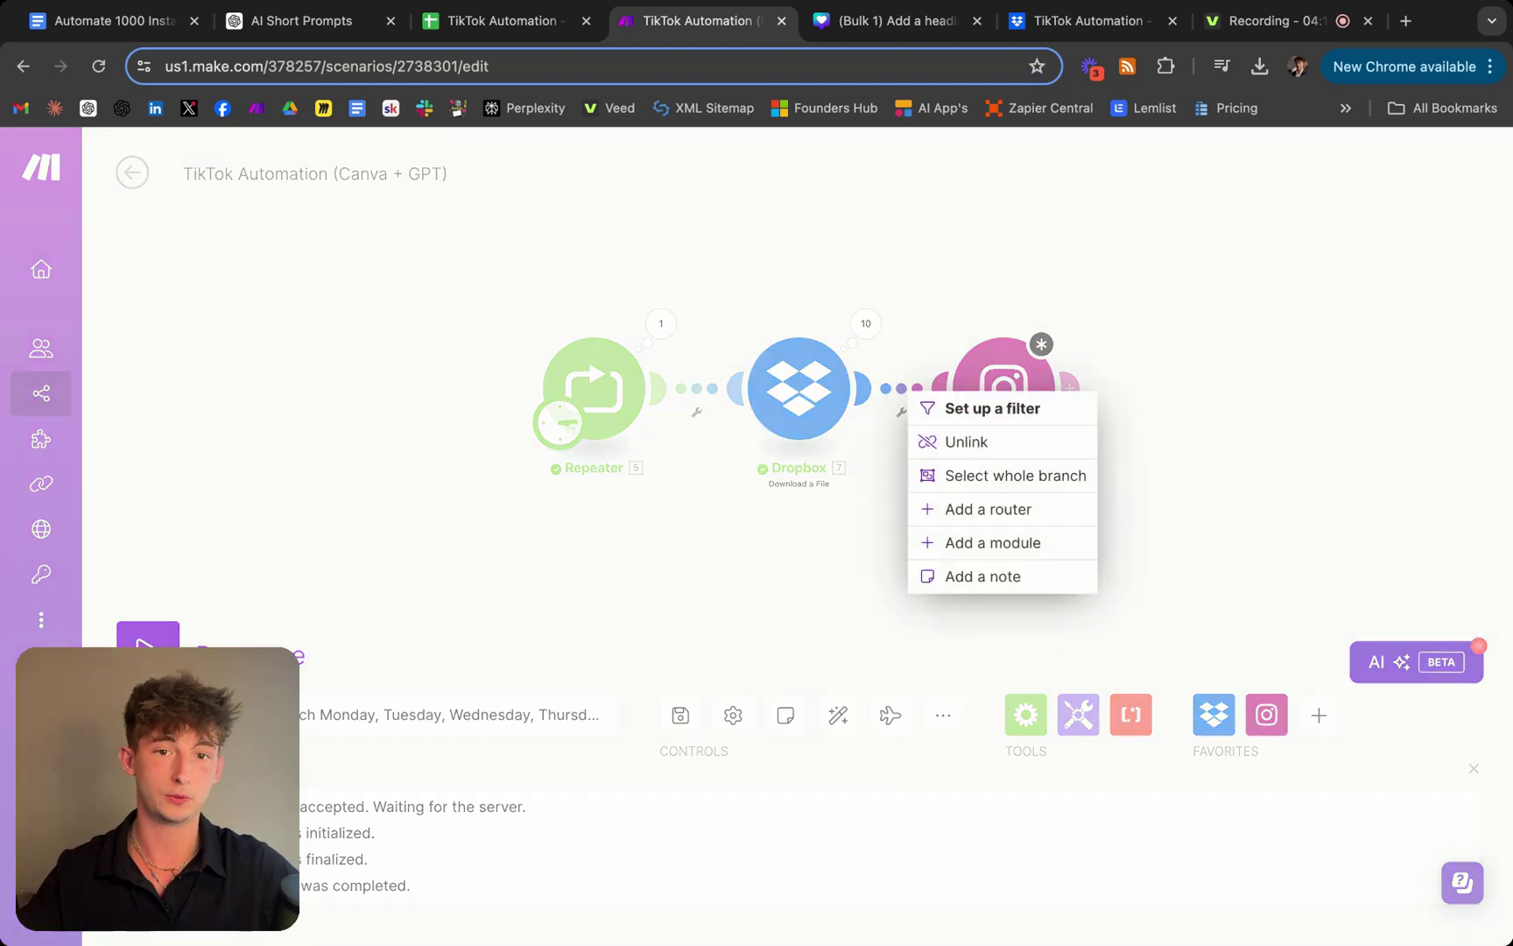
pyautogui.click(986, 540)
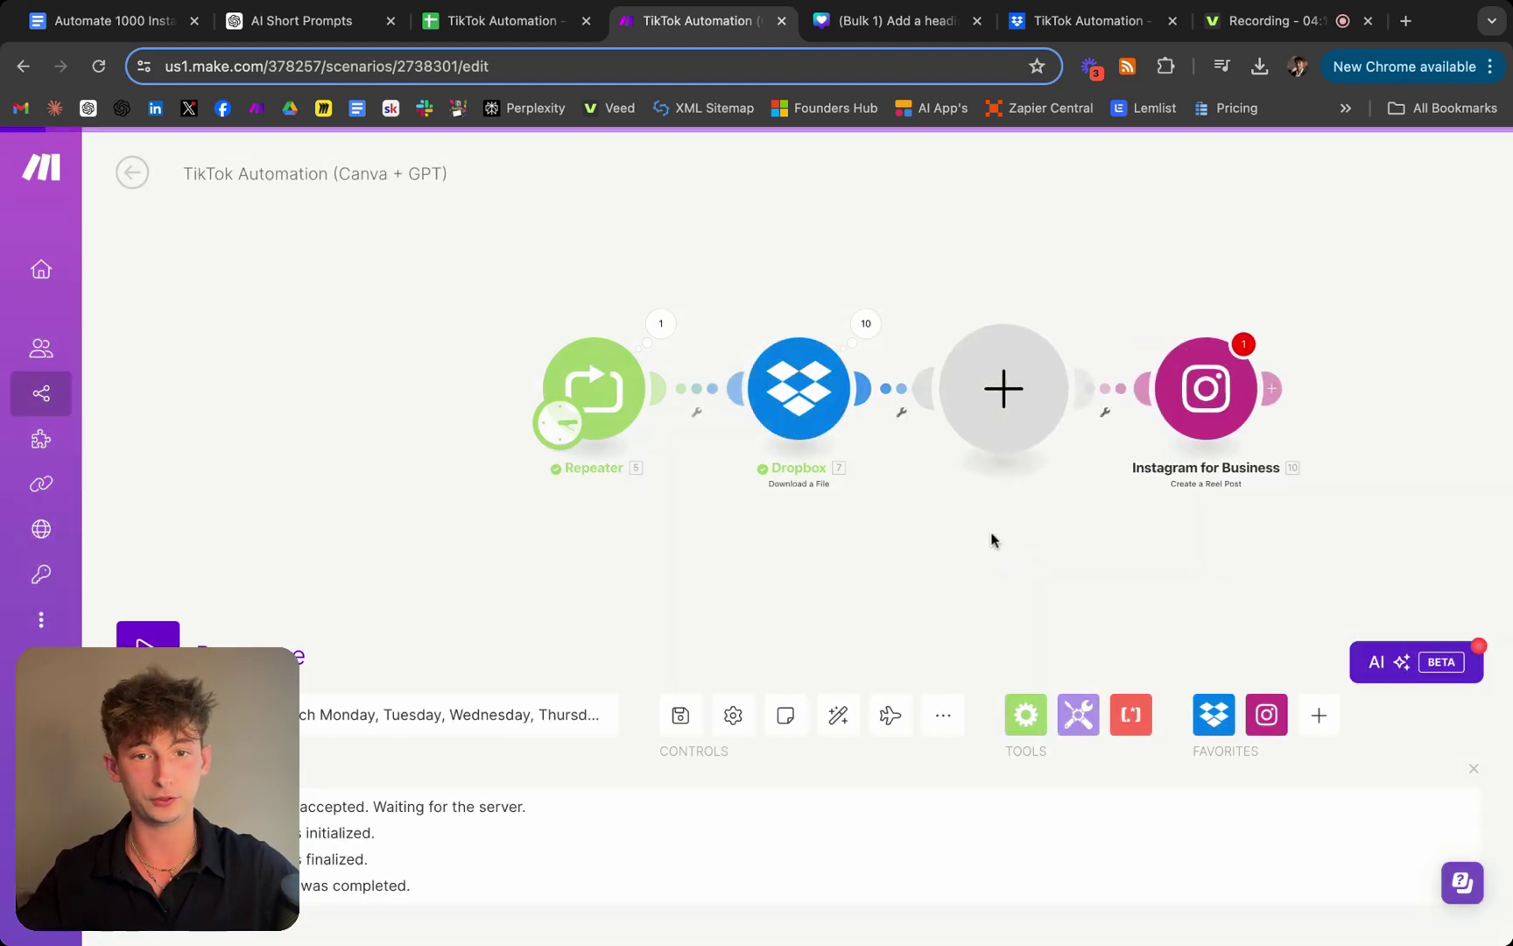
pyautogui.click(988, 412)
pyautogui.click(1105, 480)
pyautogui.scroll(-2, 1243, 534)
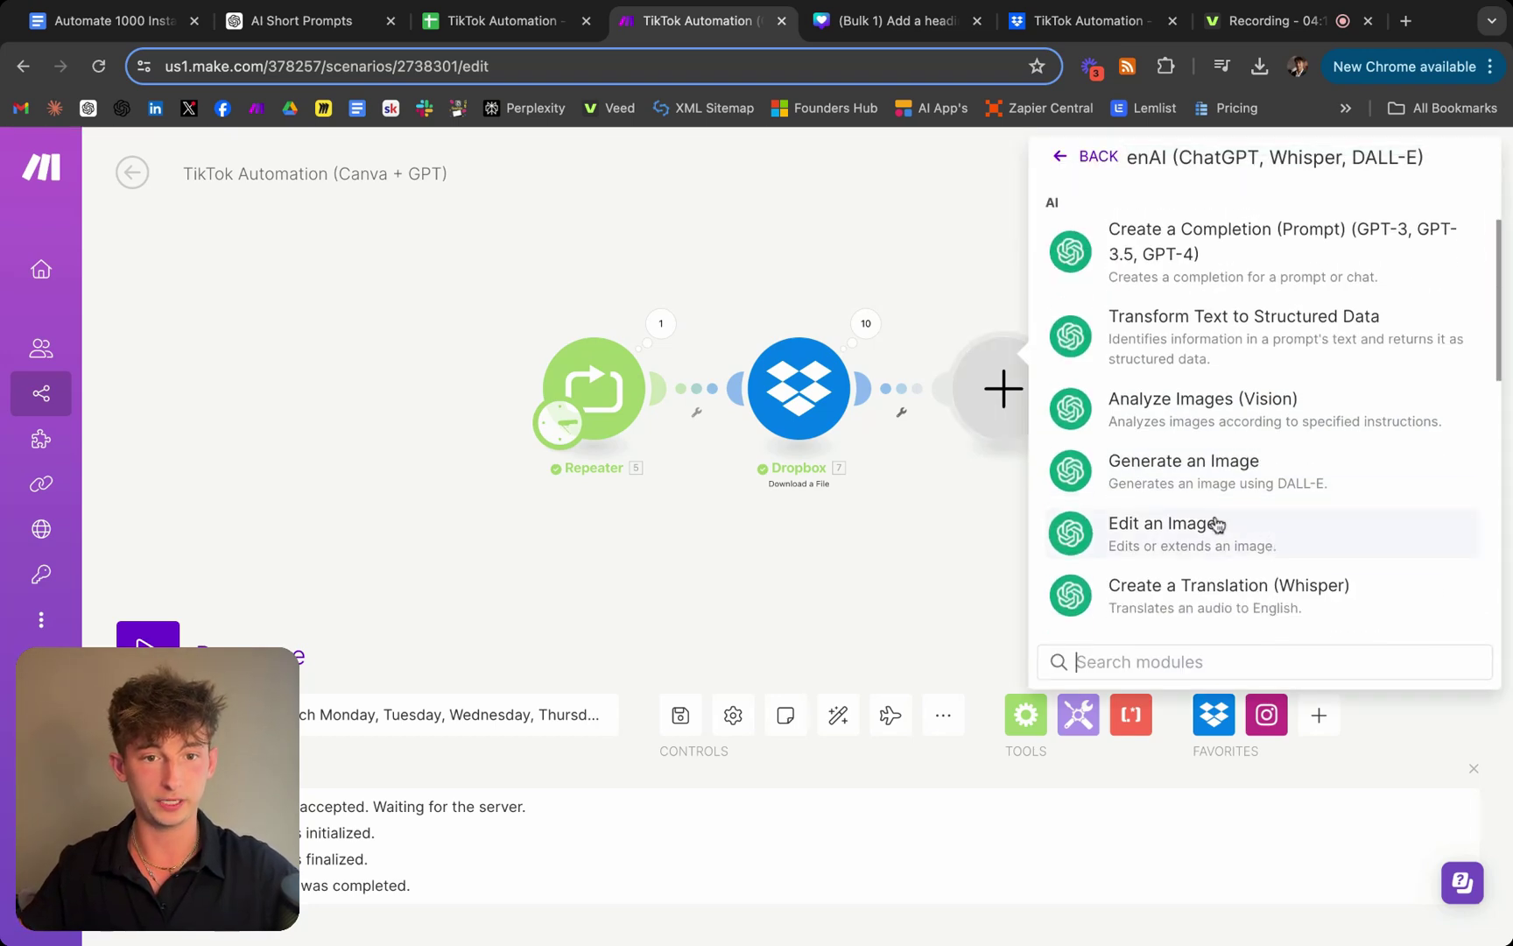
pyautogui.click(1154, 286)
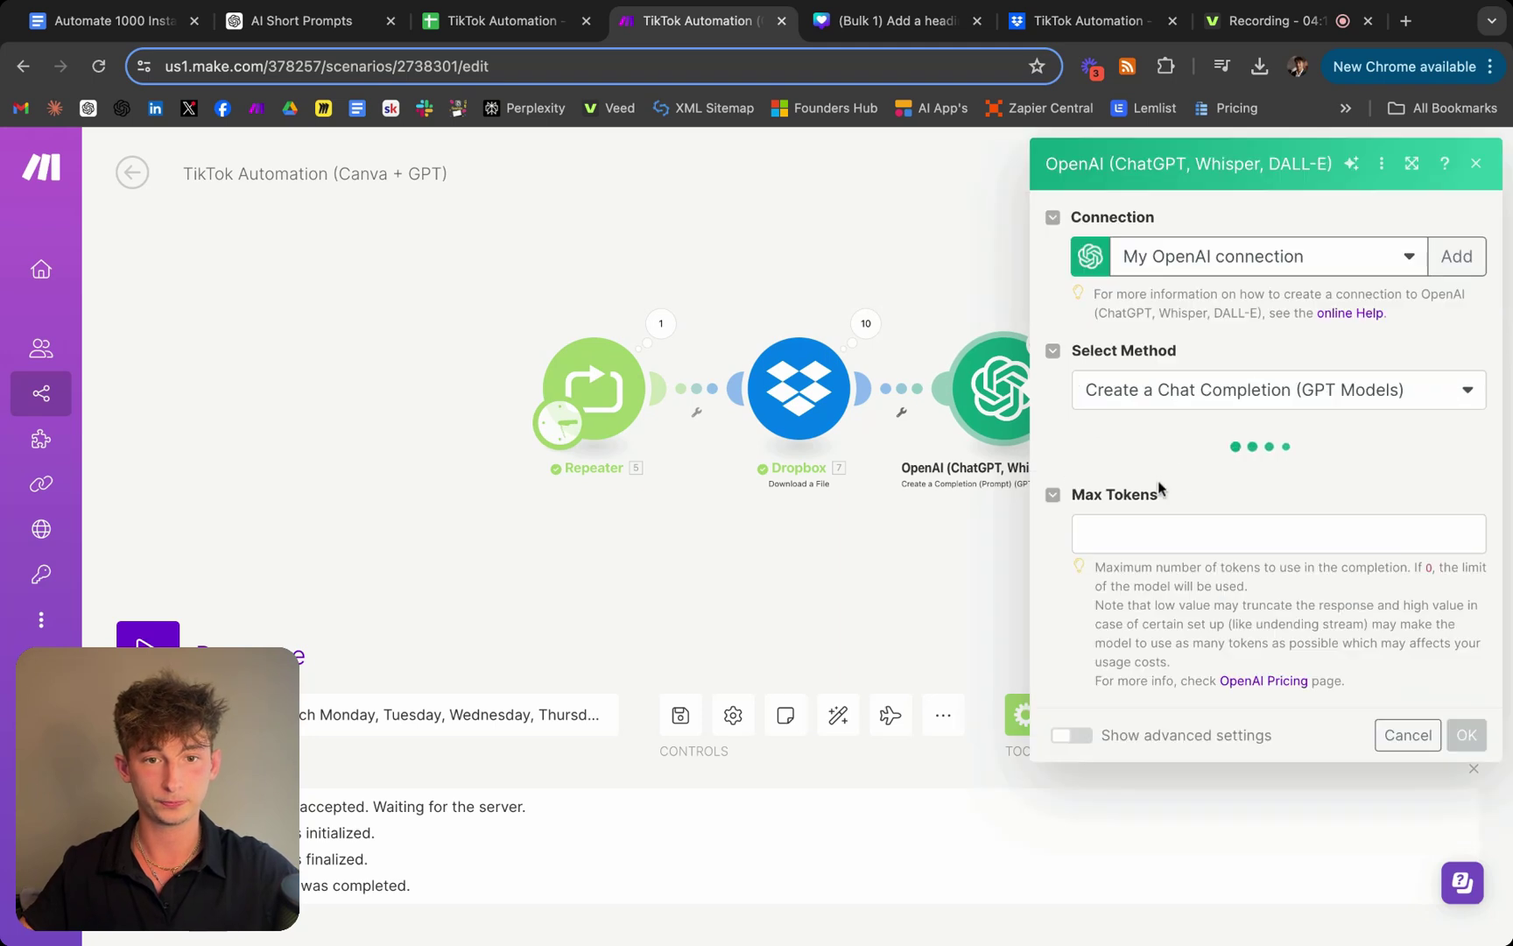
# Choose GPT-4o and add a System message starting 'You're an expert social media captionist.'
pyautogui.click(1134, 486)
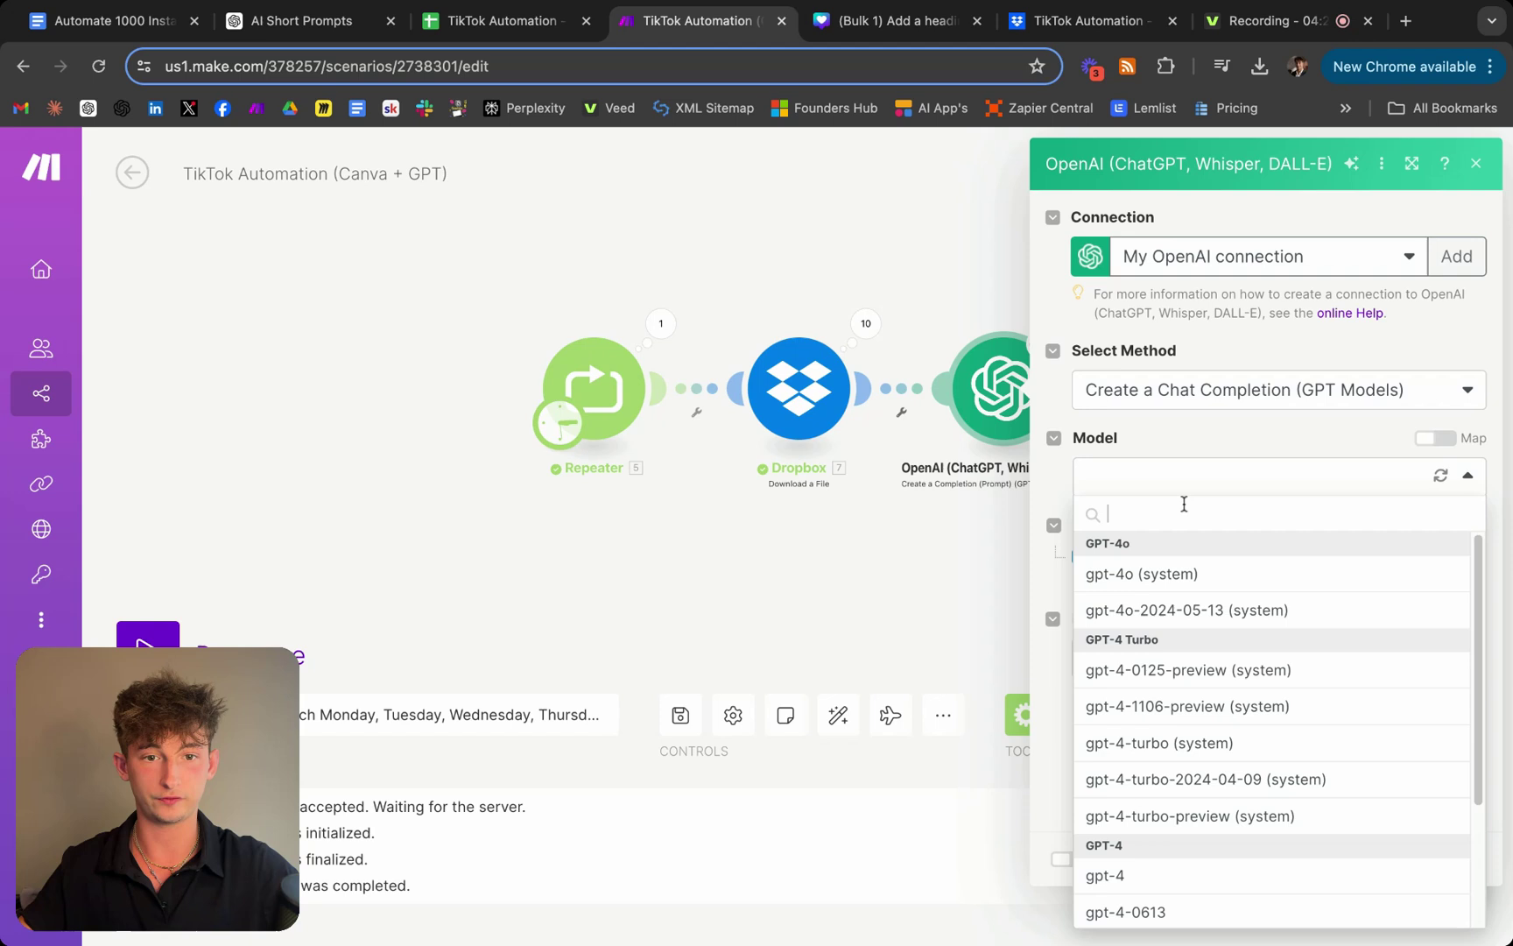
pyautogui.click(1165, 580)
pyautogui.click(1134, 553)
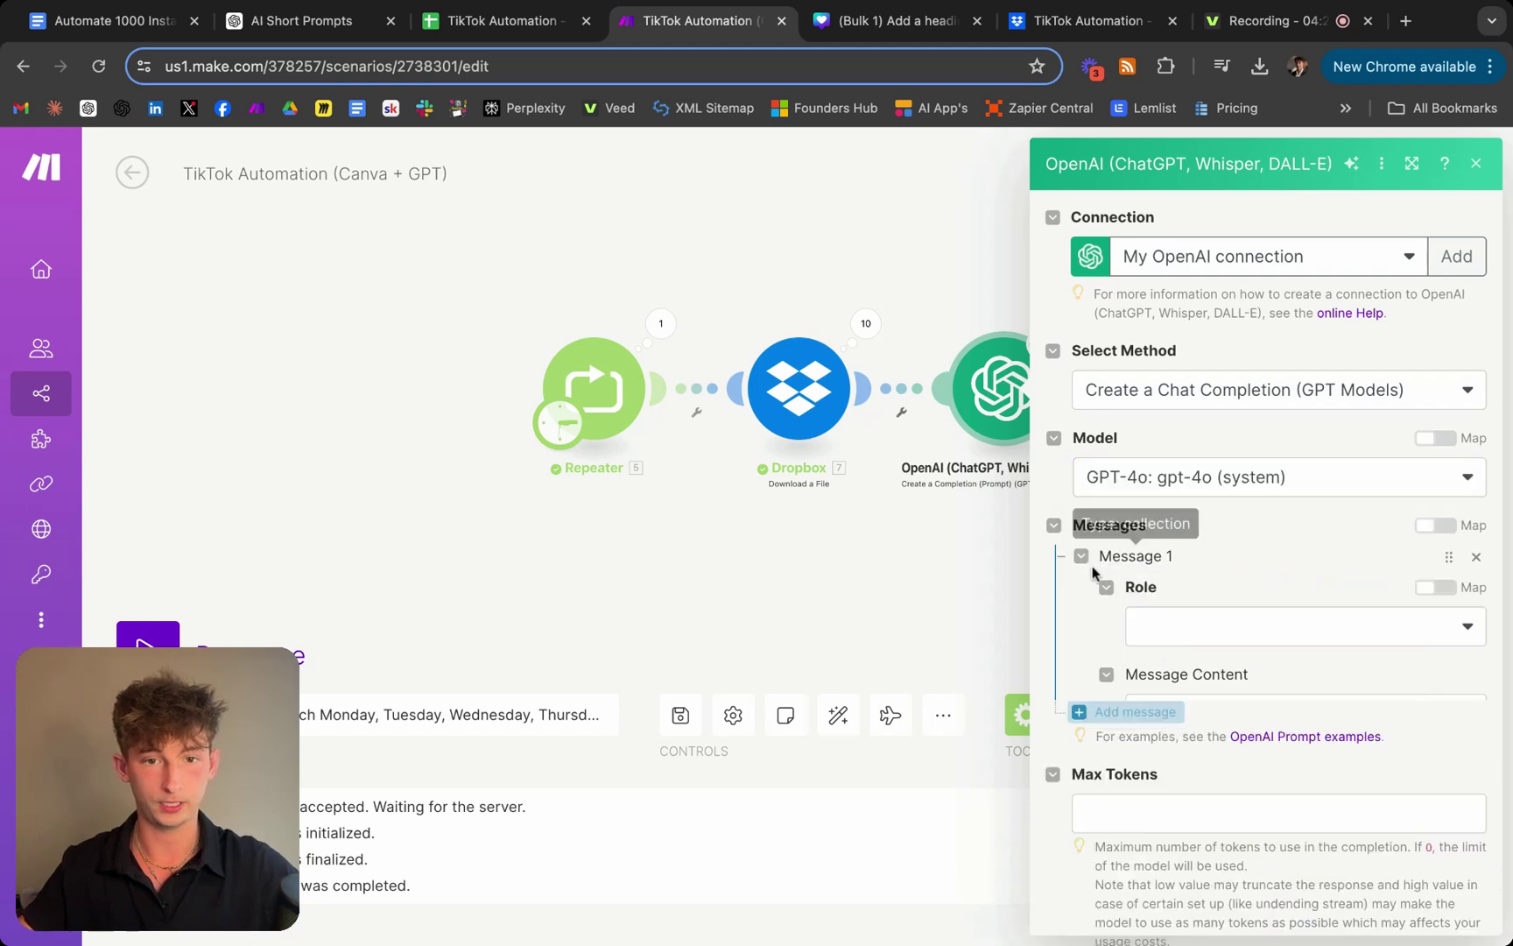
pyautogui.click(1168, 628)
pyautogui.click(1196, 670)
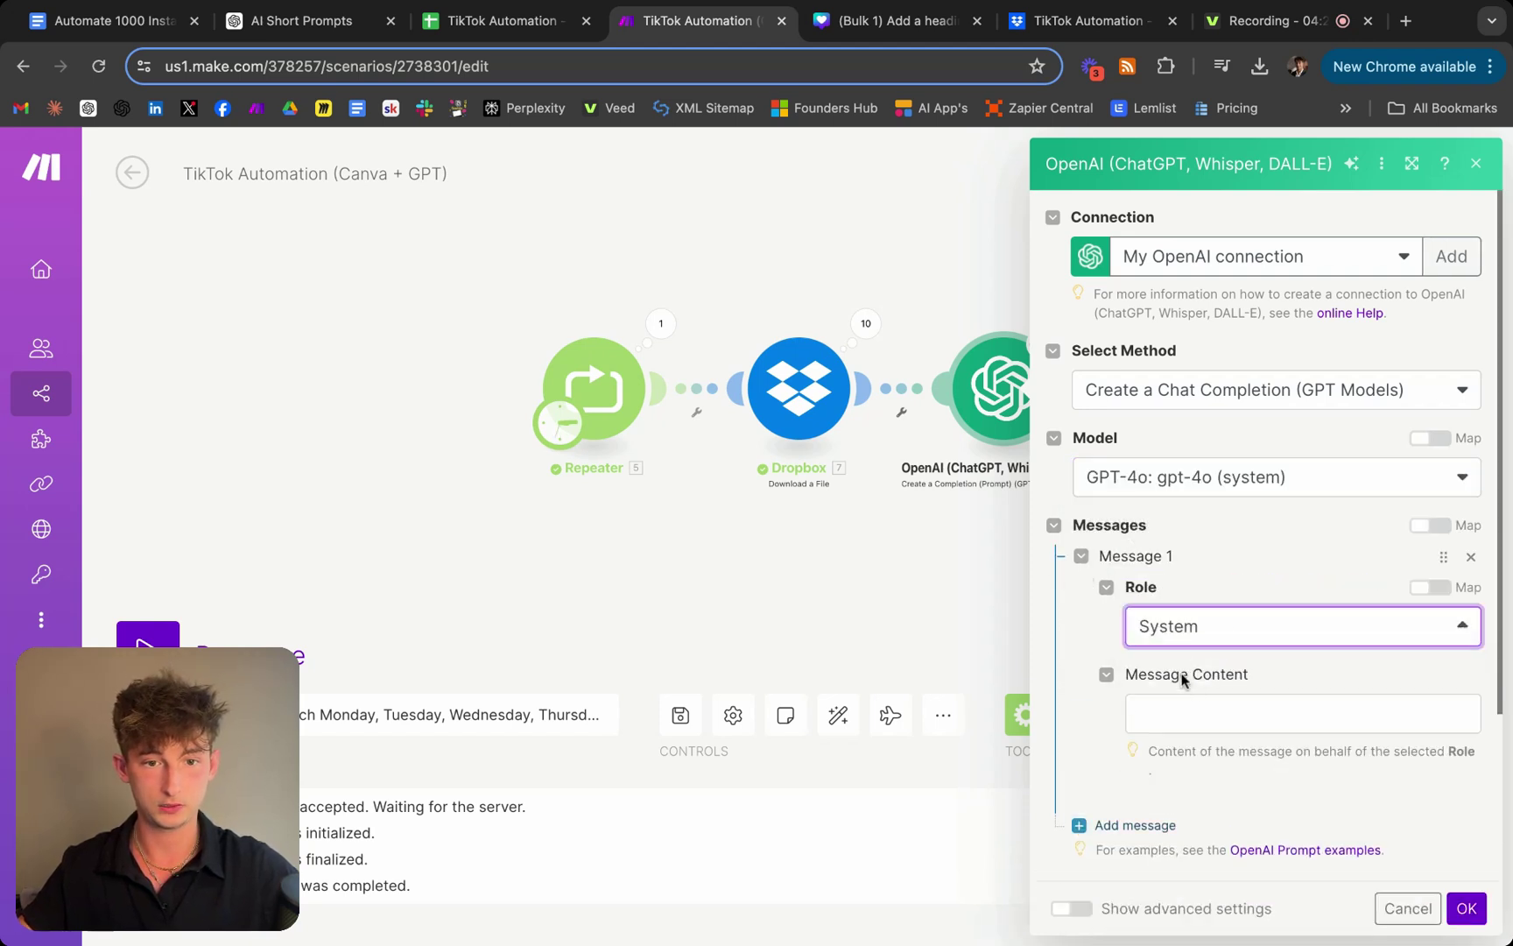
pyautogui.click(1183, 709)
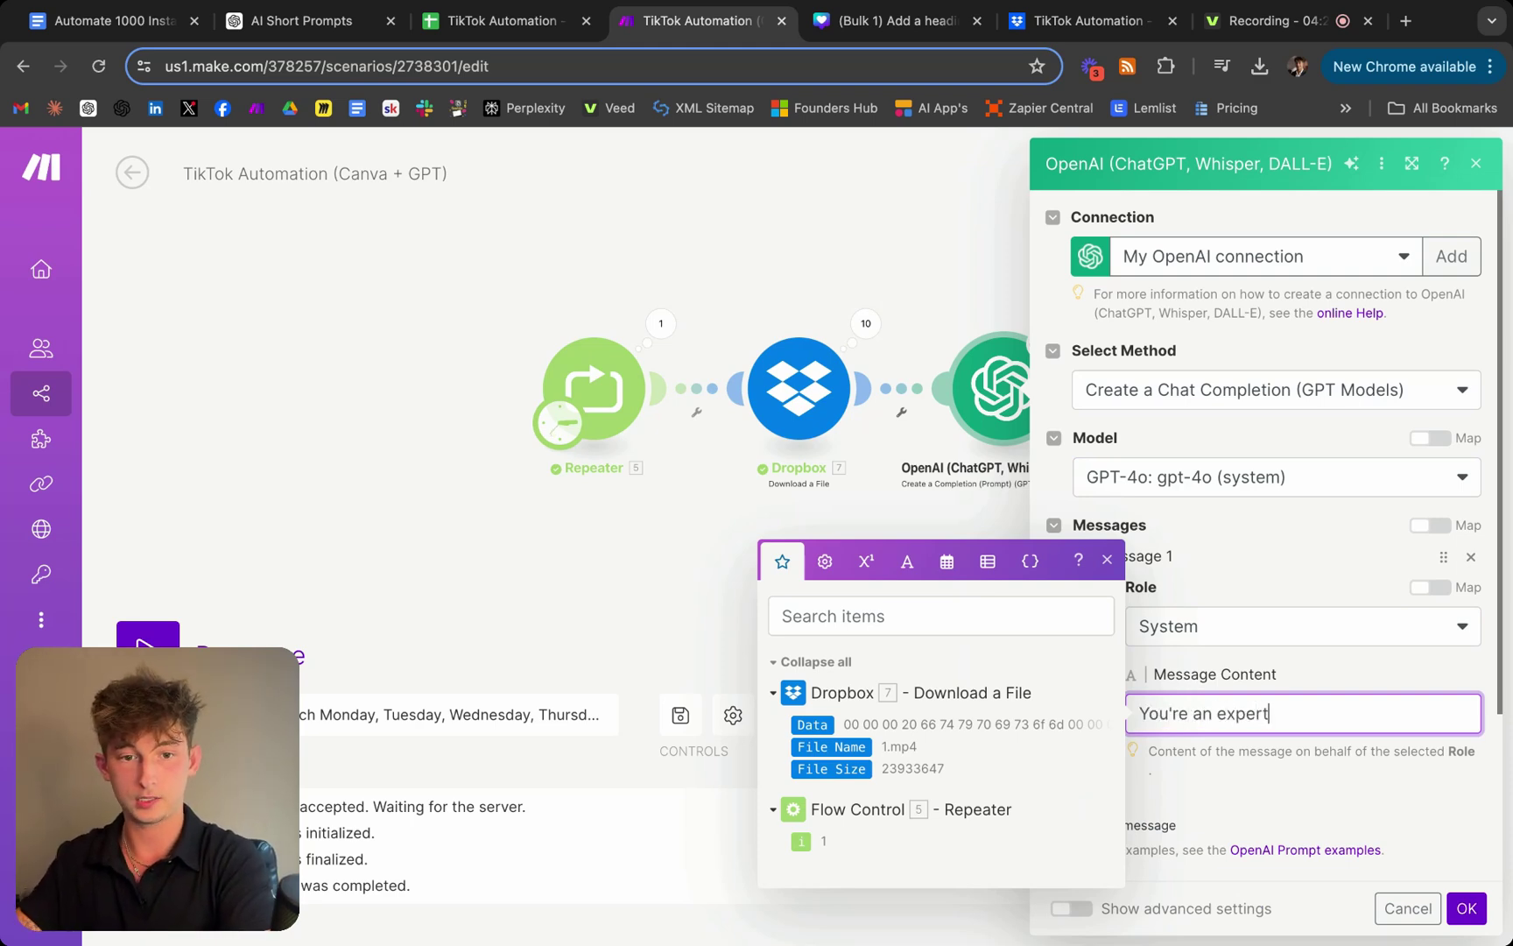
pyautogui.write("You're an expert social media captionis")
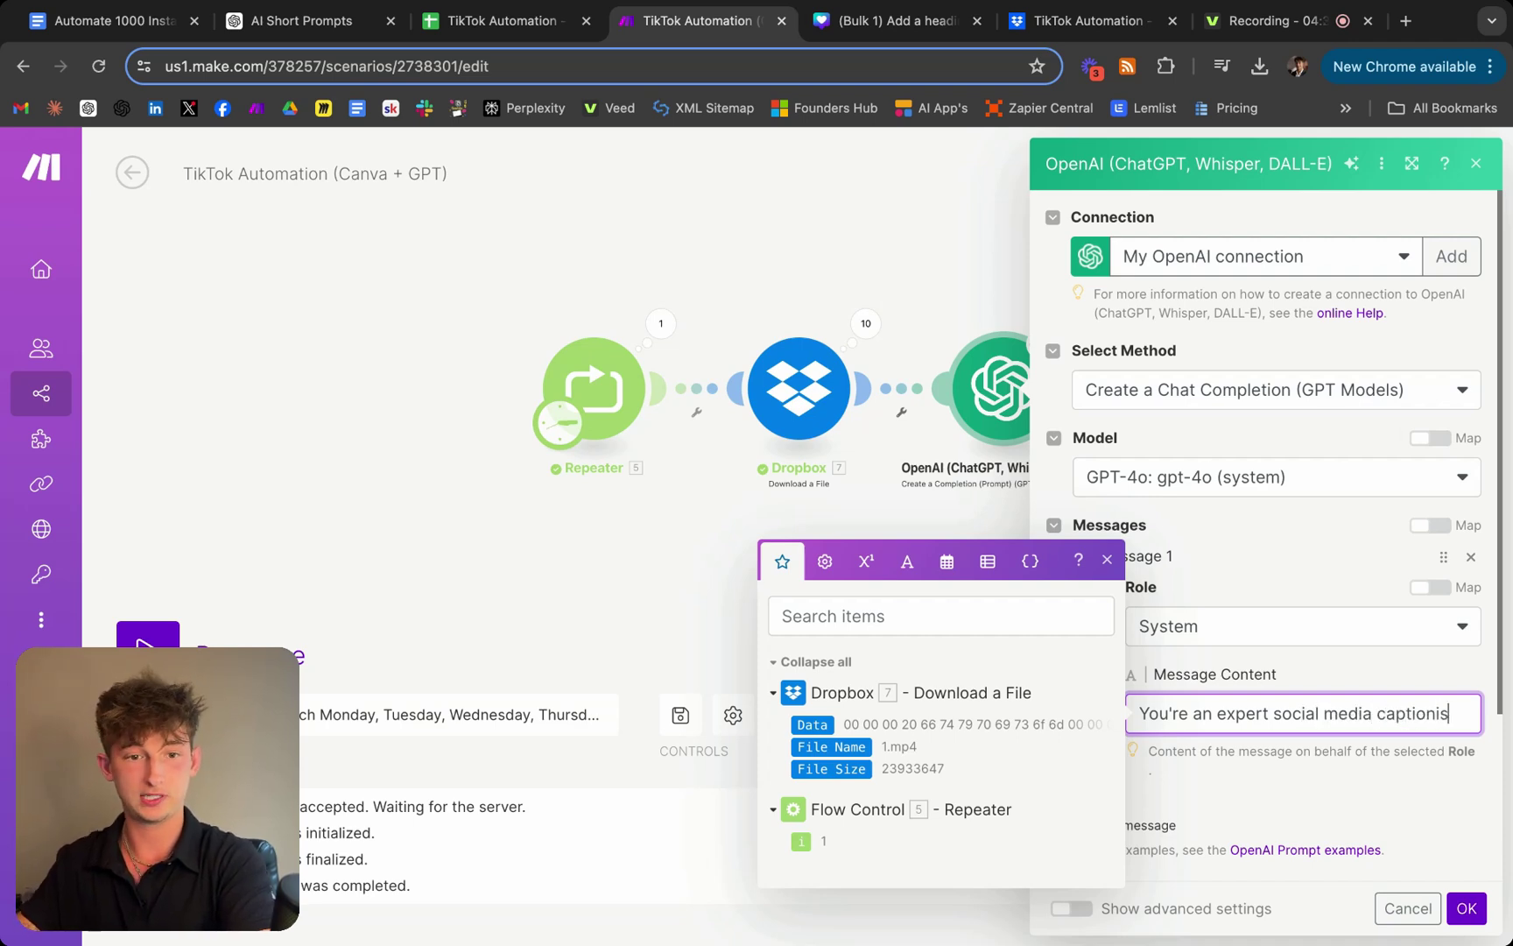
pyautogui.write('t. Your job is to create caption')
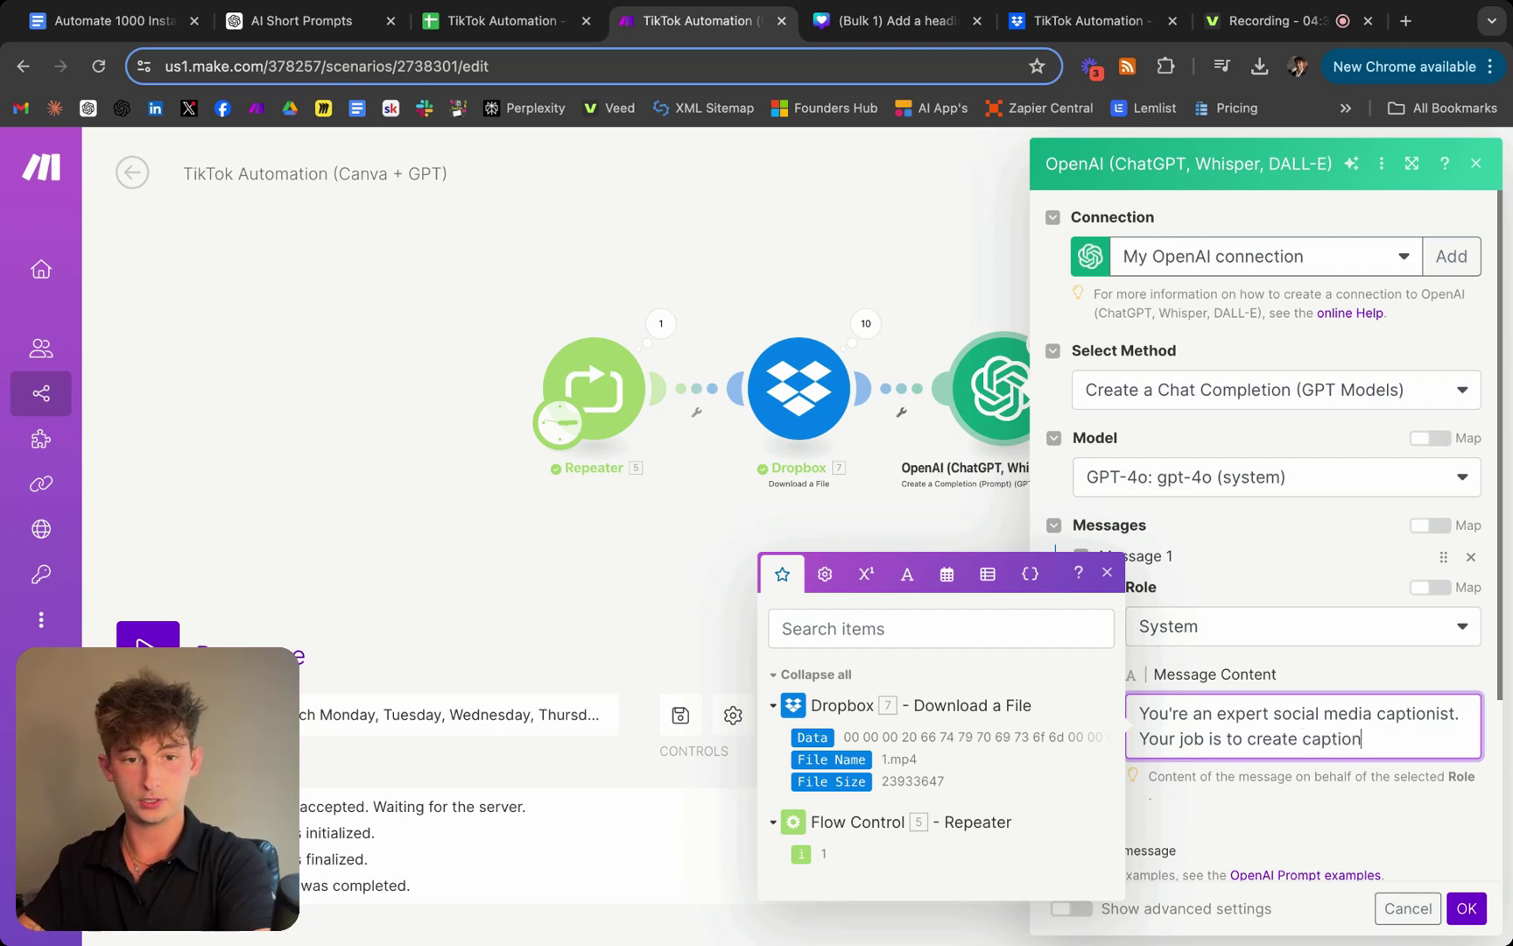
pyautogui.write('deo.')
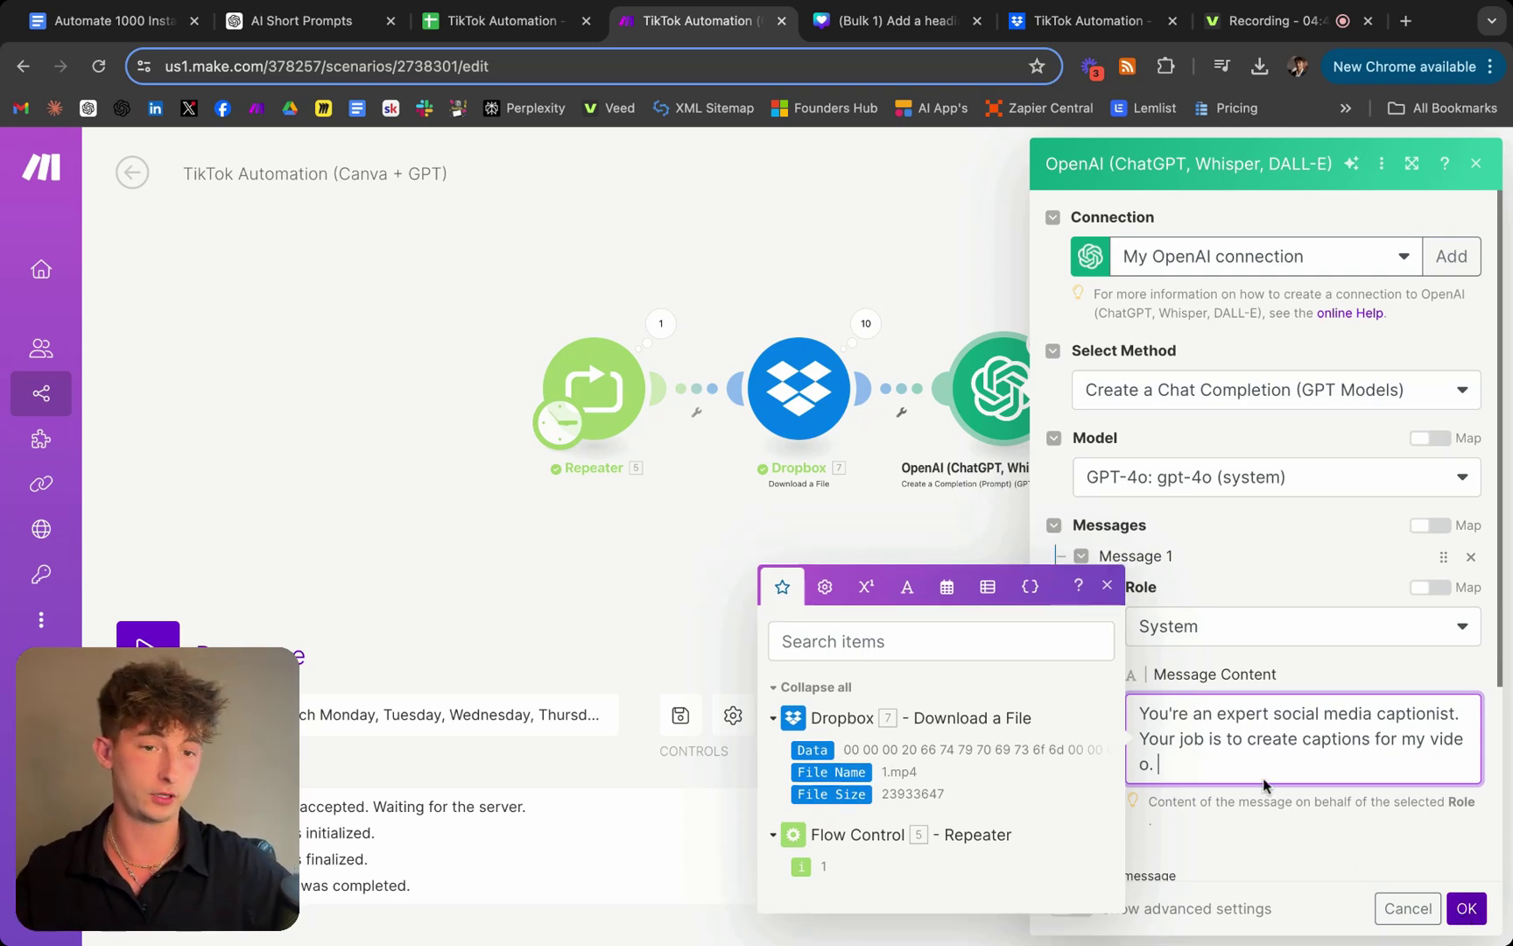
pyautogui.click(1327, 881)
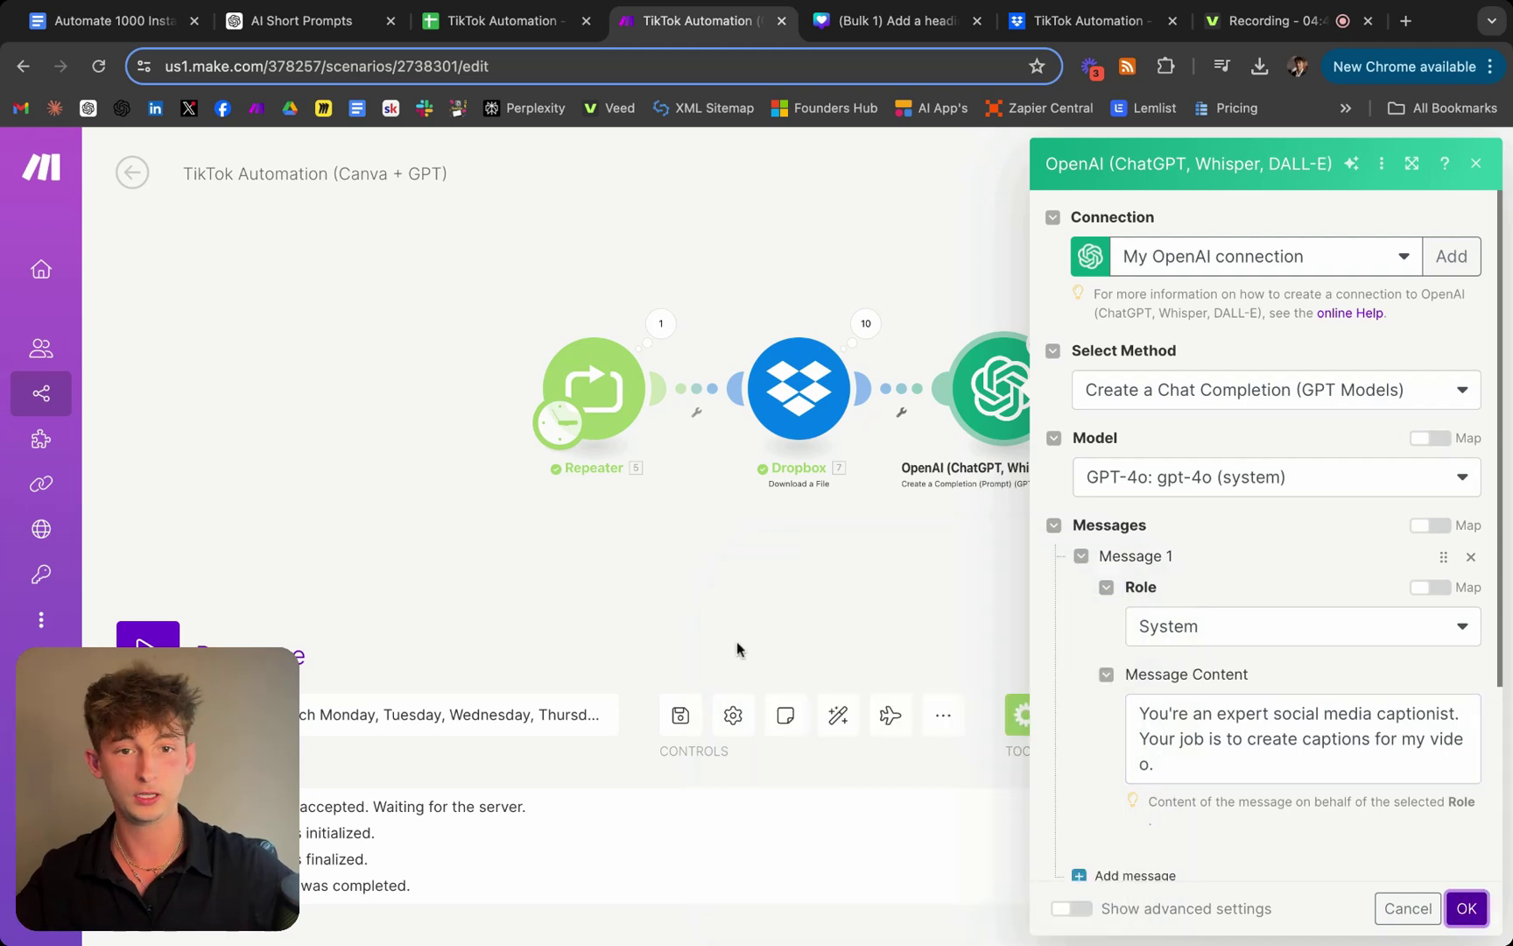
# Set Max Tokens to 0 and save the OpenAI module settings
pyautogui.click(1459, 914)
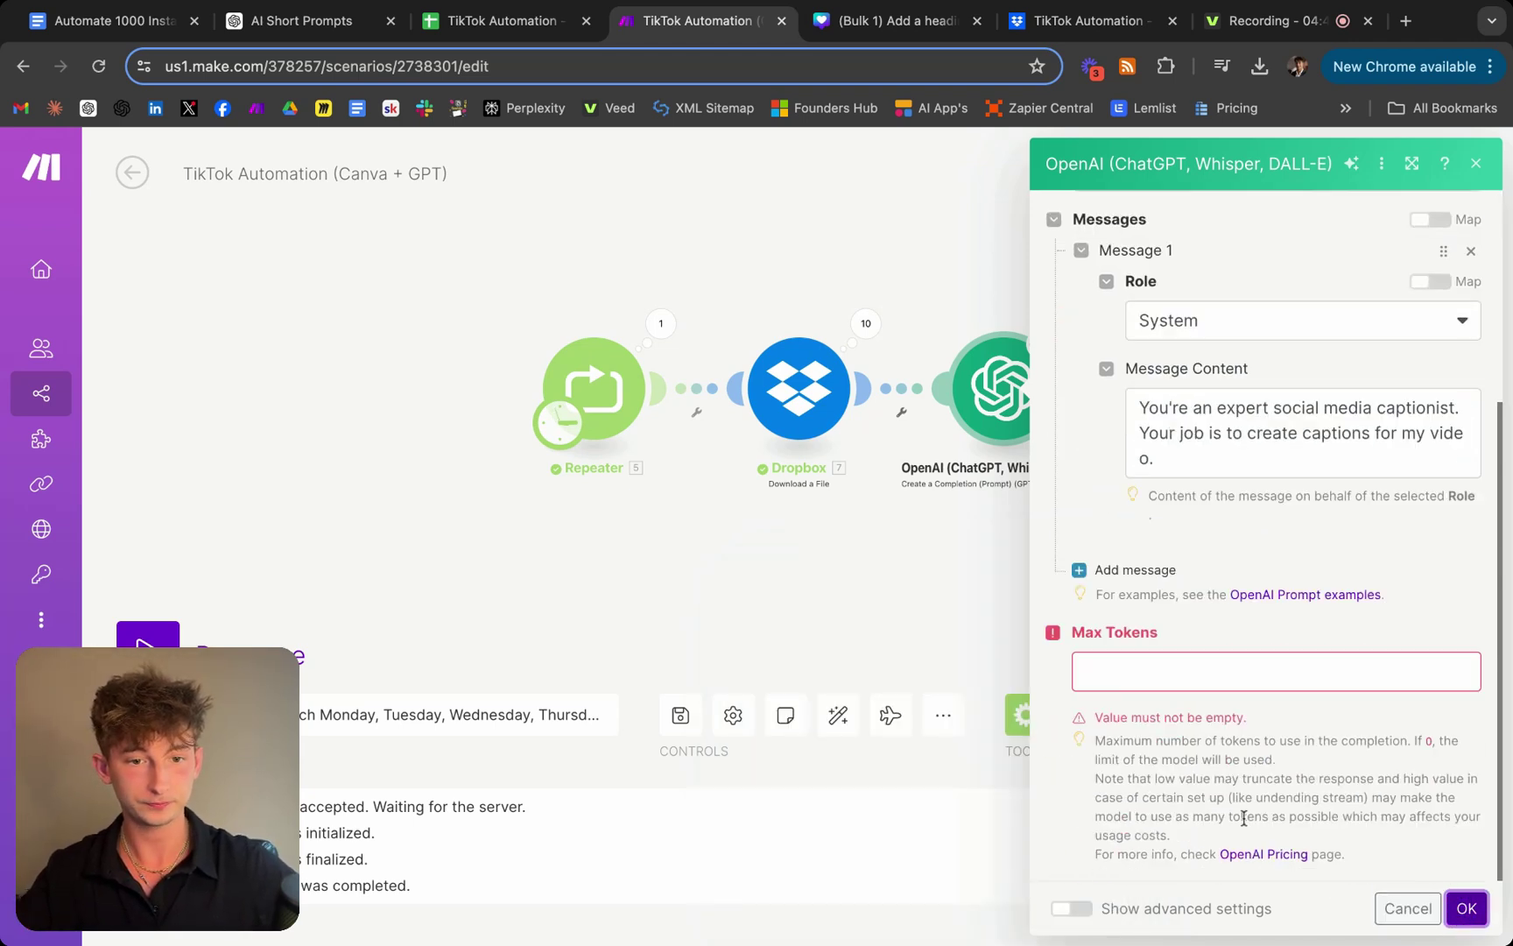
pyautogui.click(1137, 692)
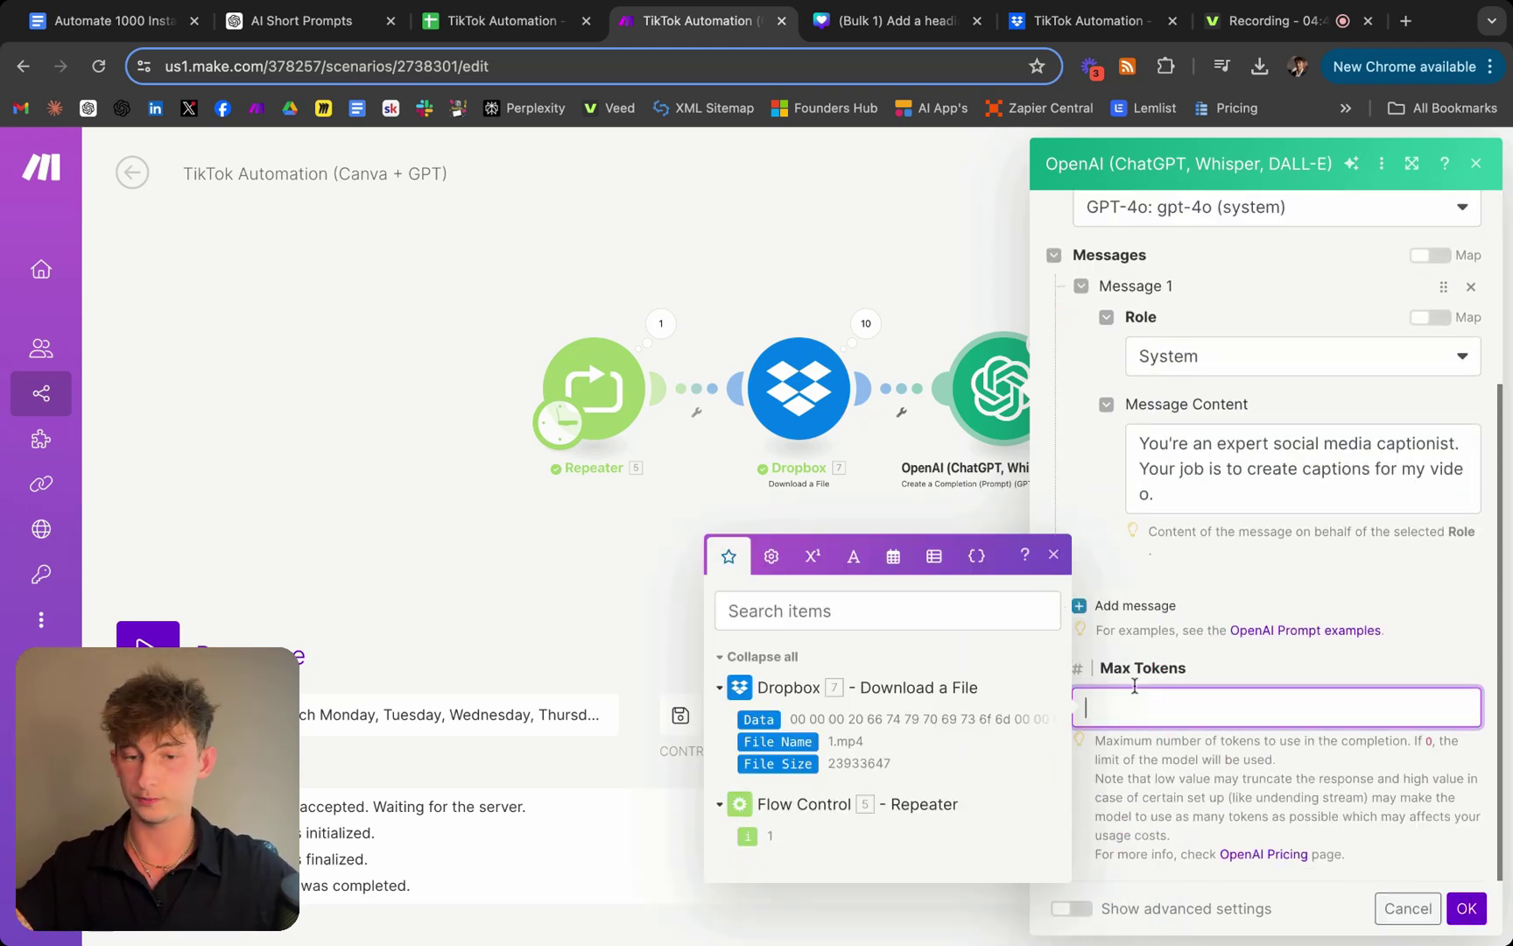
pyautogui.click(1478, 916)
# Close the Instagram settings unchanged and run only the OpenAI module to get sample output
pyautogui.click(1099, 398)
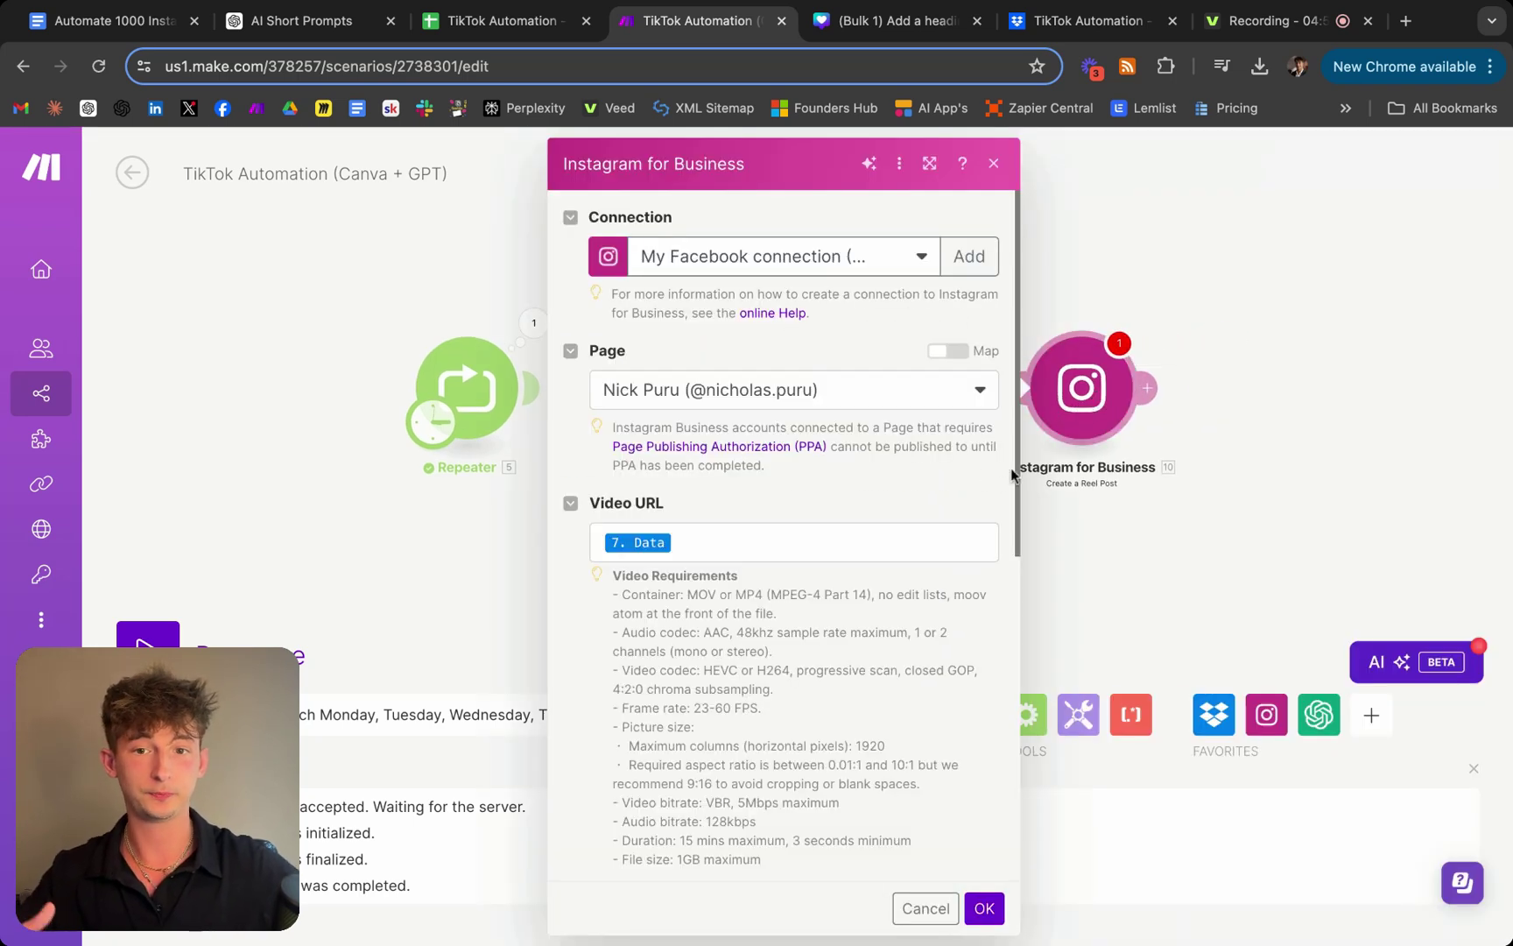
pyautogui.scroll(-5, 770, 560)
pyautogui.click(642, 580)
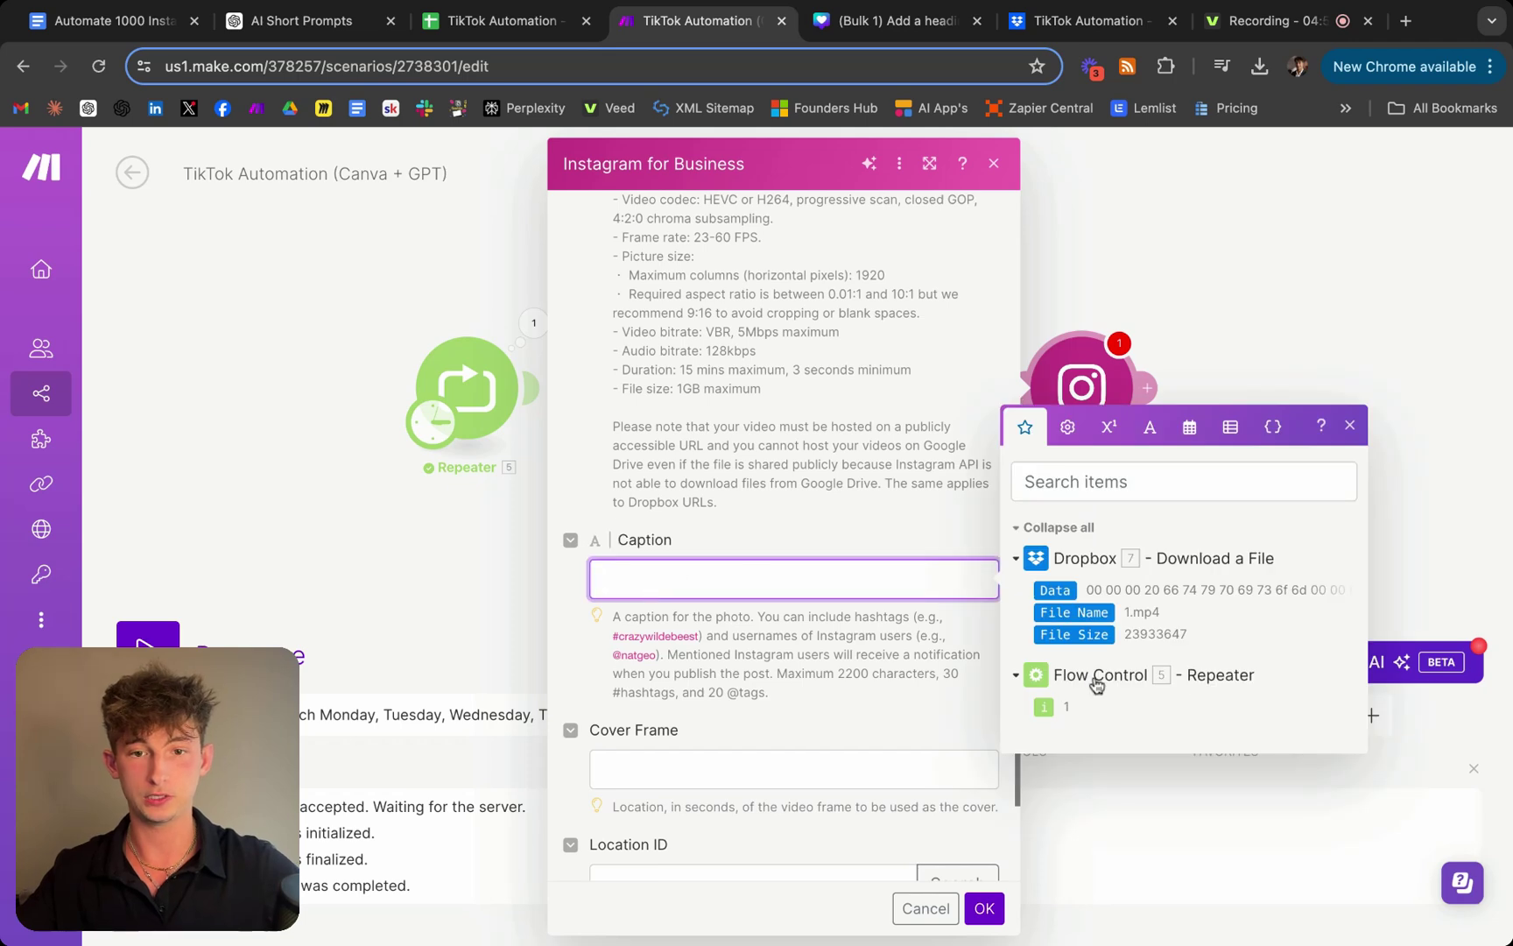
pyautogui.click(396, 478)
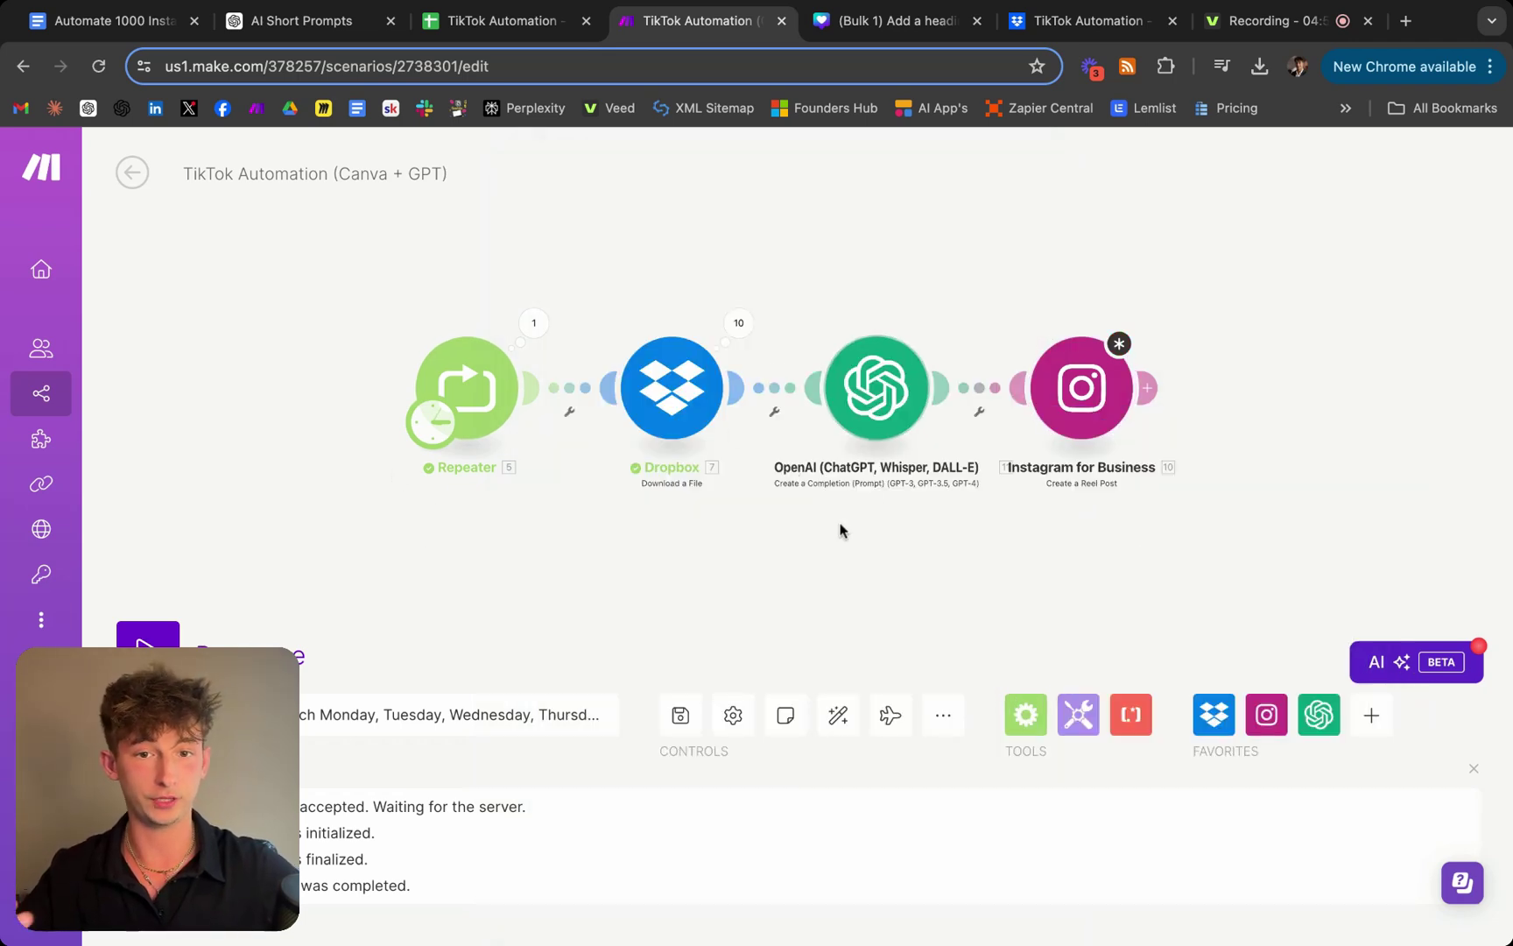
pyautogui.rightClick(848, 403)
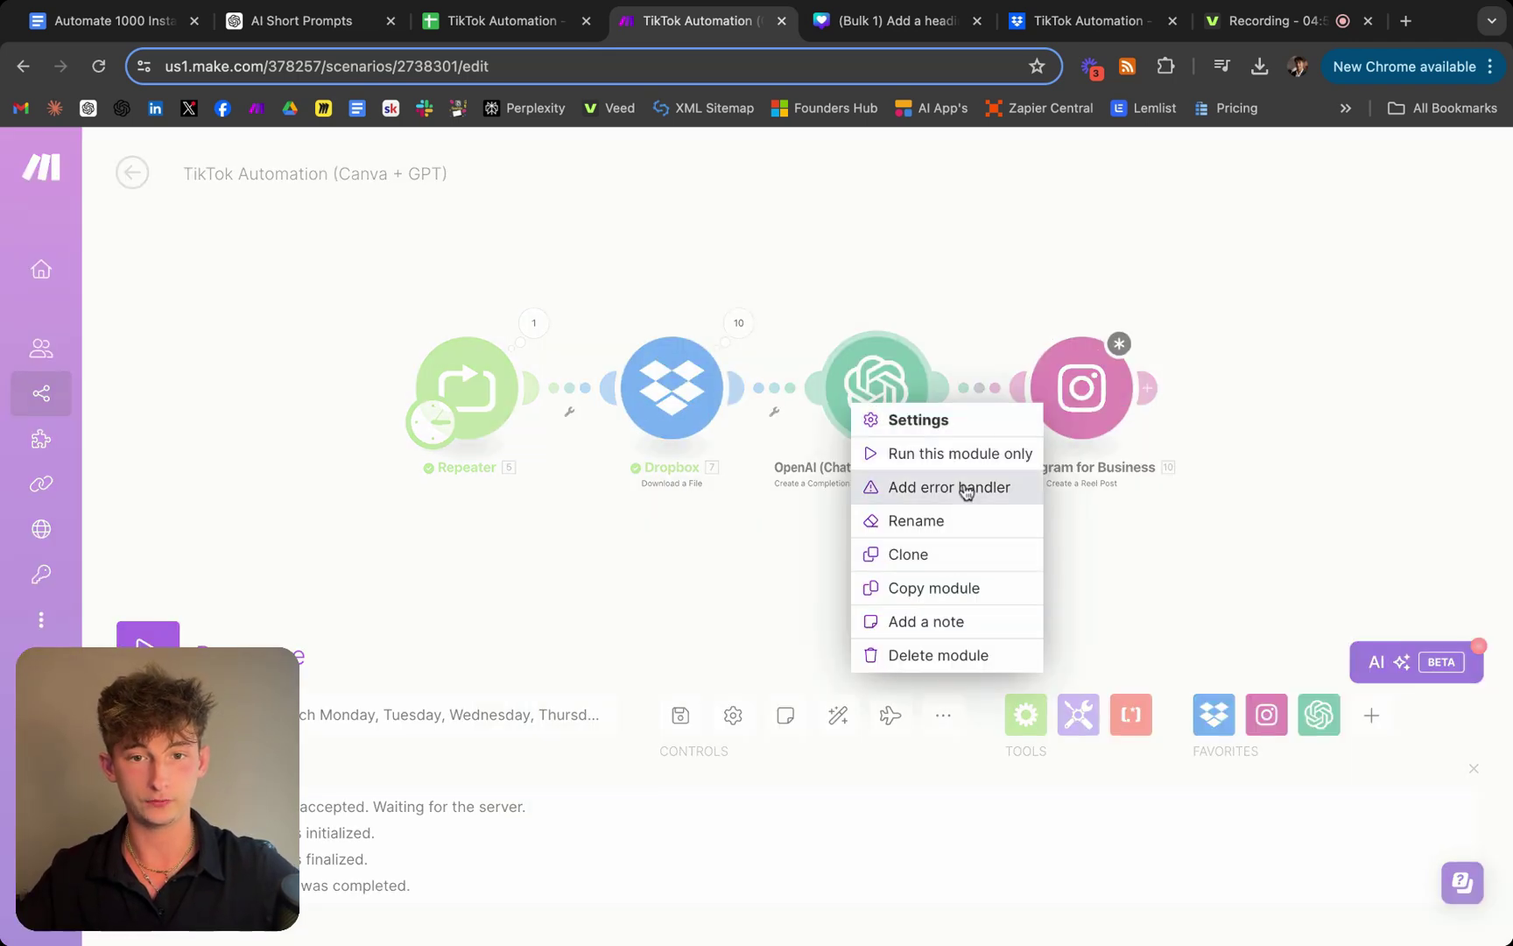
pyautogui.click(963, 452)
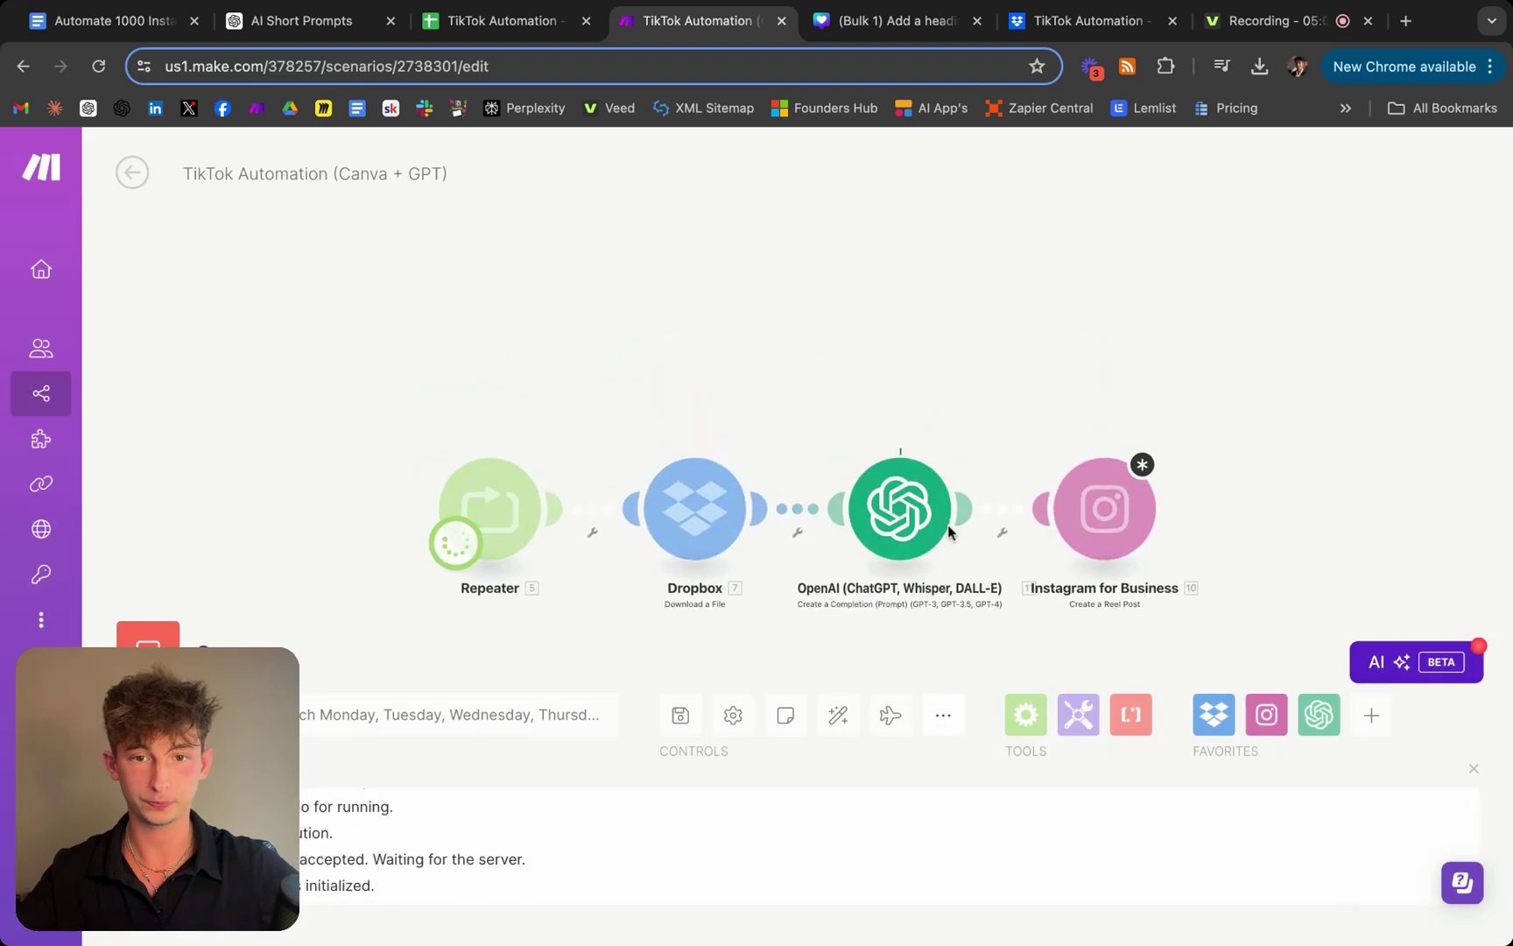
# Check the Instagram Reel settings again, then delete the Instagram module, leaving an empty slot
pyautogui.click(1095, 533)
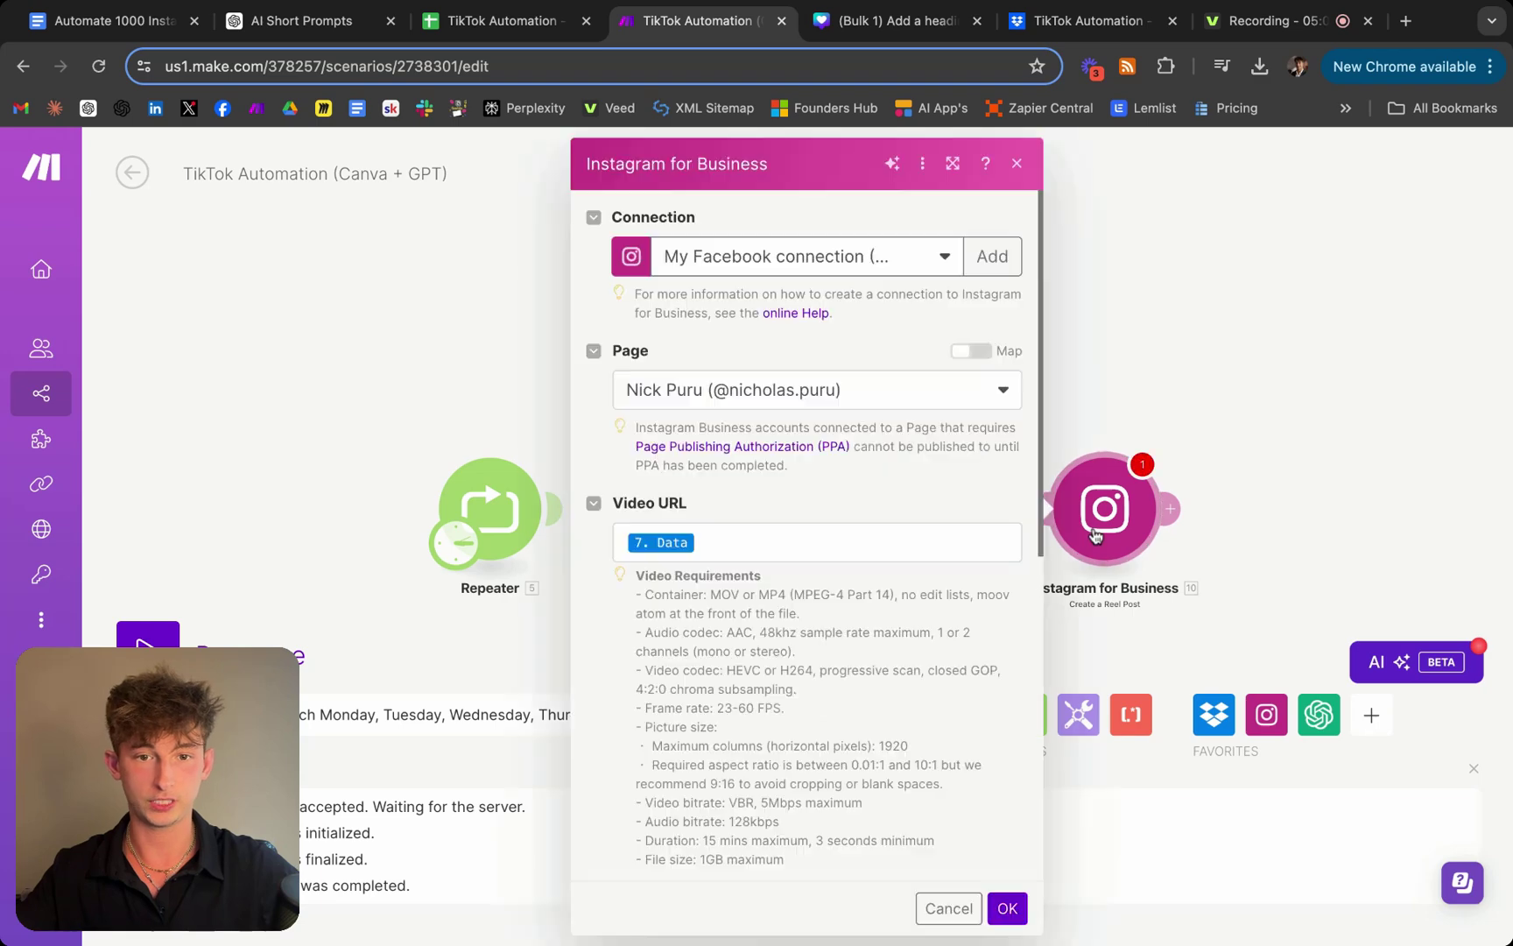
pyautogui.scroll(-7, 824, 584)
pyautogui.click(788, 440)
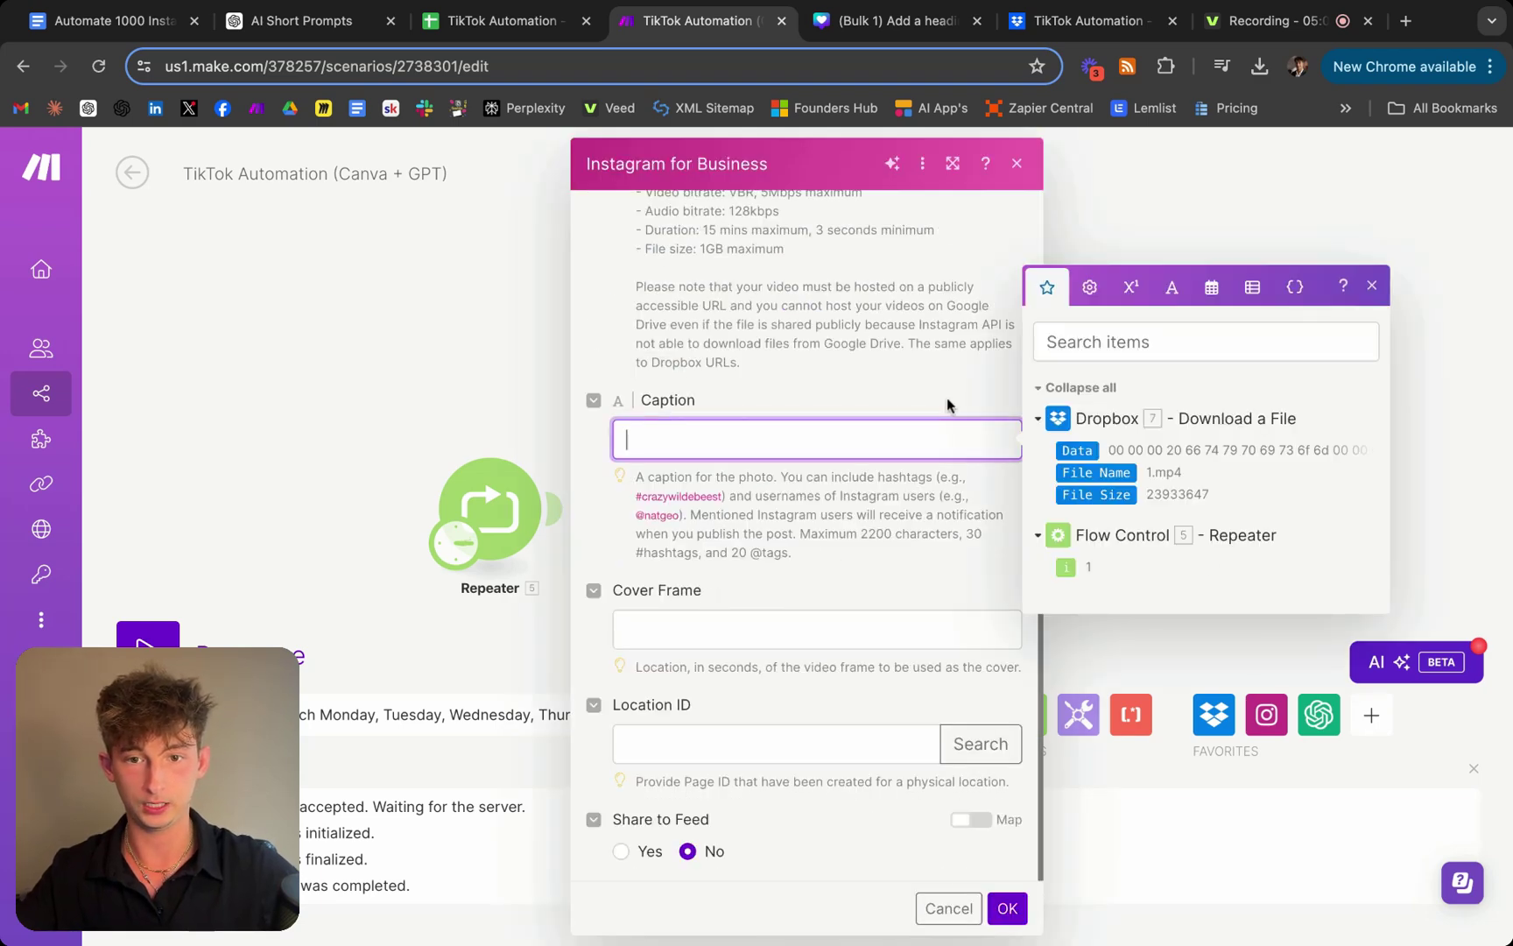
pyautogui.click(1150, 213)
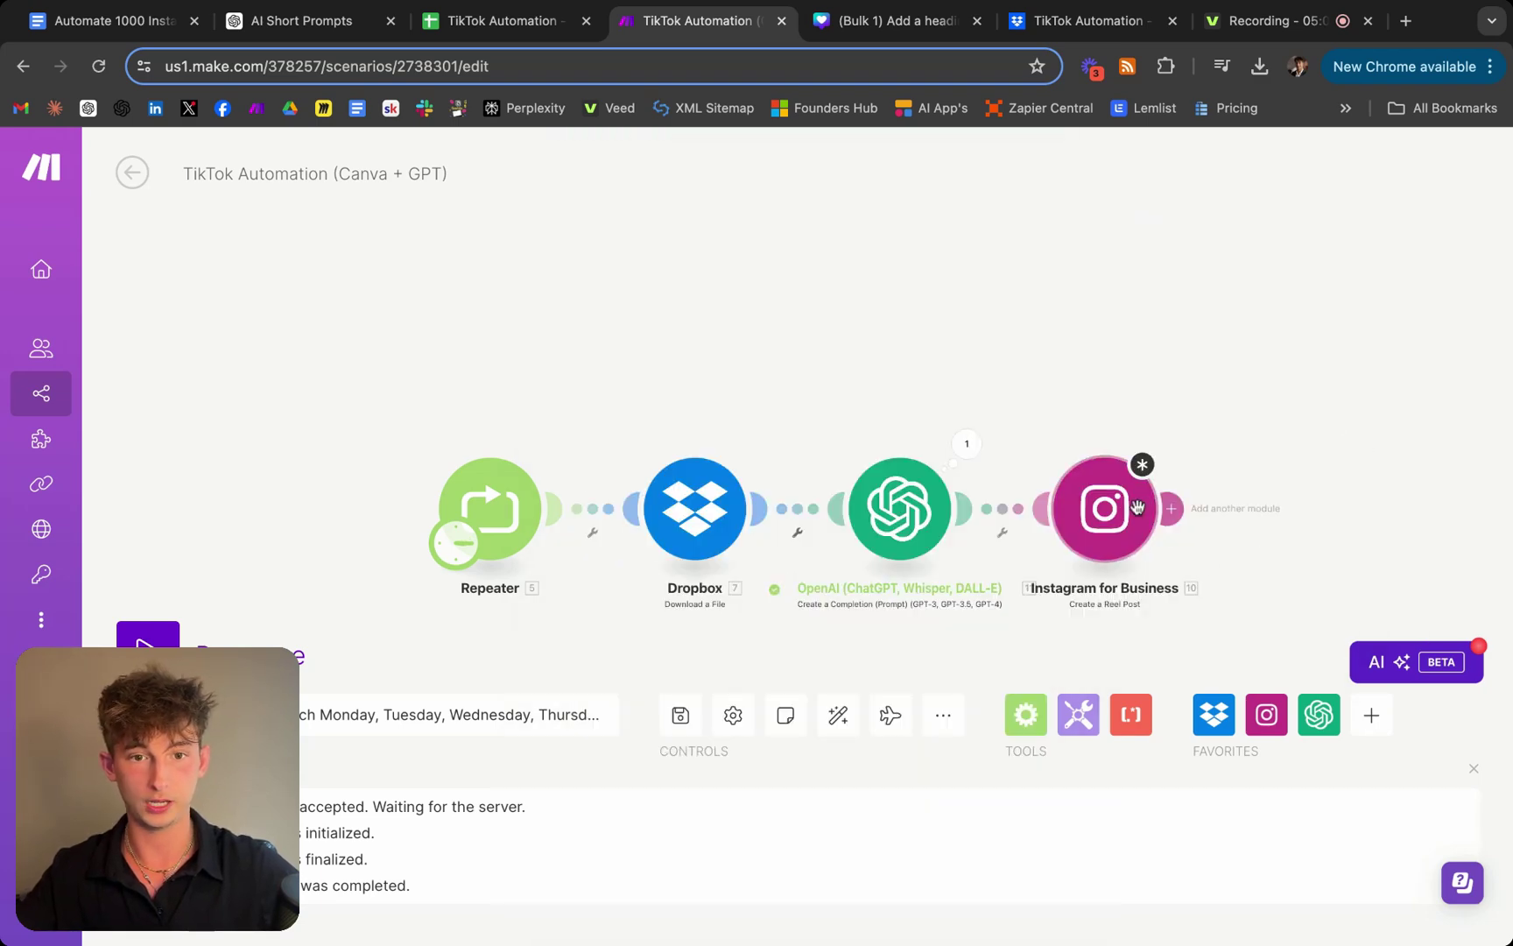
pyautogui.rightClick(1107, 521)
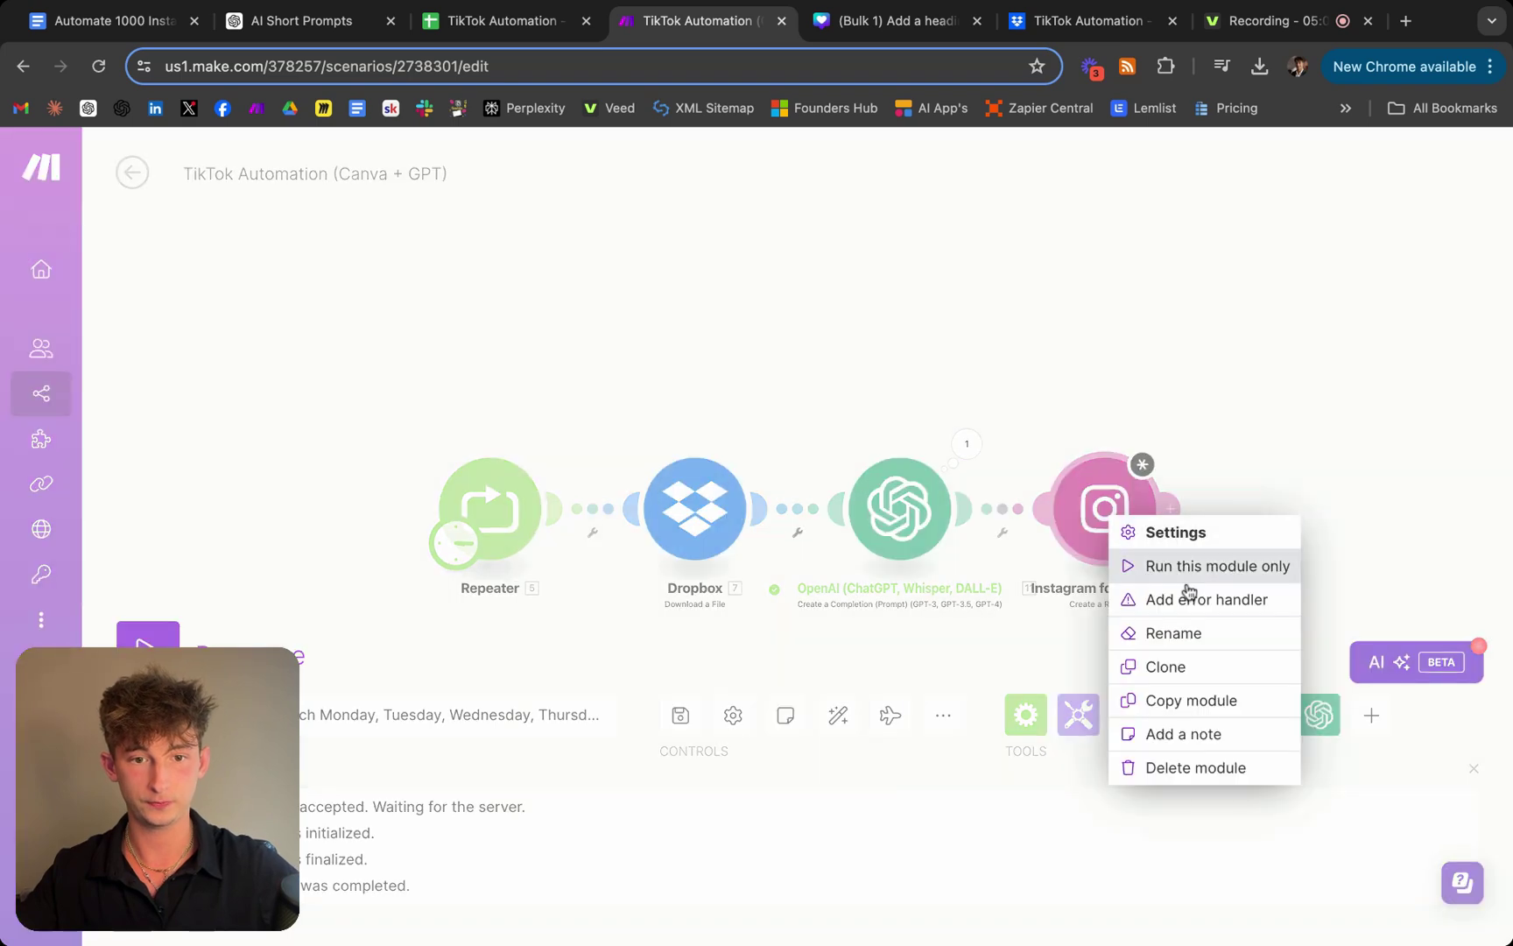
pyautogui.click(1173, 769)
# Add an Instagram for Business 'Create a Reel Post' module in the empty slot
pyautogui.click(977, 523)
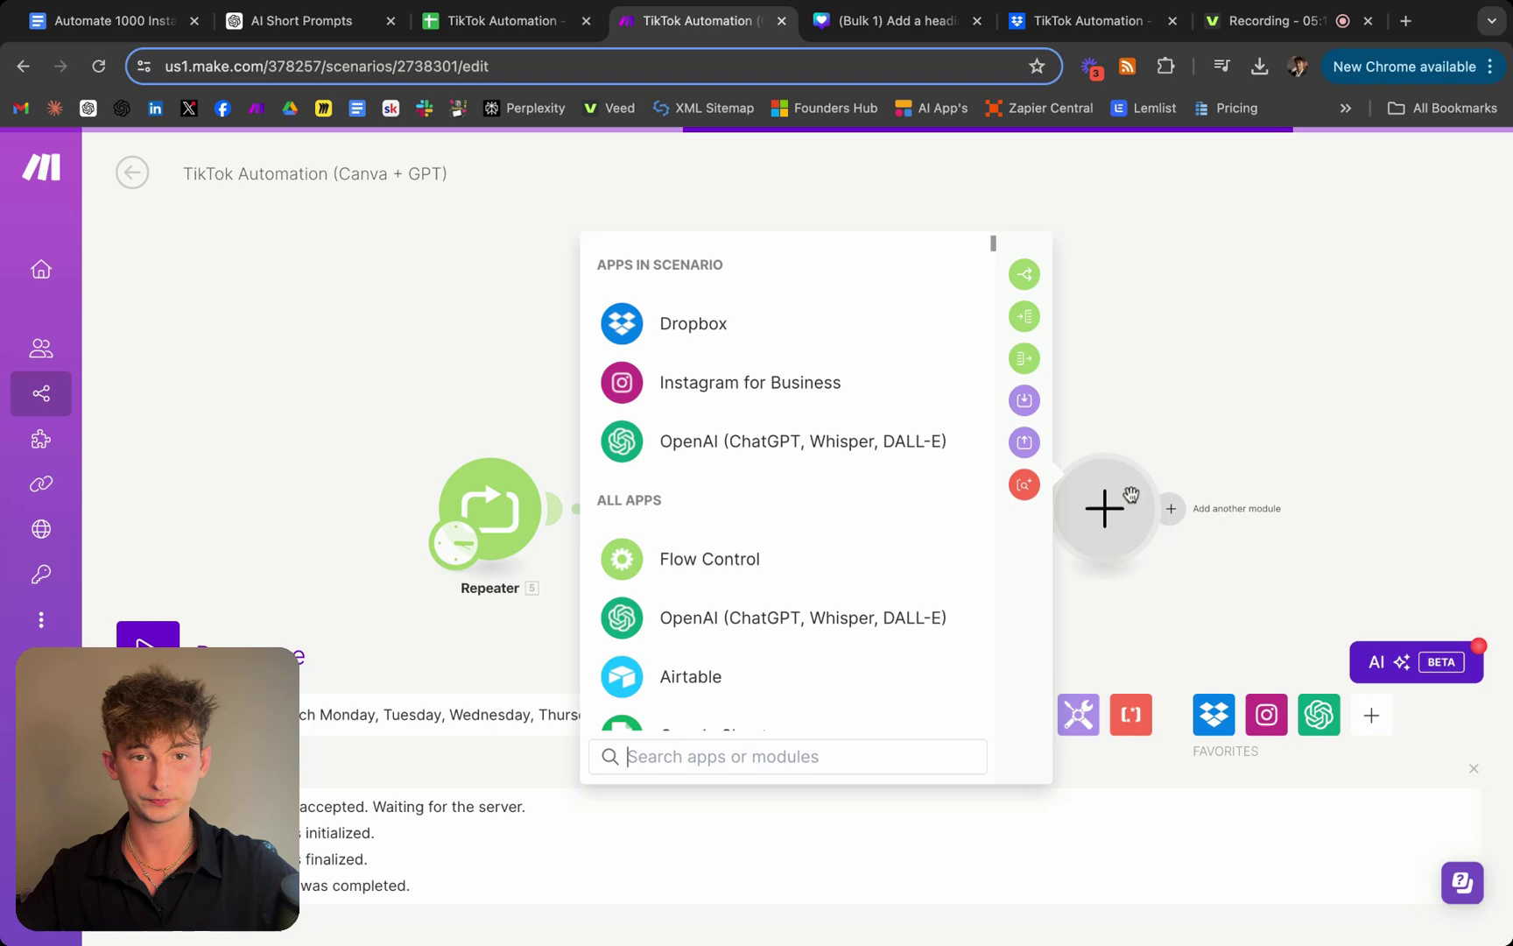
pyautogui.click(841, 385)
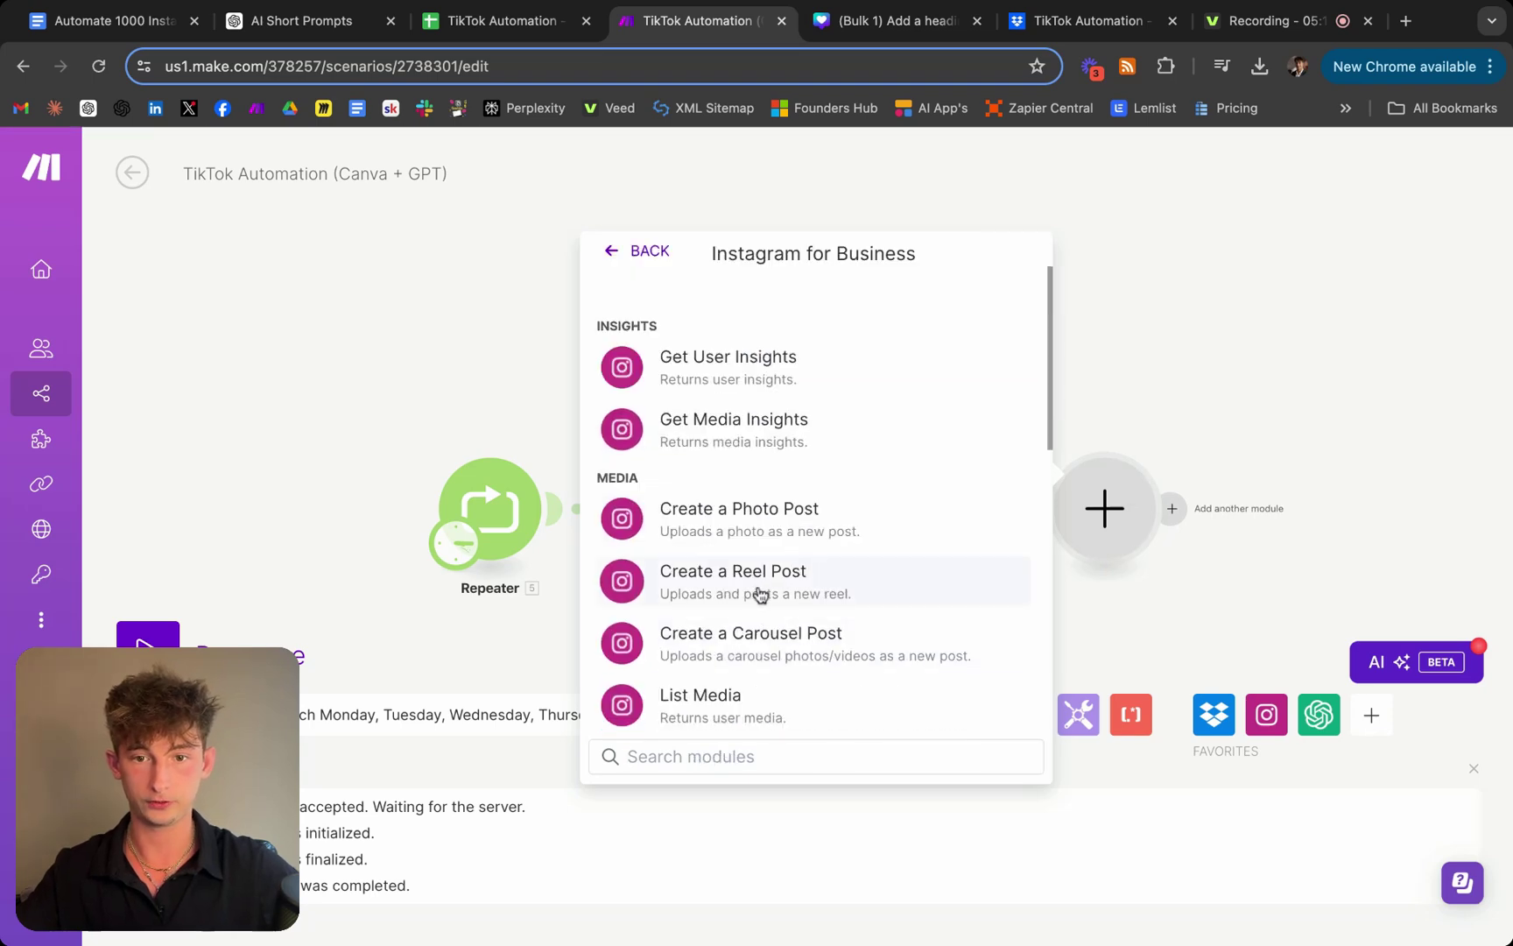
pyautogui.click(760, 594)
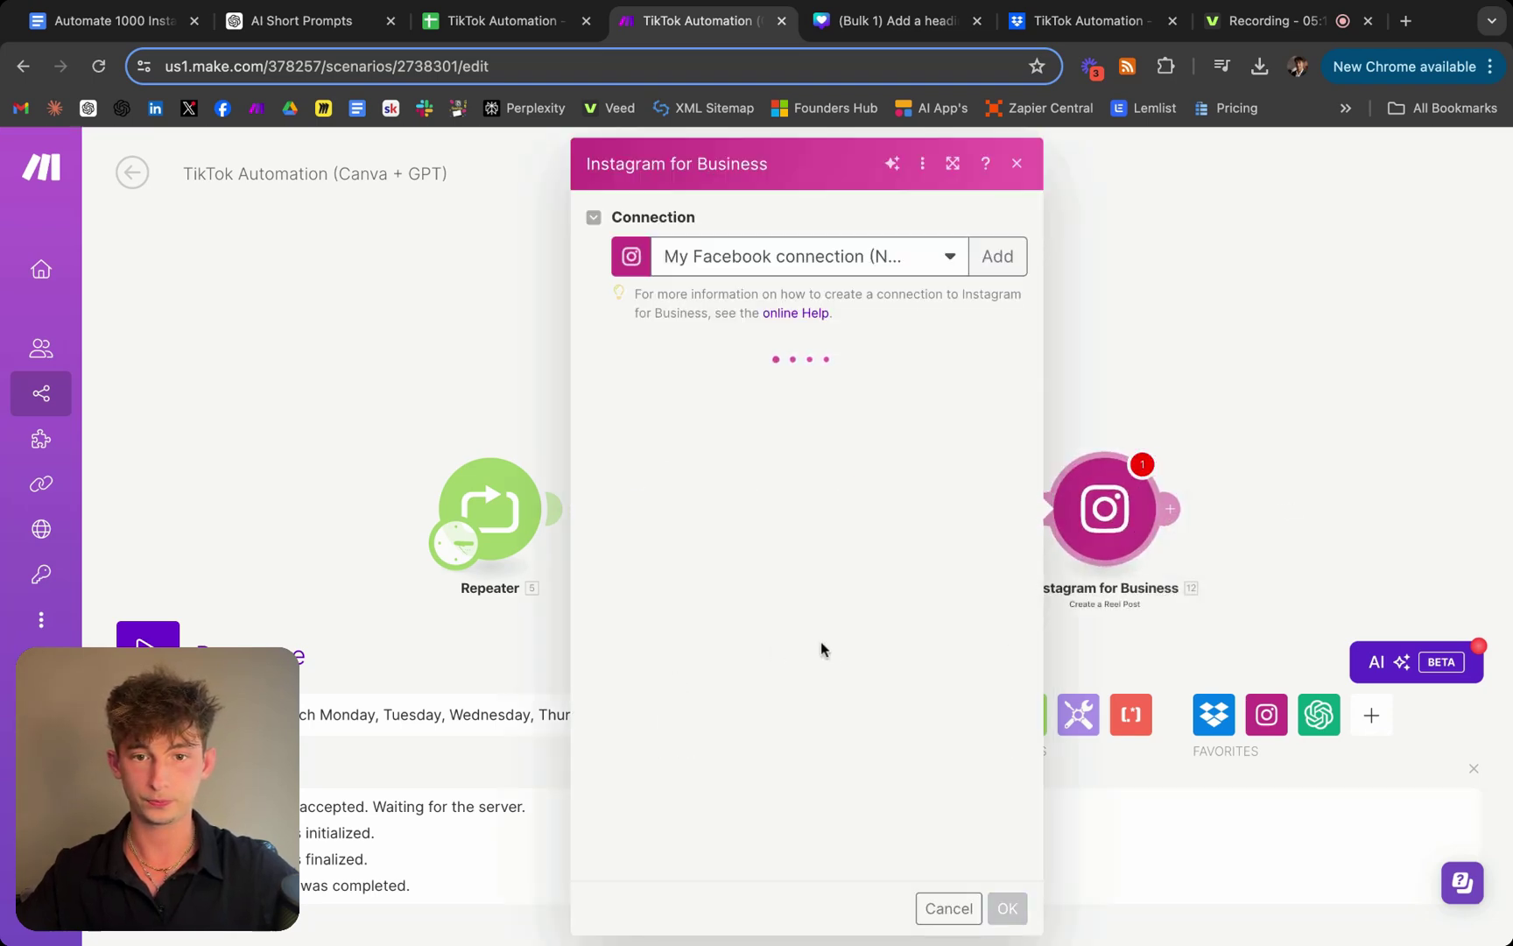
# Map OpenAI's Choices[]: Message.Content into Caption, then clear it and close the module
pyautogui.scroll(-7, 744, 648)
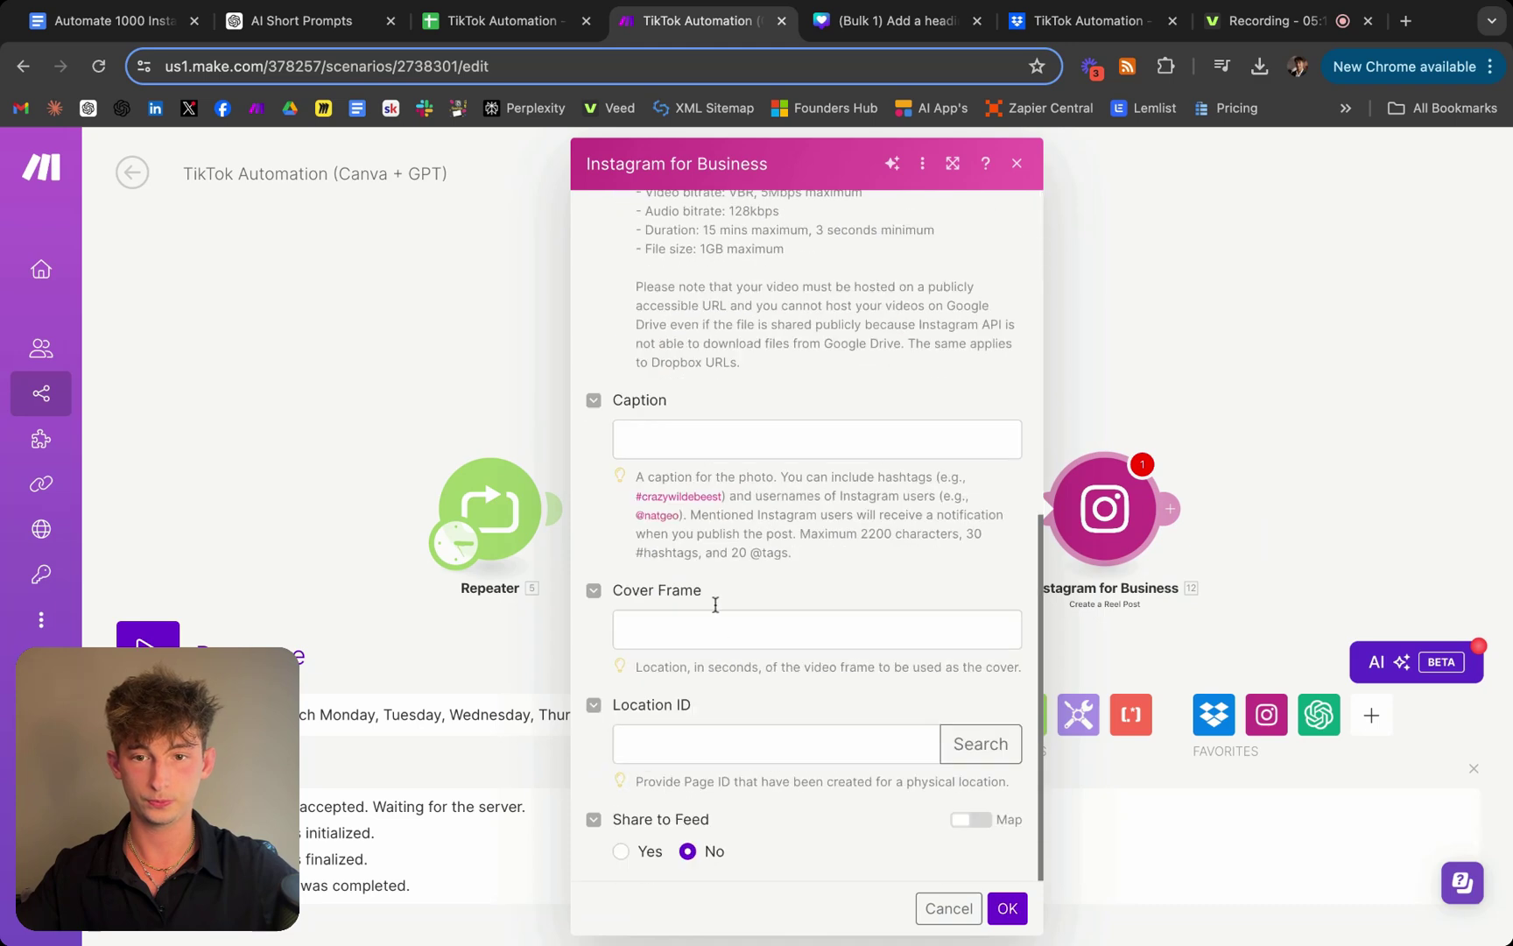
pyautogui.click(673, 435)
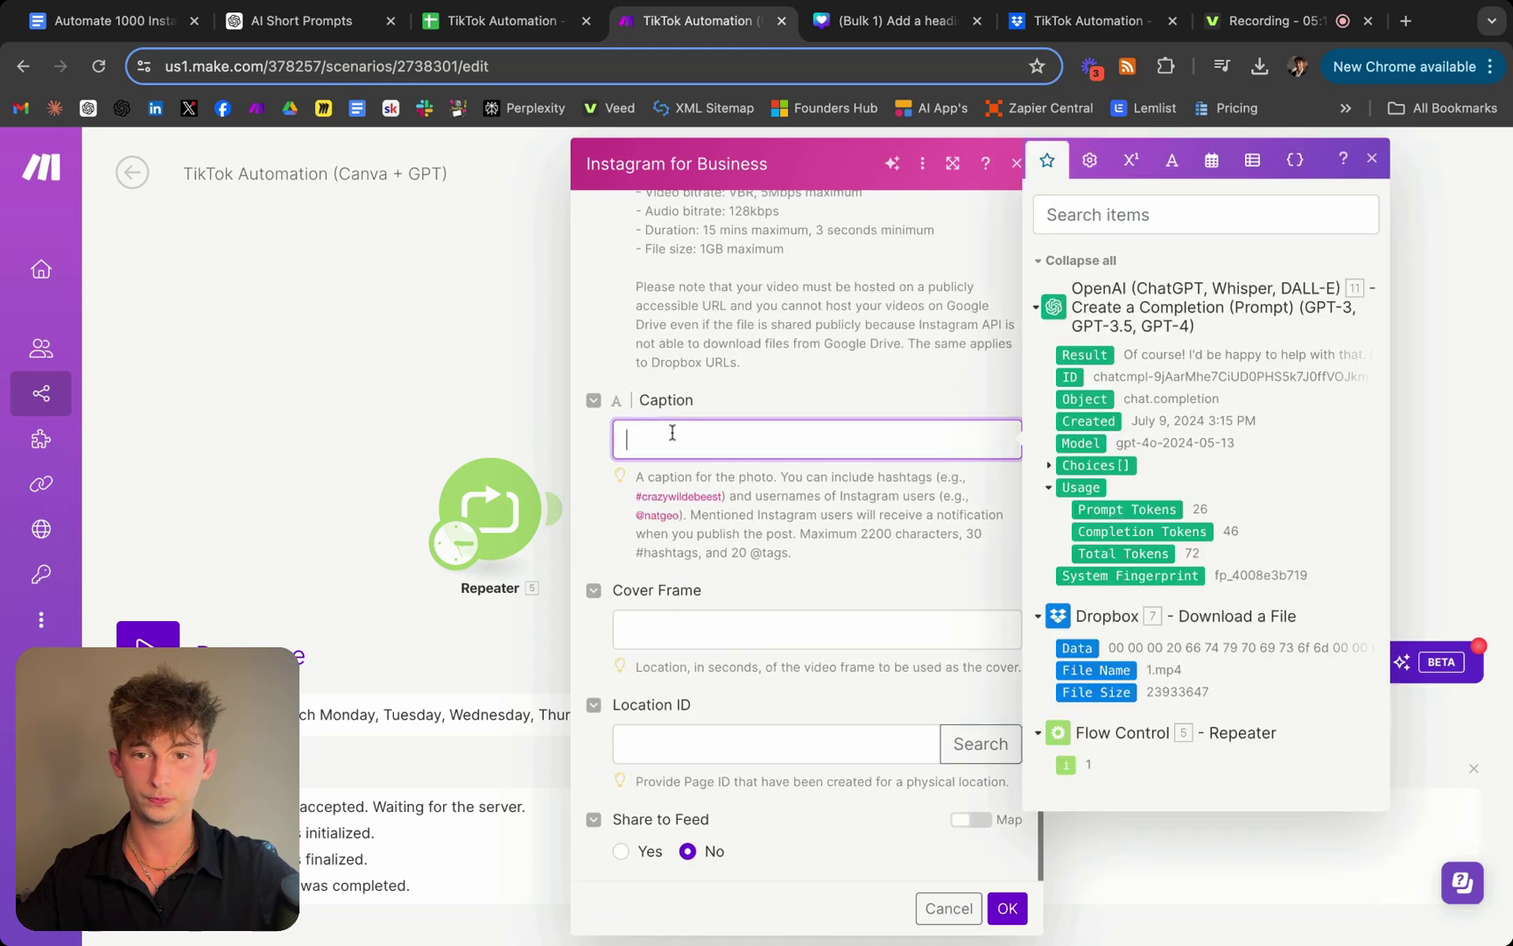
pyautogui.click(1048, 466)
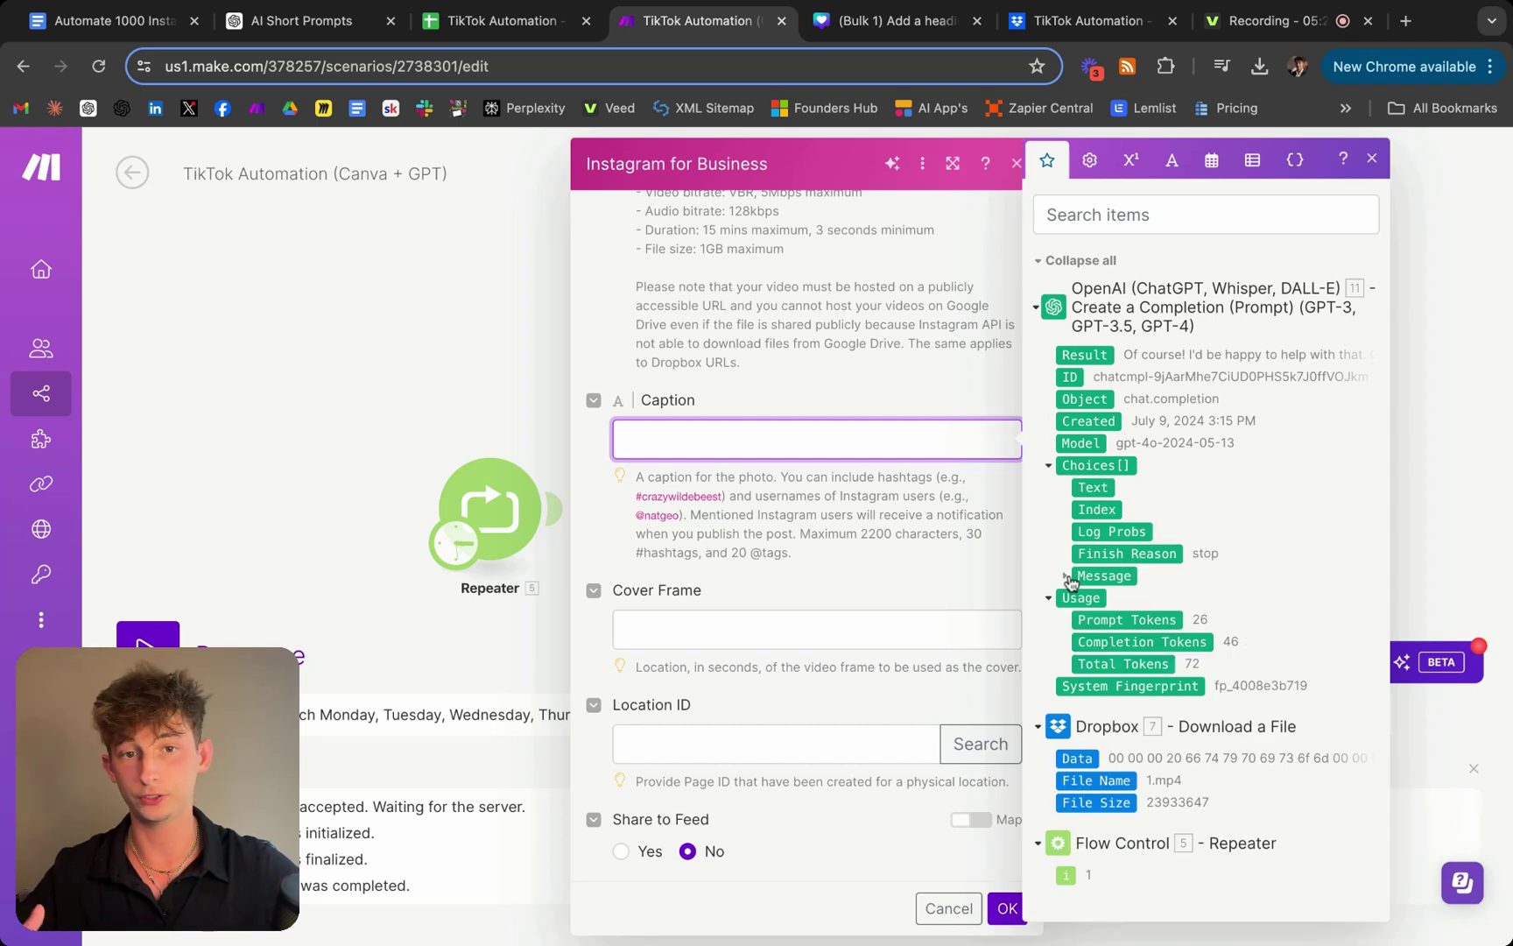
pyautogui.click(1065, 576)
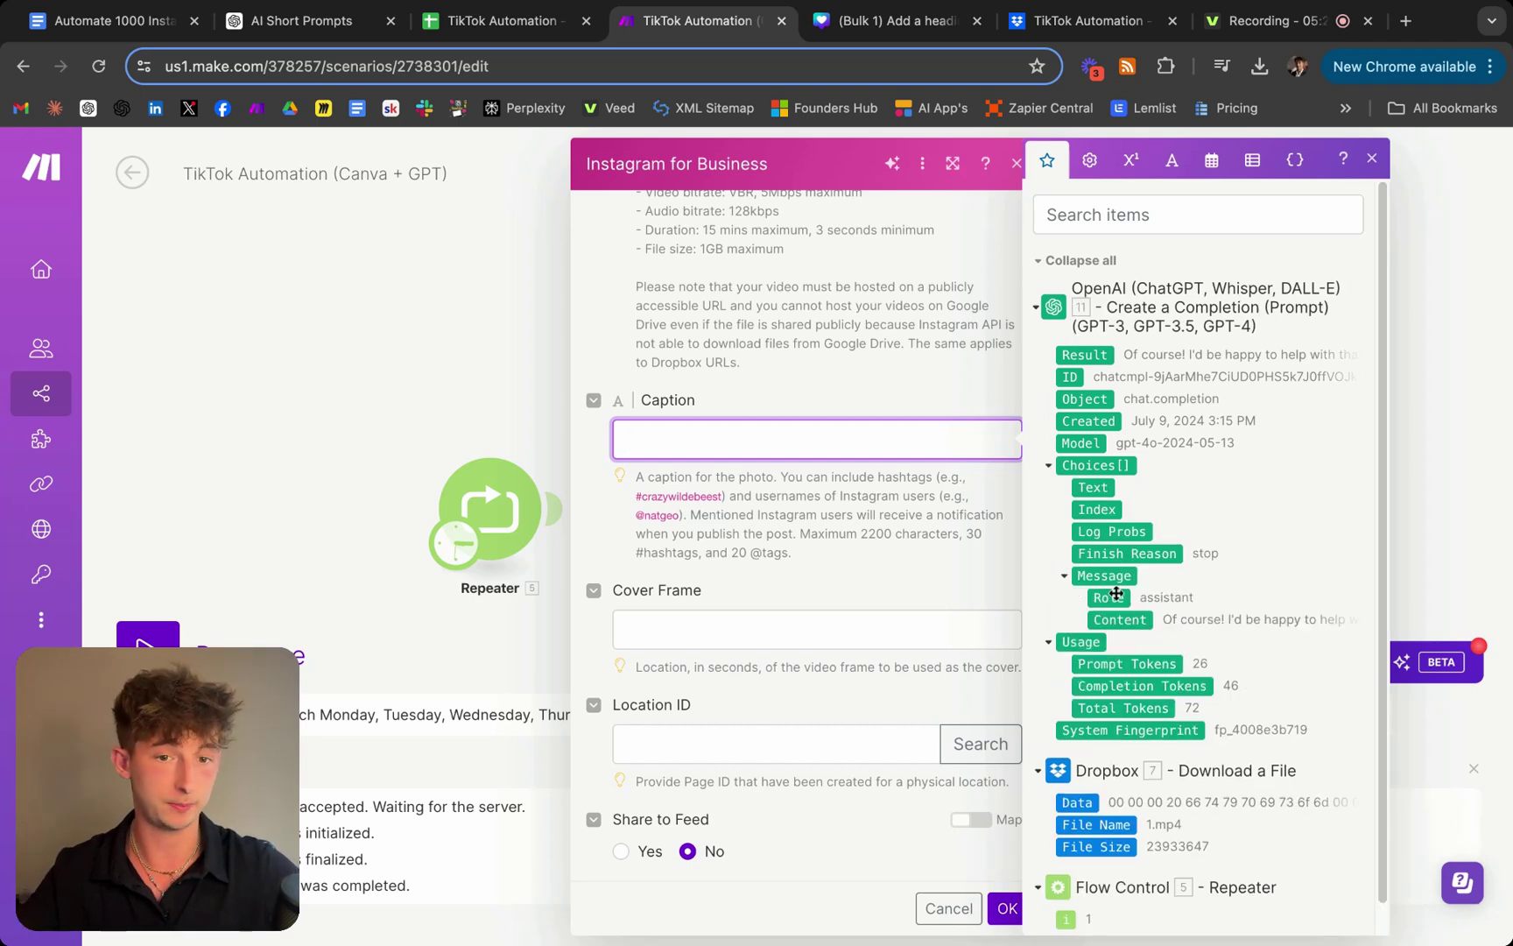
pyautogui.click(1129, 629)
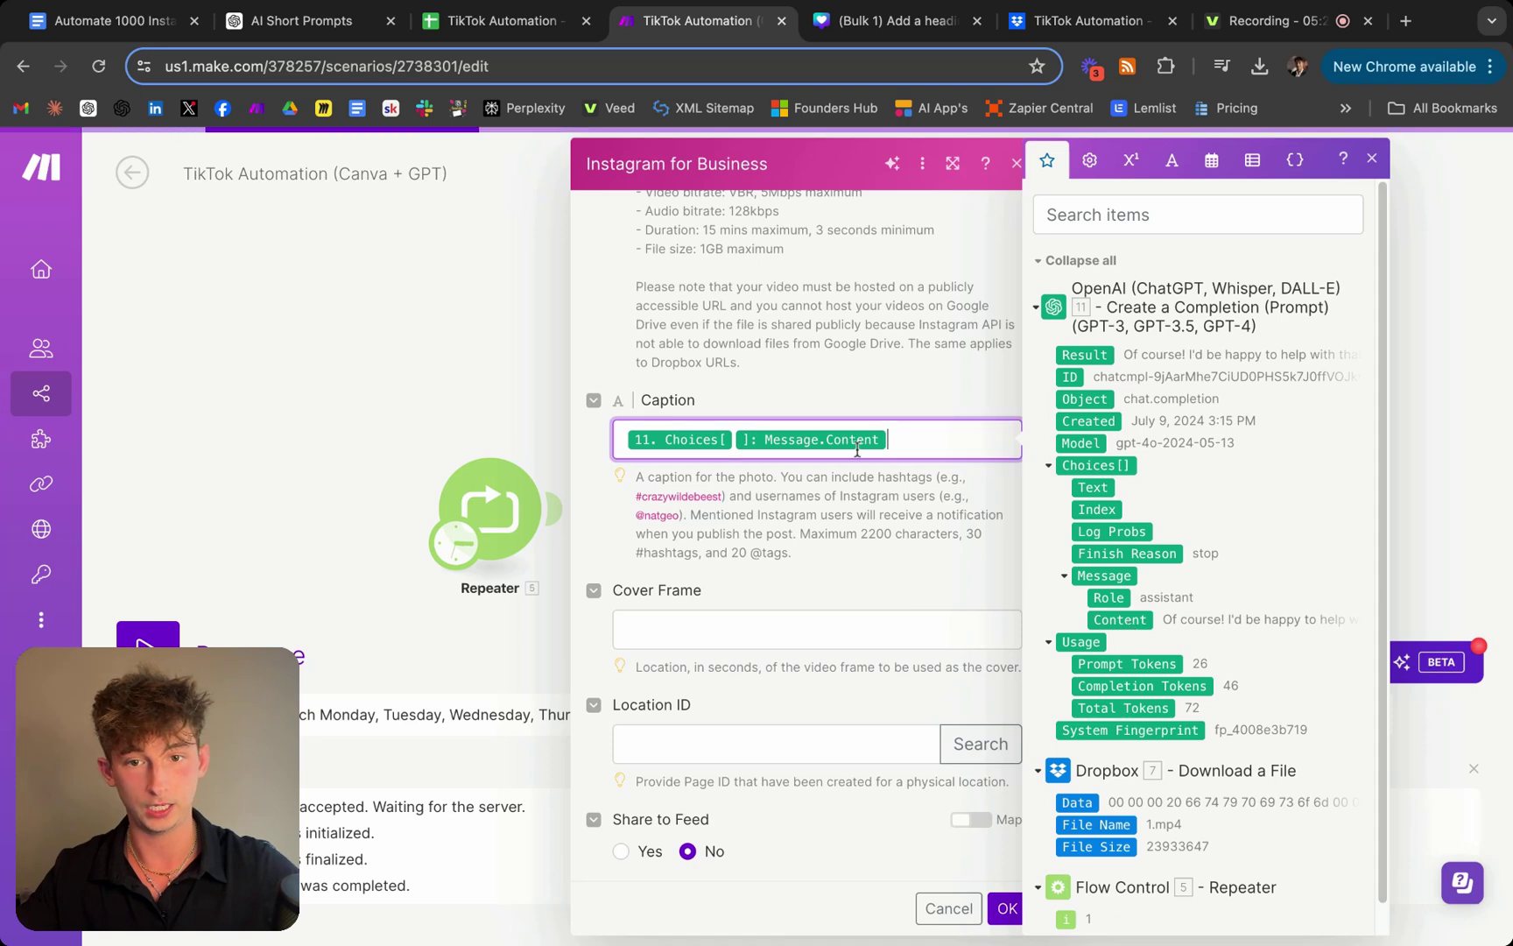
pyautogui.tripleClick(912, 436)
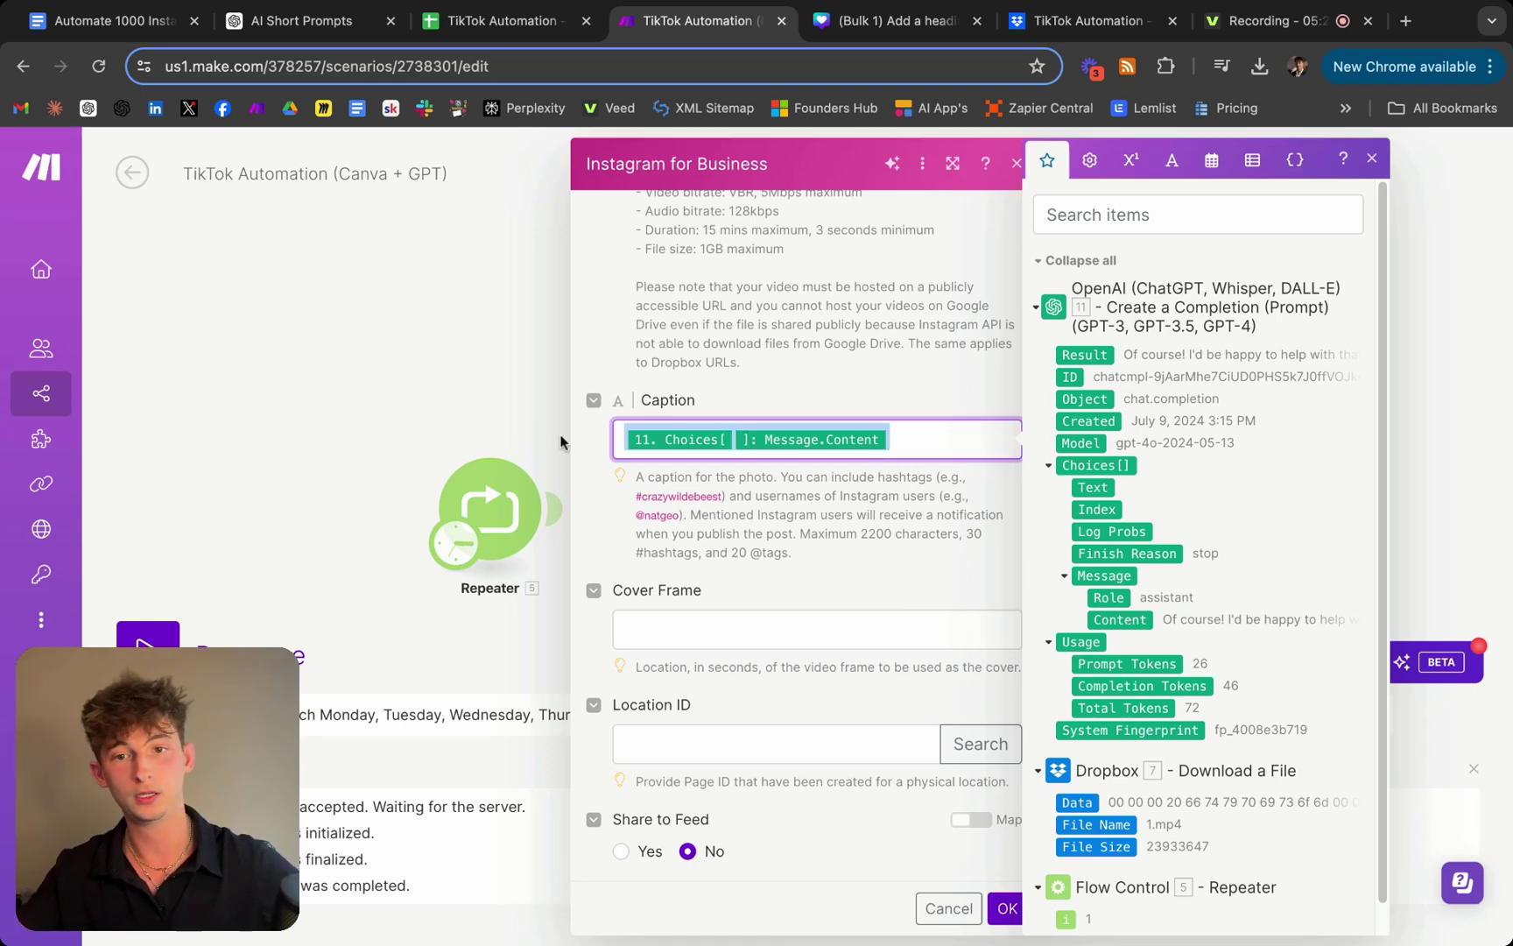
pyautogui.press('BackSpace')
pyautogui.scroll(6, 596, 456)
pyautogui.click(655, 543)
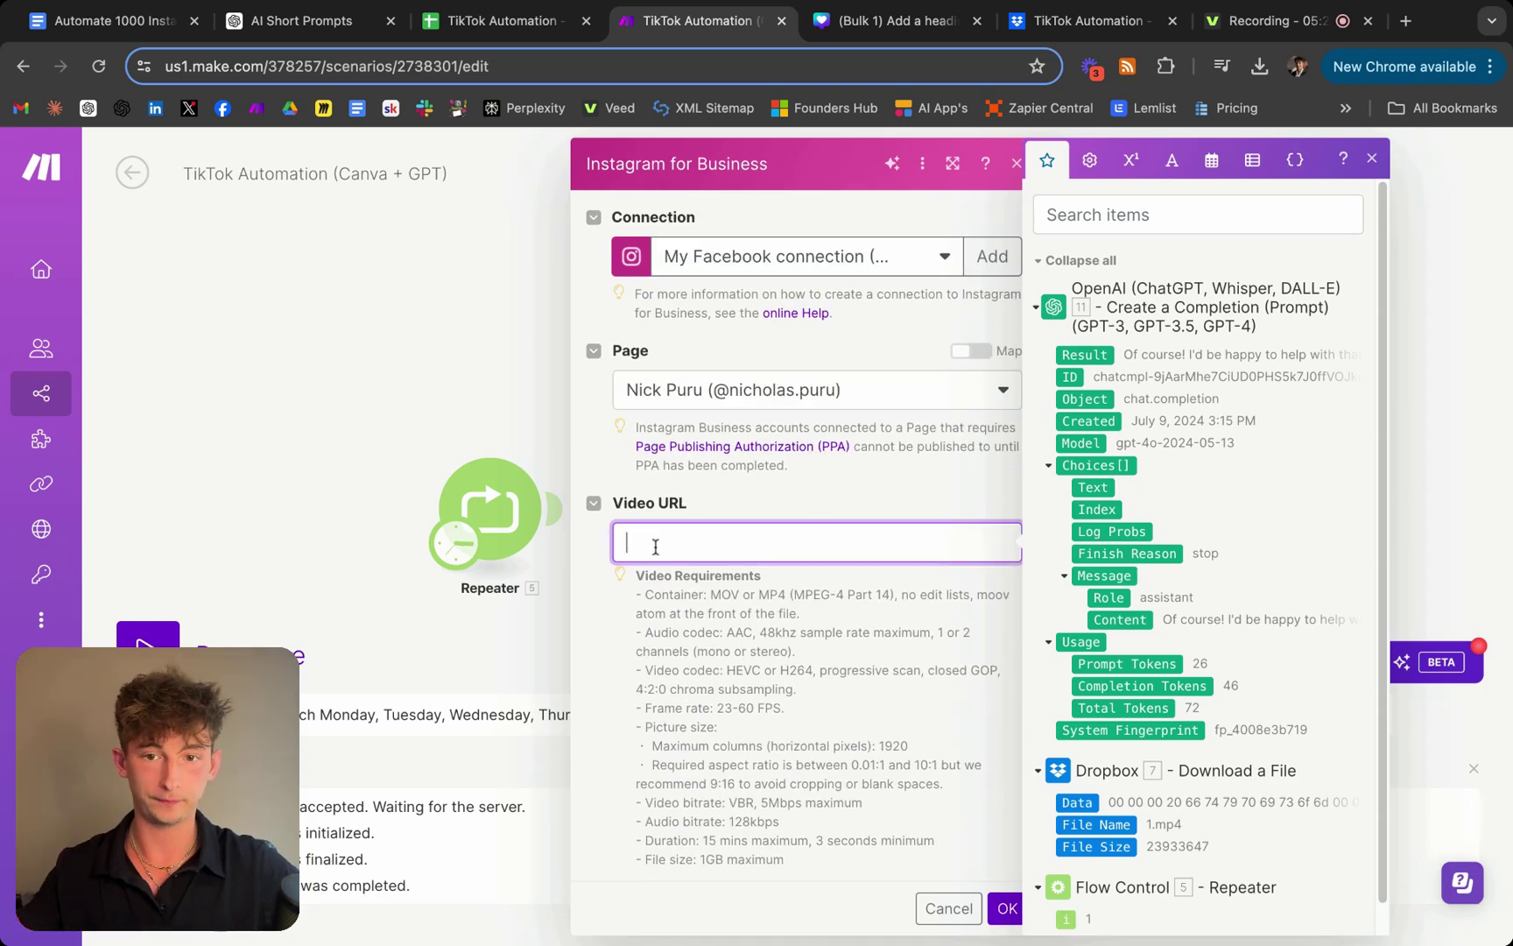
pyautogui.scroll(-1, 1131, 692)
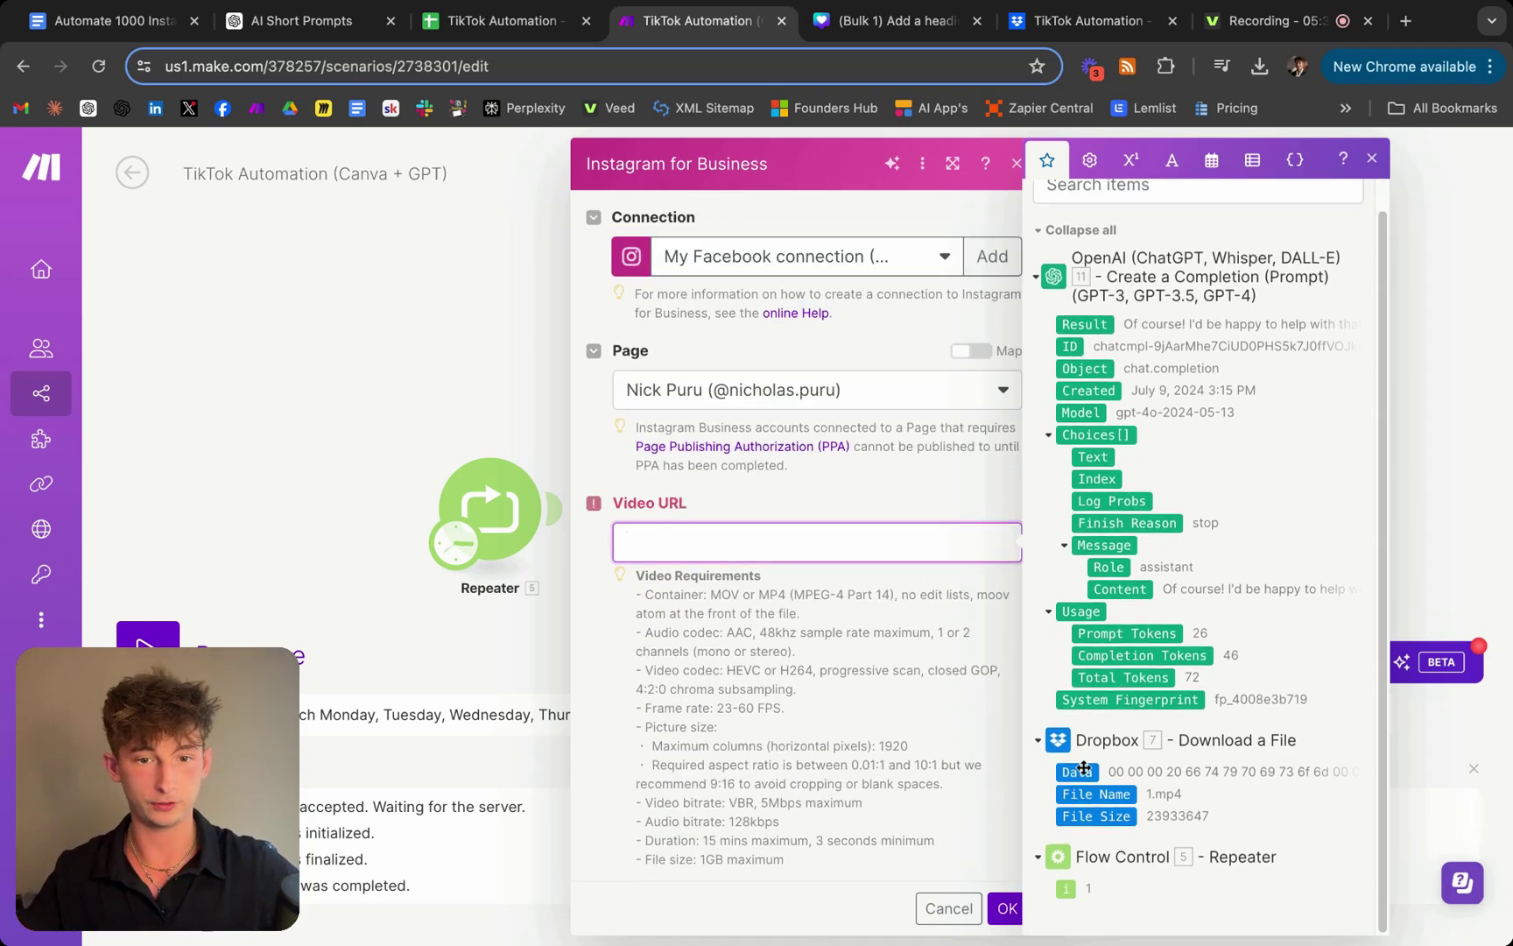
pyautogui.scroll(-7, 770, 693)
pyautogui.click(1006, 908)
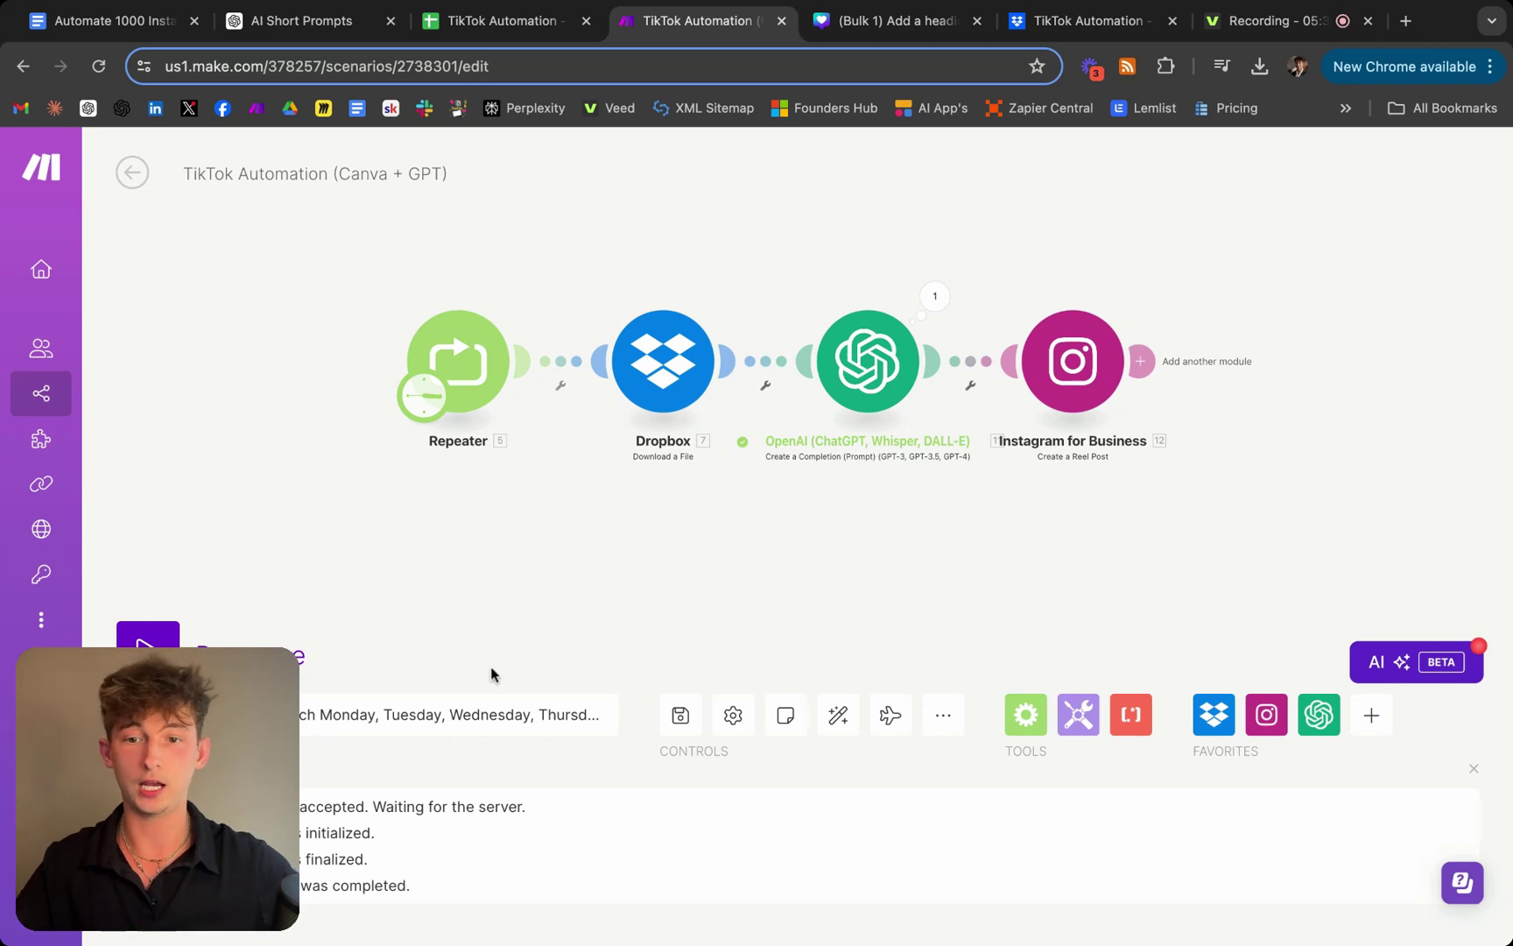
# Review the schedule: Days of the week, Monday–Friday, currently running at 13:23
pyautogui.click(383, 721)
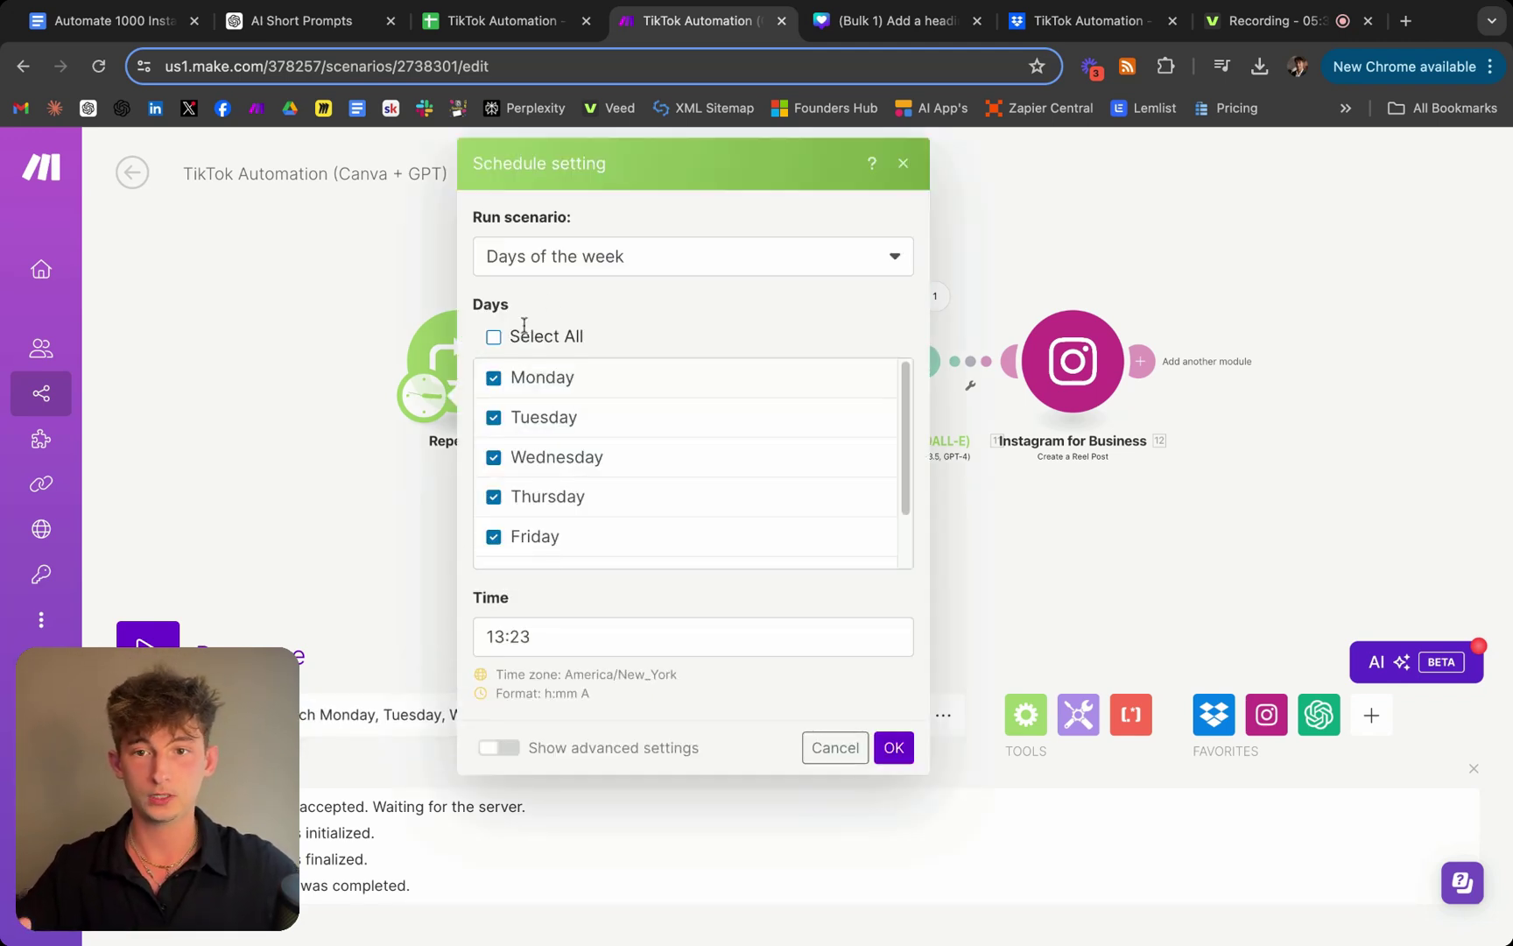
pyautogui.click(341, 549)
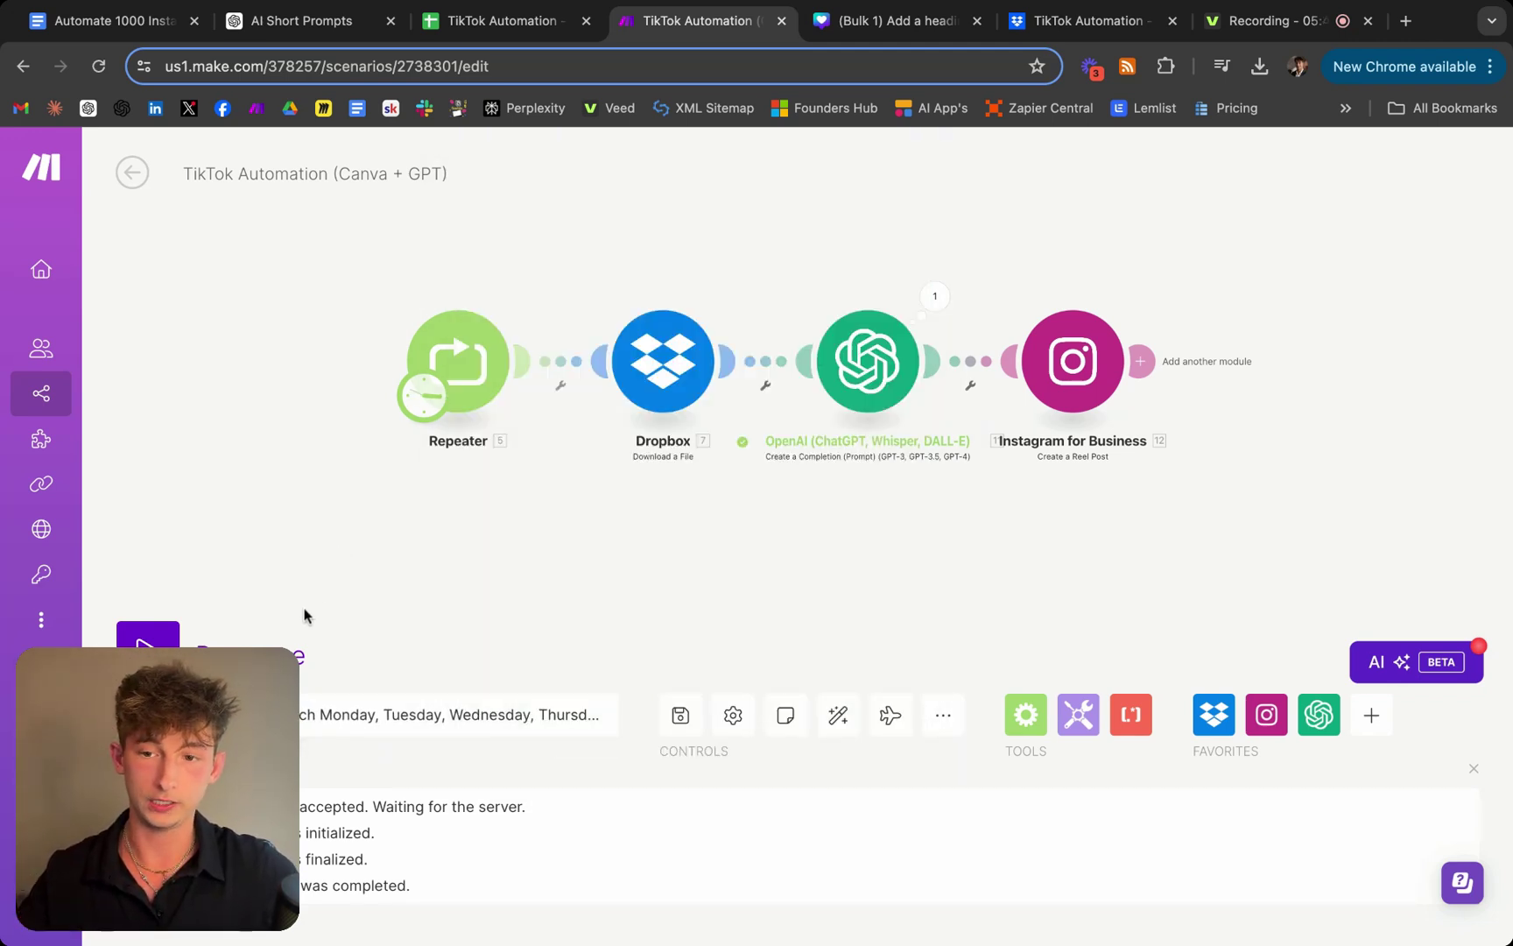
pyautogui.click(342, 713)
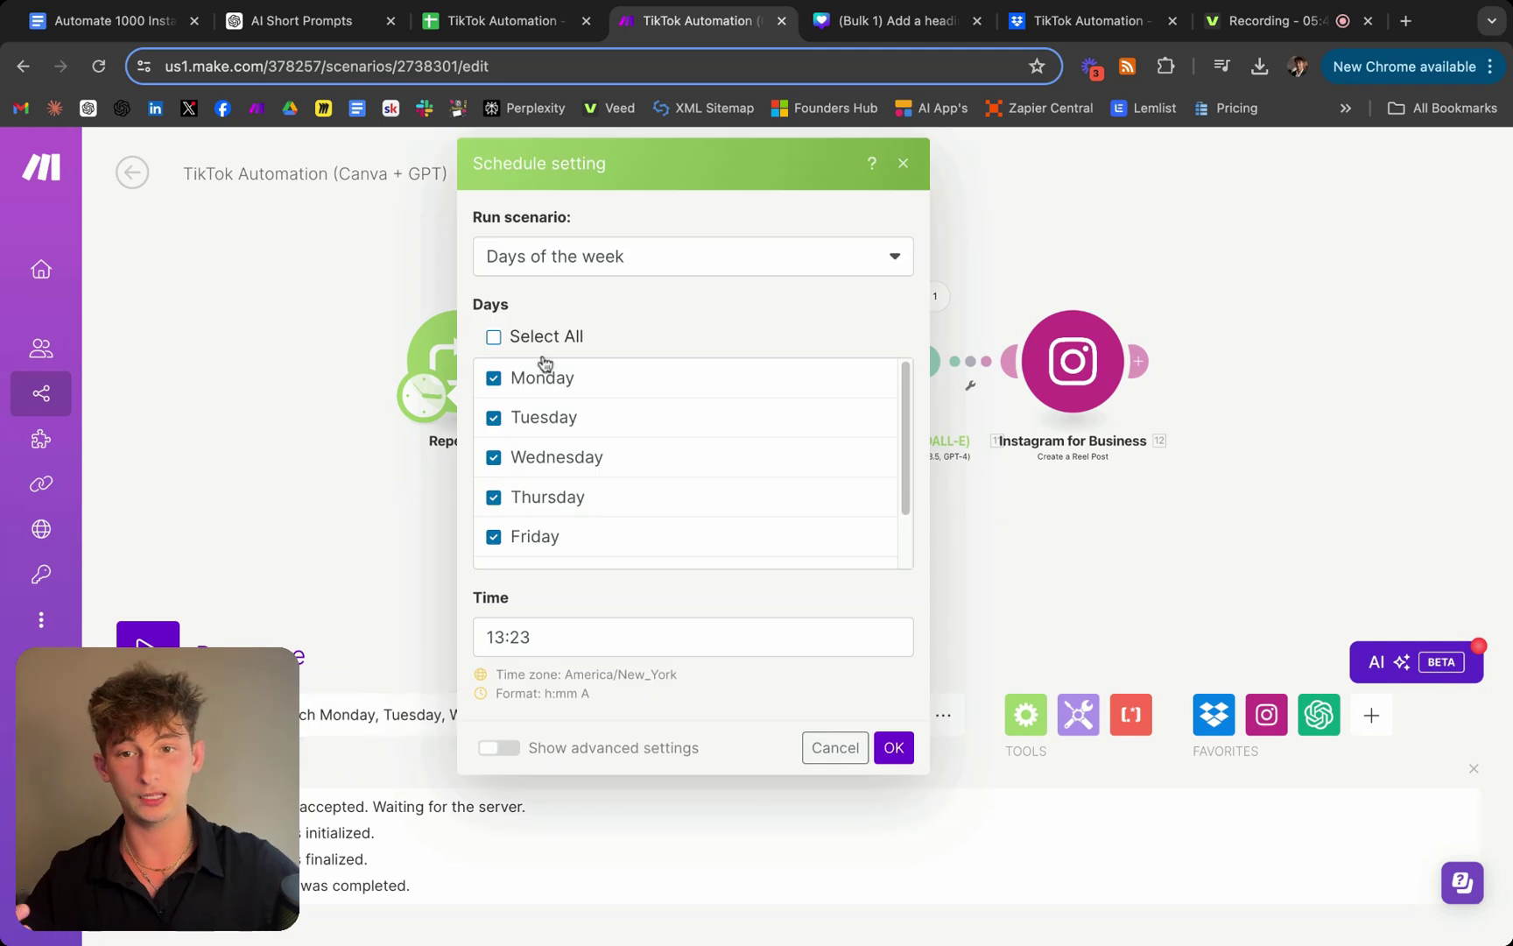
pyautogui.scroll(-2, 567, 517)
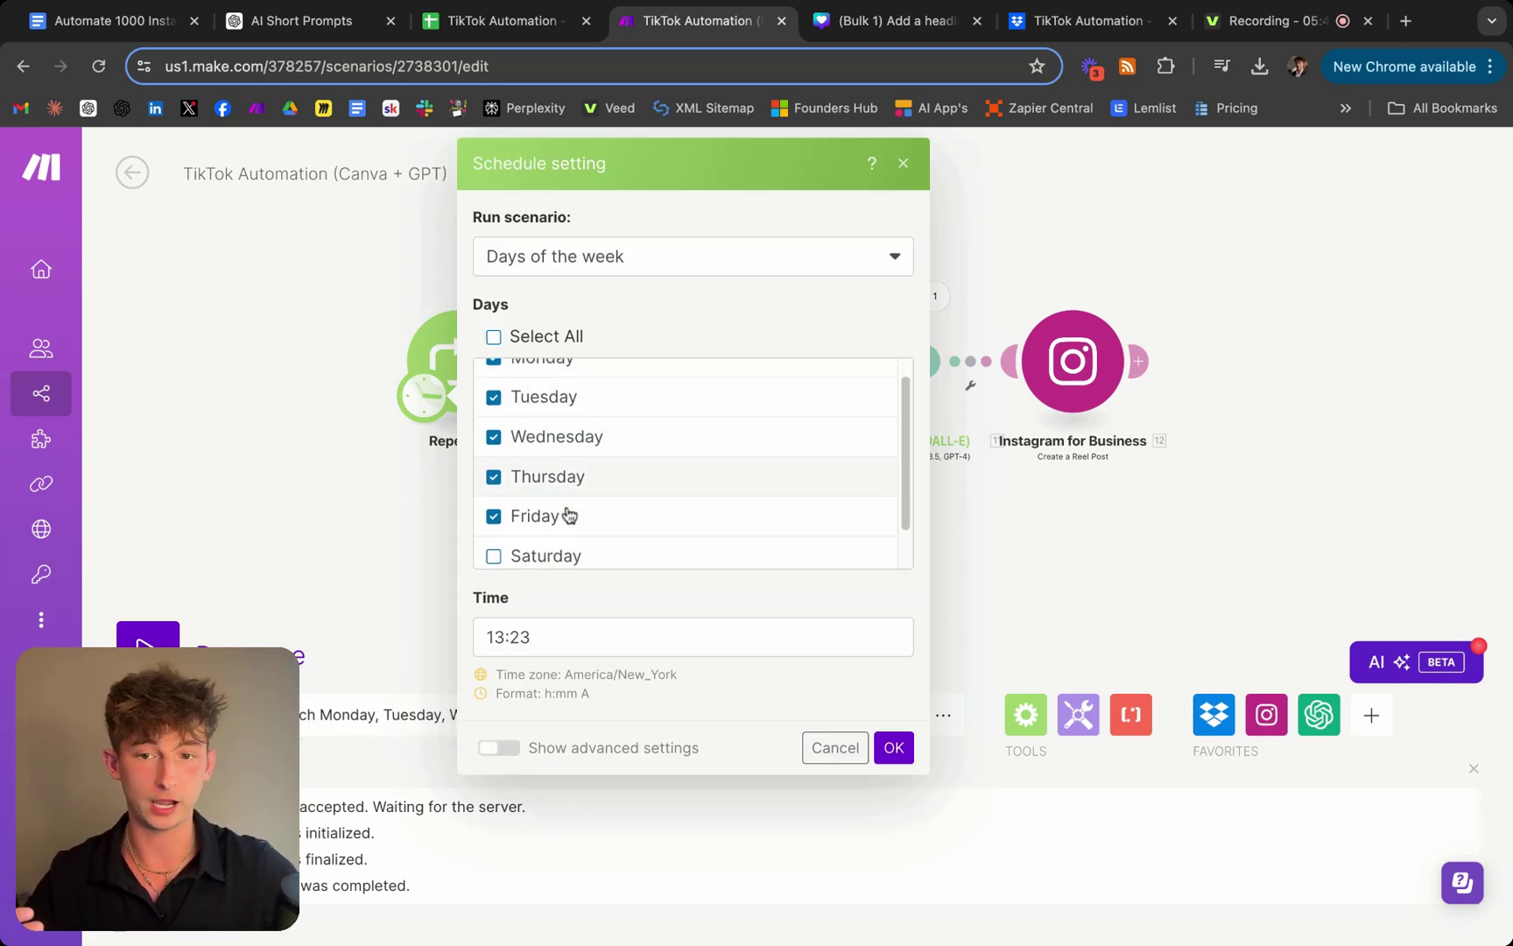
pyautogui.scroll(2, 569, 491)
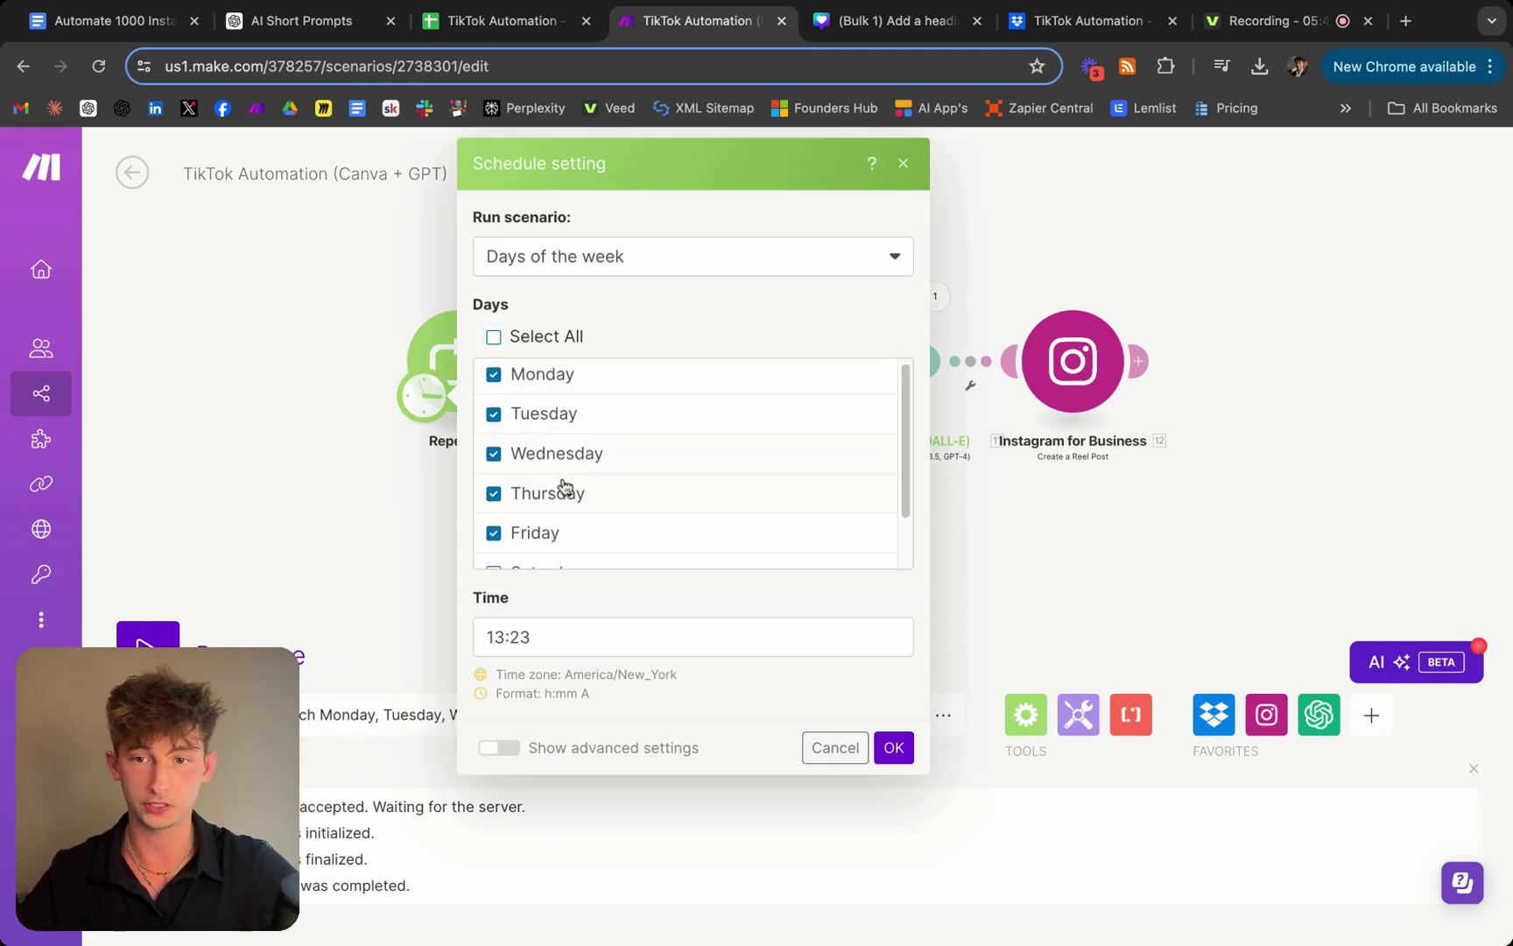
pyautogui.scroll(-2, 565, 495)
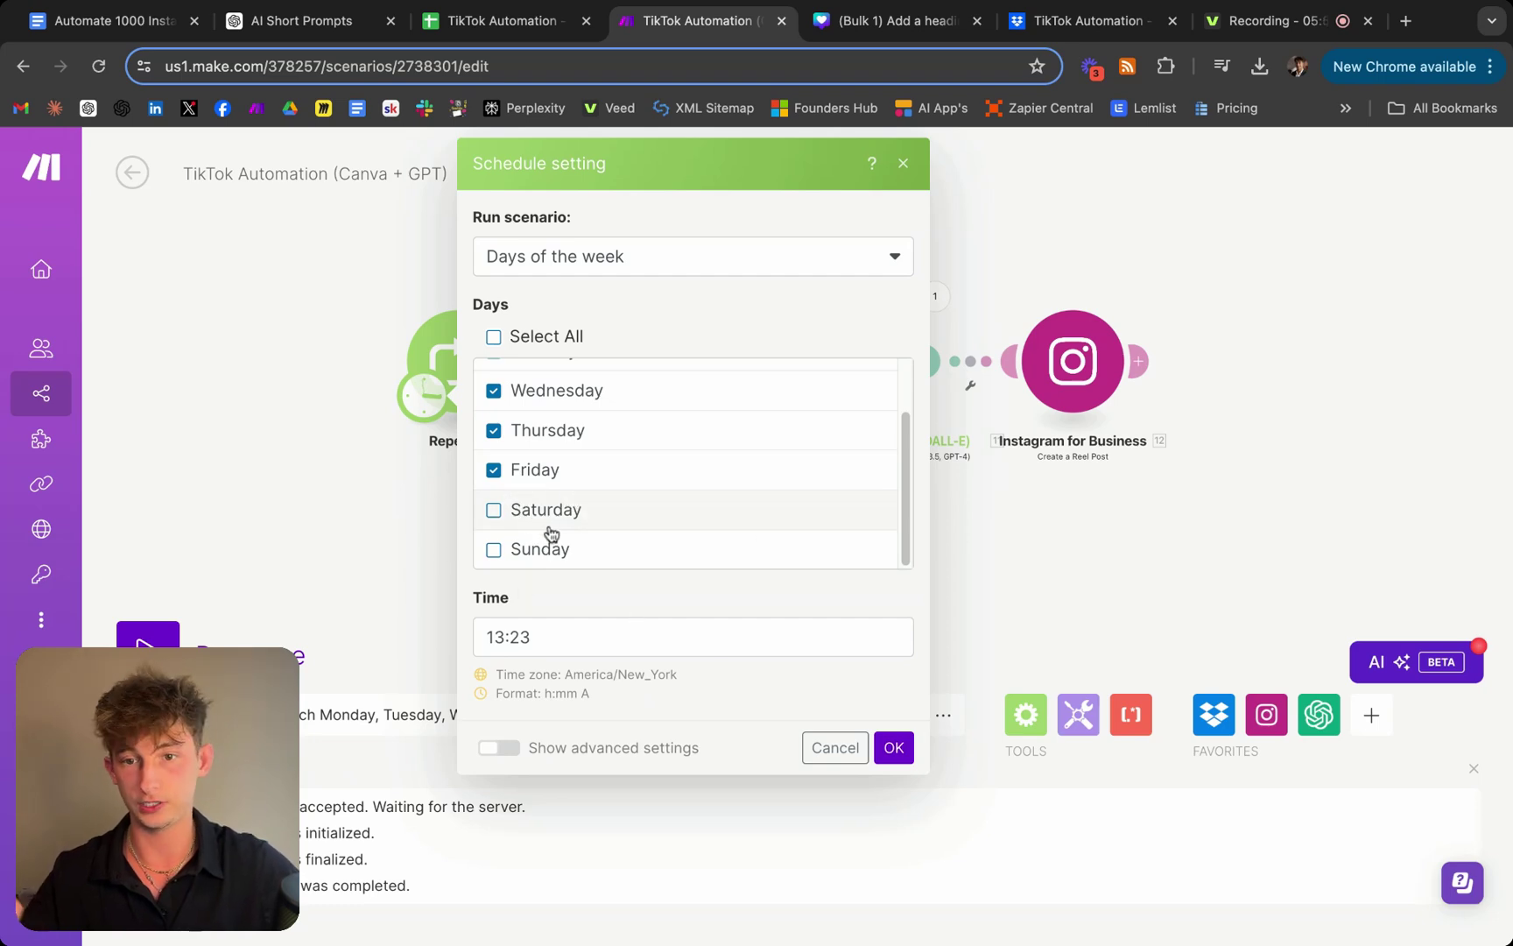
pyautogui.click(580, 636)
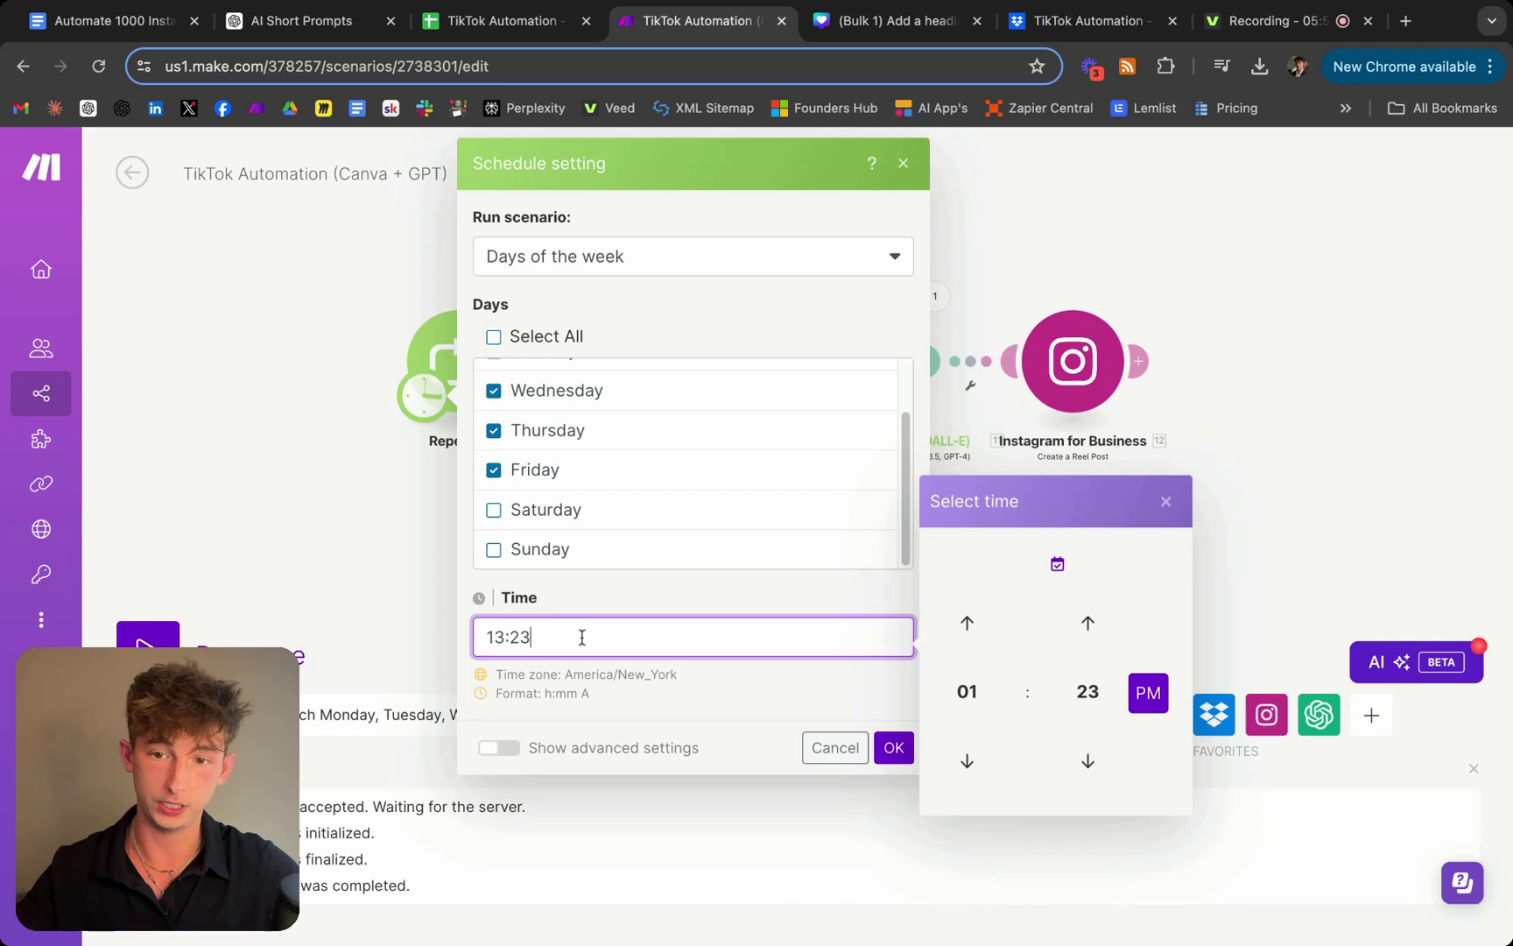
pyautogui.moveTo(598, 638); pyautogui.dragTo(445, 645)
pyautogui.press('Escape')
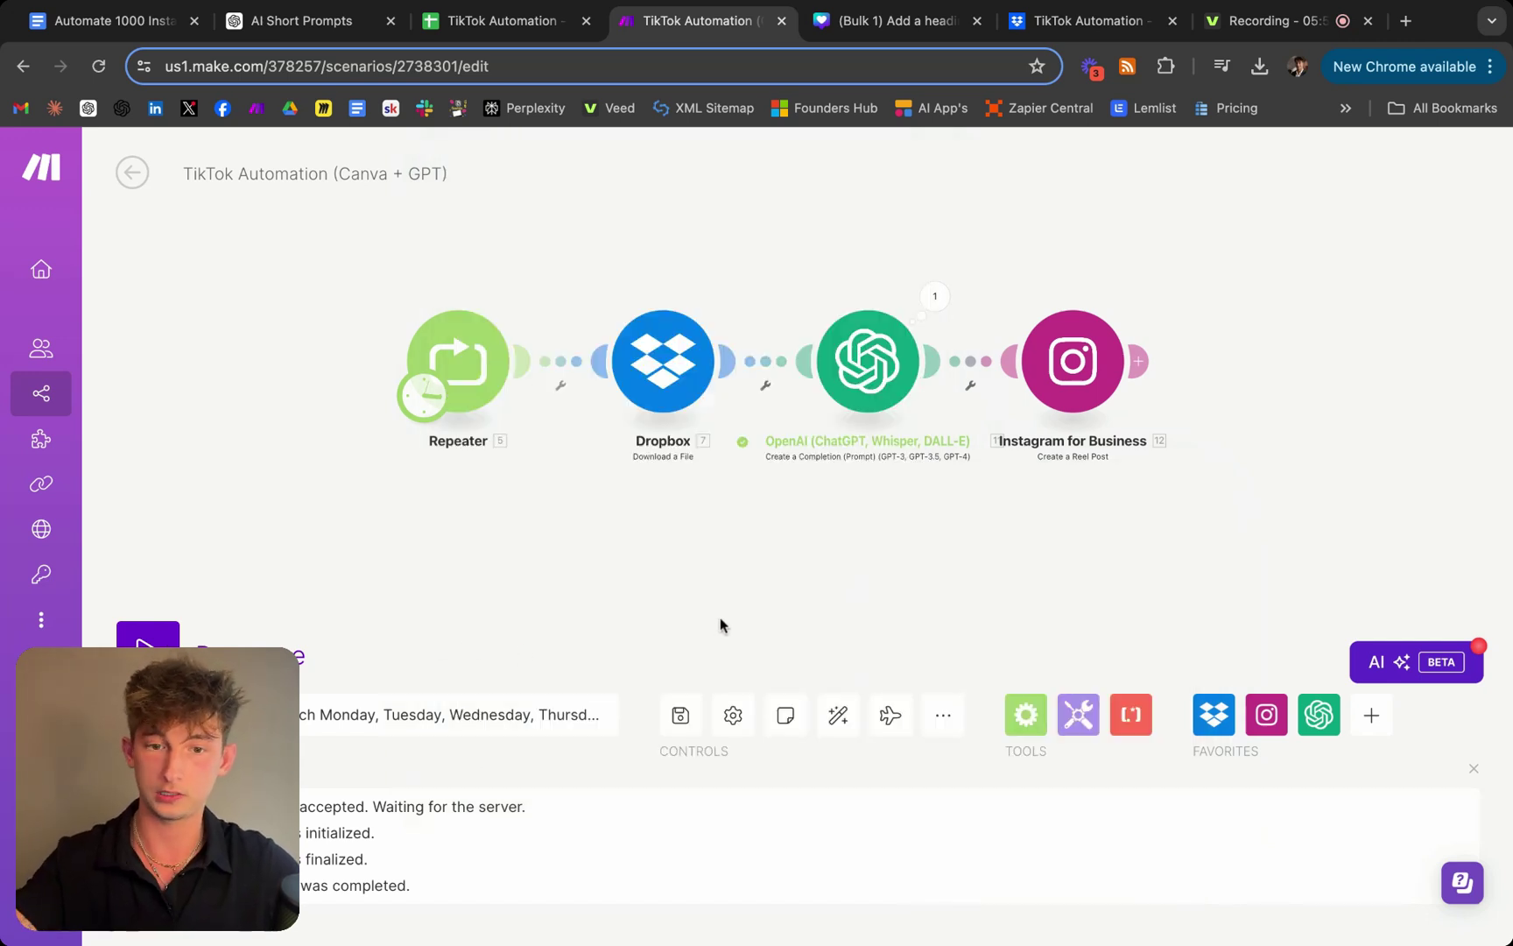
# Change the weekday run time to 5:30 PM and save the schedule
pyautogui.click(351, 716)
pyautogui.click(575, 637)
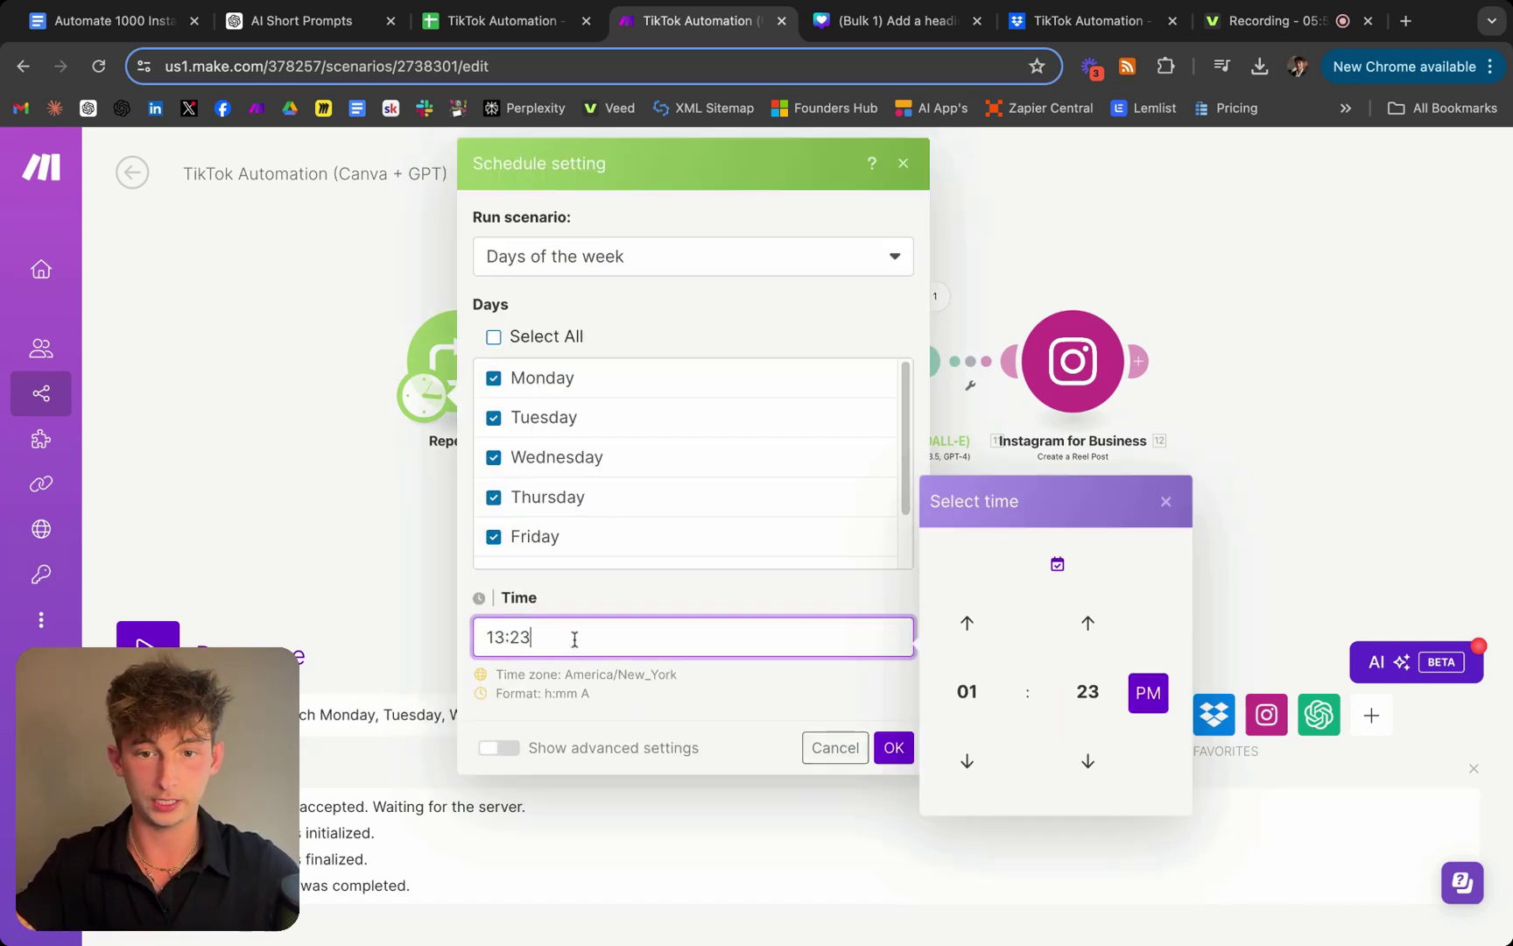
pyautogui.click(1089, 632)
pyautogui.click(1089, 632)
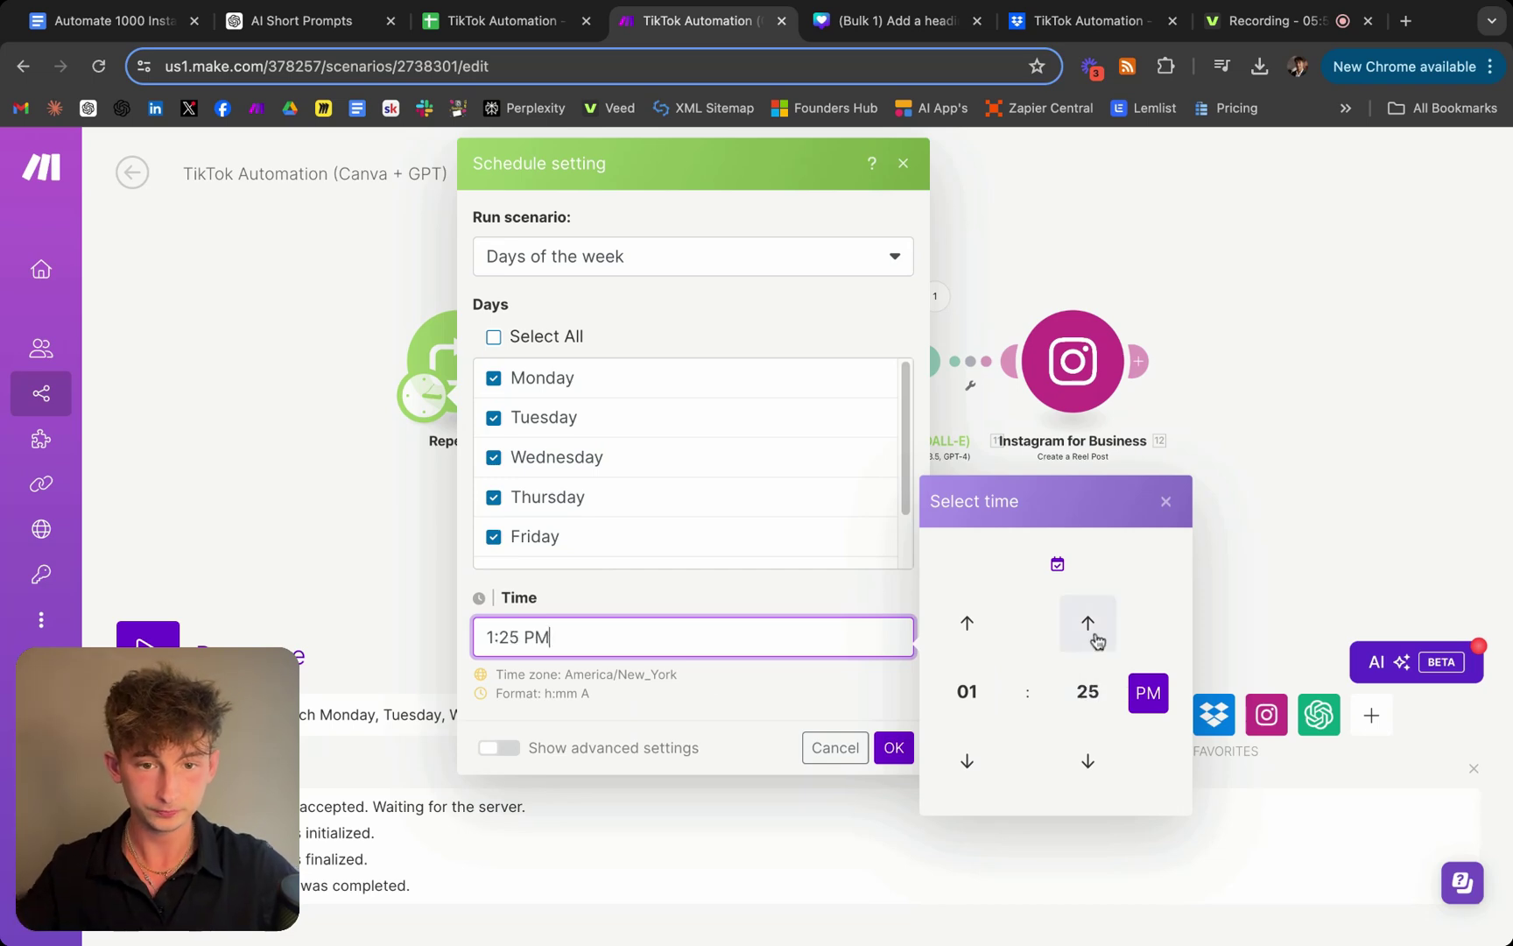
pyautogui.click(1089, 633)
pyautogui.click(1088, 632)
pyautogui.click(1095, 640)
pyautogui.click(1095, 640)
pyautogui.click(1095, 639)
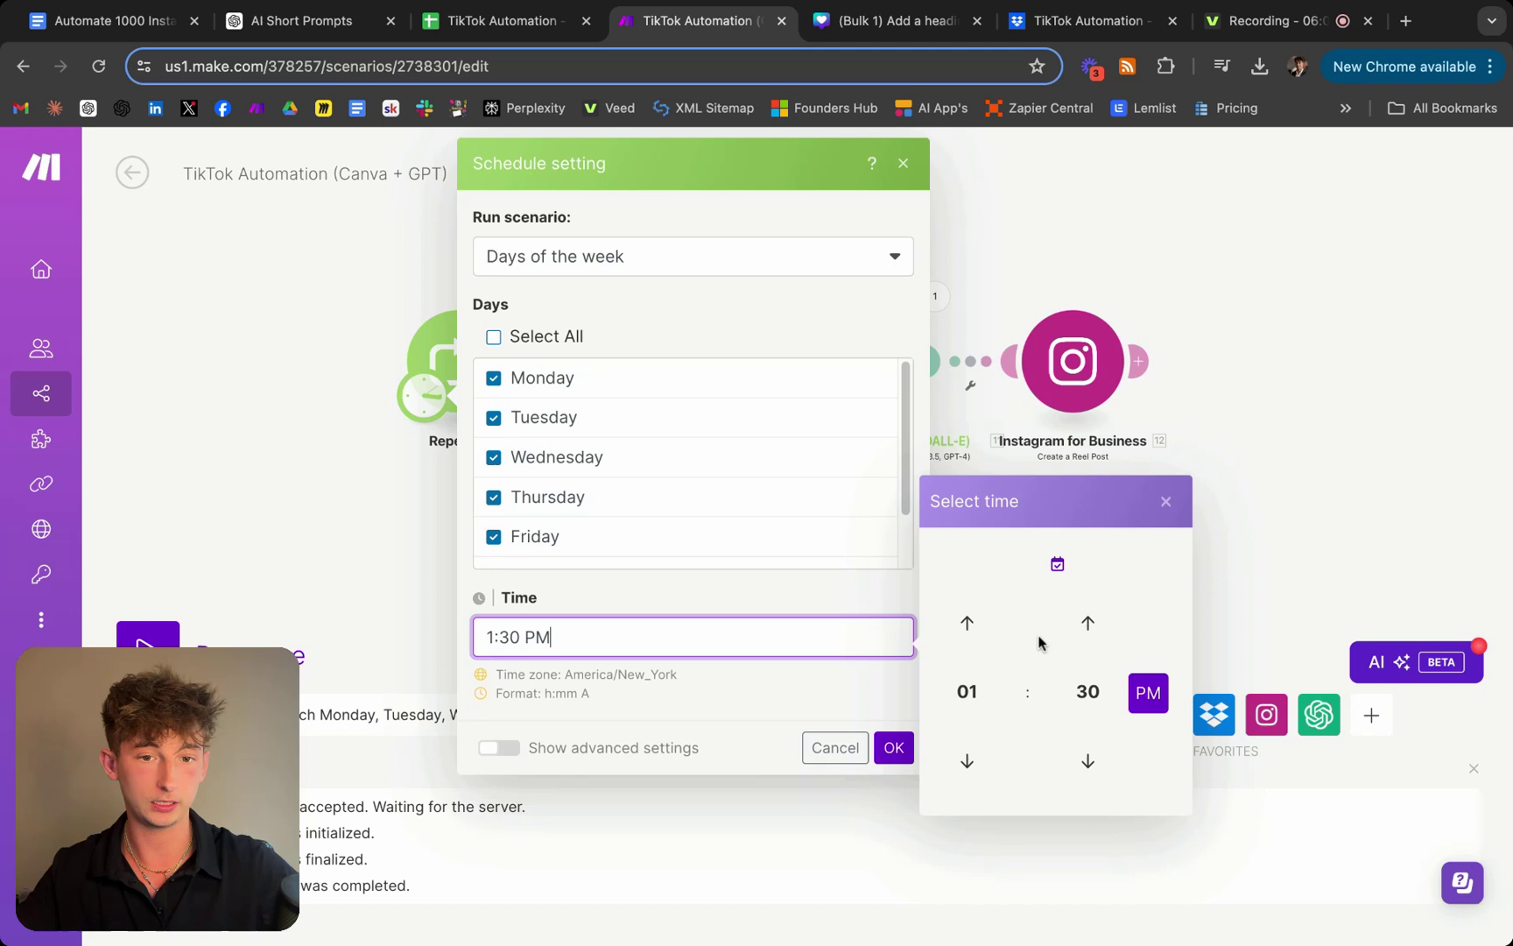
pyautogui.click(965, 627)
pyautogui.click(965, 627)
pyautogui.click(963, 627)
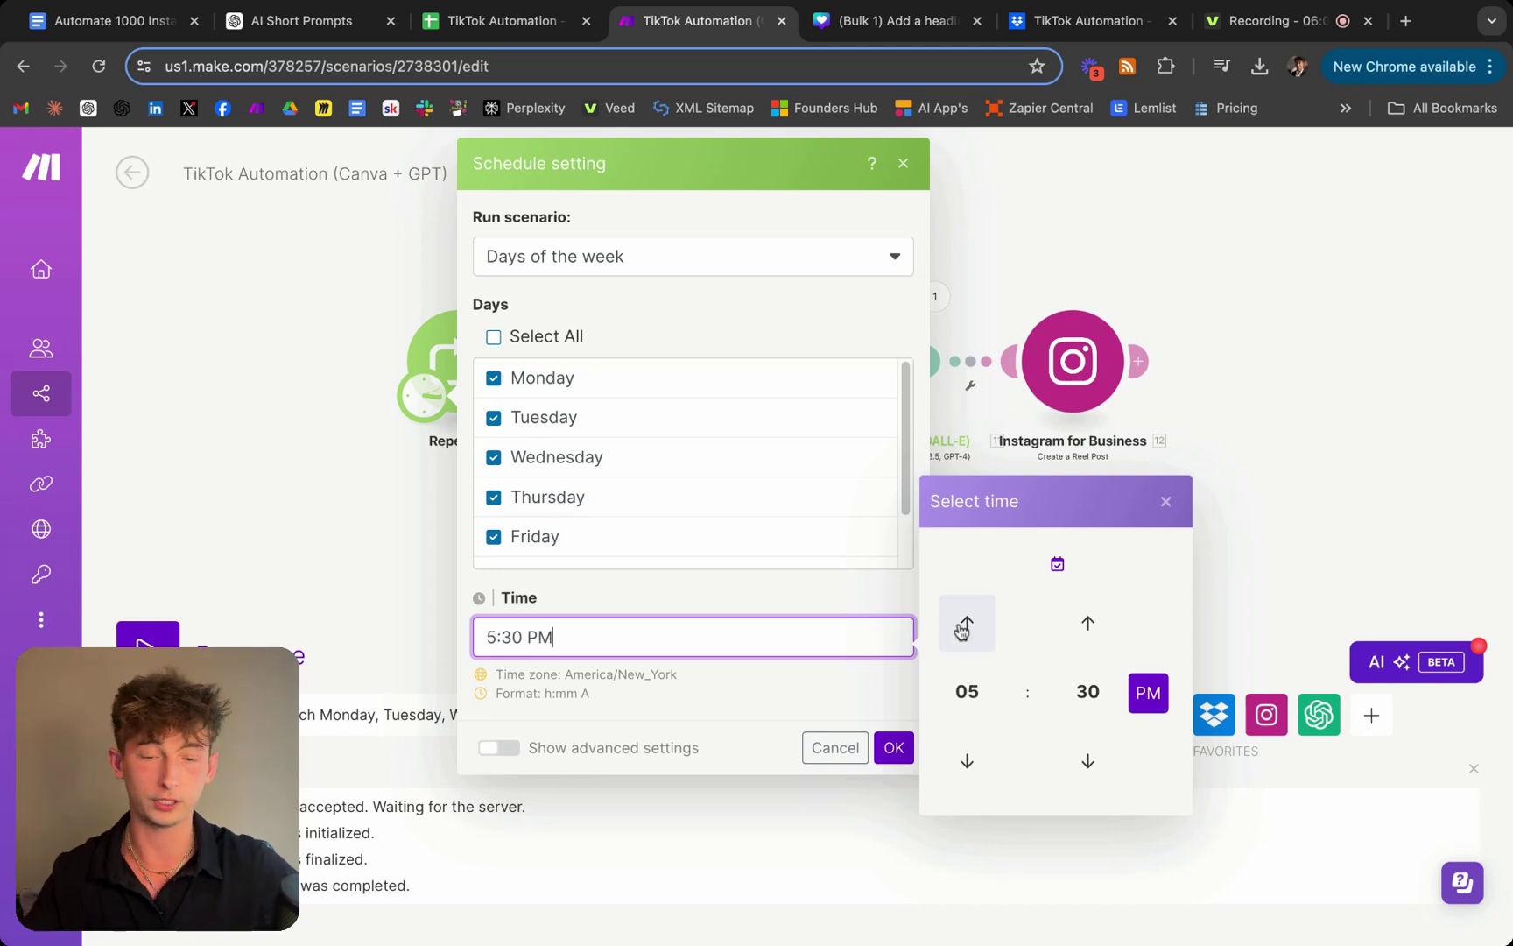
pyautogui.click(1167, 502)
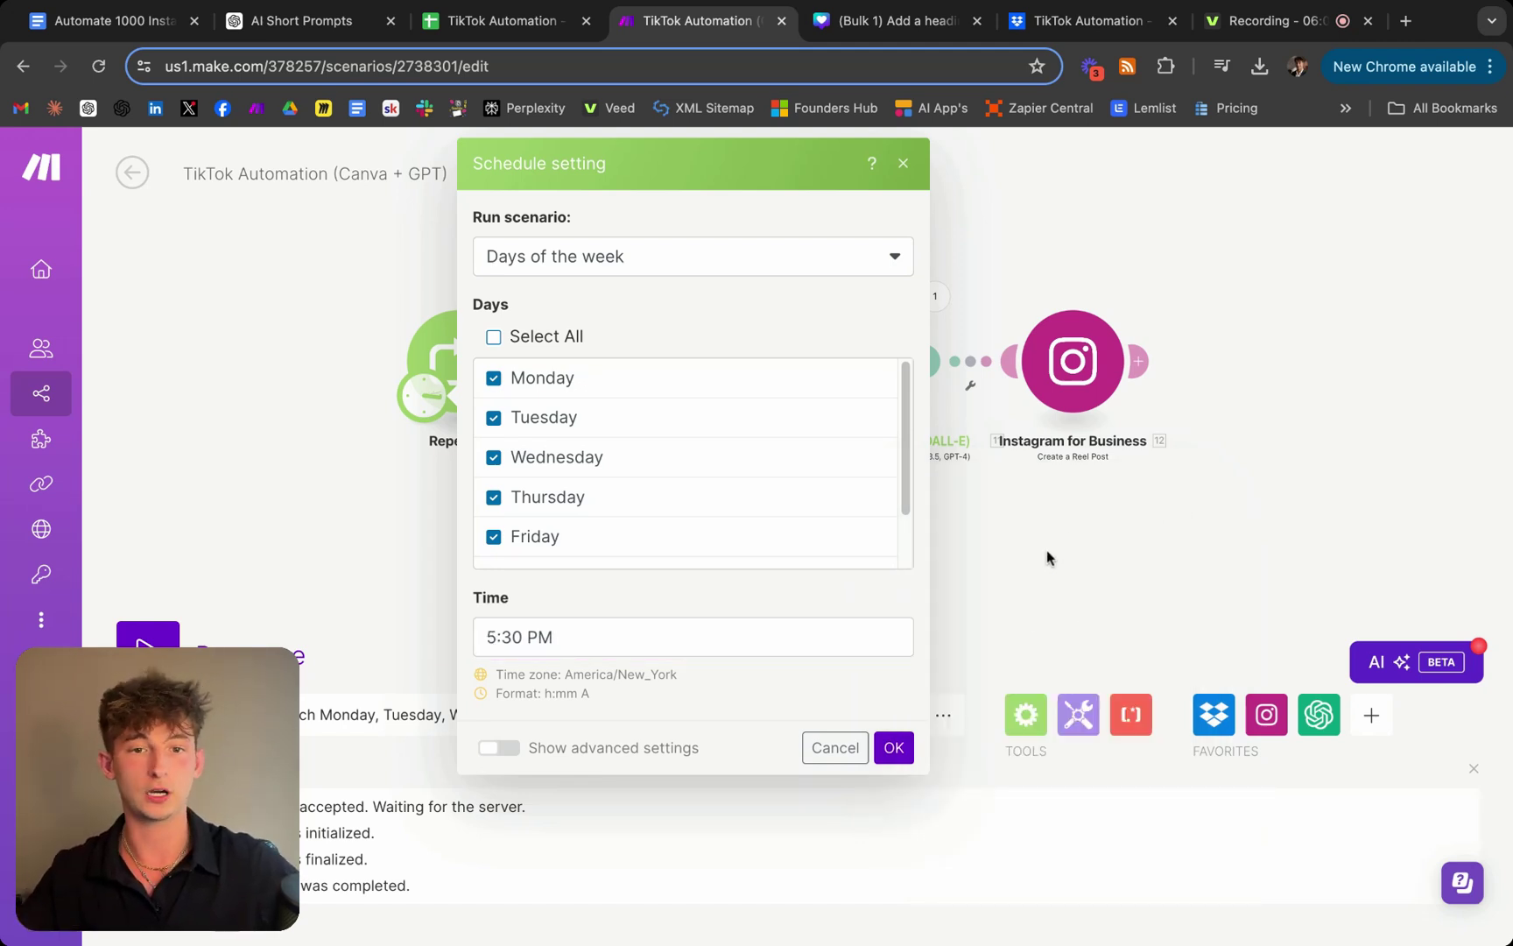
pyautogui.click(1077, 595)
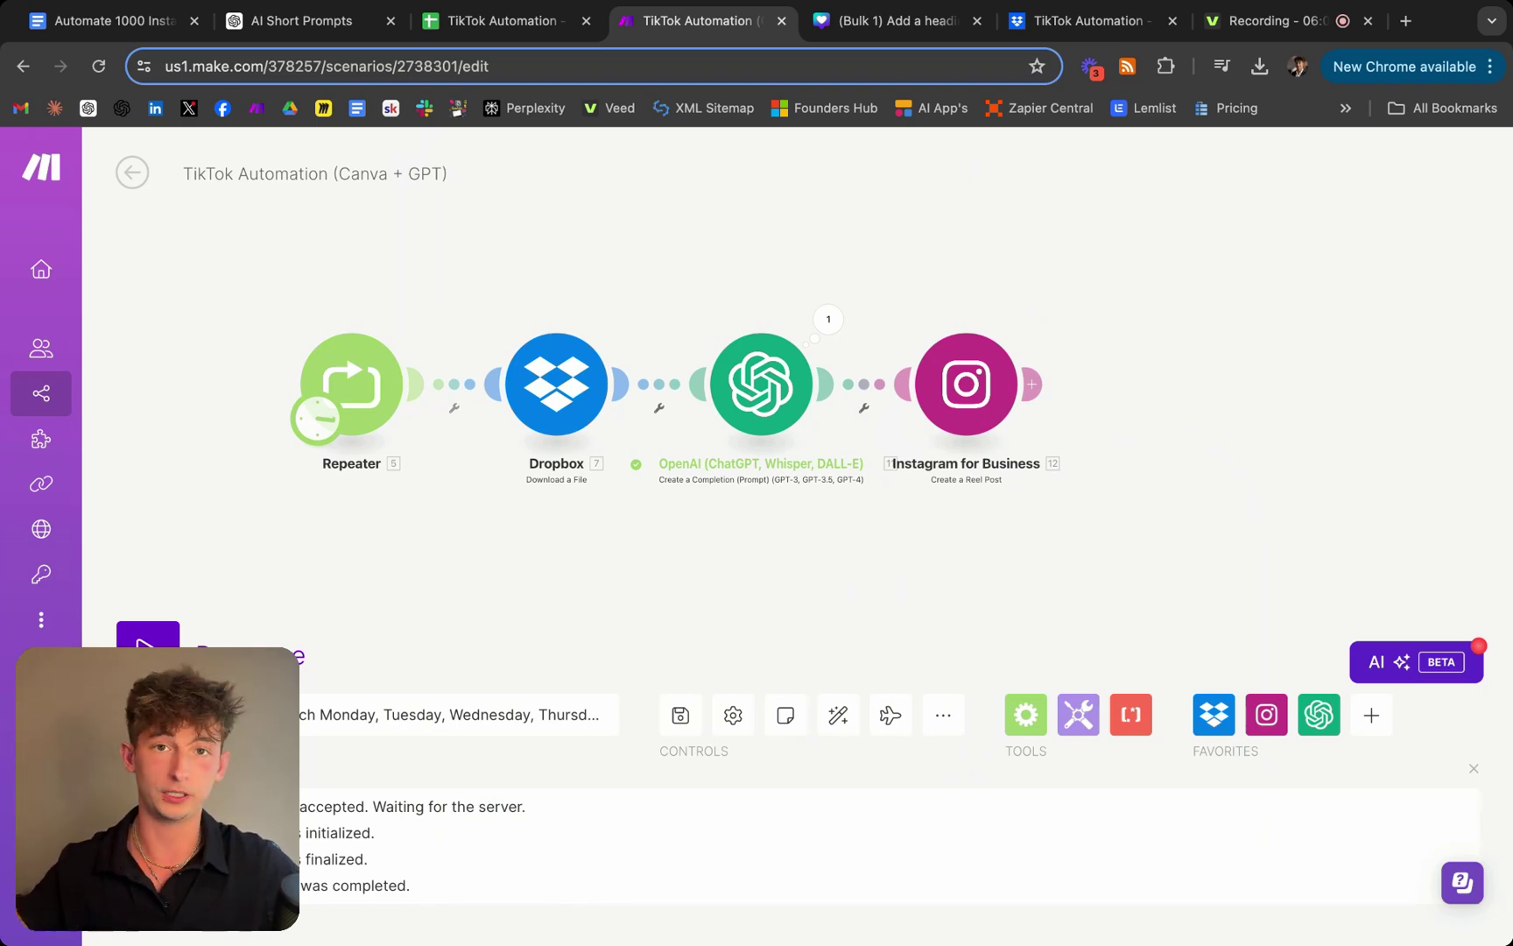
# Delete the Instagram for Business module and try a YouTube module after OpenAI, then remove it
pyautogui.rightClick(969, 399)
pyautogui.click(1044, 648)
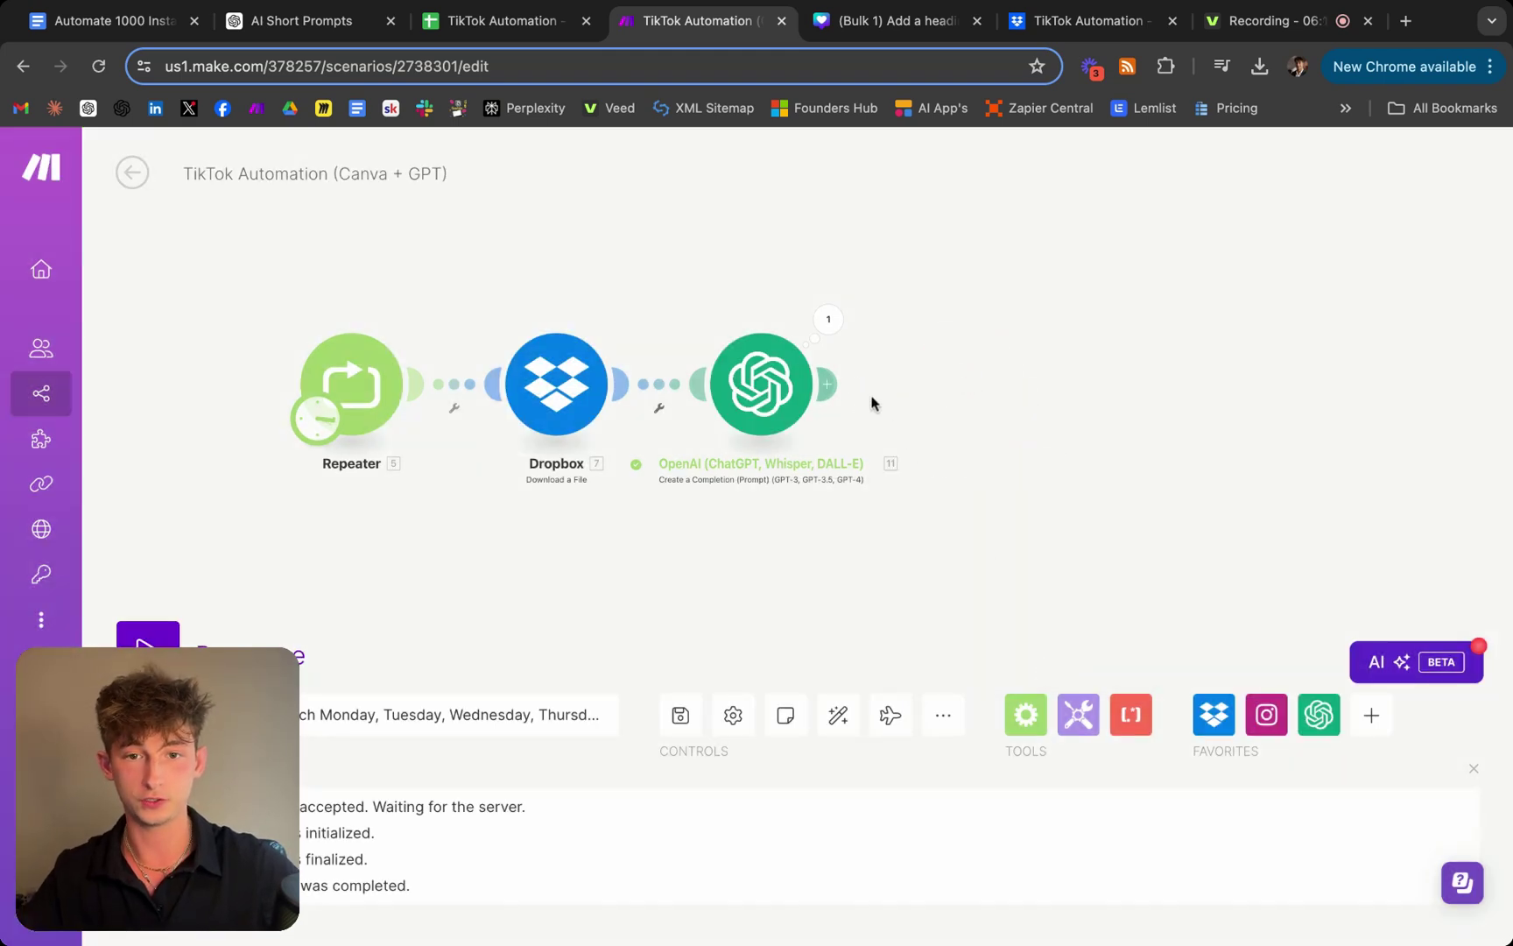
pyautogui.click(827, 383)
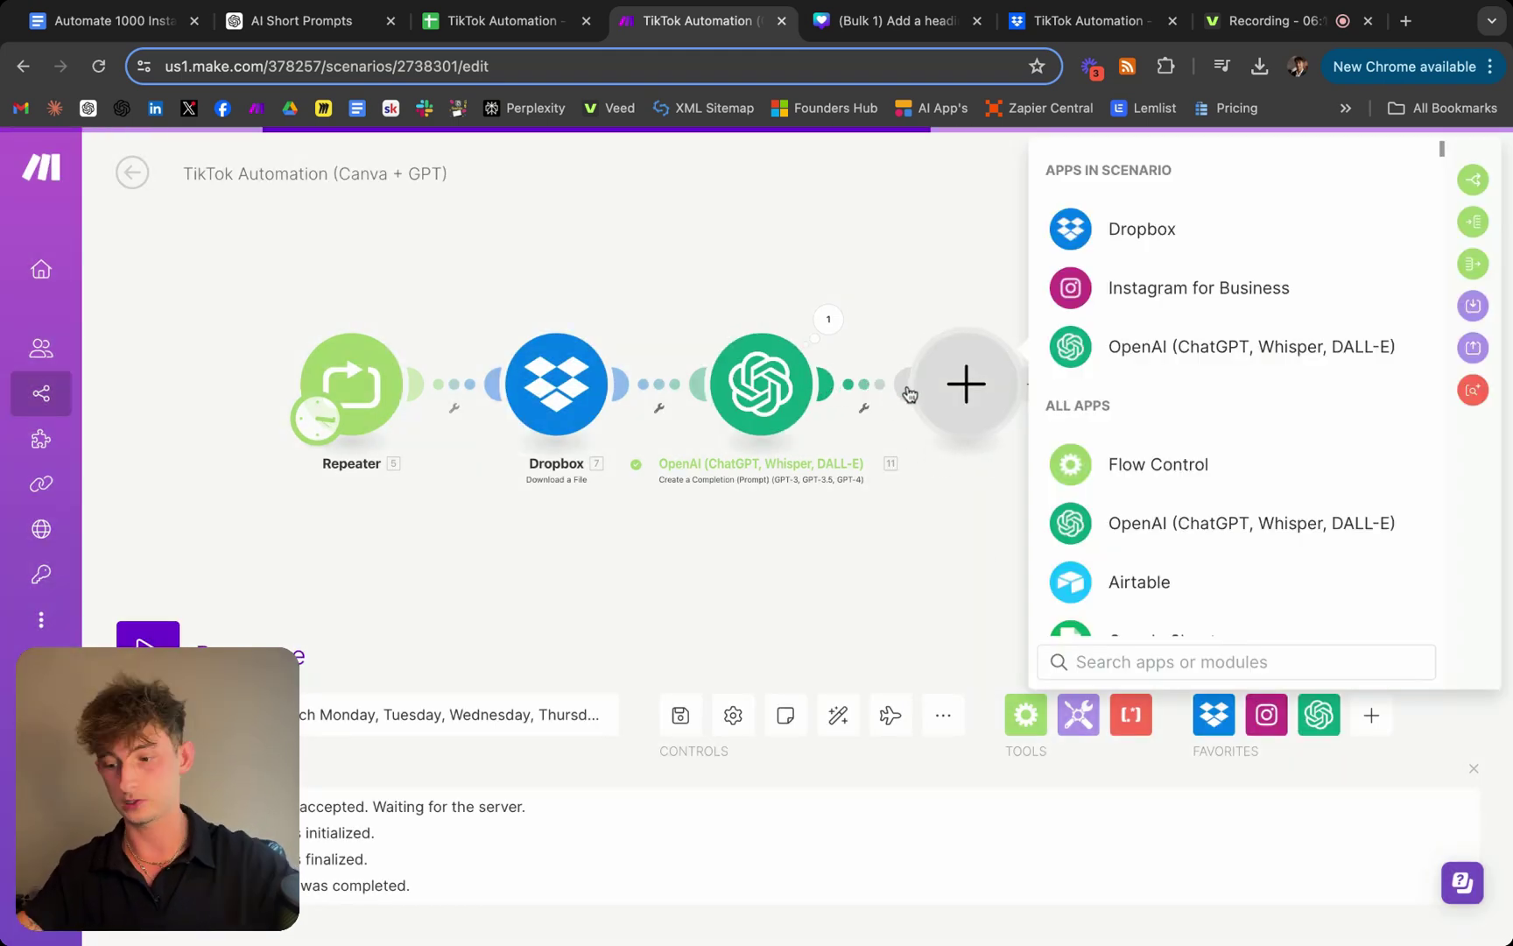
pyautogui.write('youtu')
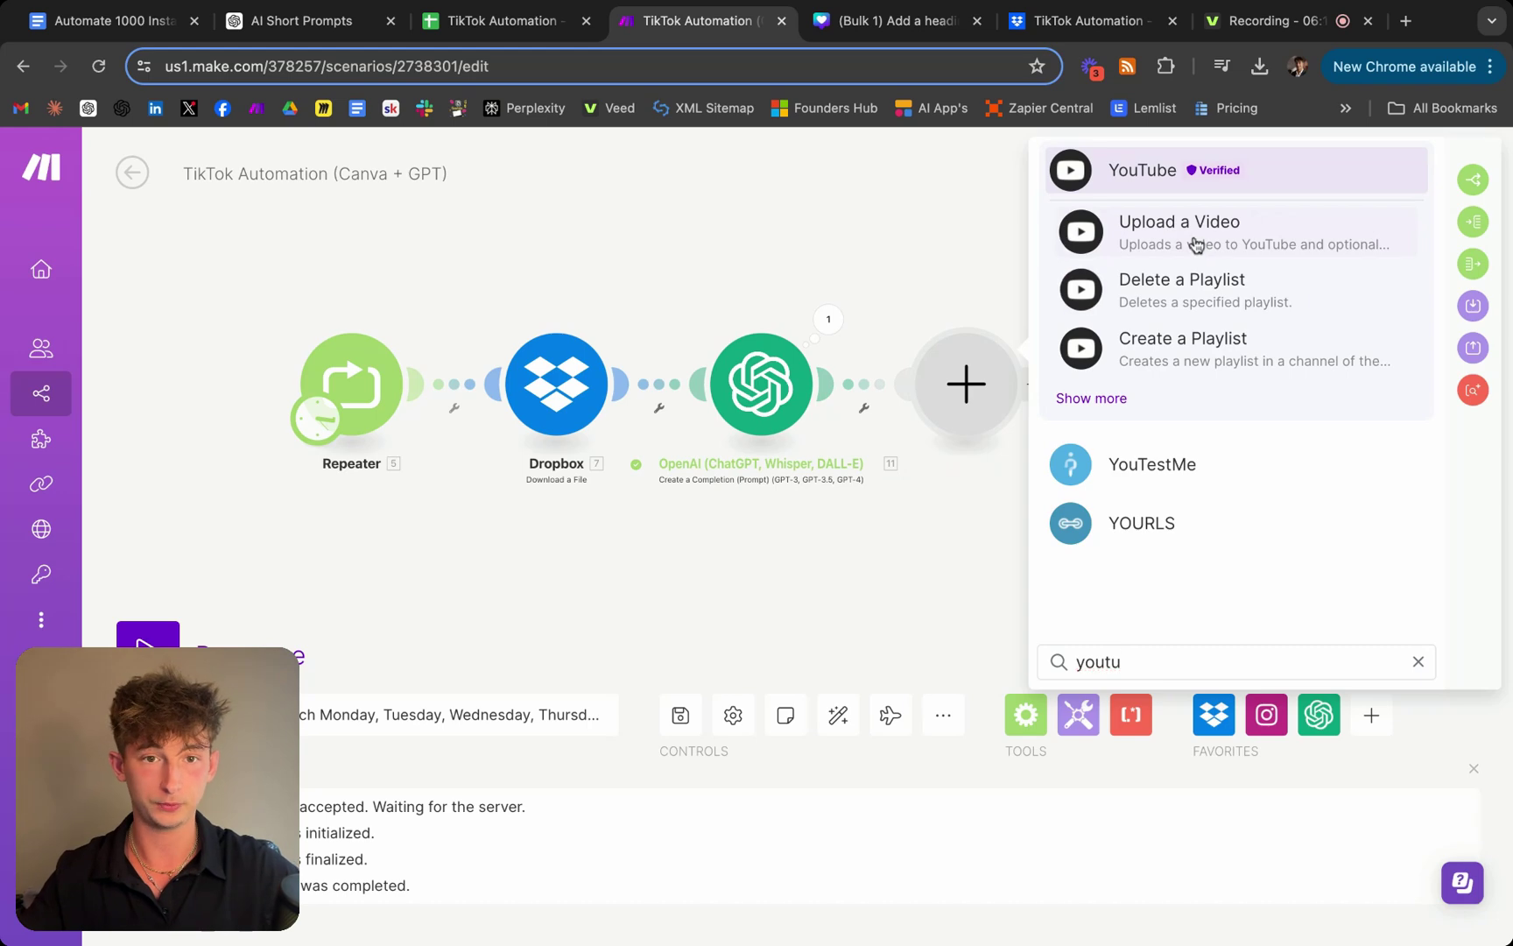
pyautogui.click(1226, 232)
pyautogui.rightClick(967, 392)
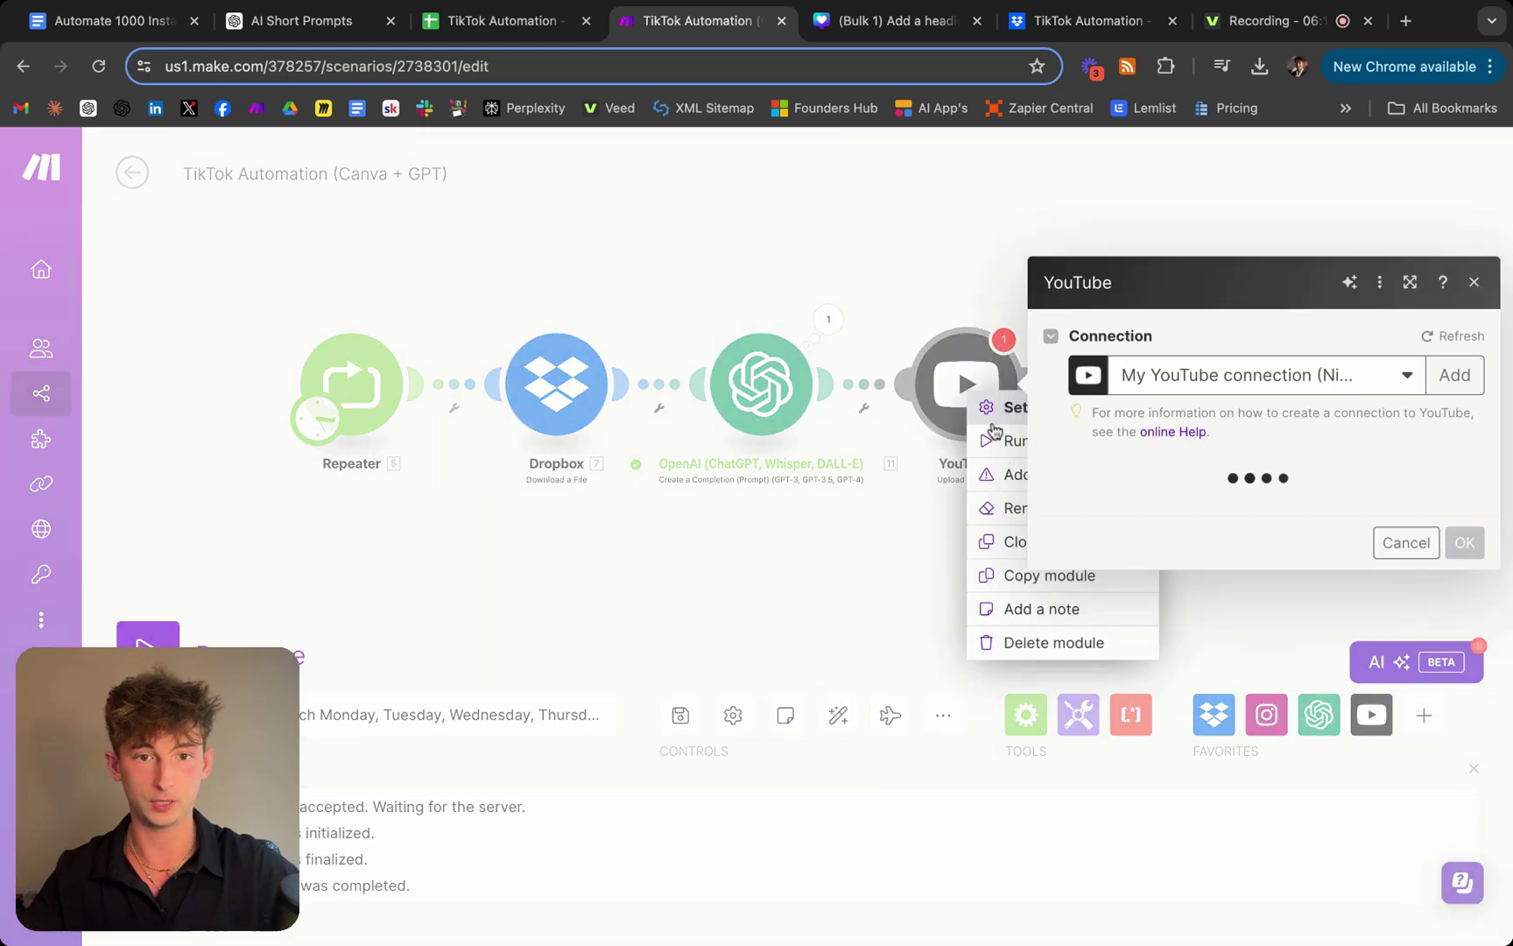
pyautogui.click(1032, 642)
# Add YouTube's 'Upload a Video' module after the OpenAI step
pyautogui.click(967, 384)
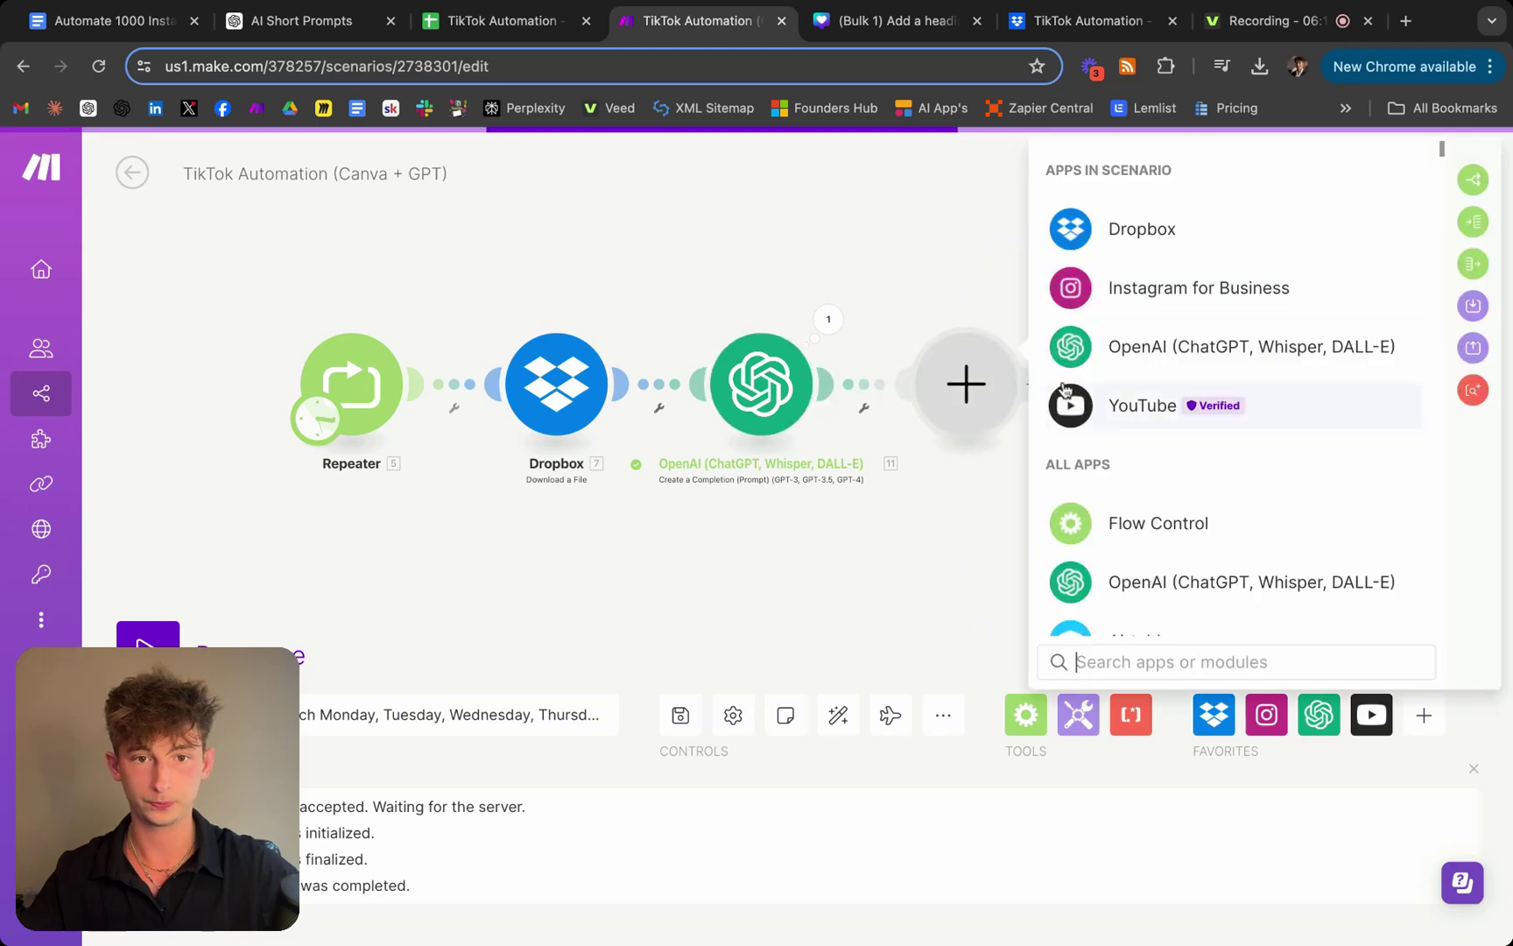
pyautogui.click(1121, 403)
pyautogui.scroll(-4, 1178, 516)
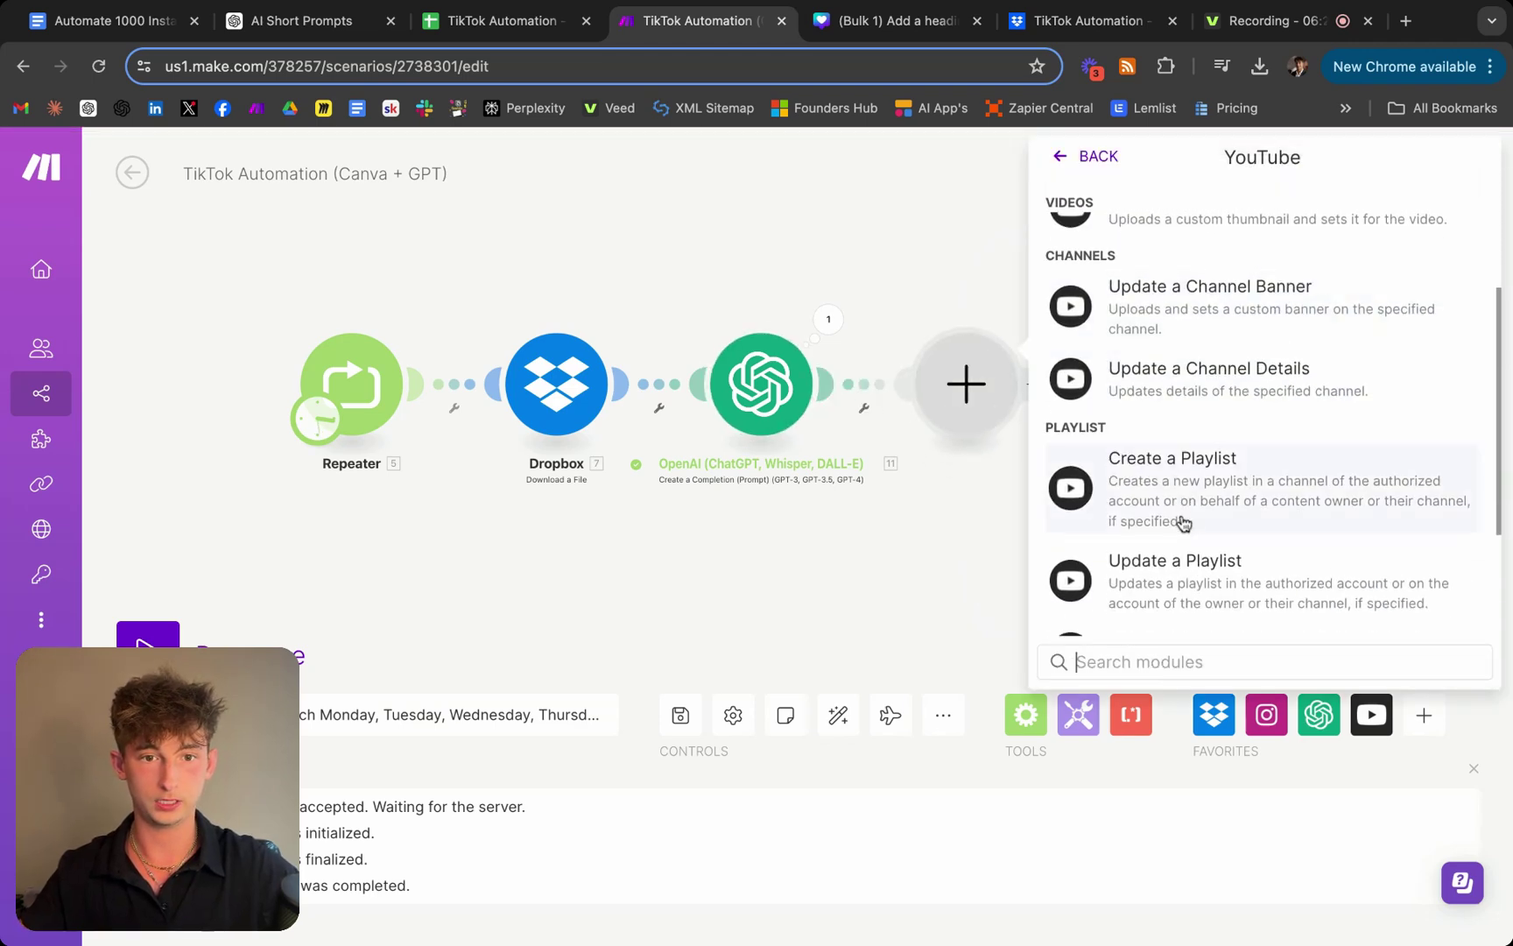
pyautogui.write('upload')
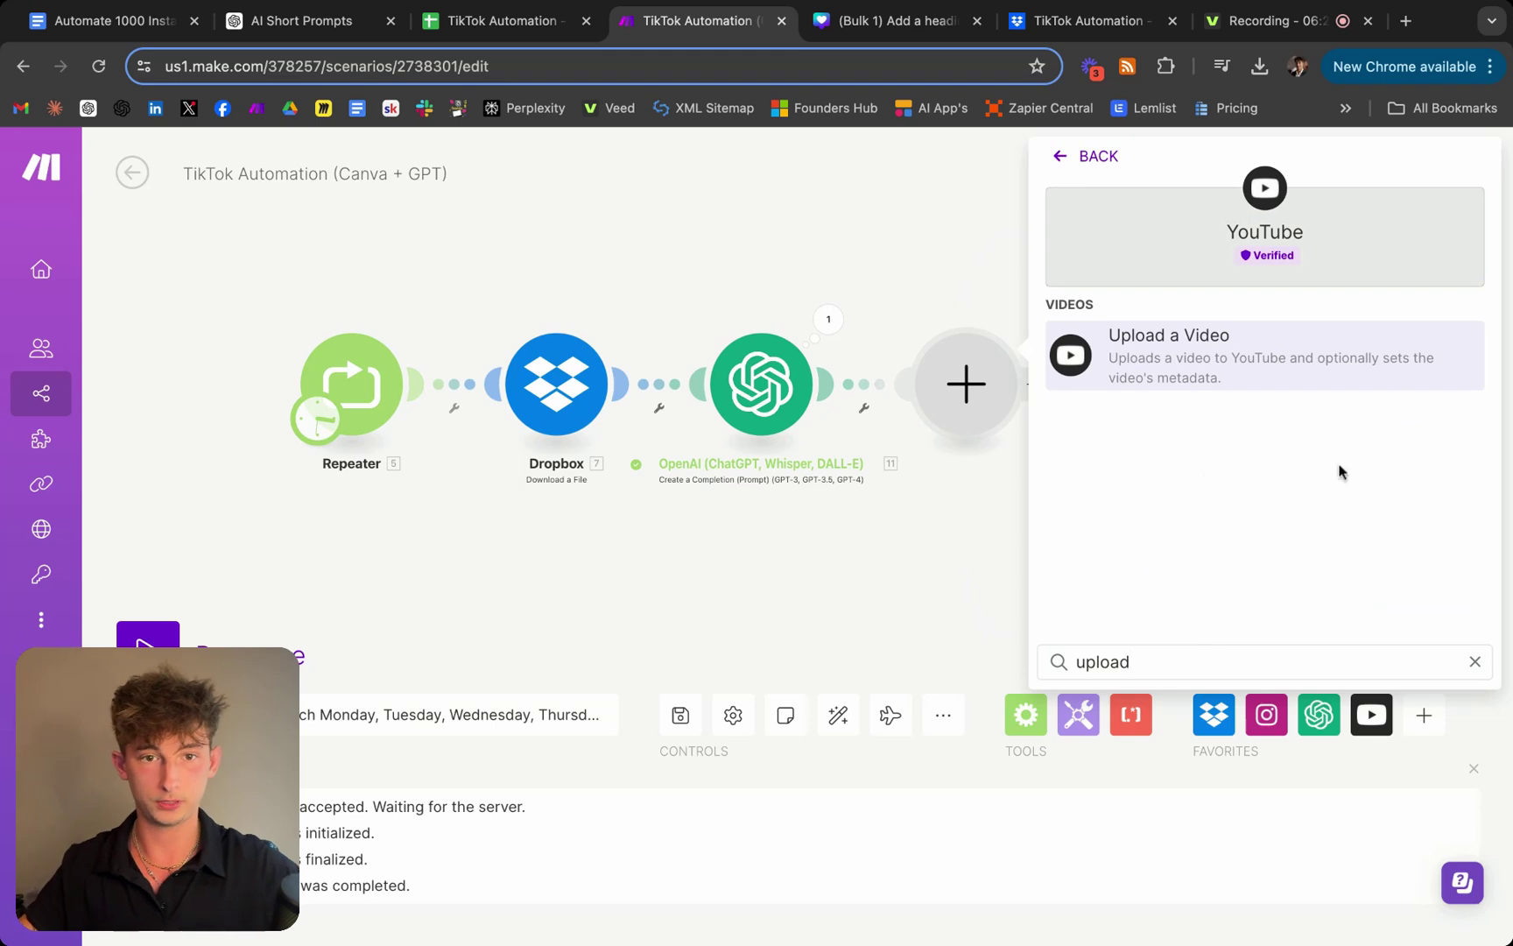
pyautogui.press('Escape')
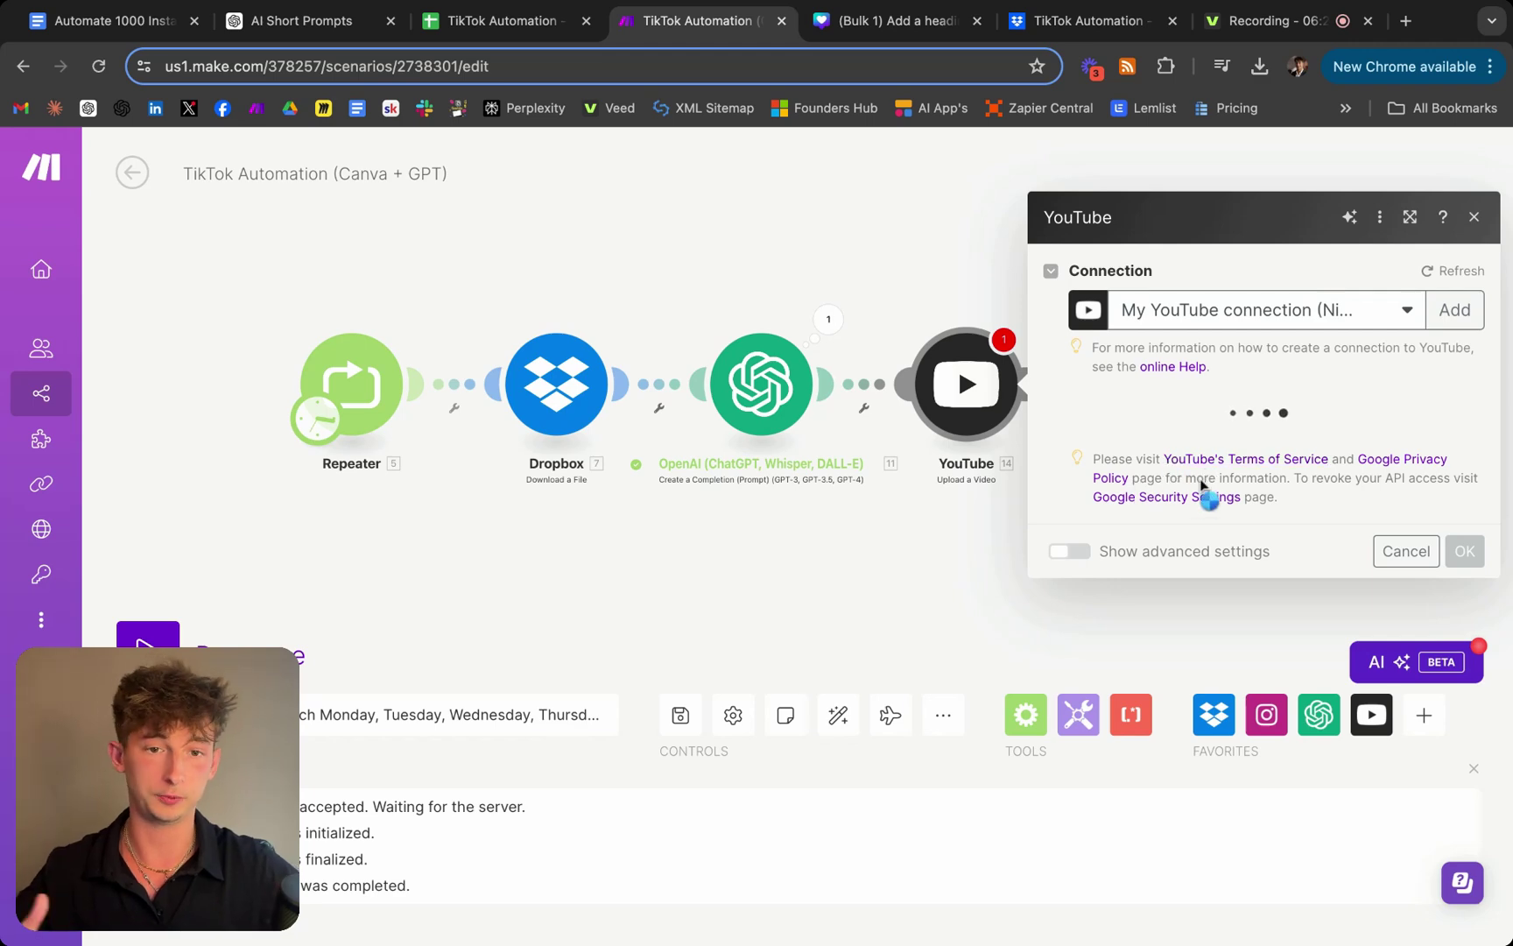
# Review the Upload a Video fields, including Title and video category, without changing them
pyautogui.scroll(-3, 1193, 506)
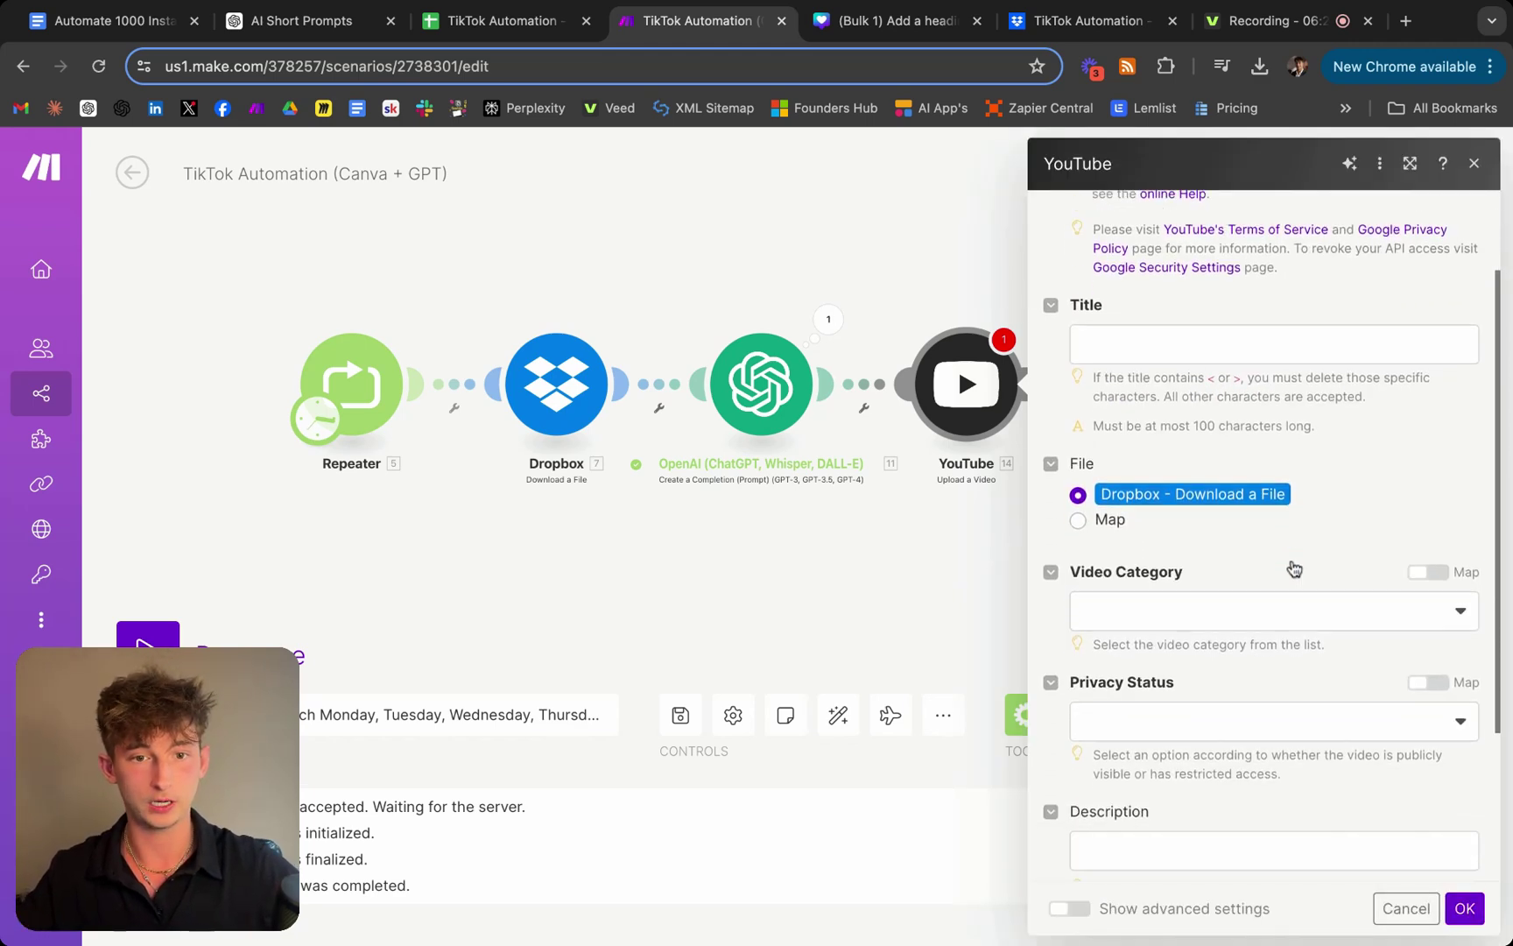
pyautogui.scroll(-1, 1239, 498)
pyautogui.click(1127, 317)
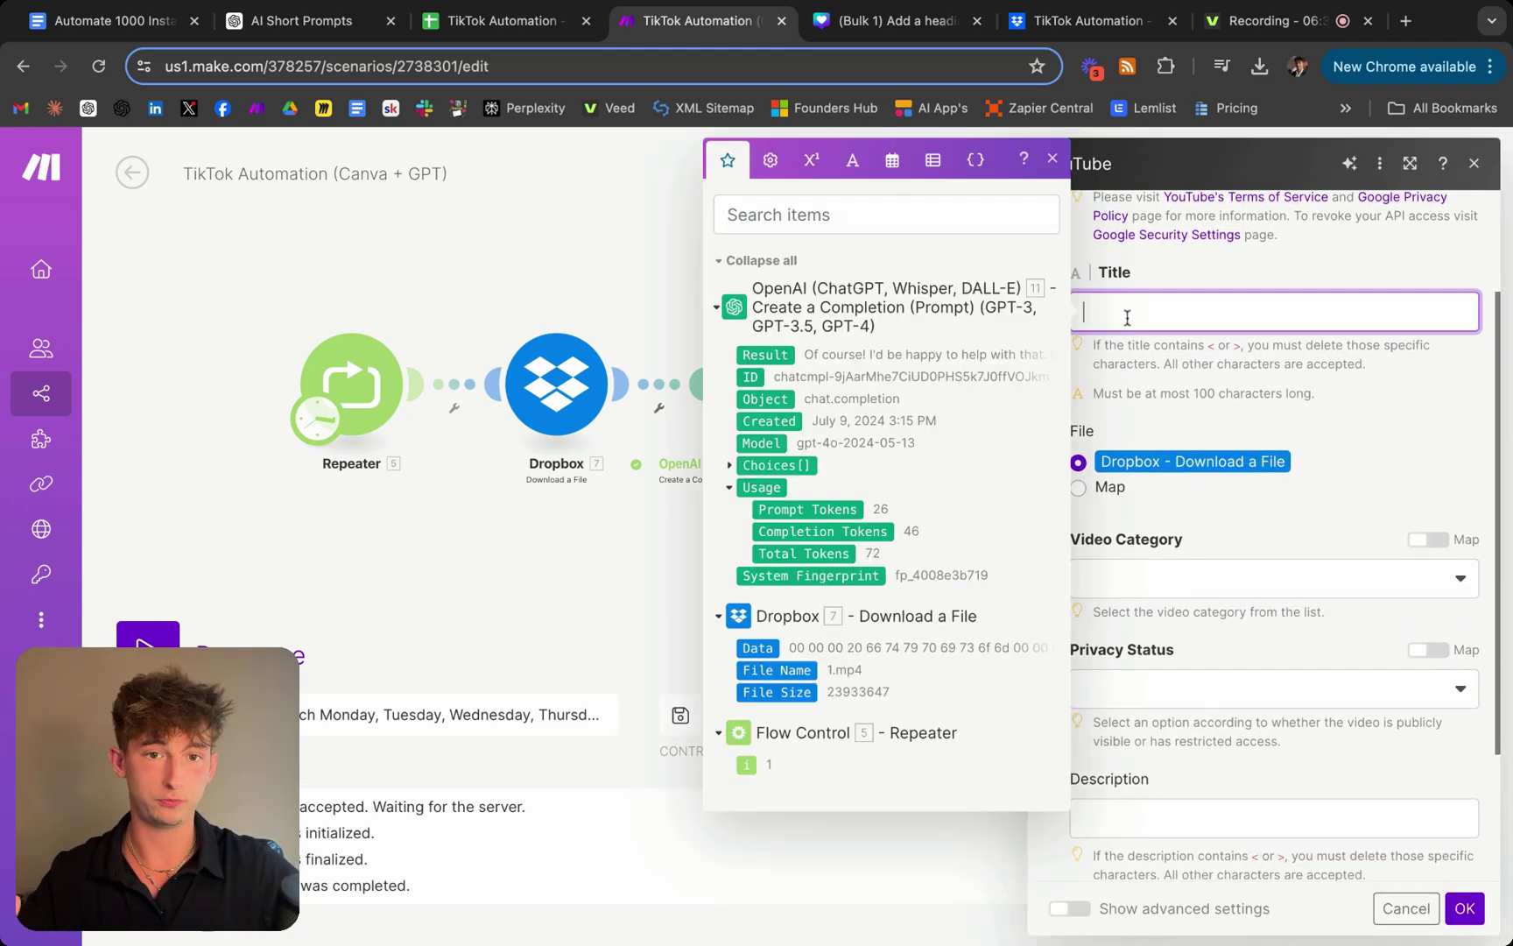
pyautogui.click(1182, 386)
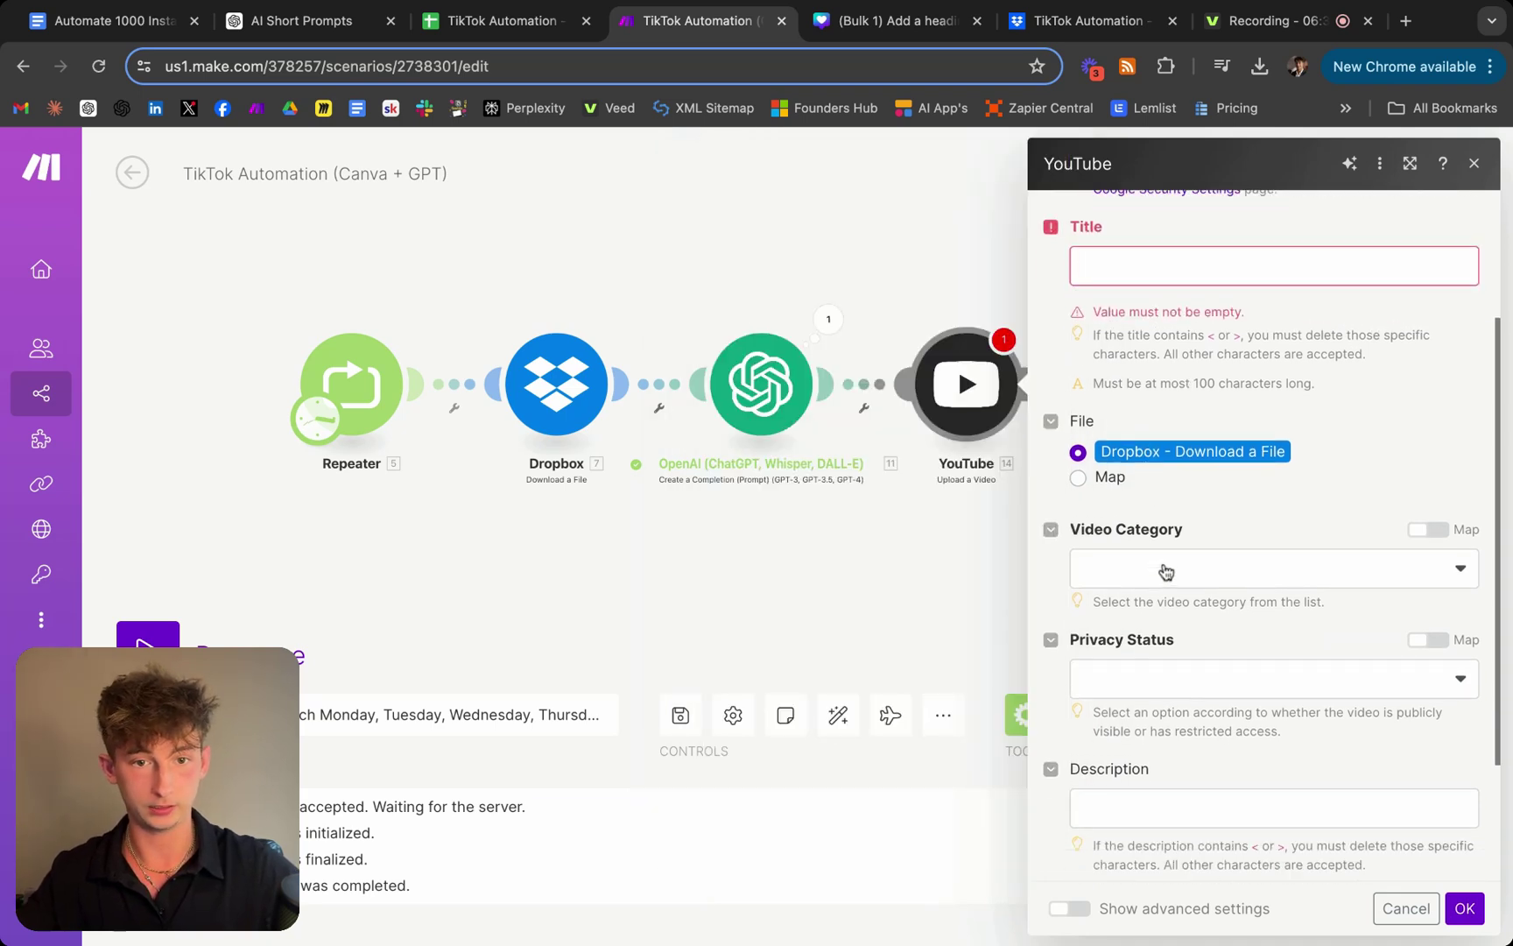
pyautogui.click(1166, 569)
pyautogui.click(1166, 571)
pyautogui.scroll(-3, 1151, 665)
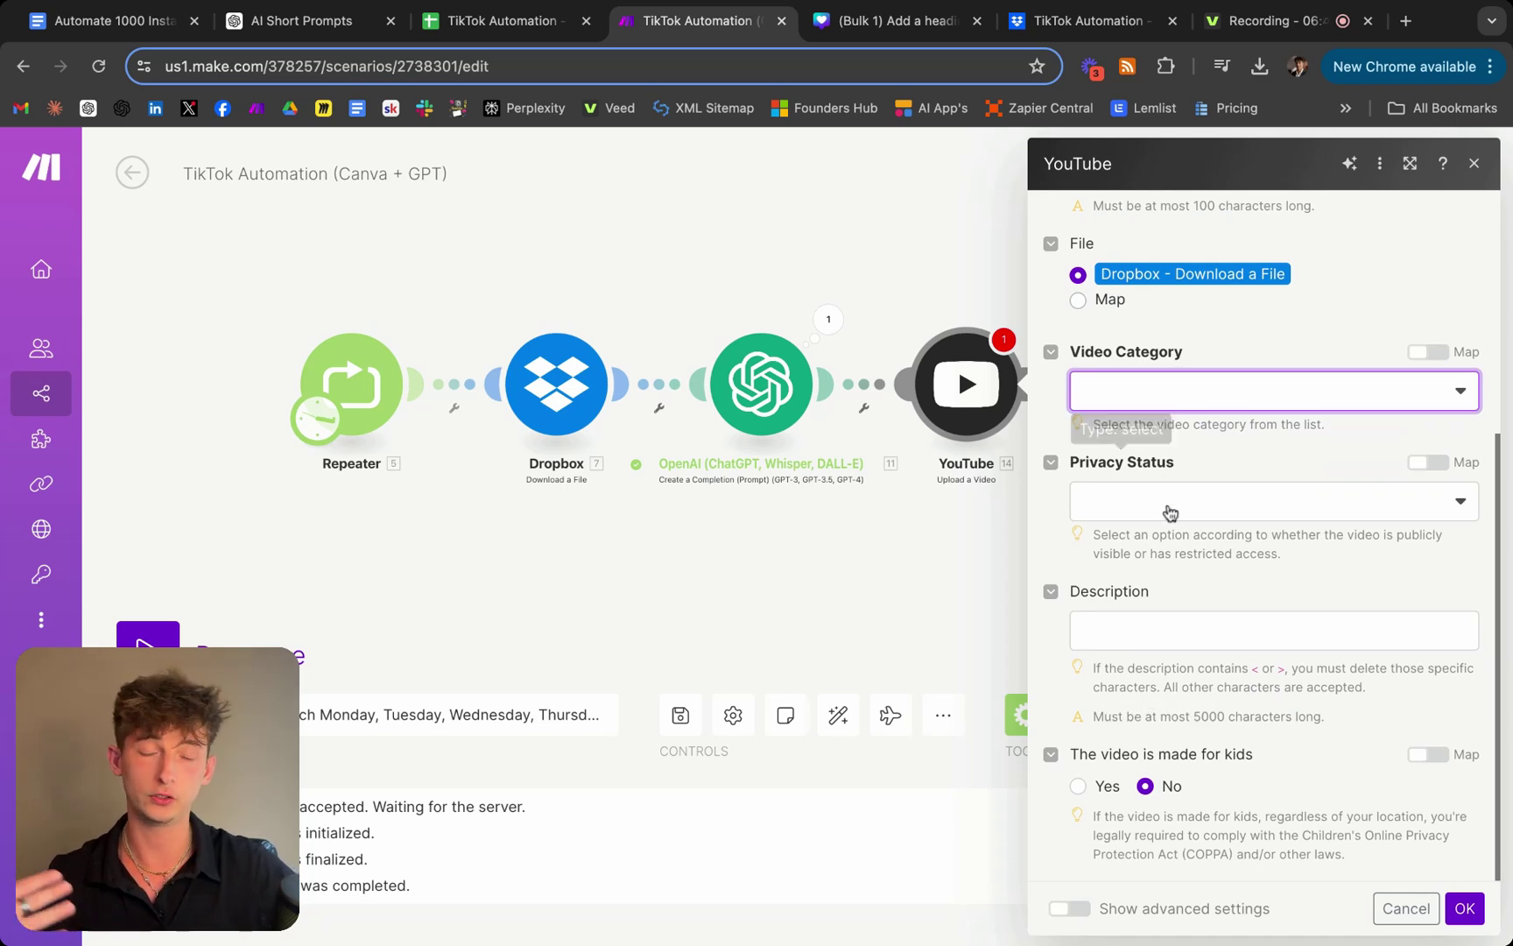
pyautogui.scroll(1, 1178, 504)
pyautogui.scroll(5, 1185, 493)
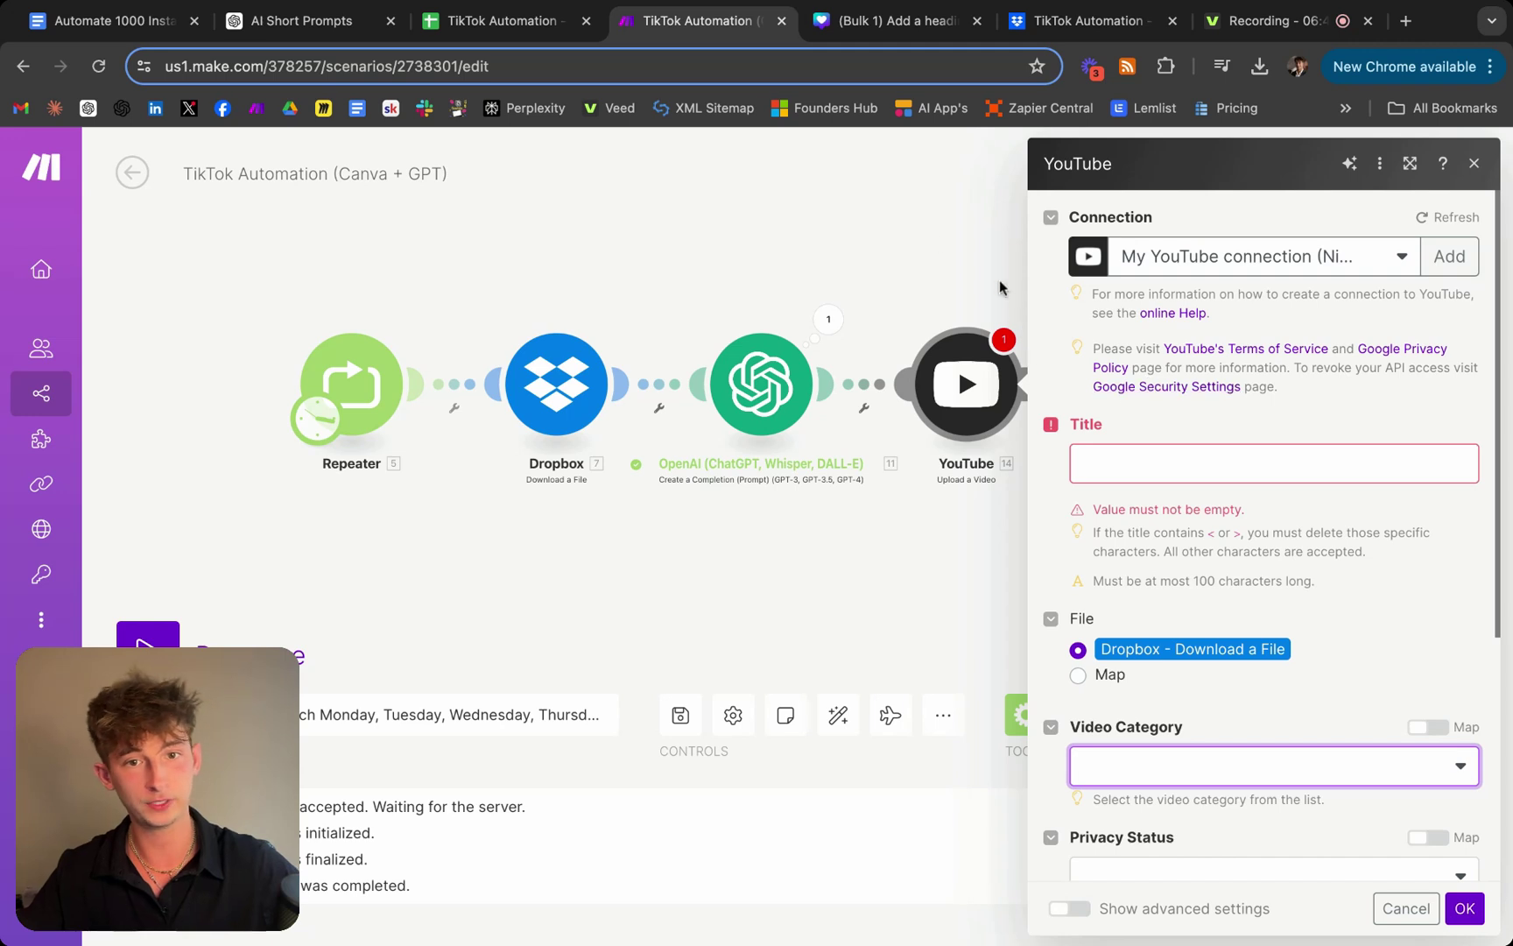
pyautogui.click(916, 230)
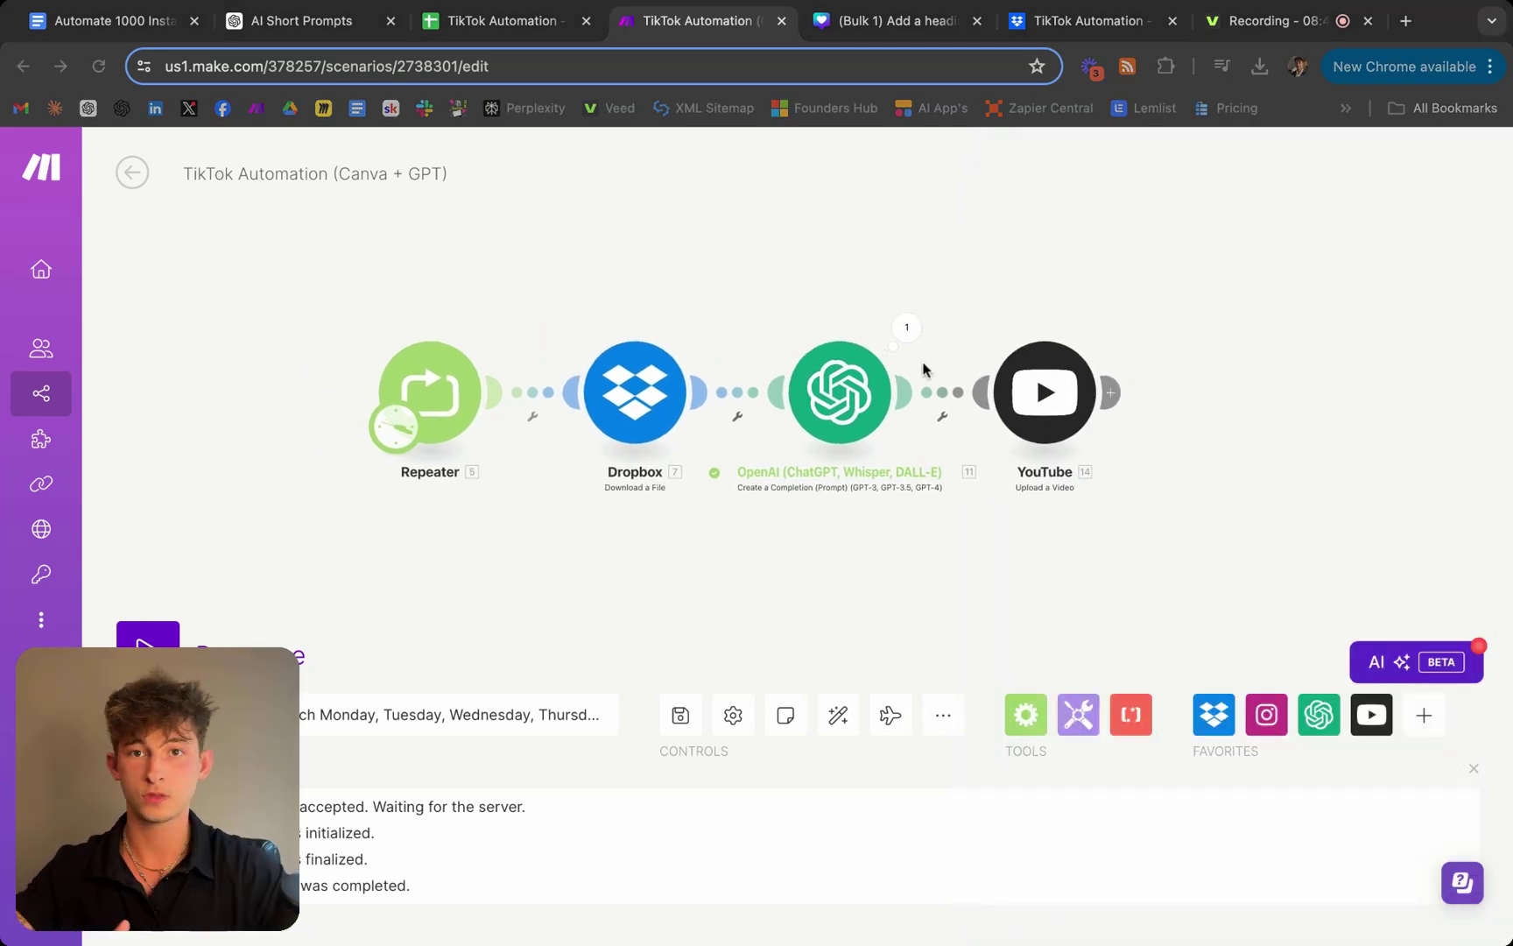